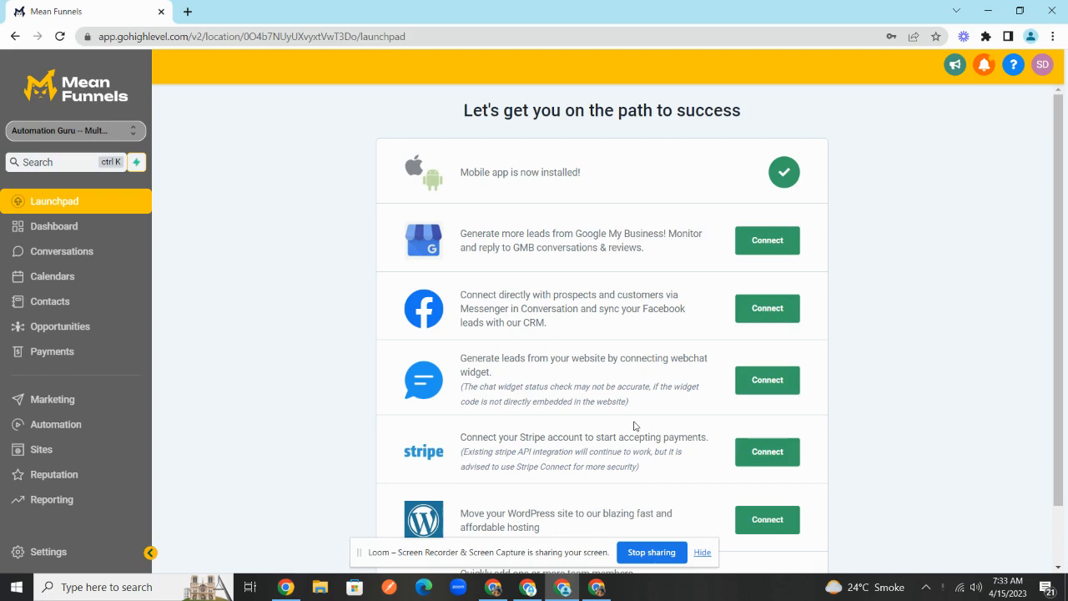
- Rename the Zap to 'Reporting - AG'
left_click(534, 589)
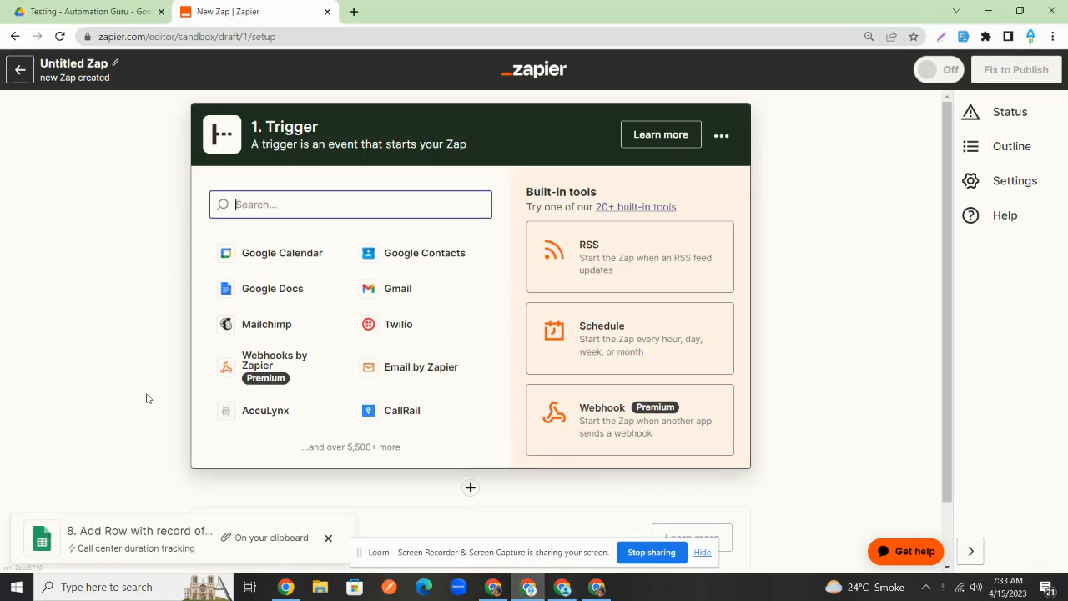
left_click(62, 57)
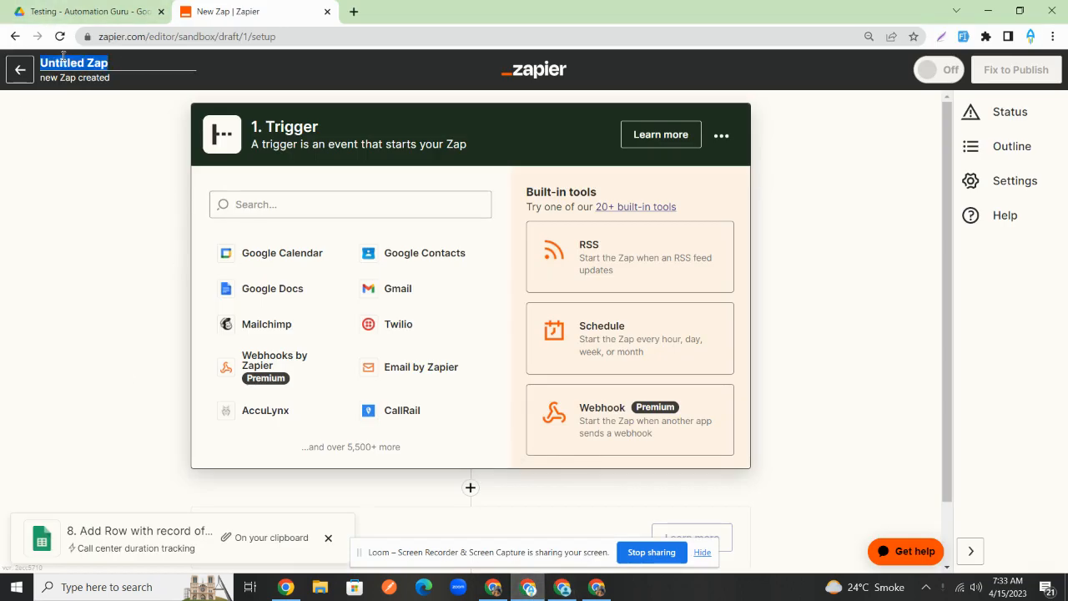
type("Report")
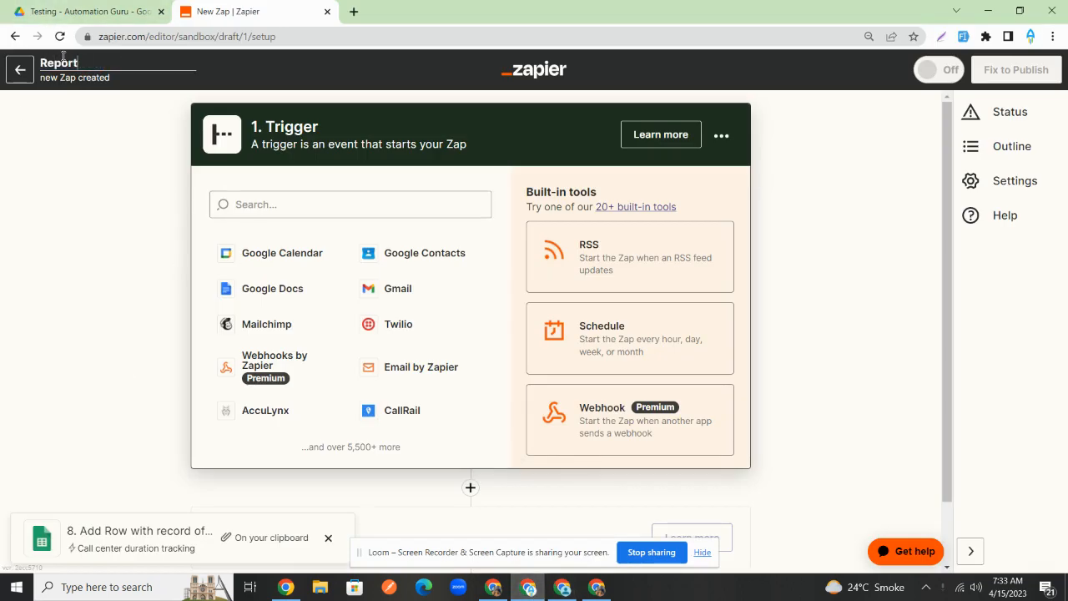
type("ing - AG")
key("Return")
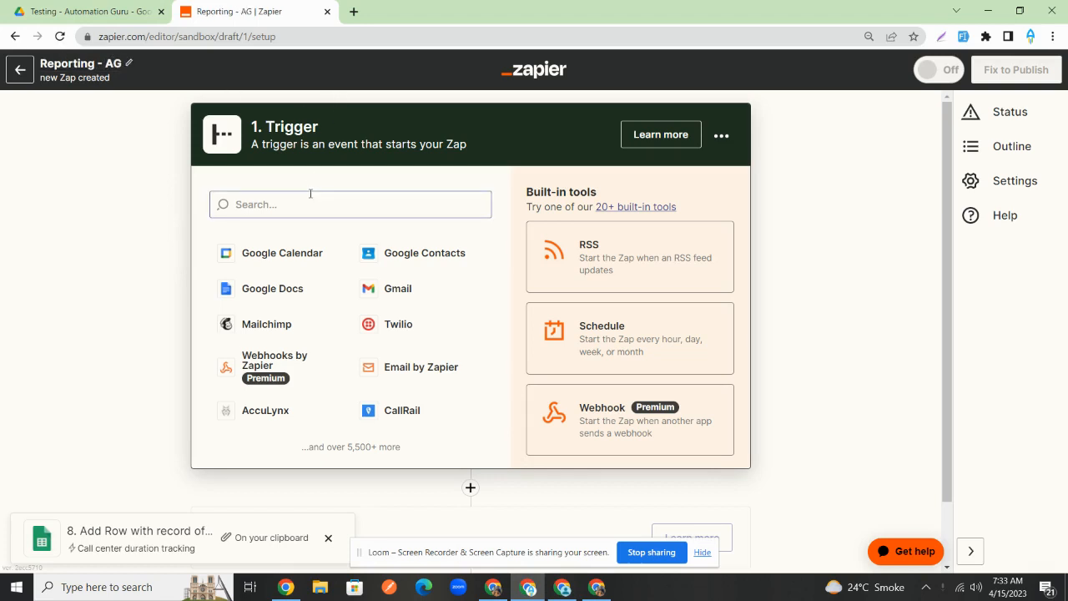
- Set the trigger to Webhooks by Zapier with the Catch Hook event
left_click(317, 198)
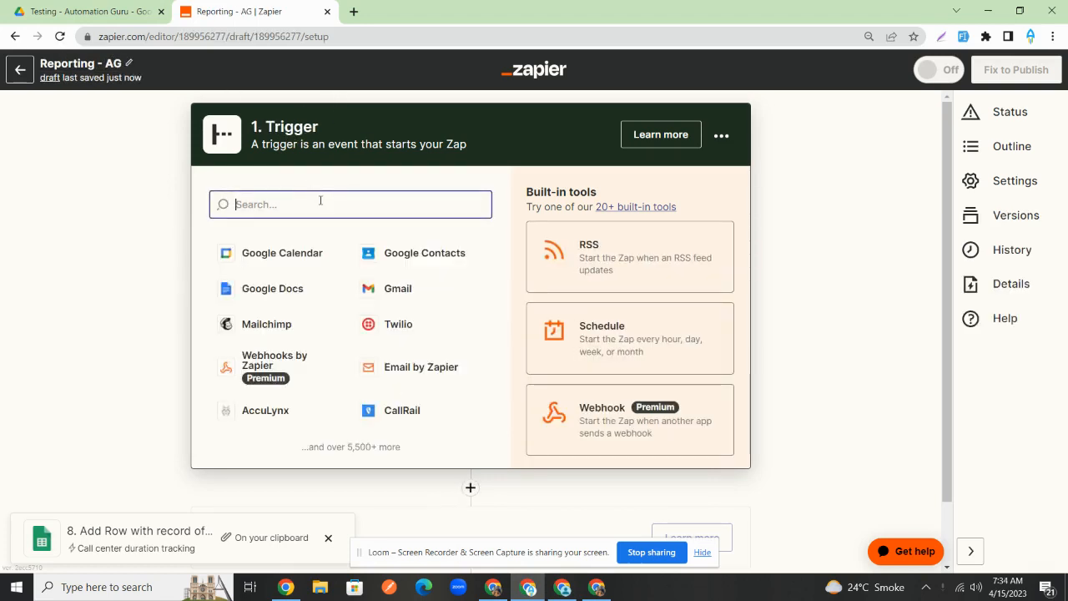
type("we")
key("BackSpace")
key("BackSpace")
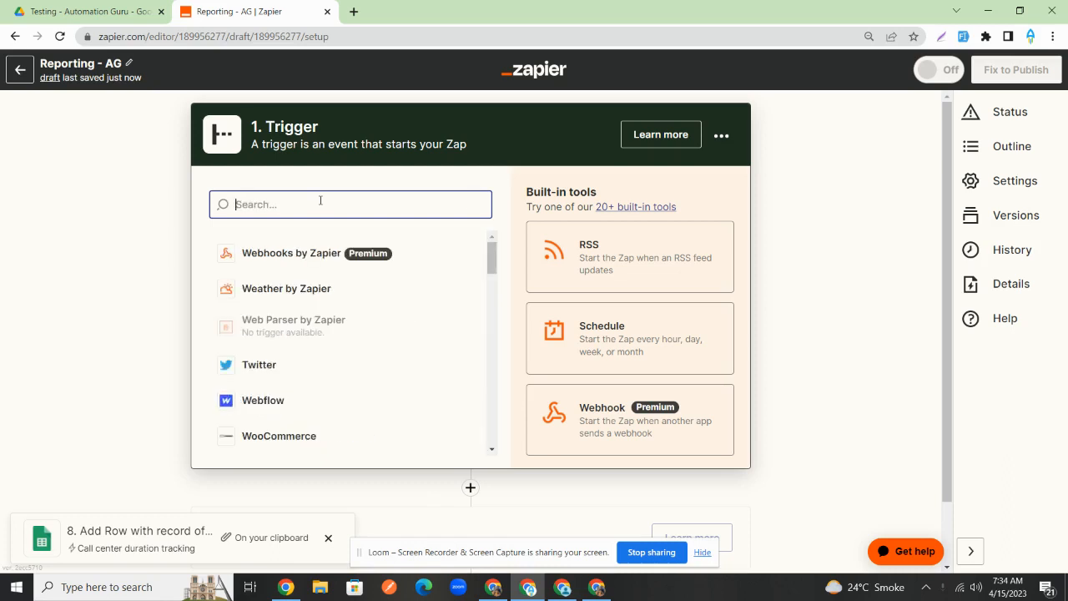
type("we")
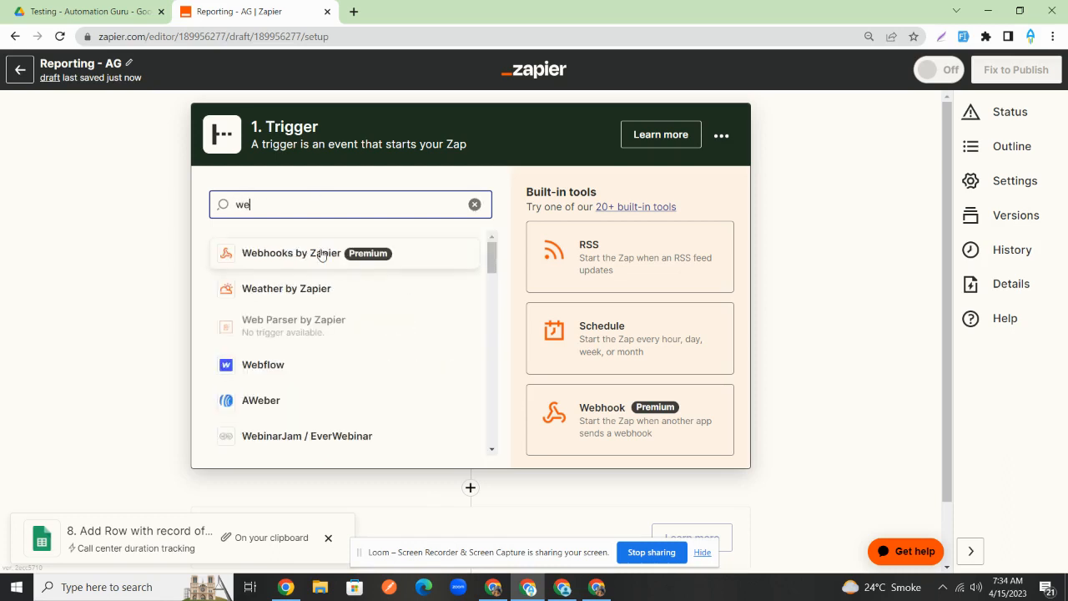
left_click(321, 254)
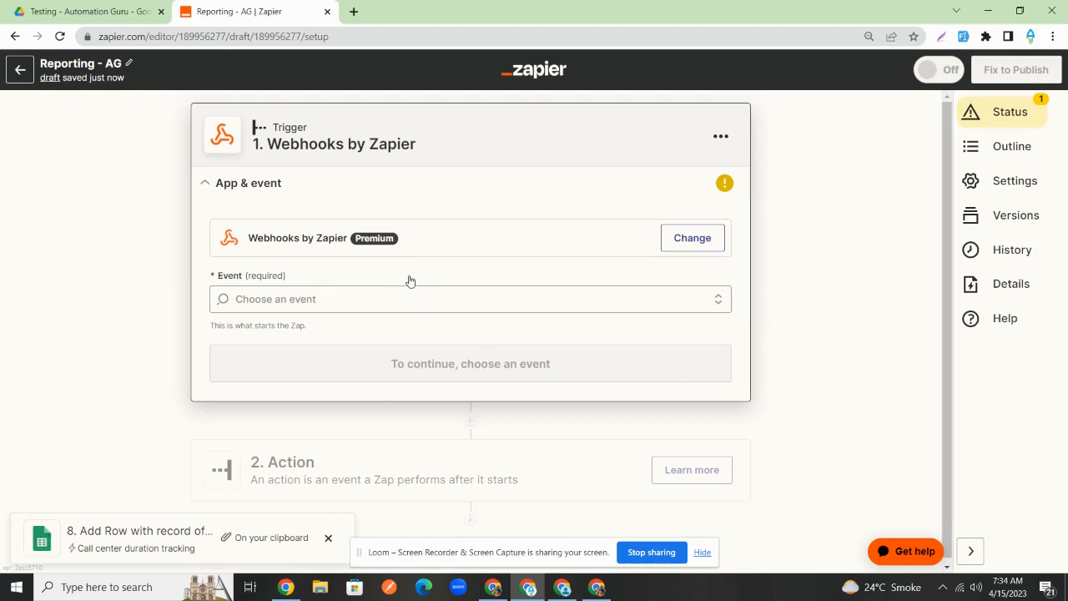
left_click(398, 298)
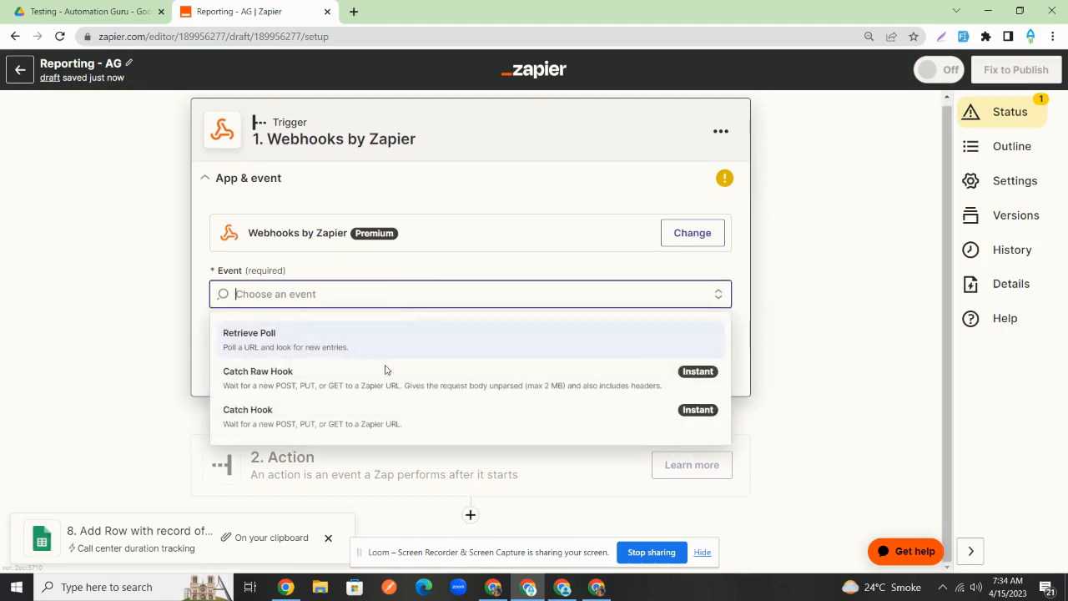
left_click(377, 410)
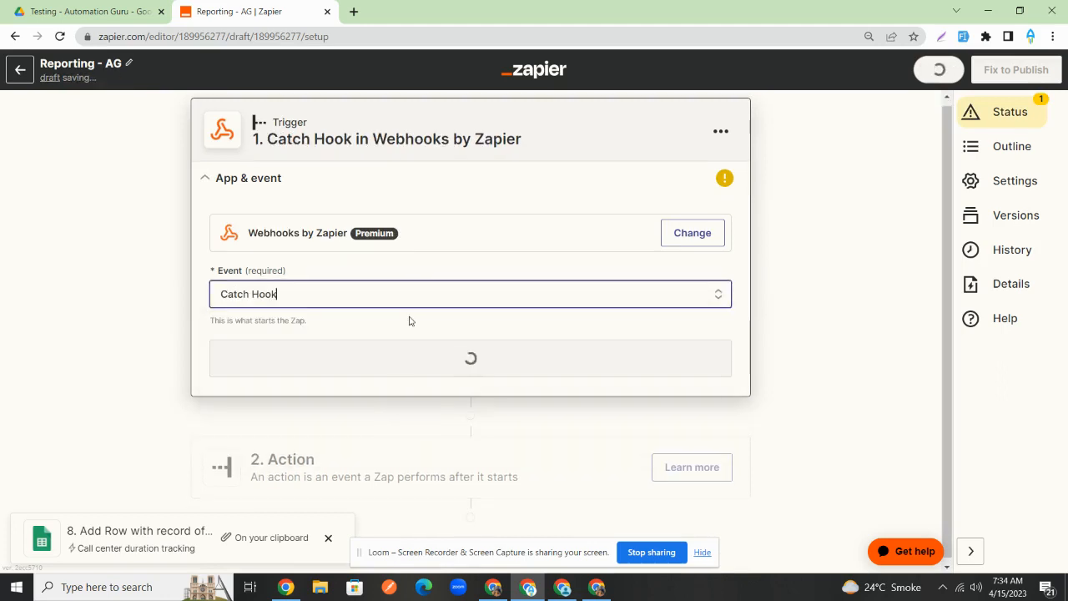
- Continue to the trigger test and copy the generated webhook URL
left_click(459, 358)
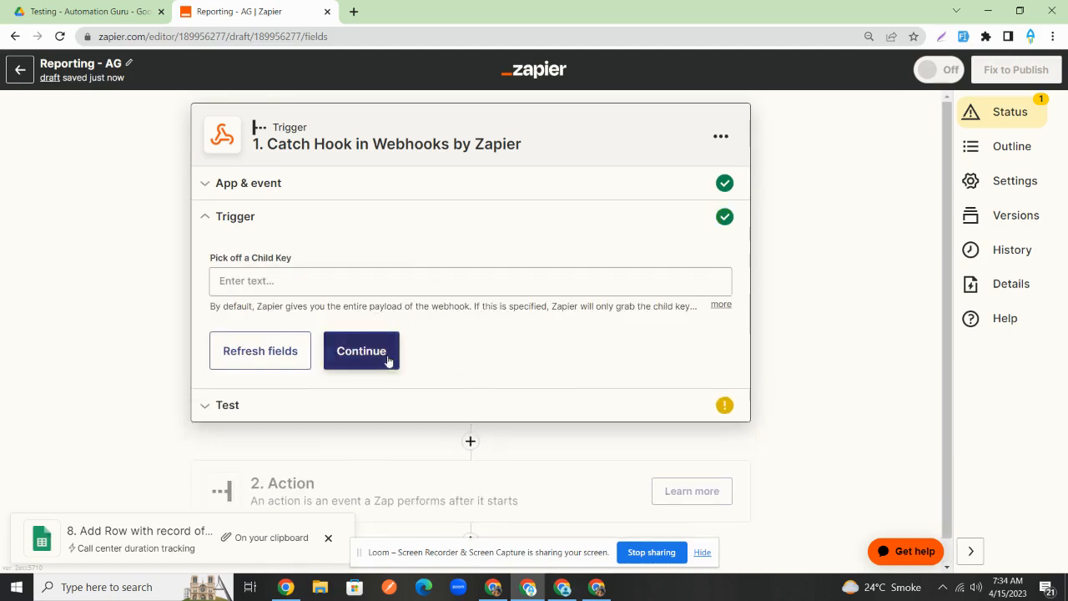
left_click(388, 360)
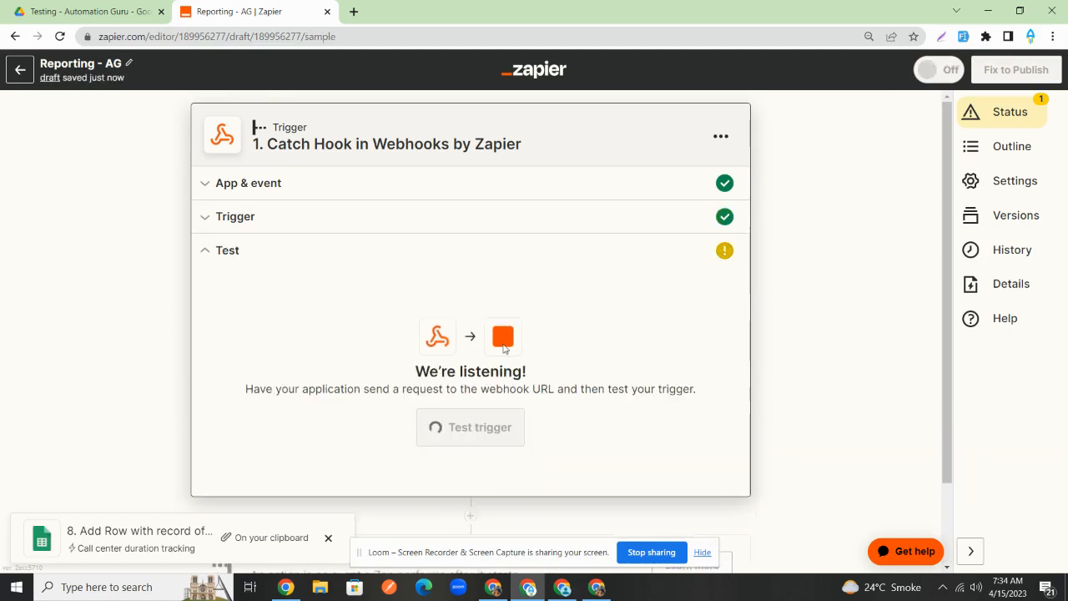
left_click(680, 364)
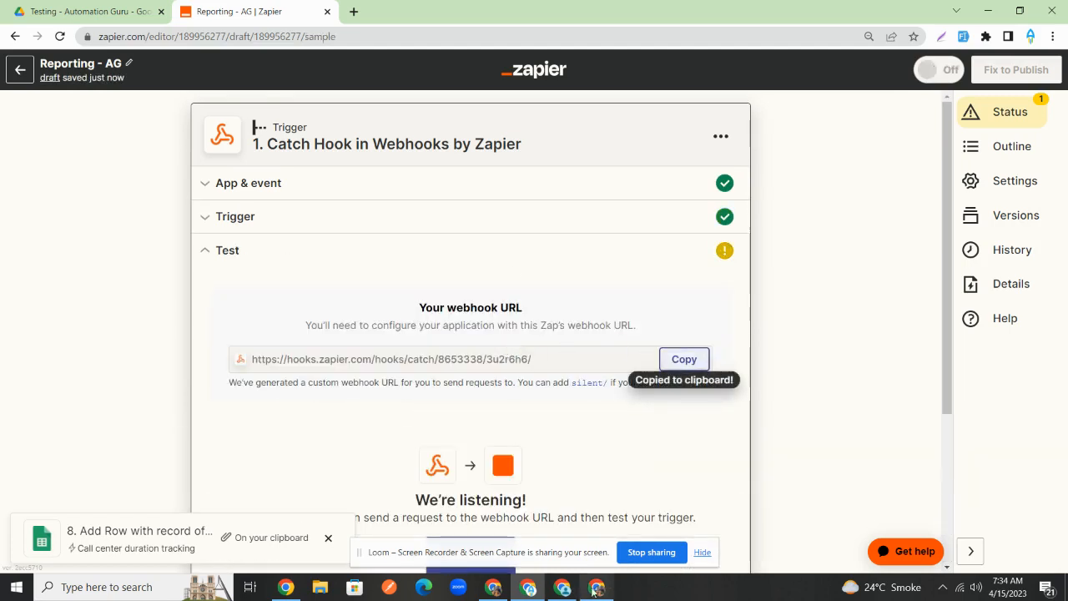
left_click(563, 587)
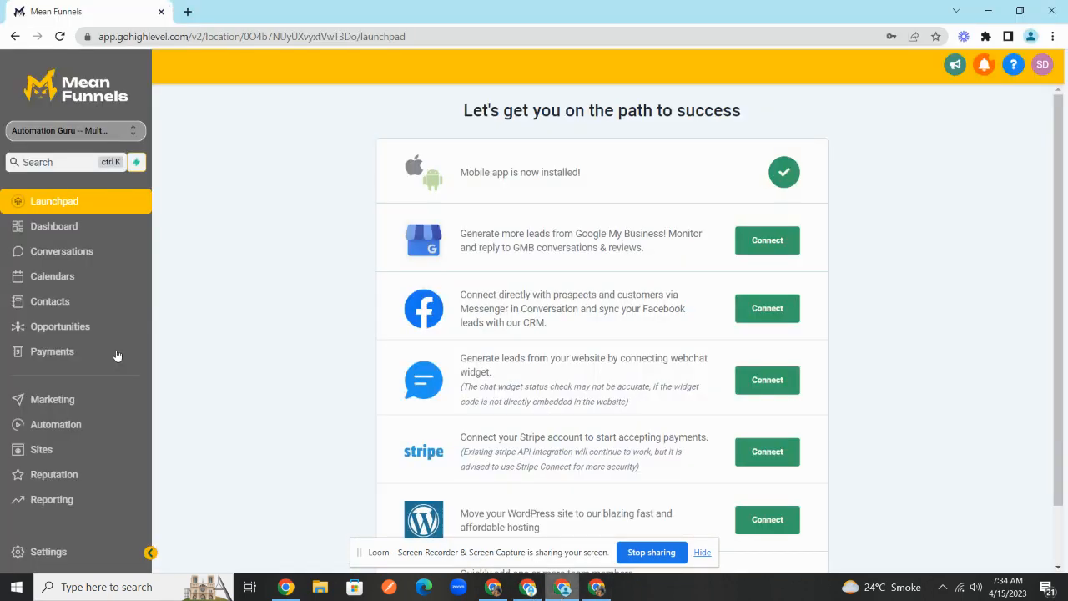
- Show the PSP pipeline's board on the Opportunities page
left_click(72, 424)
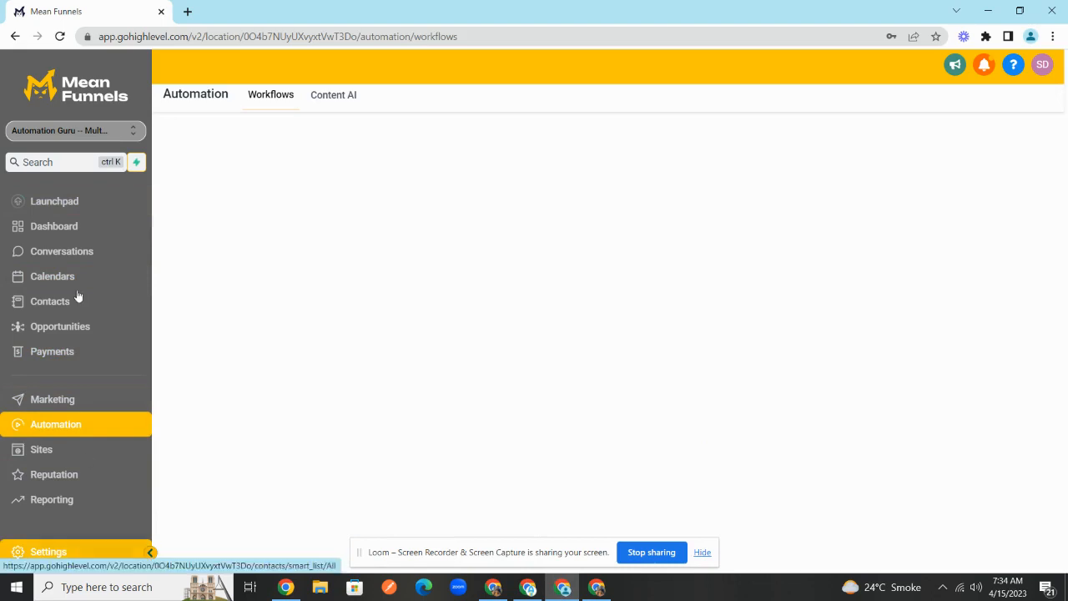
left_click(84, 332)
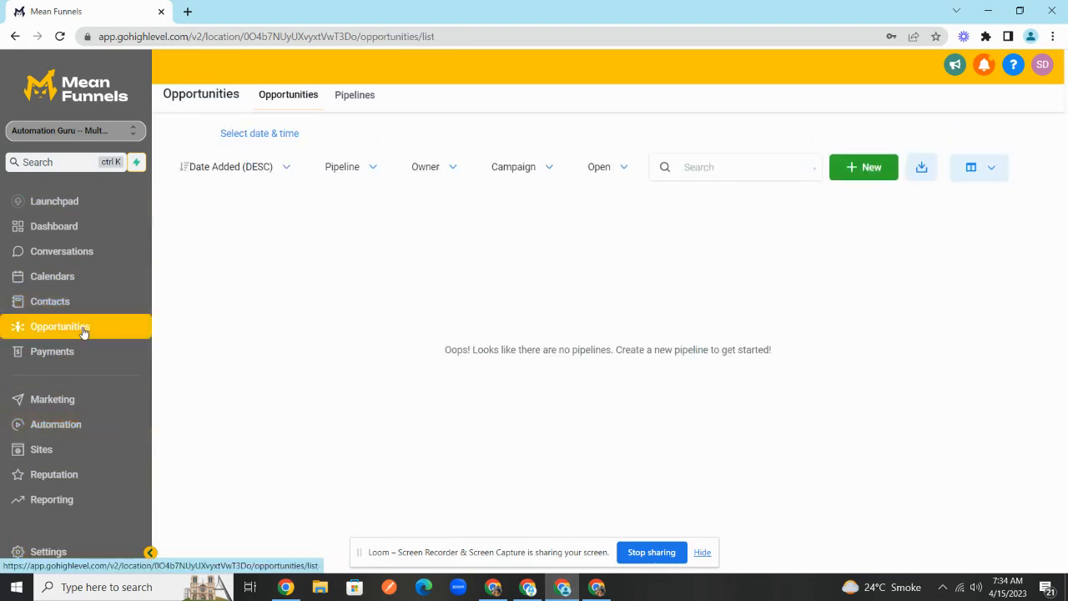
left_click(340, 175)
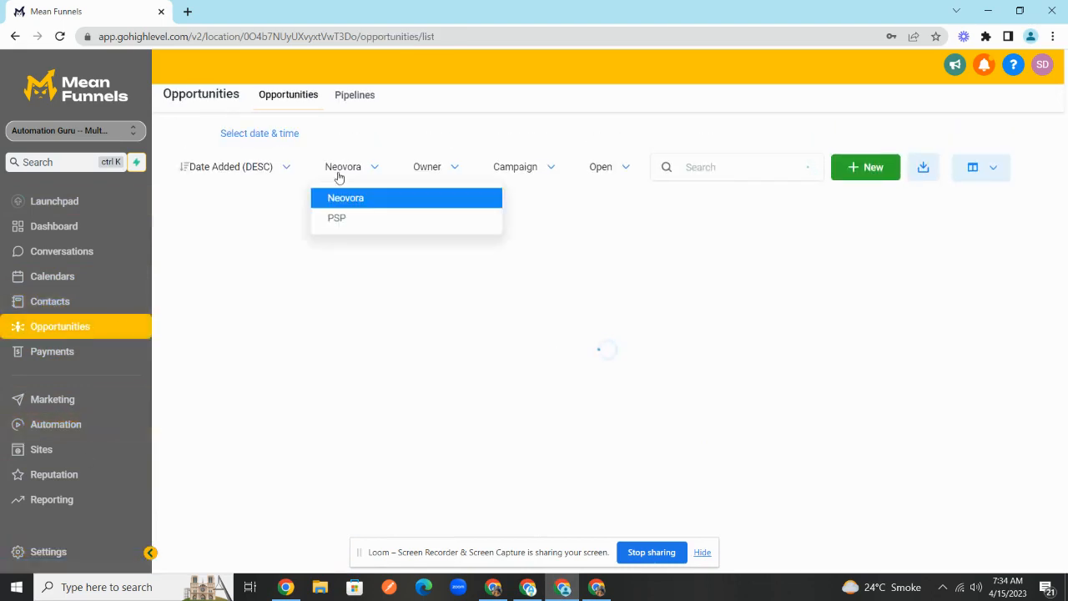
left_click(353, 217)
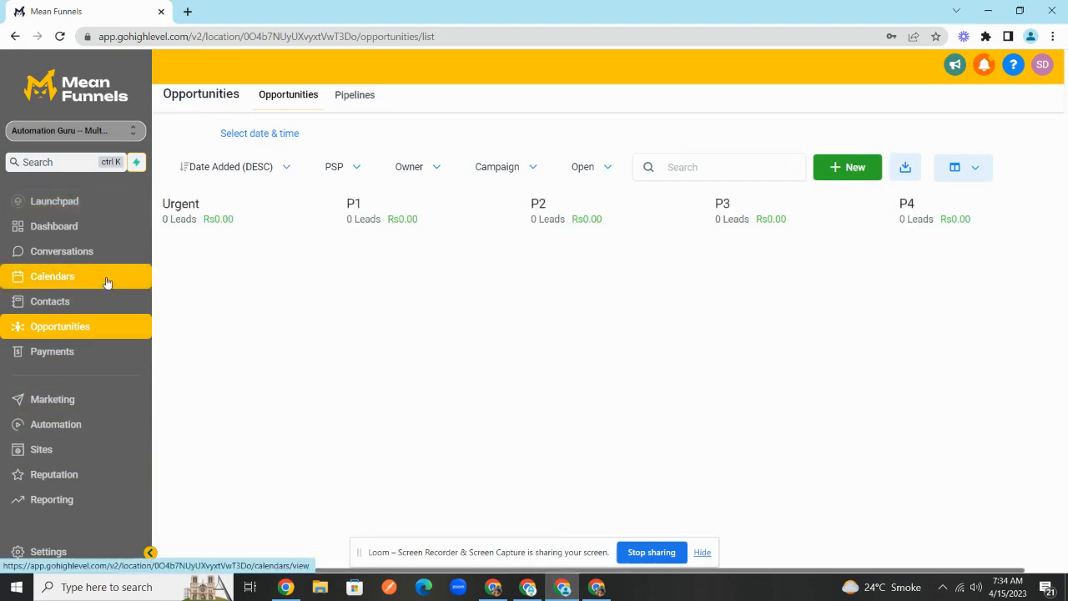
- Go to the pipelines list and start creating a new pipeline
left_click(353, 102)
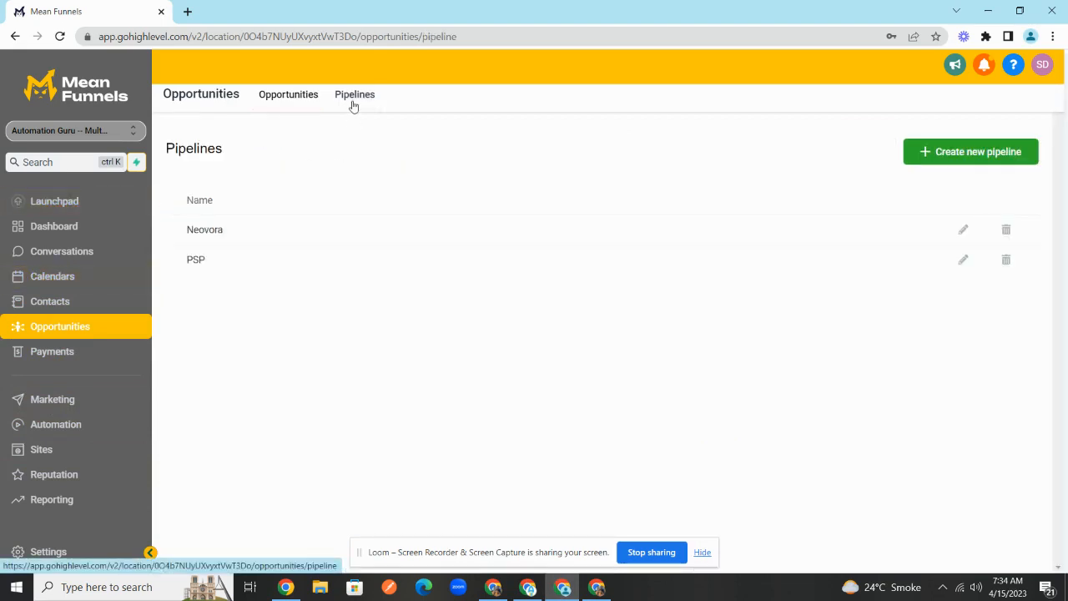
left_click(942, 151)
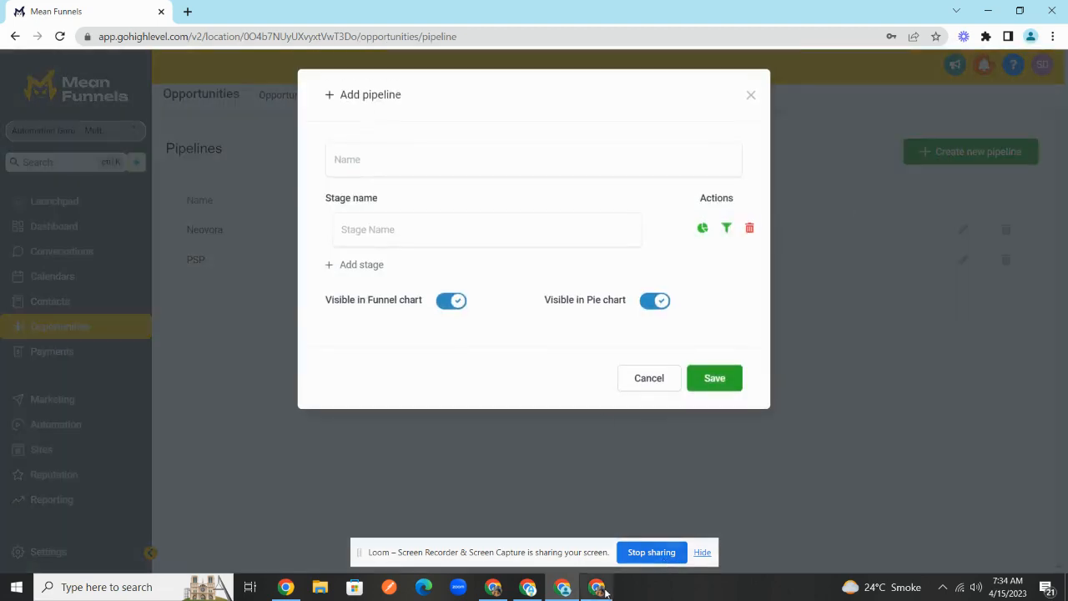
left_click(500, 589)
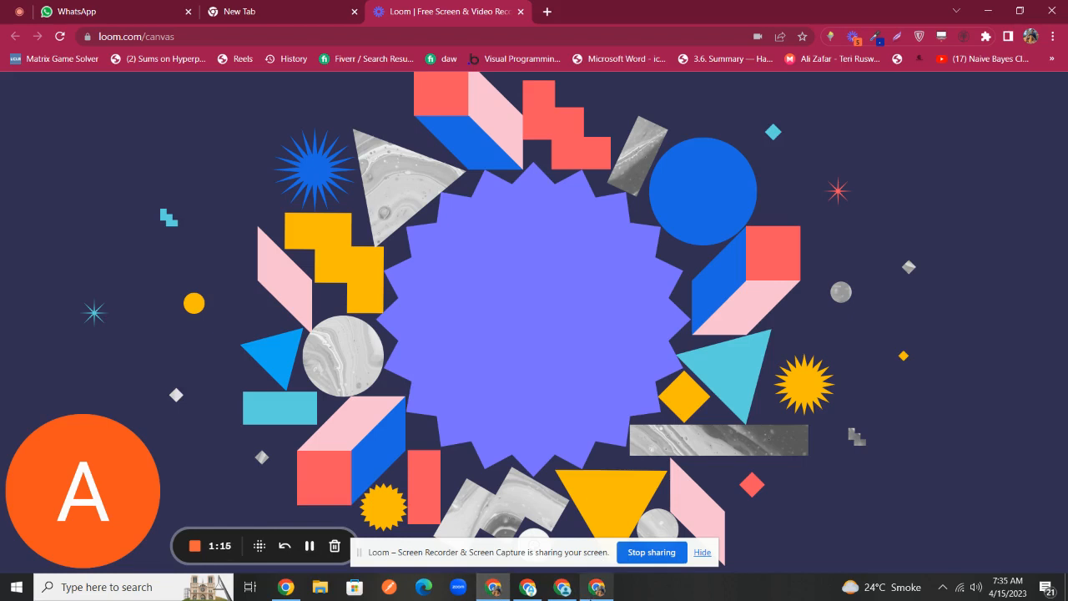
- Return from Loom to the Mean Funnels Opportunities board showing the four-stage Sales Pipeline
left_click(565, 590)
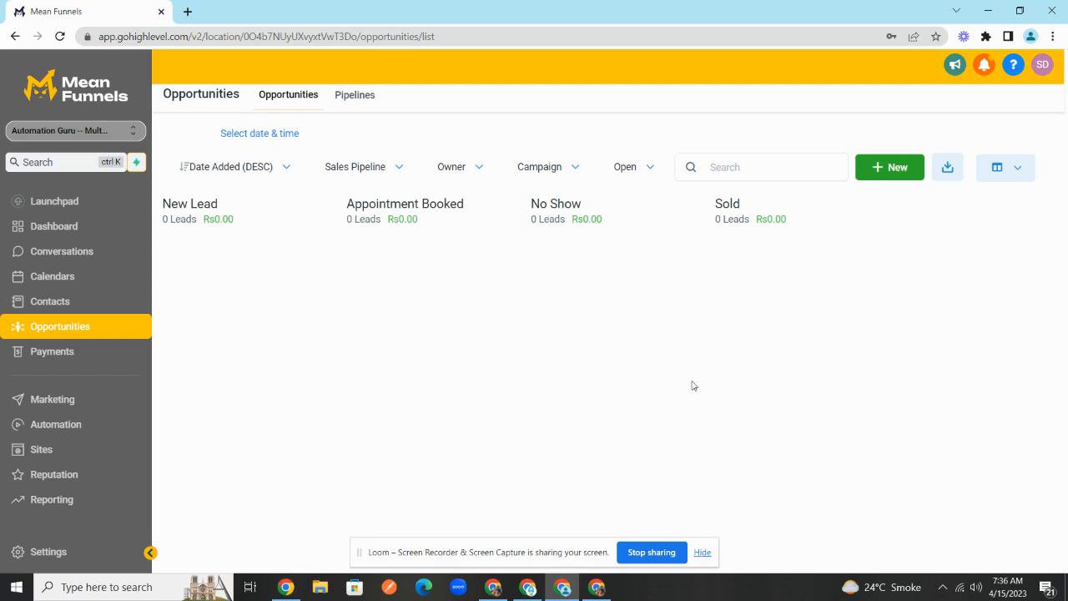
- Create a blank Google Sheets file from the Testing - Automation Guru Drive folder
mouse_move(596, 587)
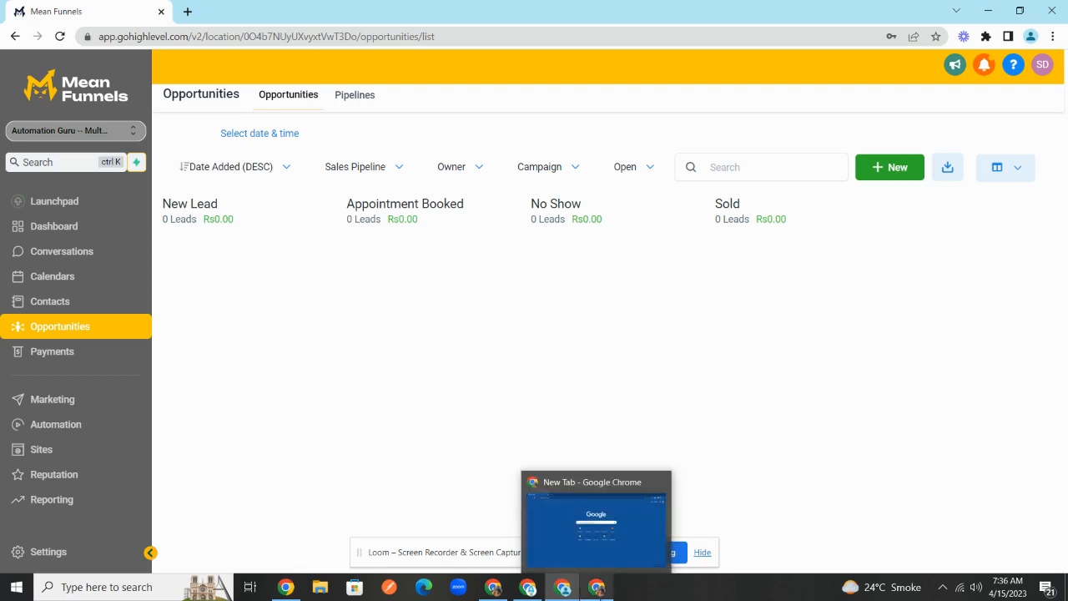
left_click(528, 587)
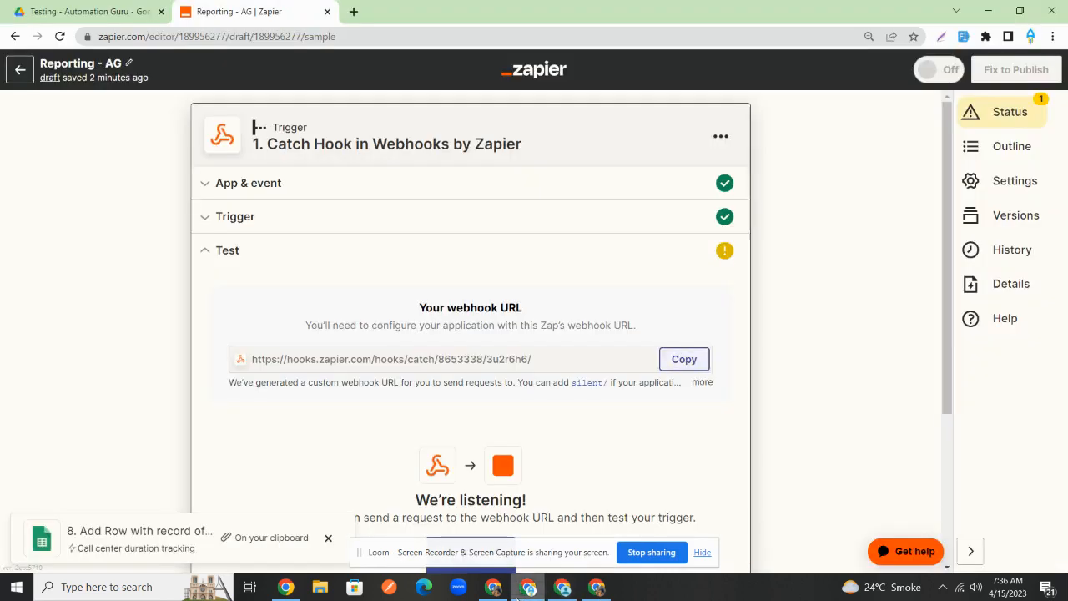
left_click(50, 11)
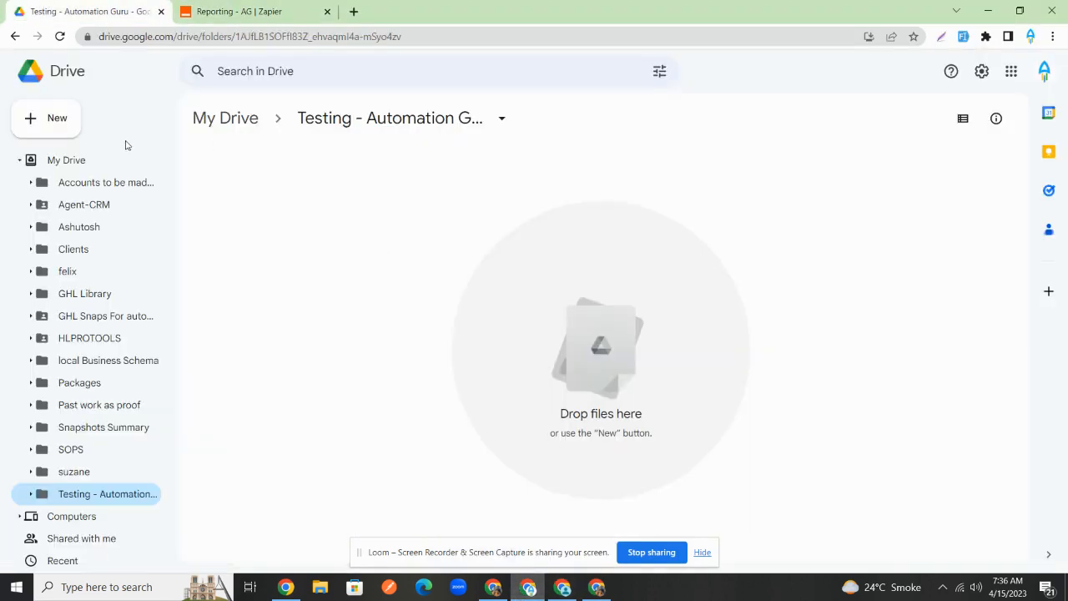
left_click(50, 117)
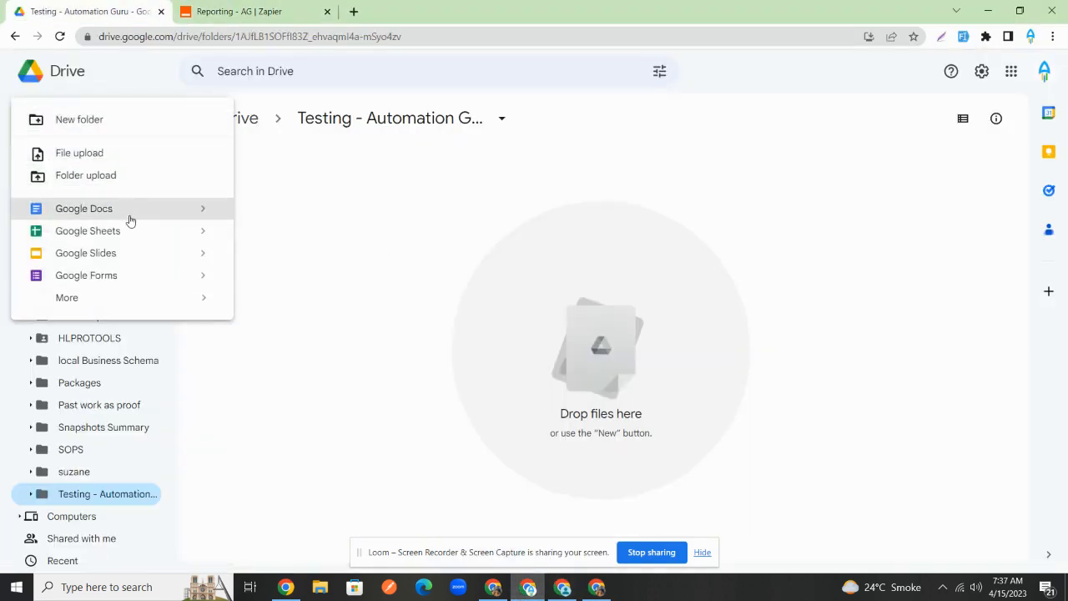
left_click(129, 229)
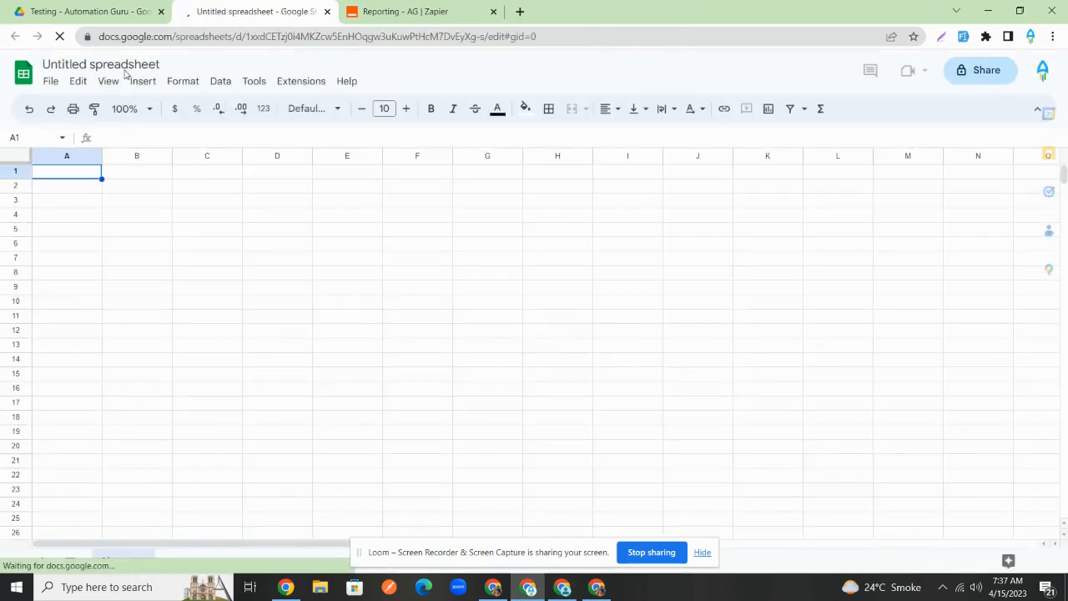
- Title the spreadsheet 'REPORTING - KPI'
left_click(119, 66)
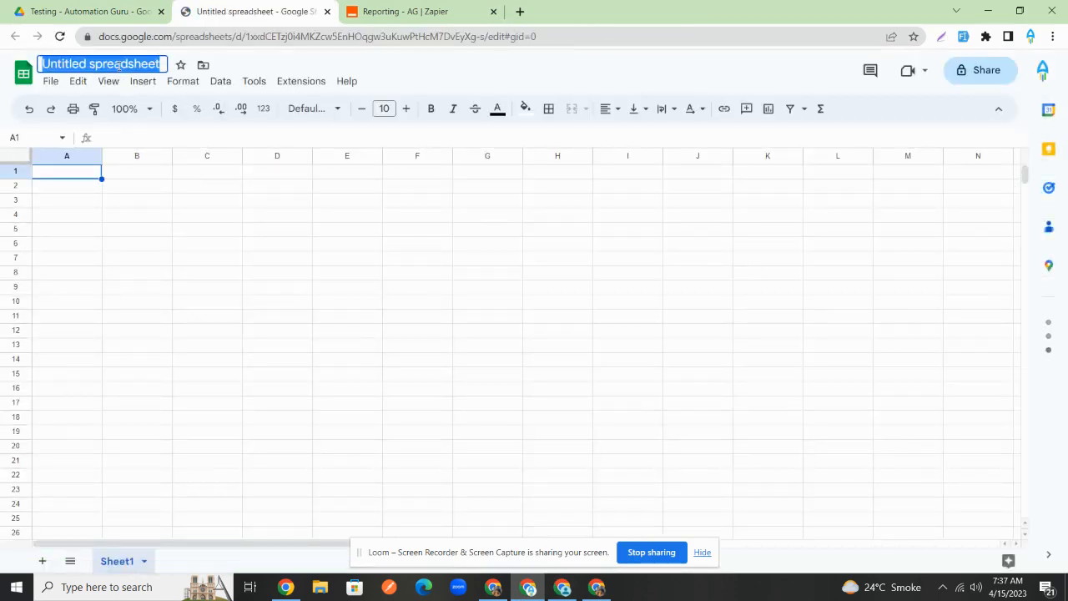
type("repo")
key("BackSpace")
key("BackSpace")
key("BackSpace")
key("BackSpace")
type("R")
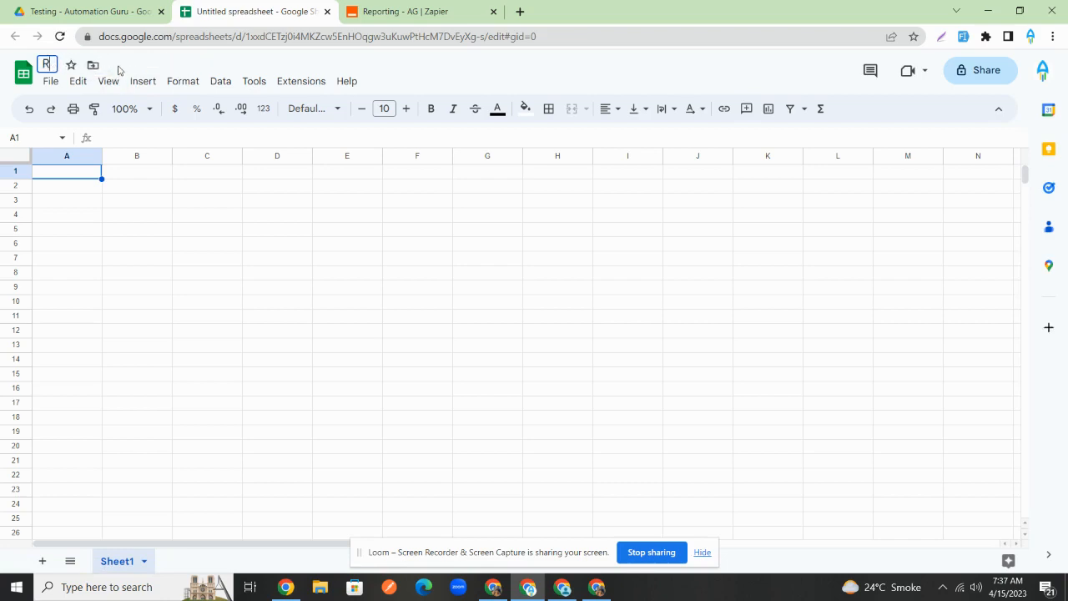
type("EPORTING - KPI")
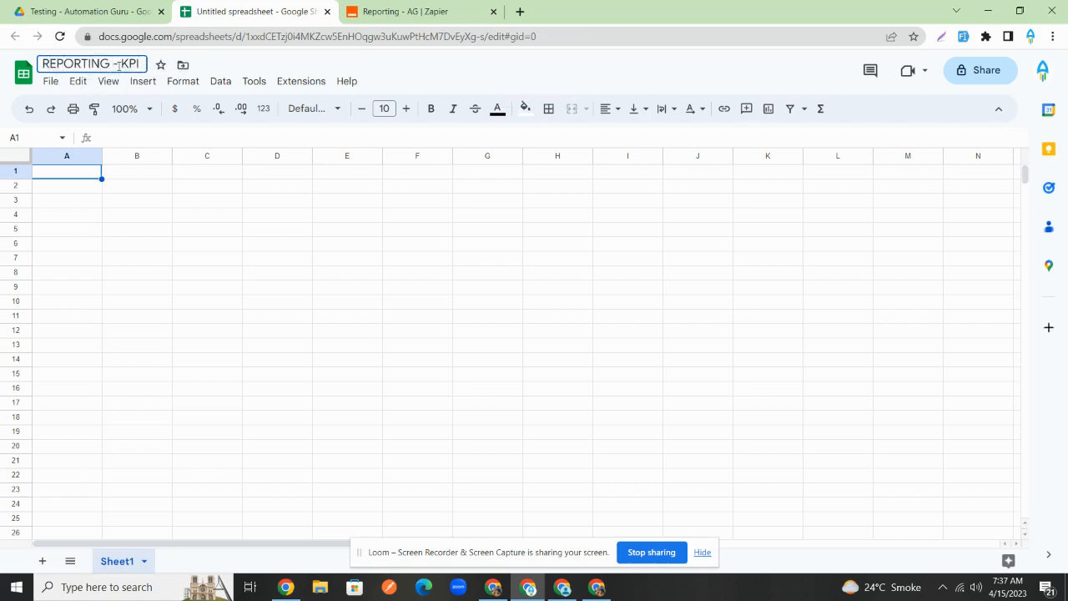
left_click(173, 228)
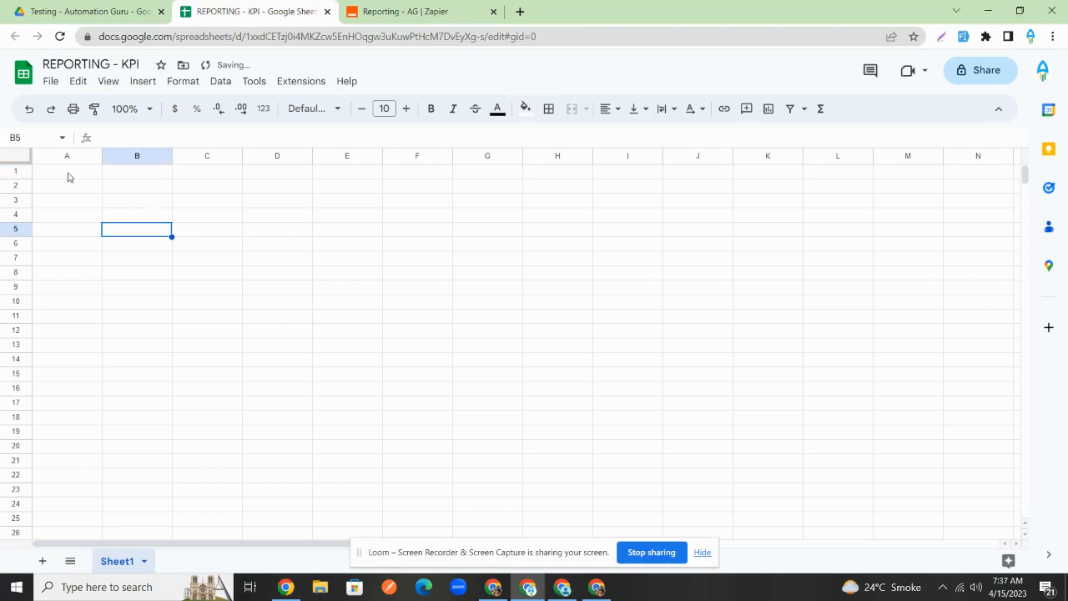
- Enter headers Full Name, Email and Phone in row 1
left_click(67, 176)
double_click(67, 176)
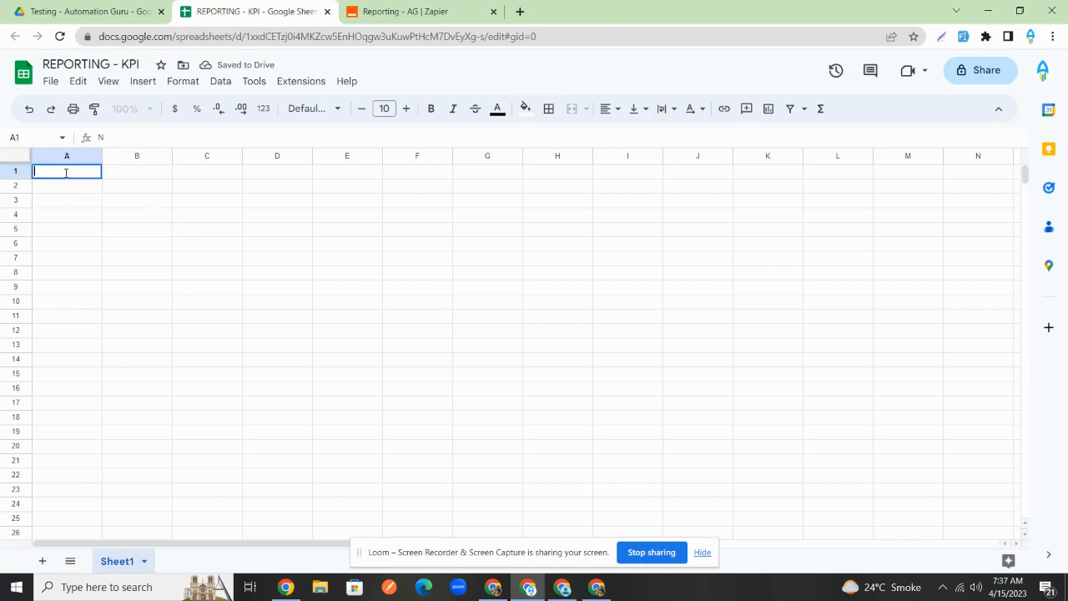
type("Full Name")
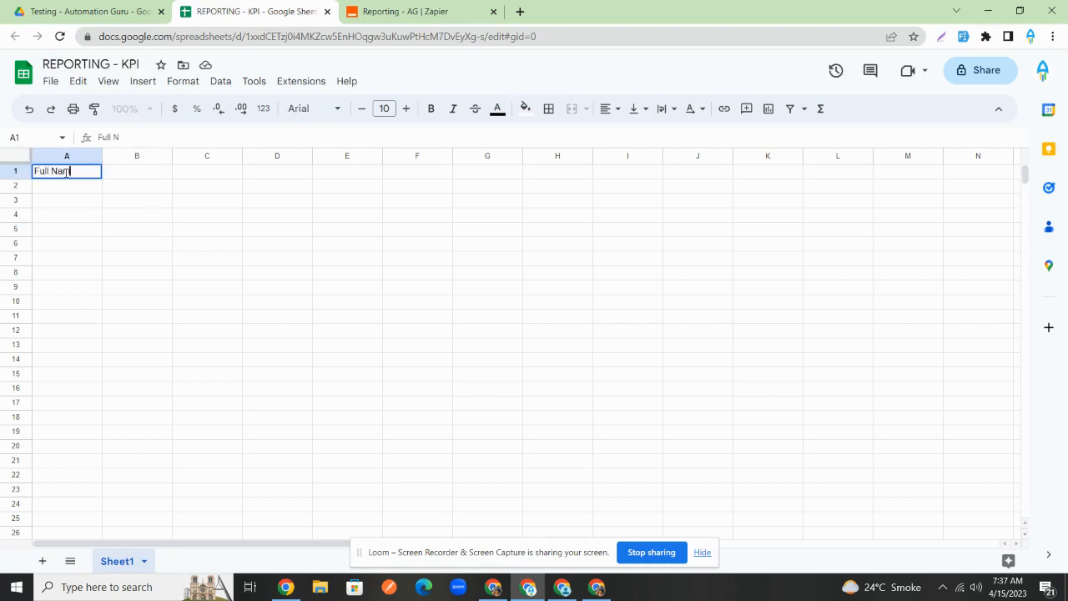
left_click(137, 174)
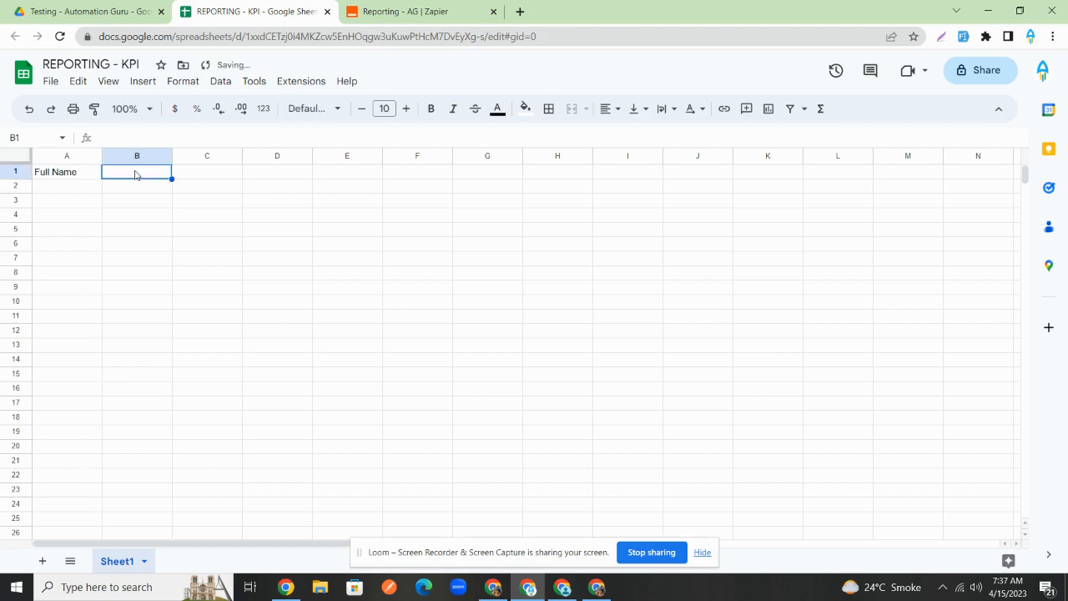
type("Email")
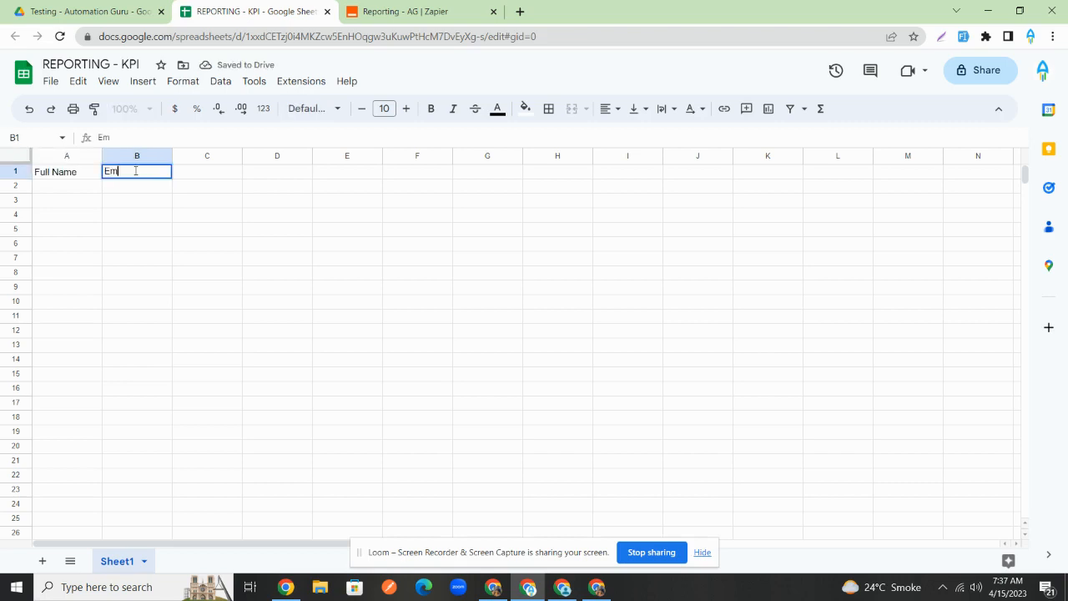
key("Tab")
type("Phone")
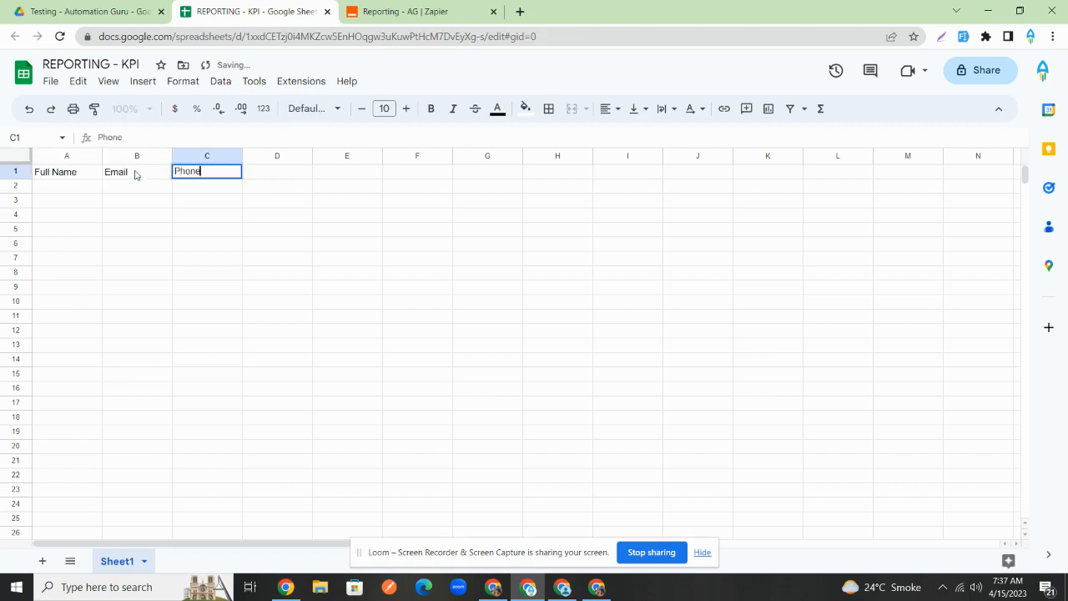
left_click(256, 182)
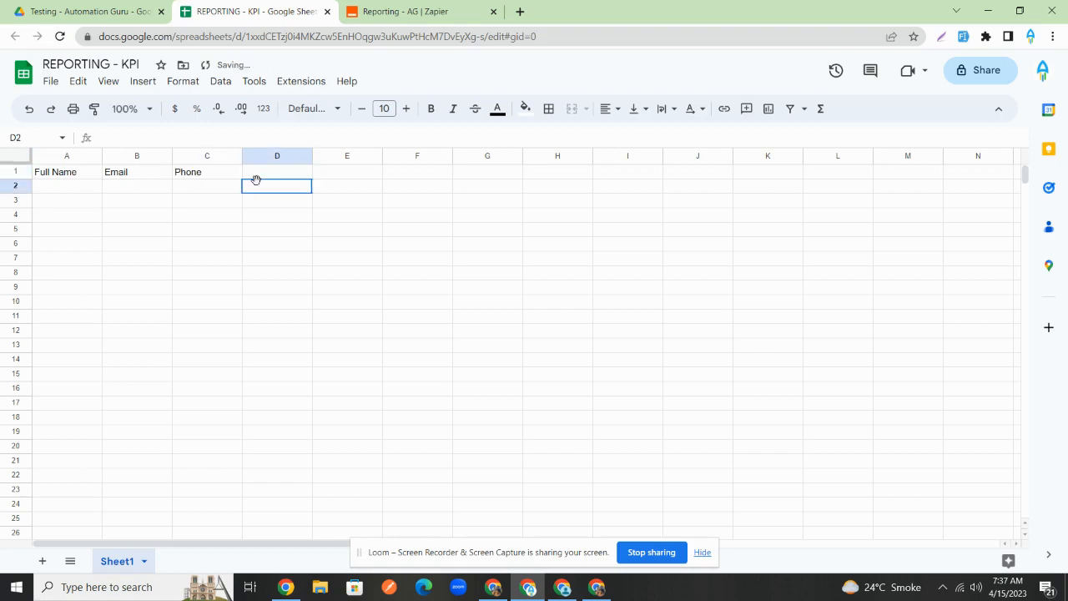
- Shift the headers one column right and add 'Date' in A1
left_click(89, 170)
left_click(188, 170, "shift")
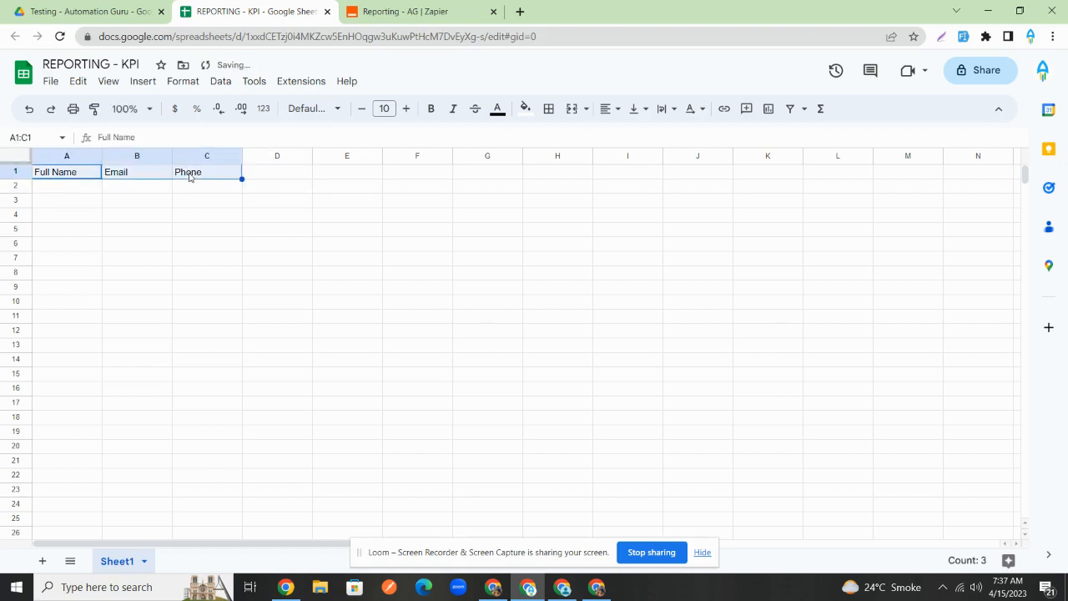
key("ctrl+c")
left_click(144, 173)
key("ctrl+v")
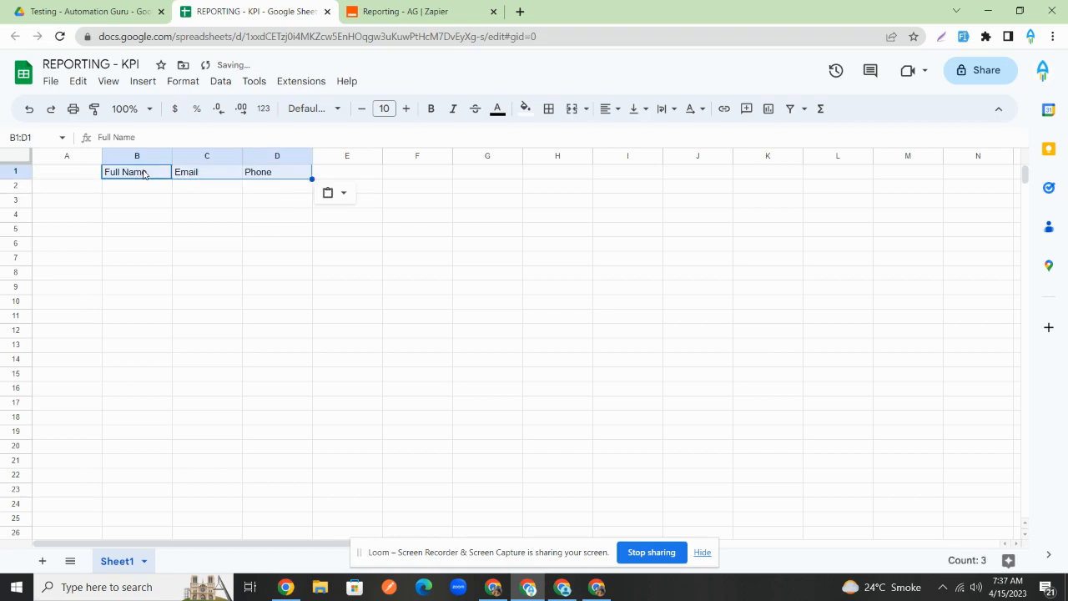
left_click(85, 170)
type("Date")
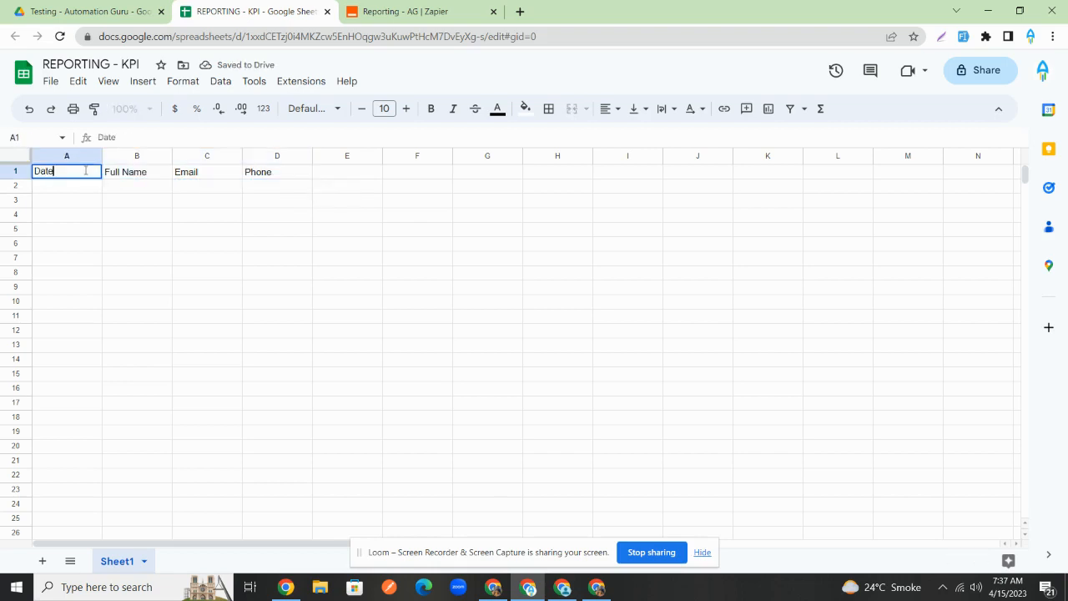
- Widen columns A through D
left_click_drag(101, 155, 157, 155)
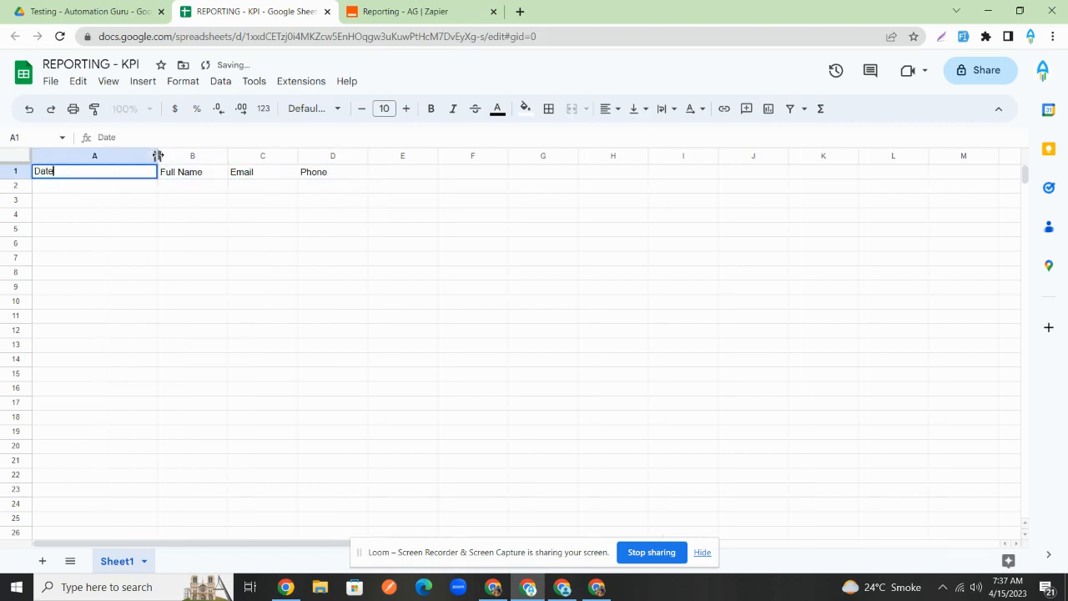
left_click_drag(227, 156, 277, 156)
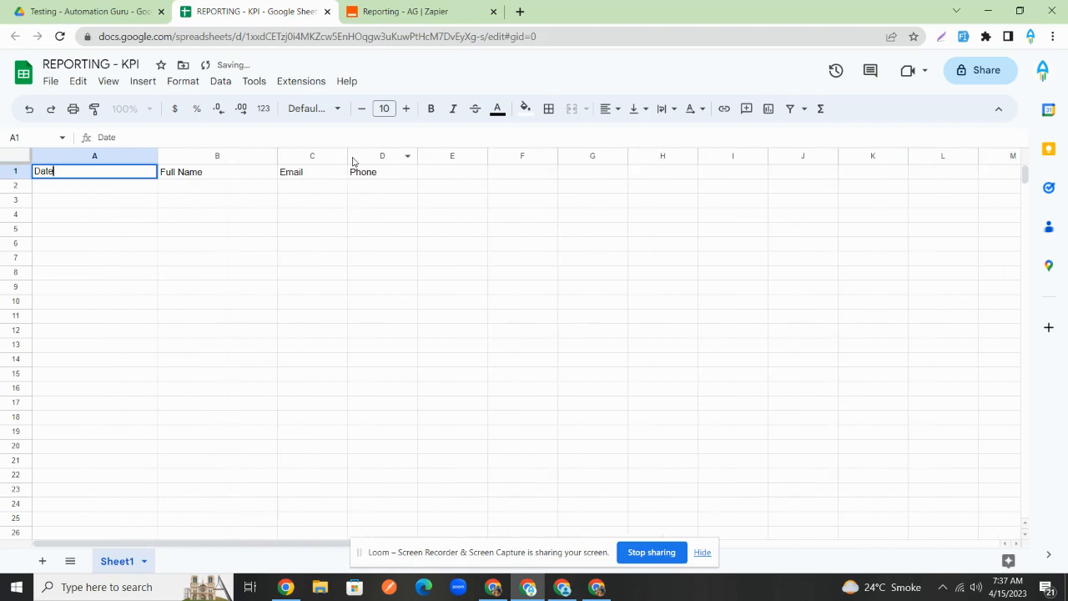
left_click_drag(349, 157, 419, 156)
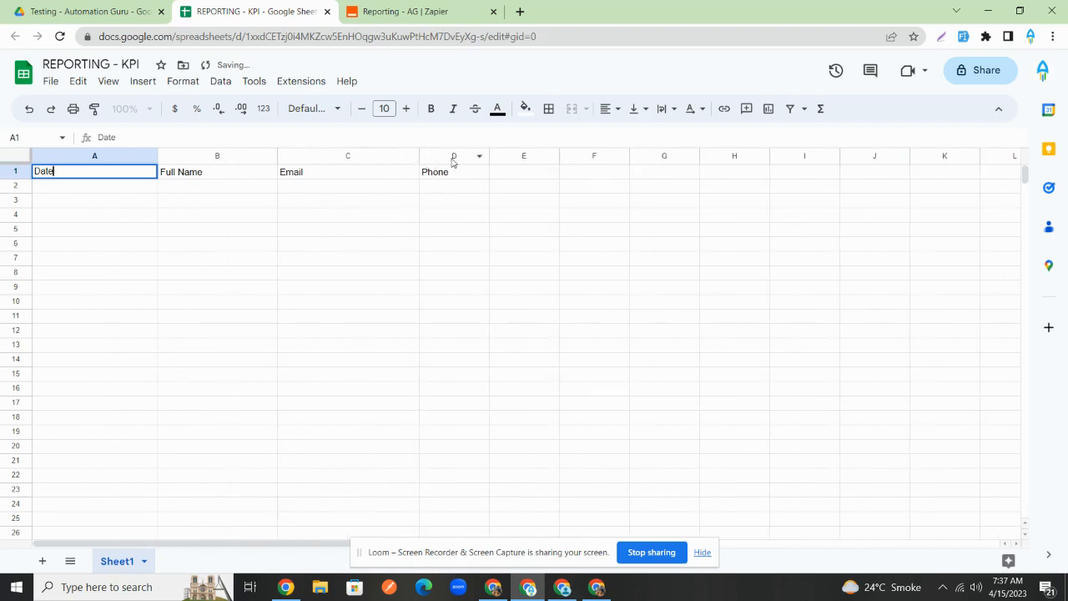
left_click_drag(489, 156, 569, 155)
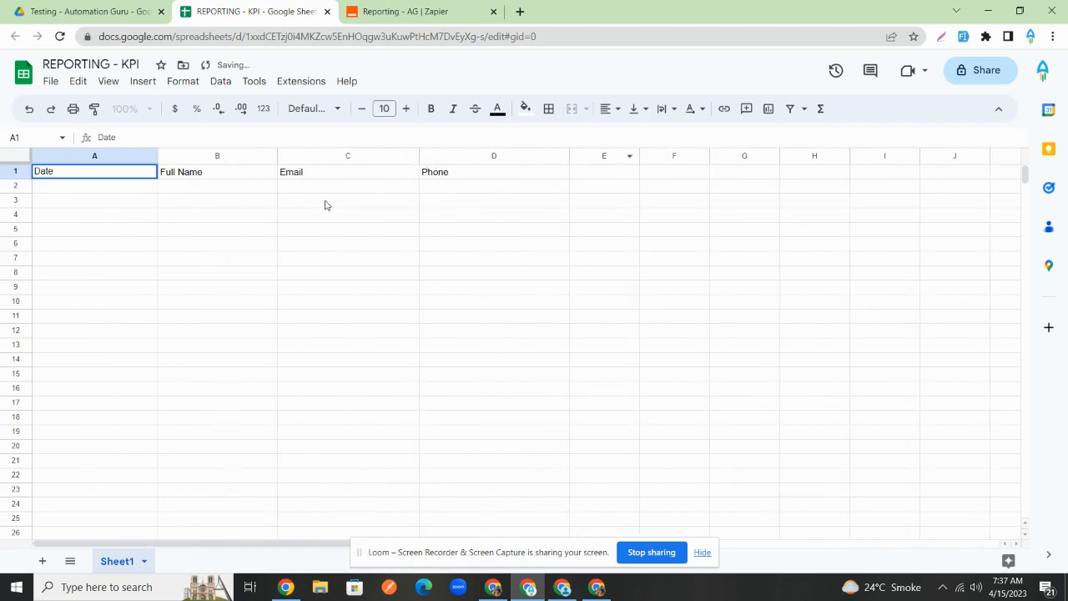
left_click(214, 247)
- Make header row 1 bold and freeze it
left_click(24, 173)
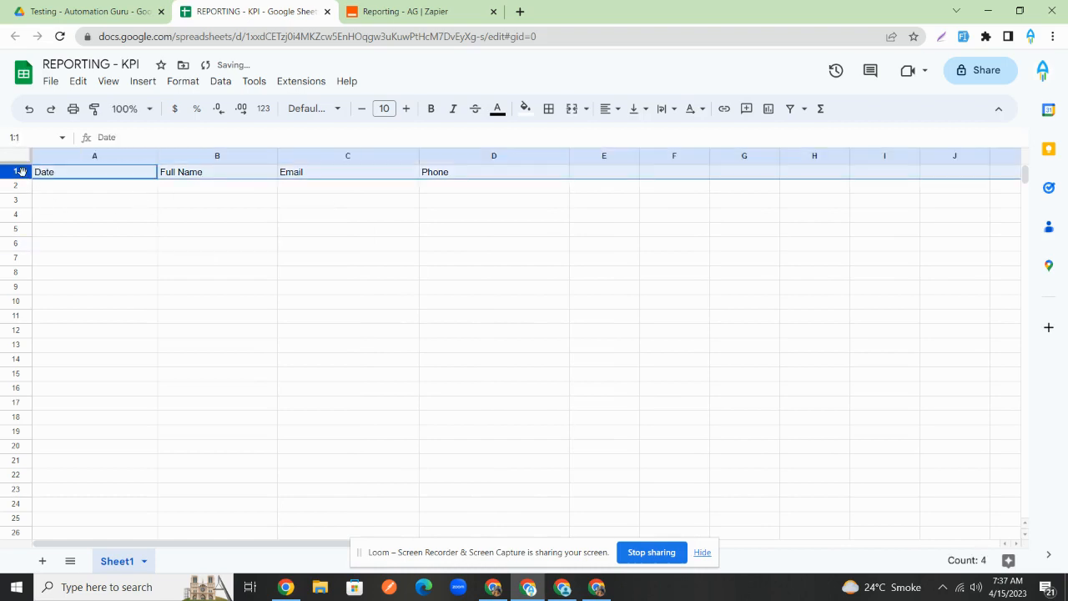
key("ctrl+b")
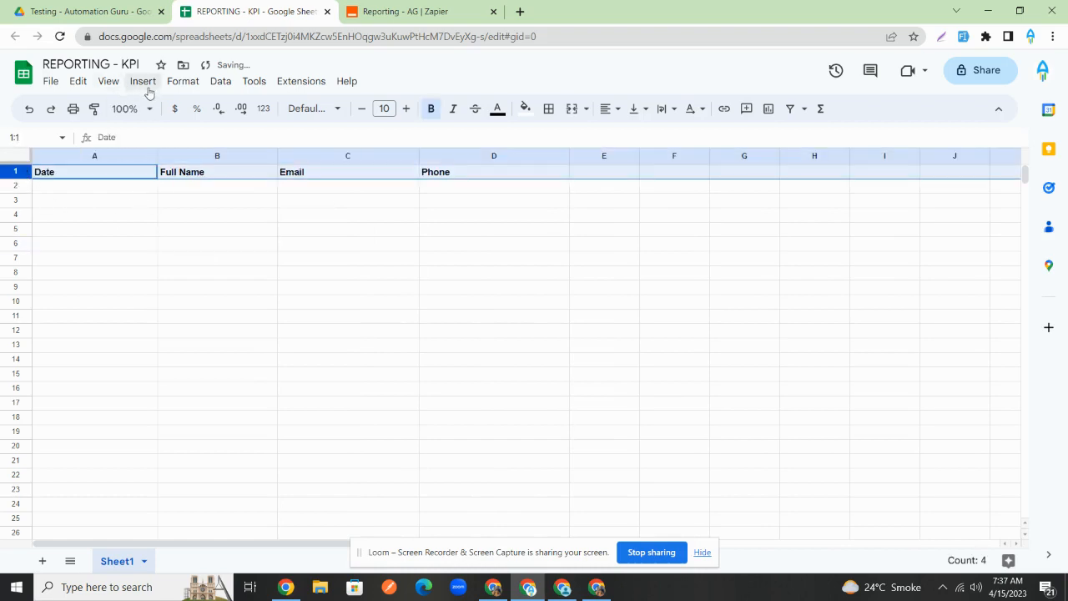
left_click(109, 81)
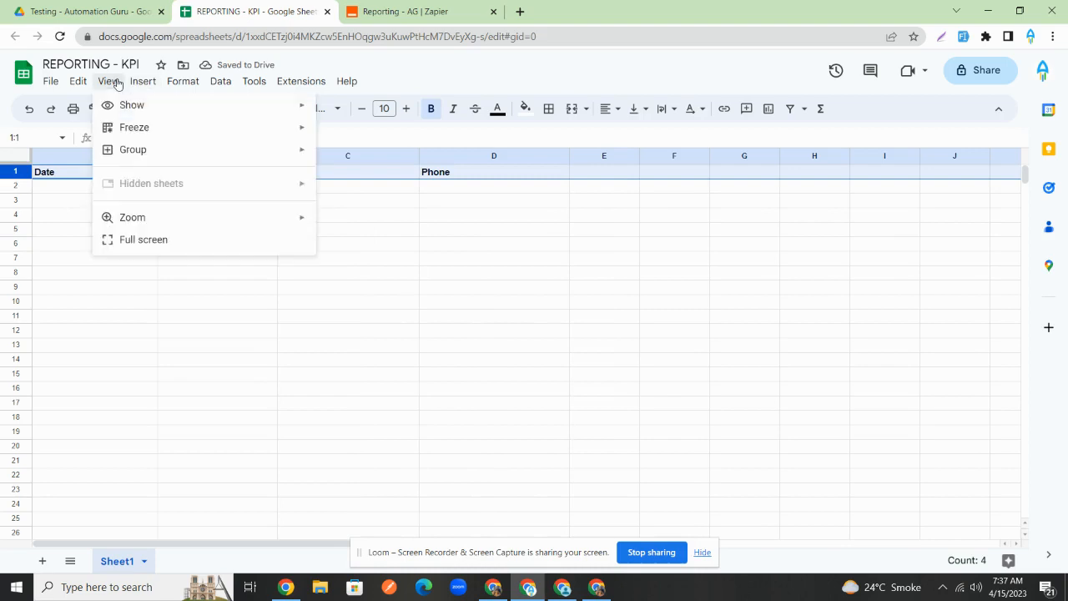
mouse_move(133, 127)
left_click(354, 159)
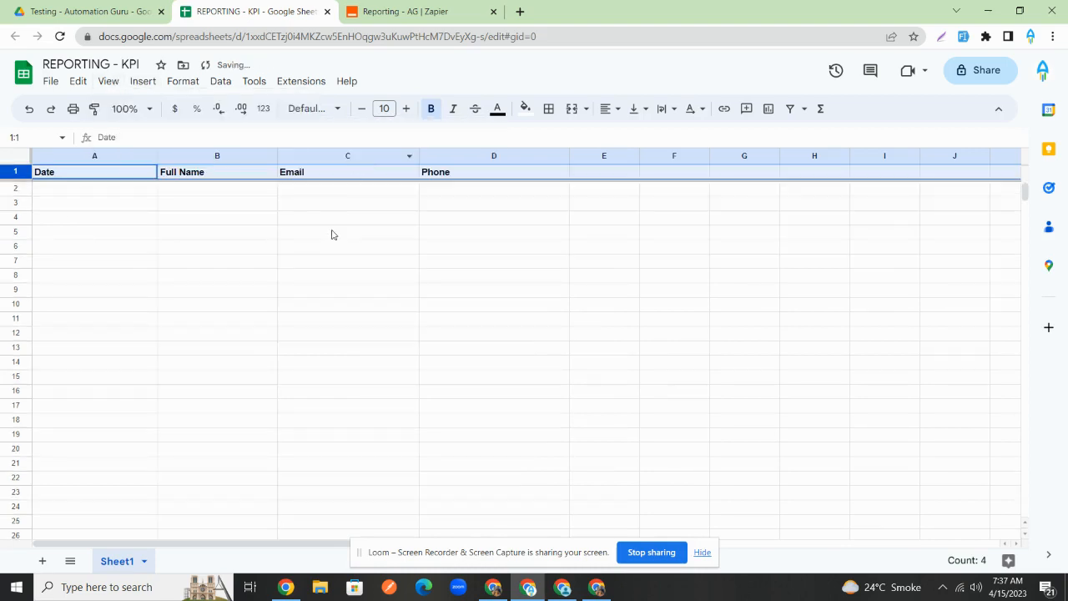
left_click(299, 405)
- Rename the first sheet to 'ALL LEADS'
left_click(143, 561)
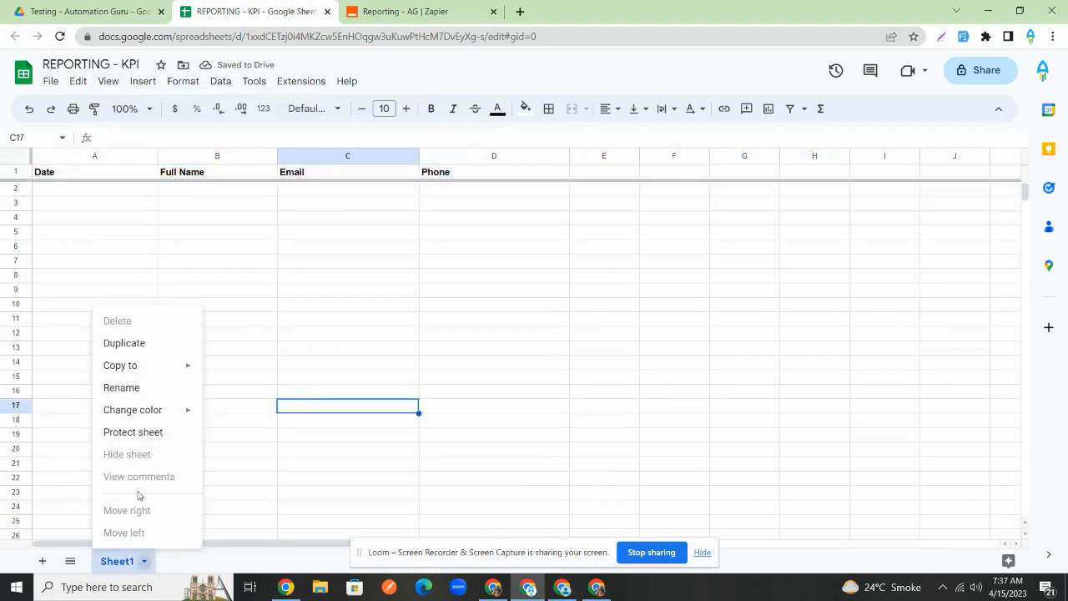
left_click(143, 387)
type("AL")
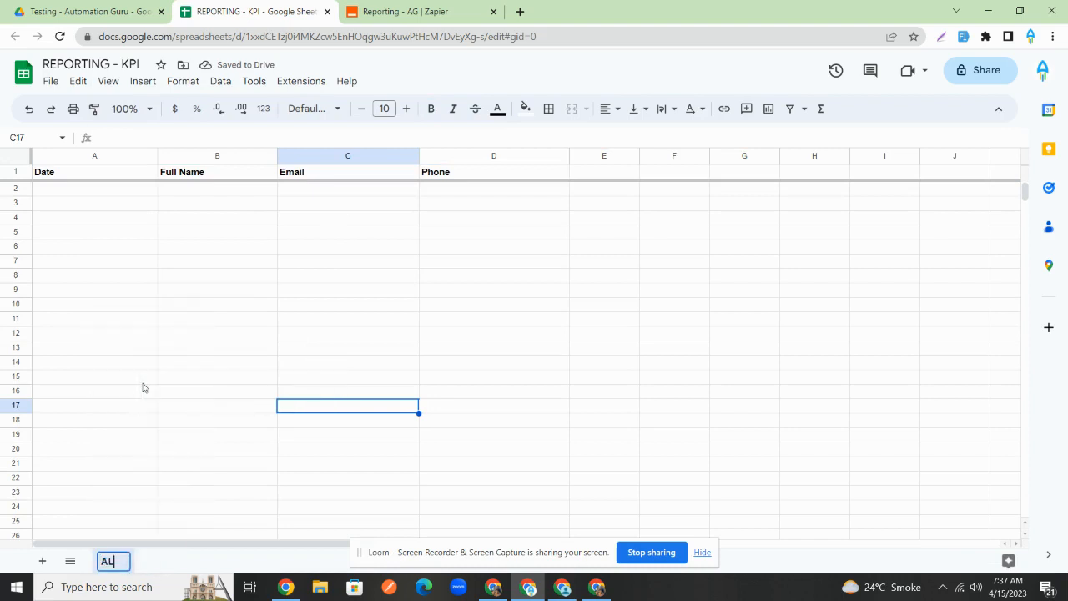
type("L LEADS")
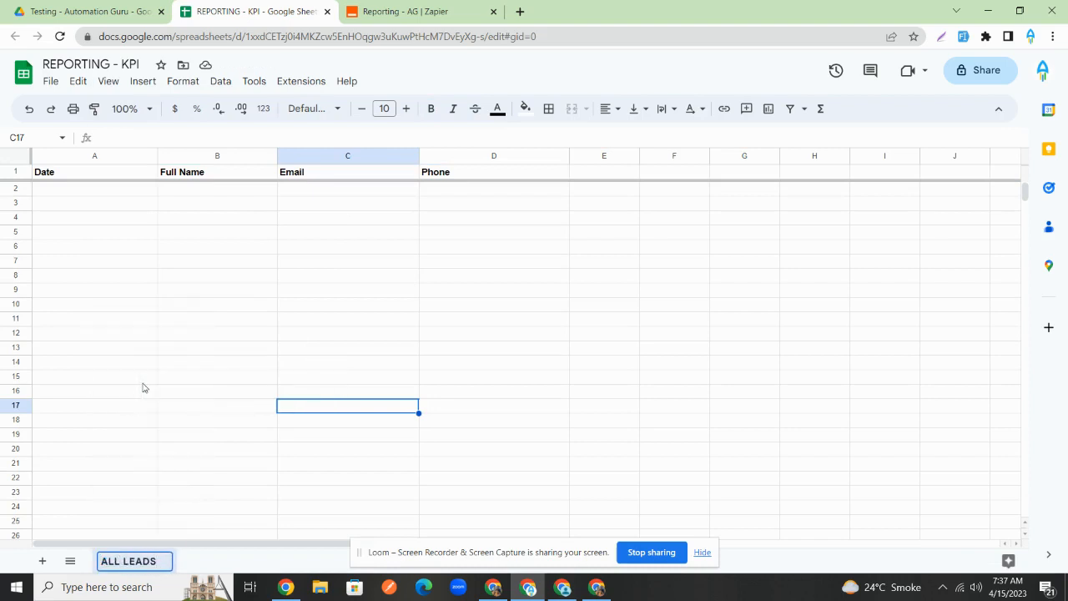
left_click(143, 387)
- Add Sheet2, then return to the ALL LEADS sheet
left_click(43, 560)
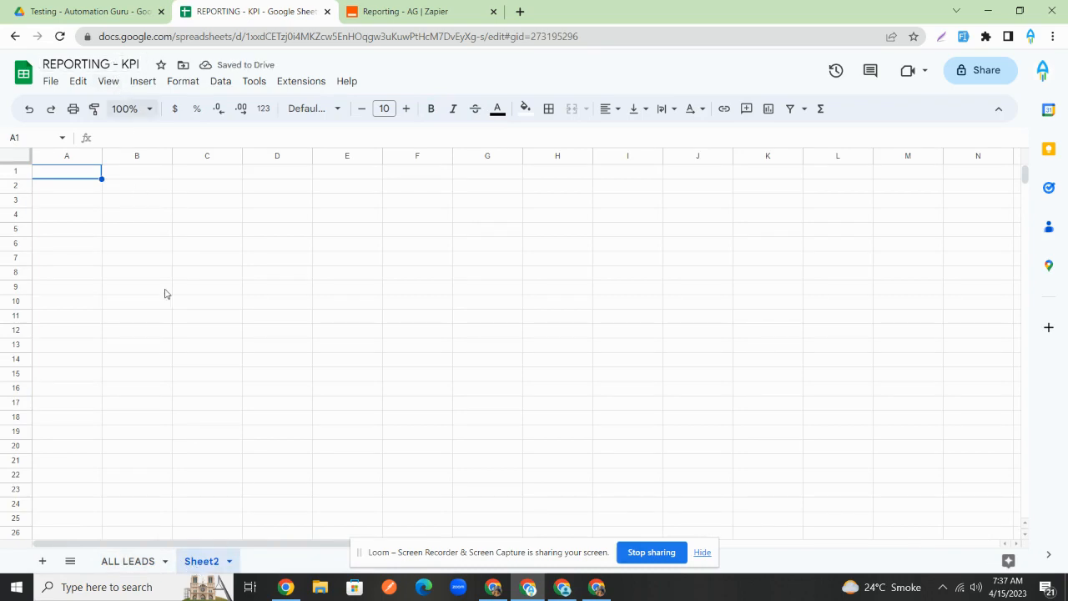
left_click(228, 561)
mouse_move(254, 364)
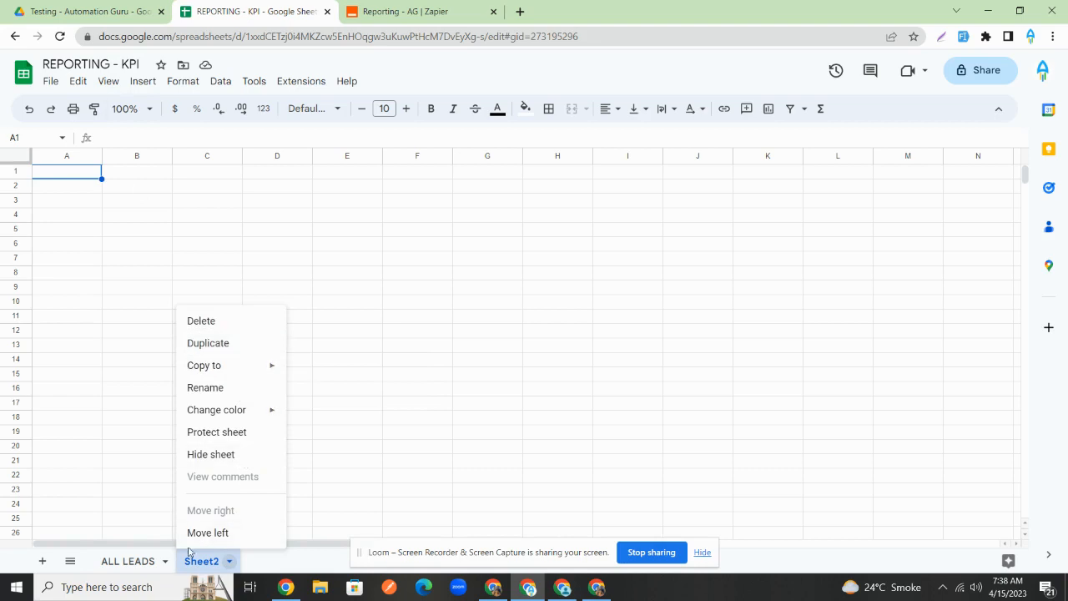
left_click(125, 561)
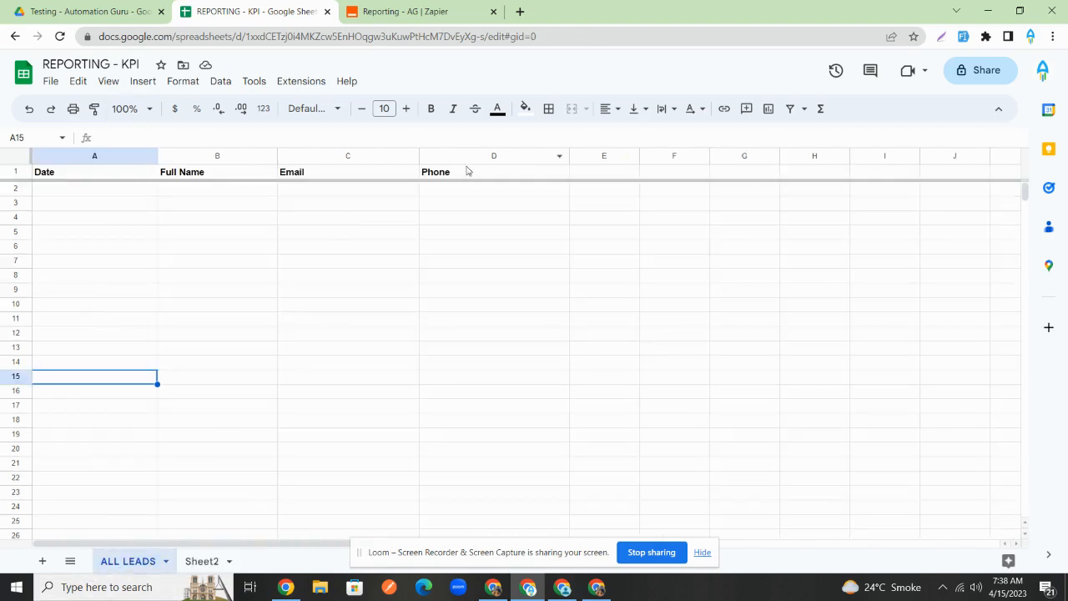
- Add the header 'Status' in cell E1
left_click(581, 173)
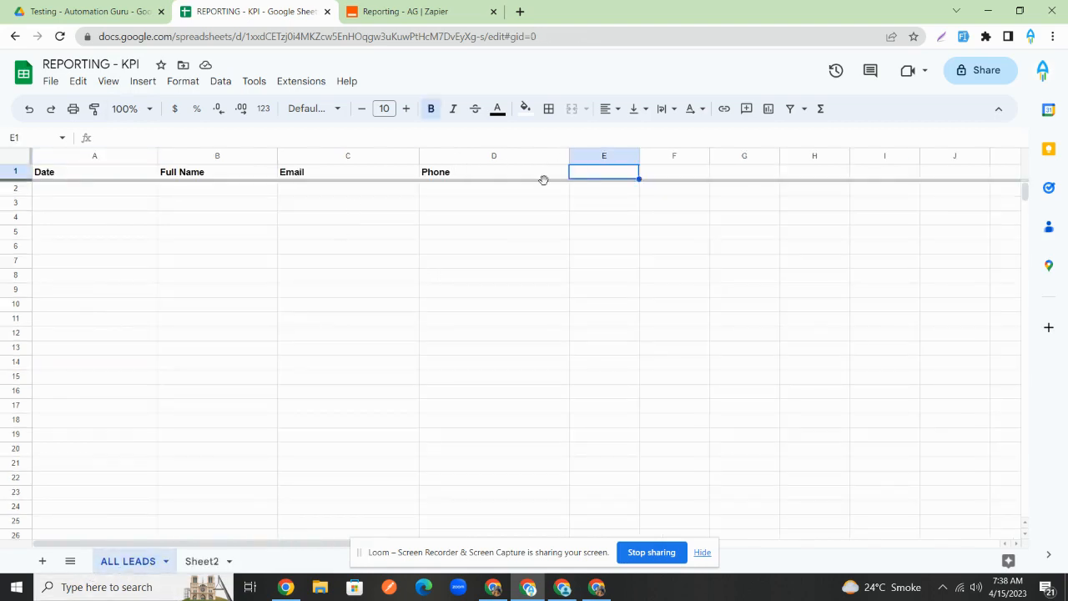
type("n")
type("N")
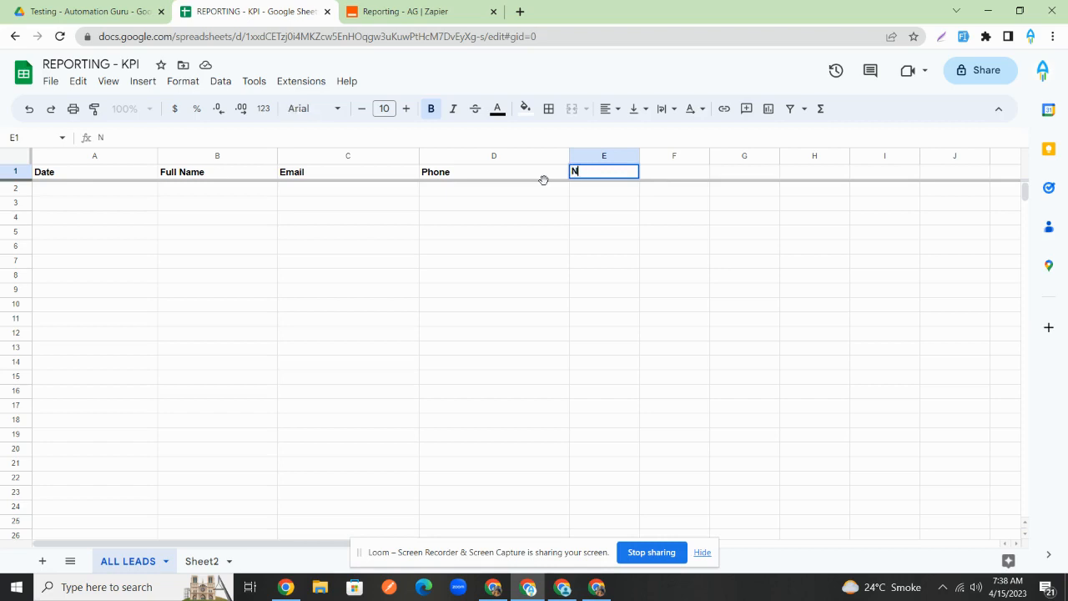
type("Satatus")
key("BackSpace")
key("BackSpace")
key("BackSpace")
key("BackSpace")
key("BackSpace")
key("BackSpace")
type("tatus")
left_click(680, 205)
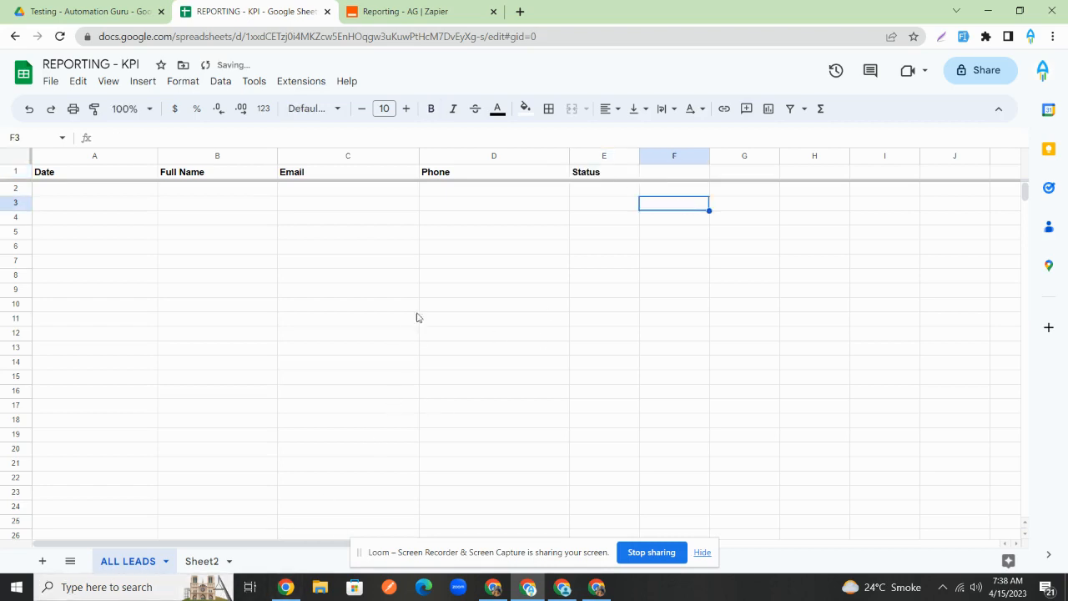
left_click(374, 263)
- Insert a dropdown in E2 with options 'No s' and a red 'New lead', and save it
left_click(602, 192)
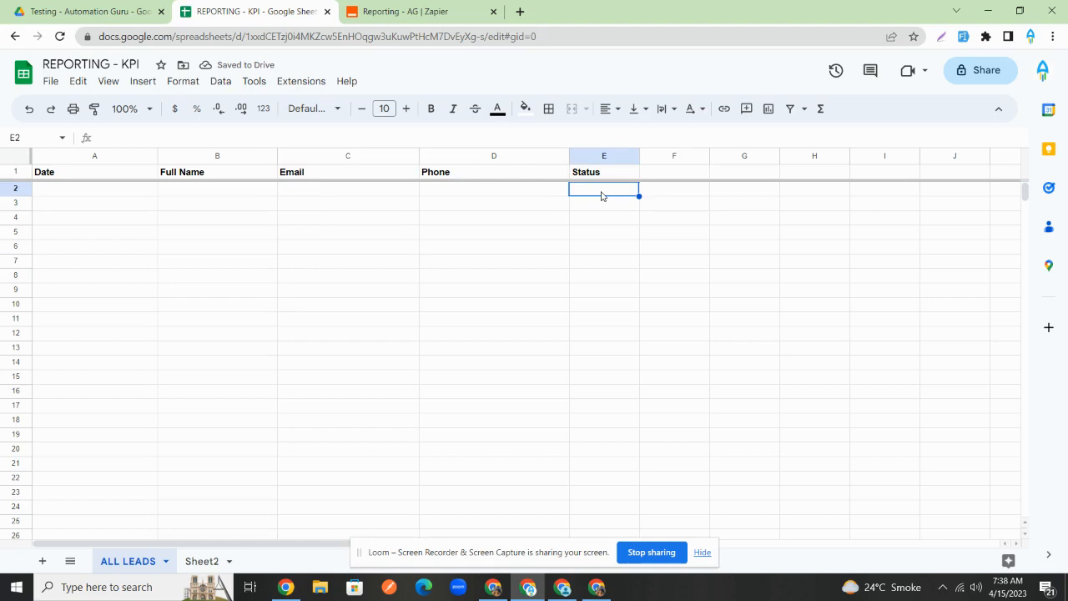
right_click(602, 194)
scroll(679, 474, "down", 1)
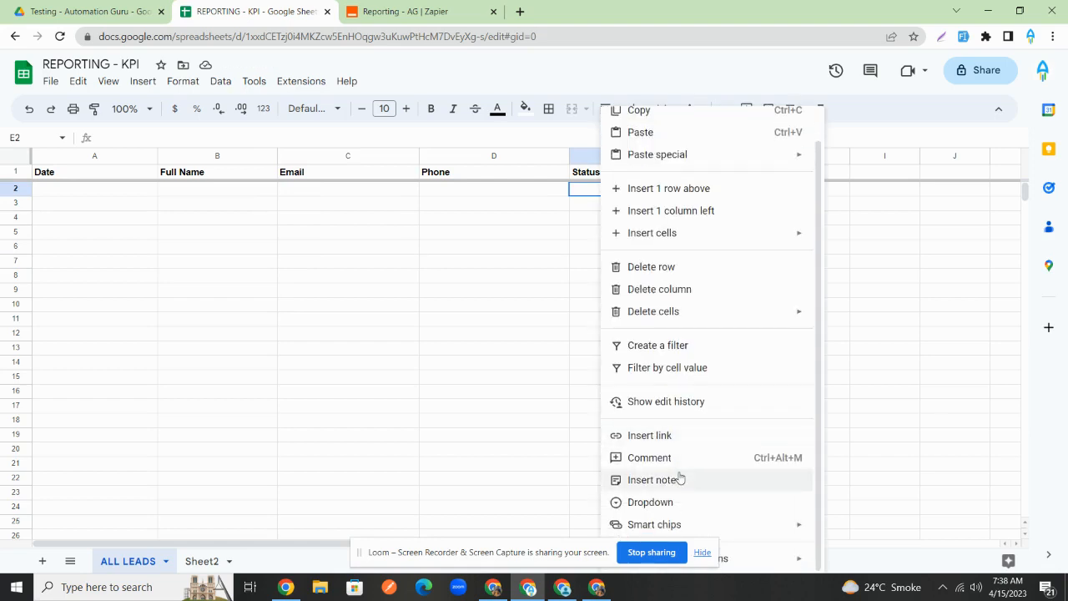
left_click(681, 501)
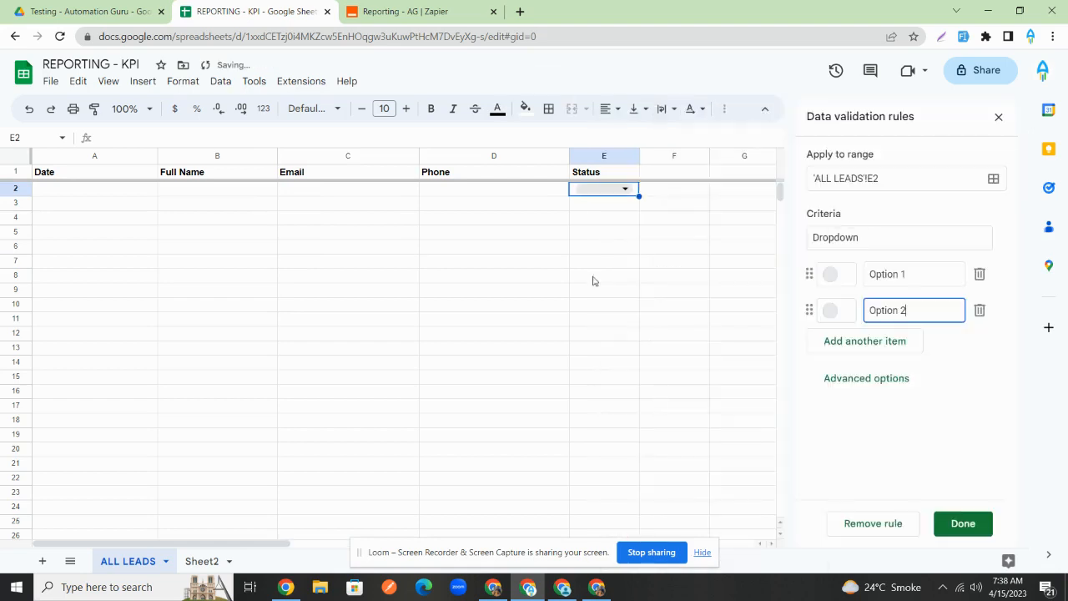
left_click(926, 275)
type("No show")
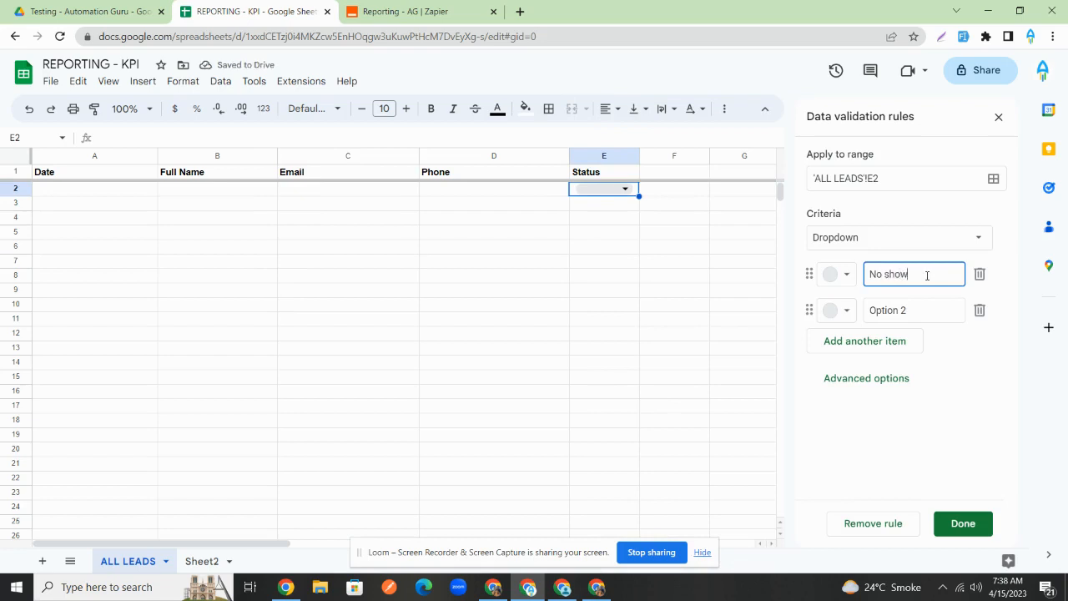
left_click(934, 308)
type("n")
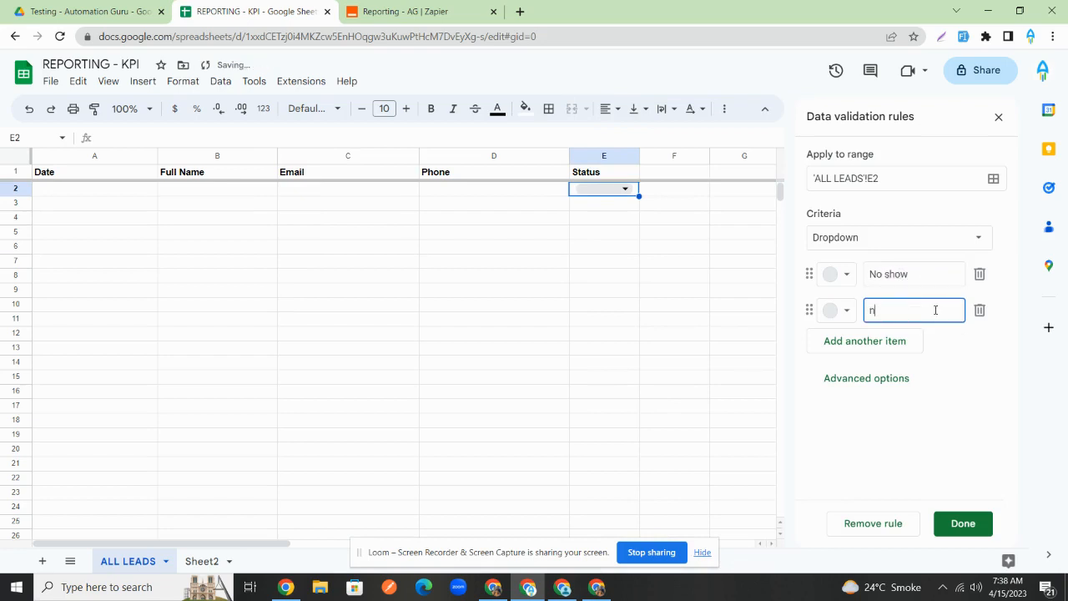
type("Ew lead")
left_click(846, 310)
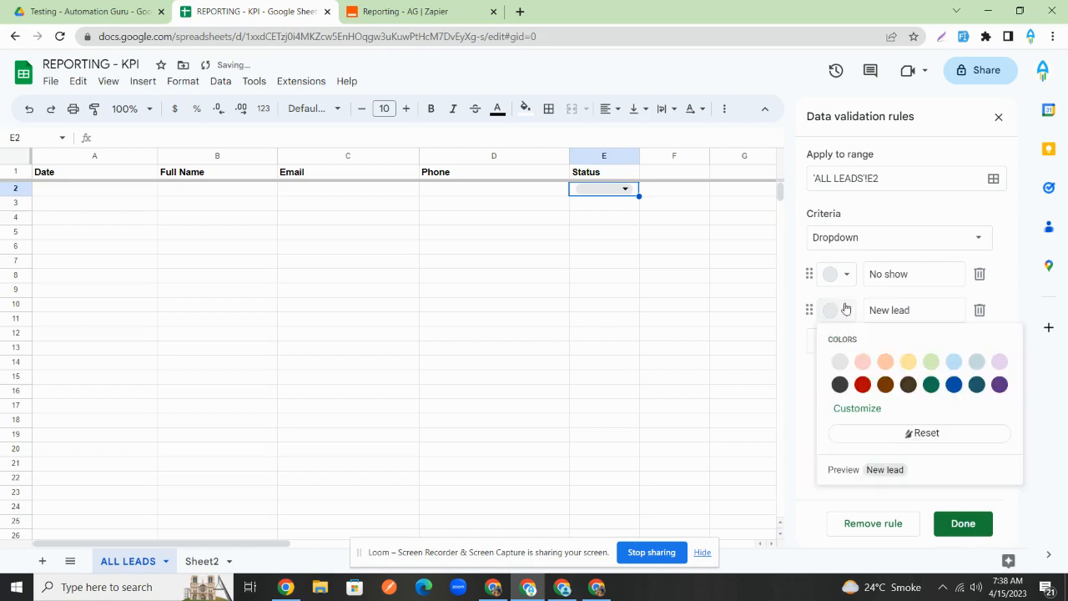
left_click(865, 382)
left_click(962, 523)
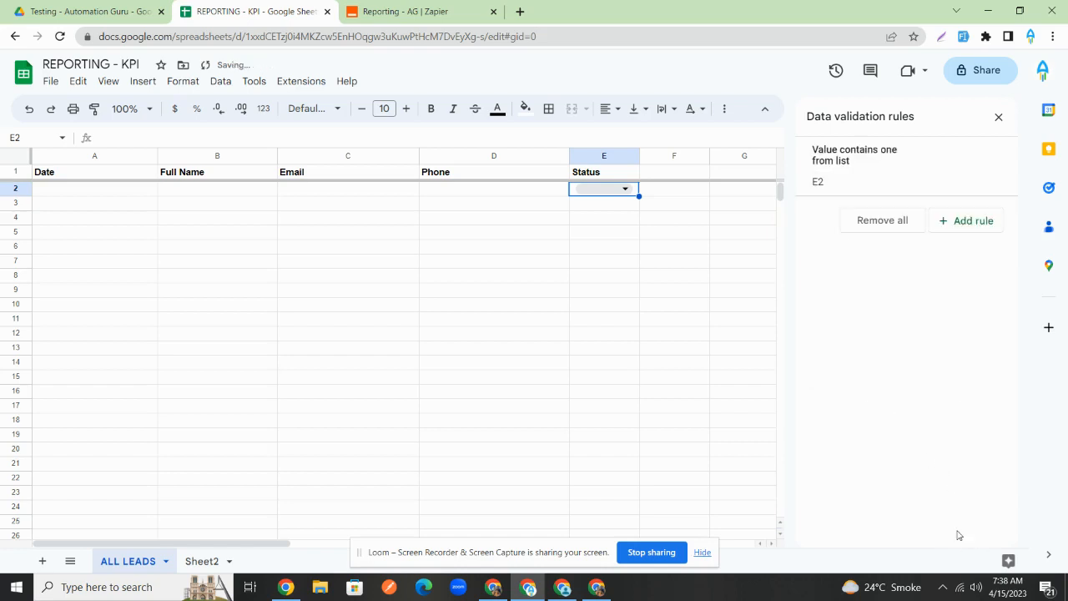
left_click(617, 190)
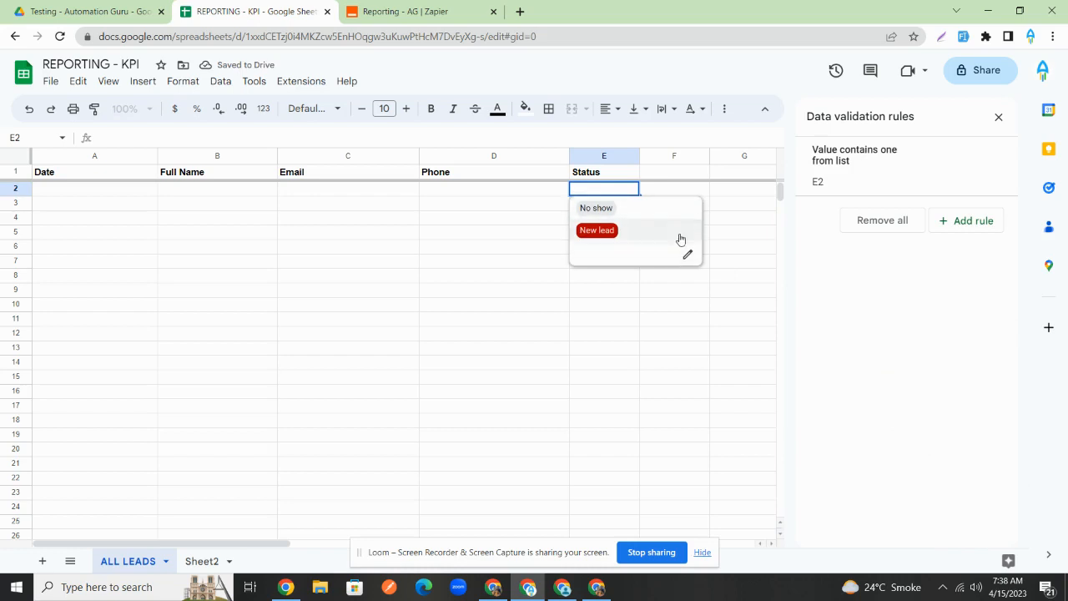
left_click(997, 120)
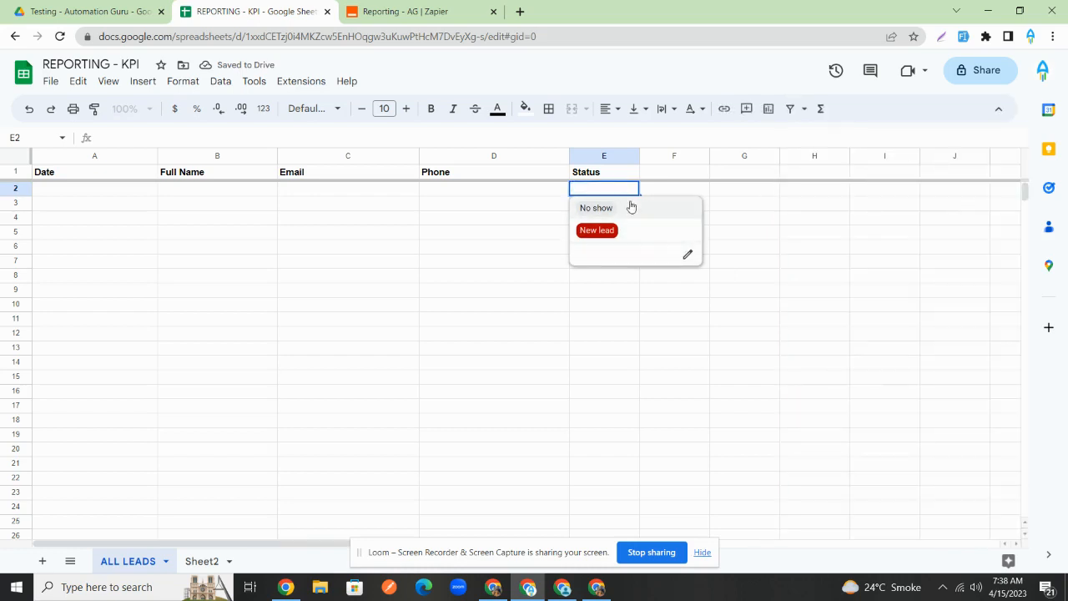
- Remove the E2 dropdown rule
left_click(689, 256)
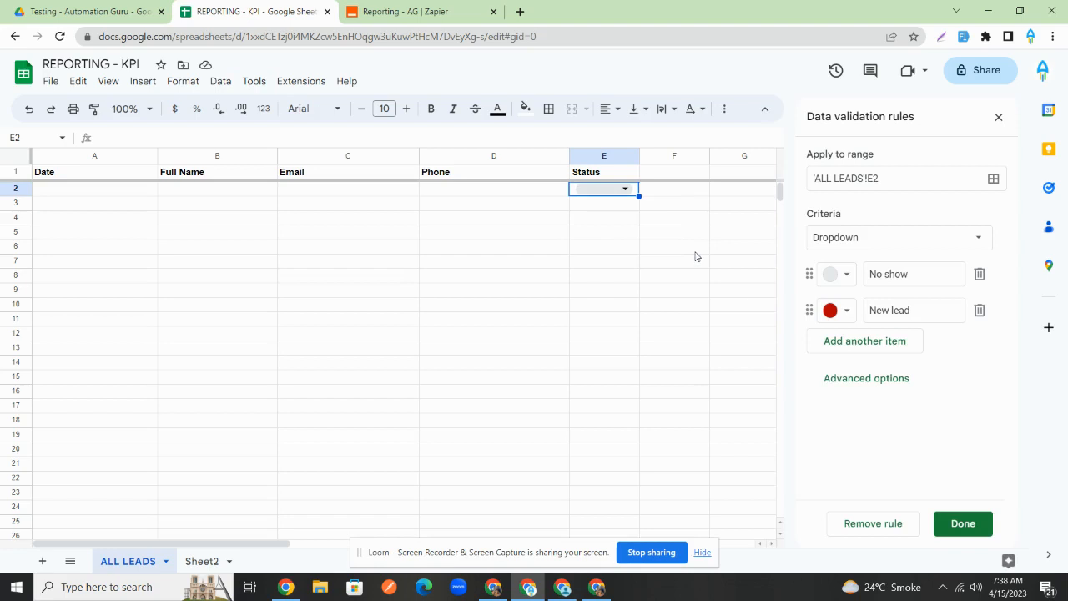
left_click(906, 526)
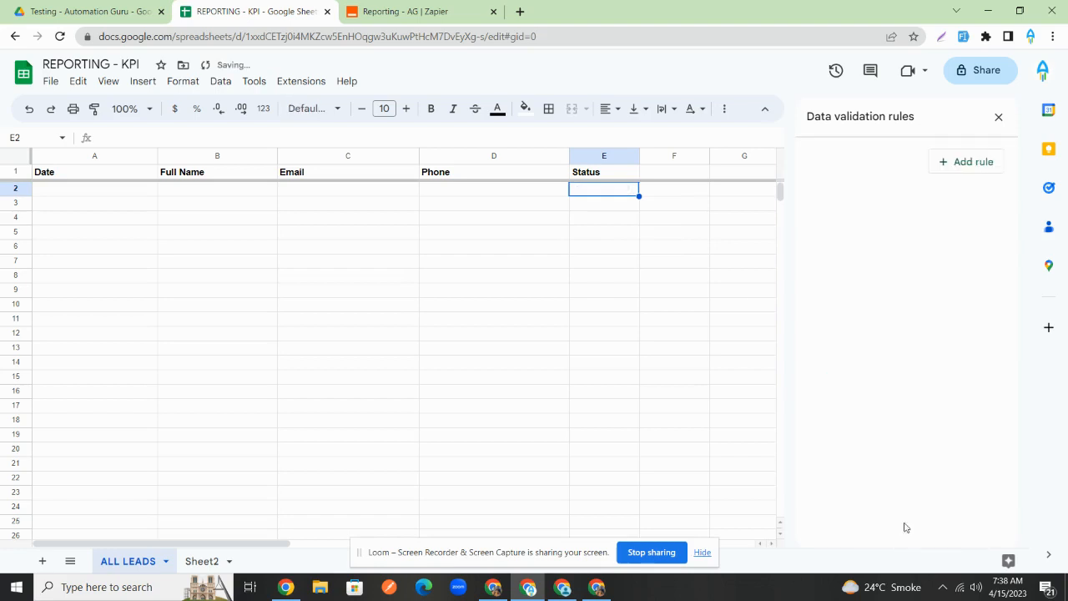
left_click(997, 116)
- Widen the Status column slightly, then open Automation workflows in Mean Funnels
left_click_drag(709, 166, 711, 167)
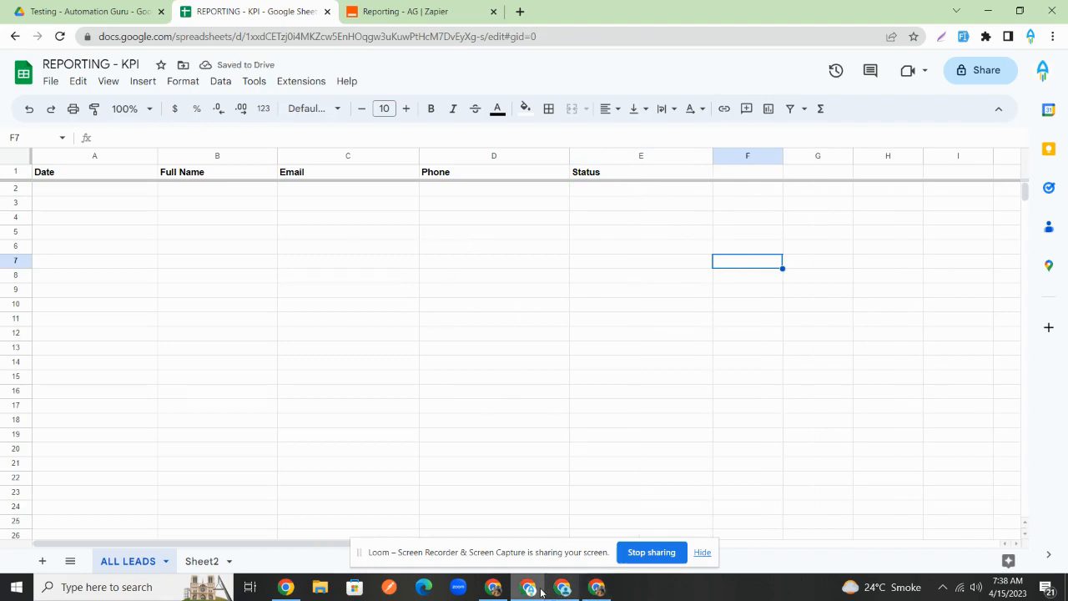
mouse_move(563, 591)
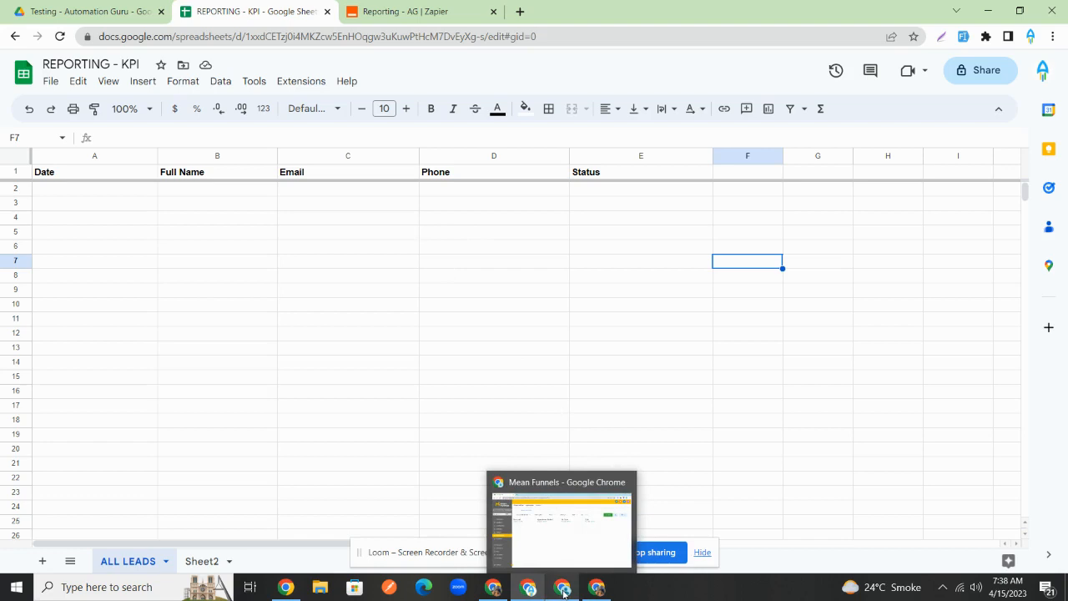
left_click(564, 591)
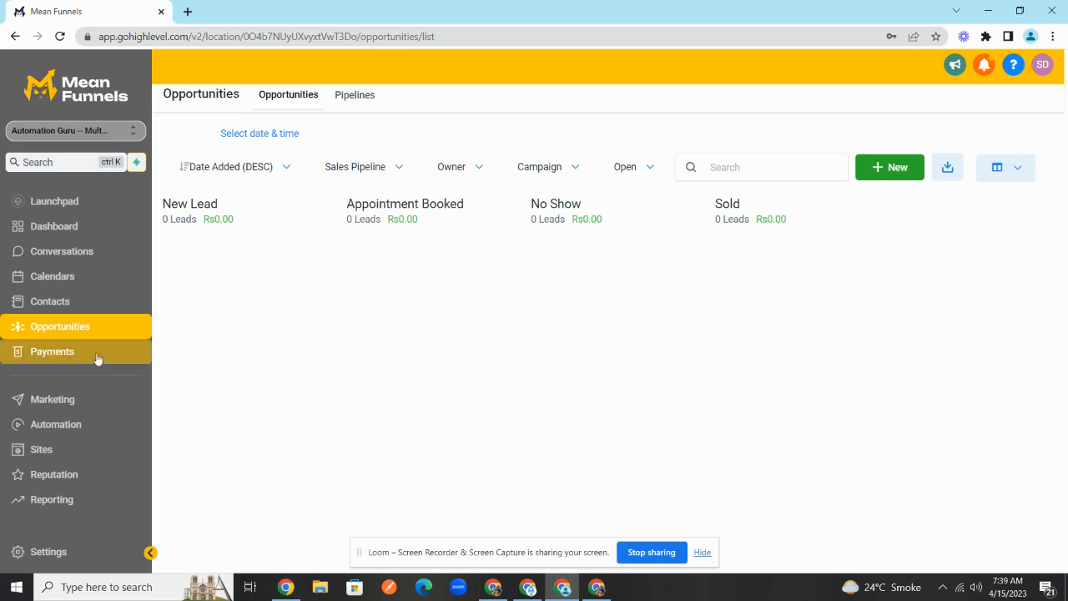
left_click(65, 426)
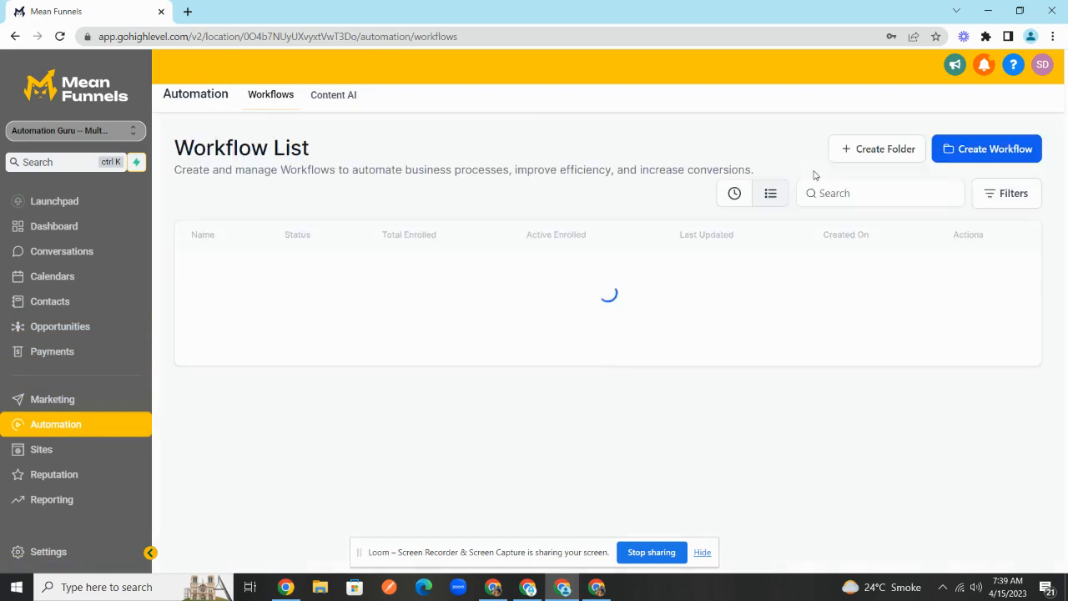
- Create the AG - TESTING folder and start a from-scratch workflow in it
left_click(878, 149)
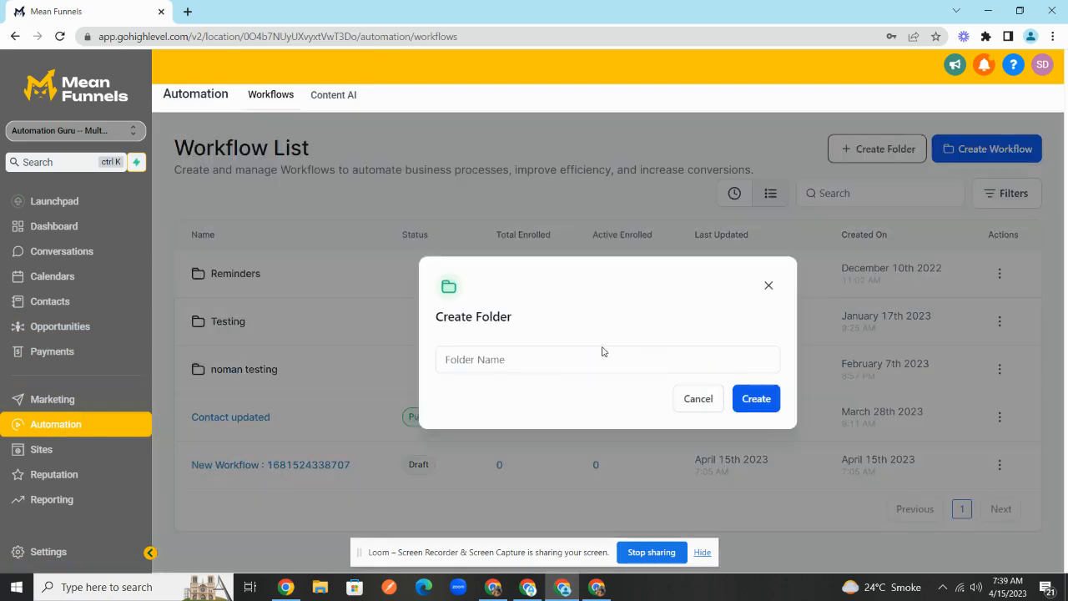
type("AG - TES")
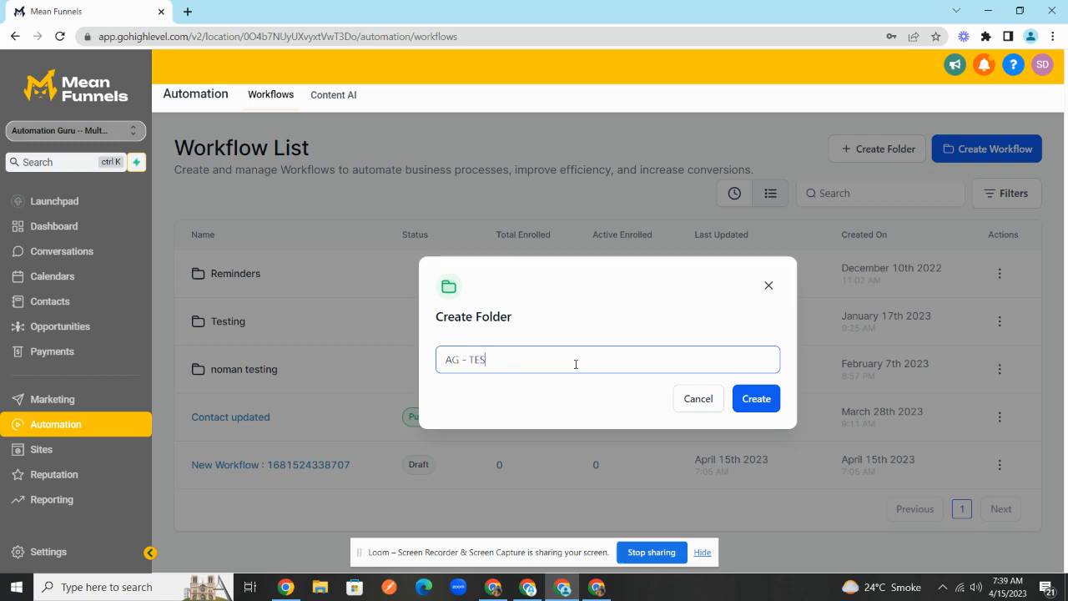
type("TING")
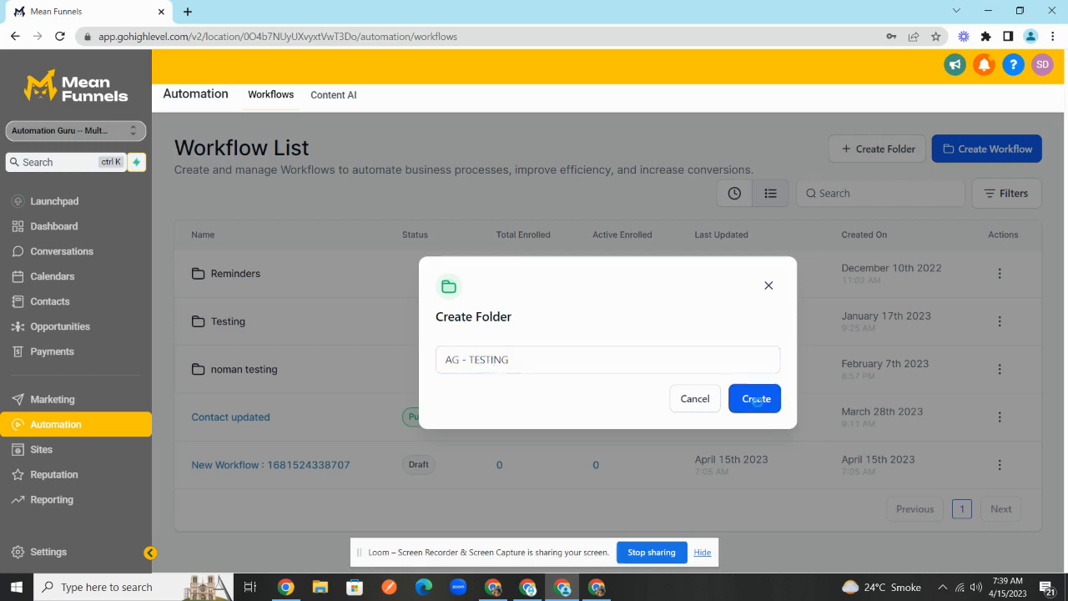
left_click(749, 398)
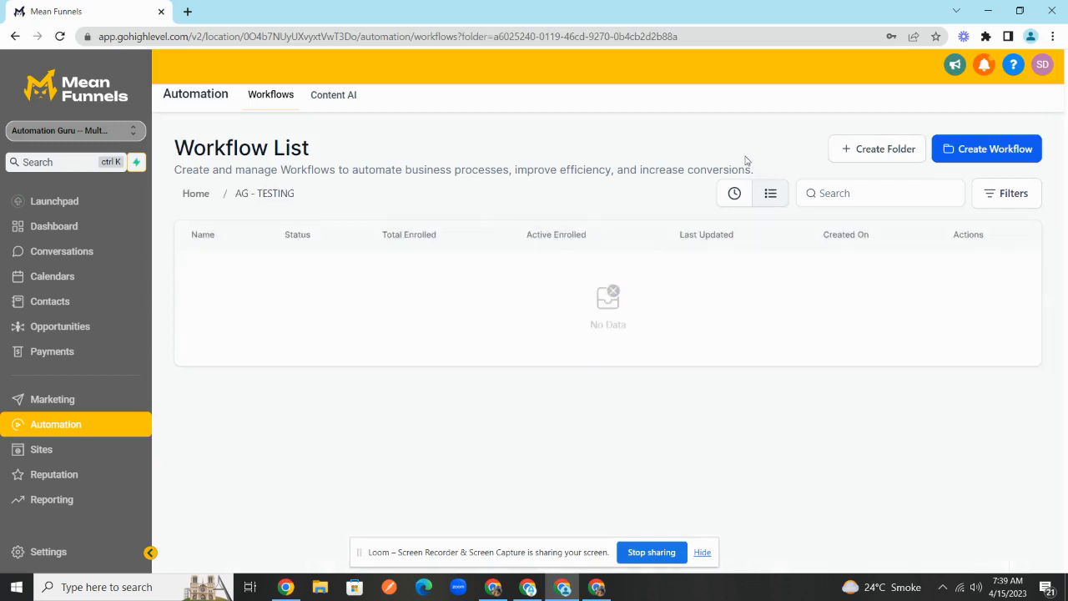
left_click(1005, 155)
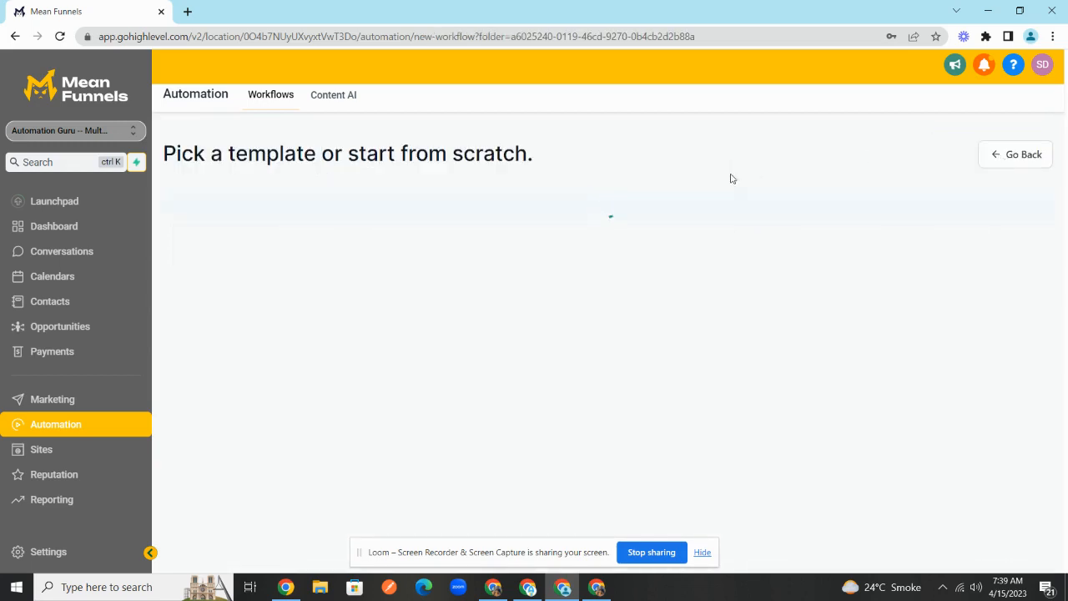
left_click(397, 349)
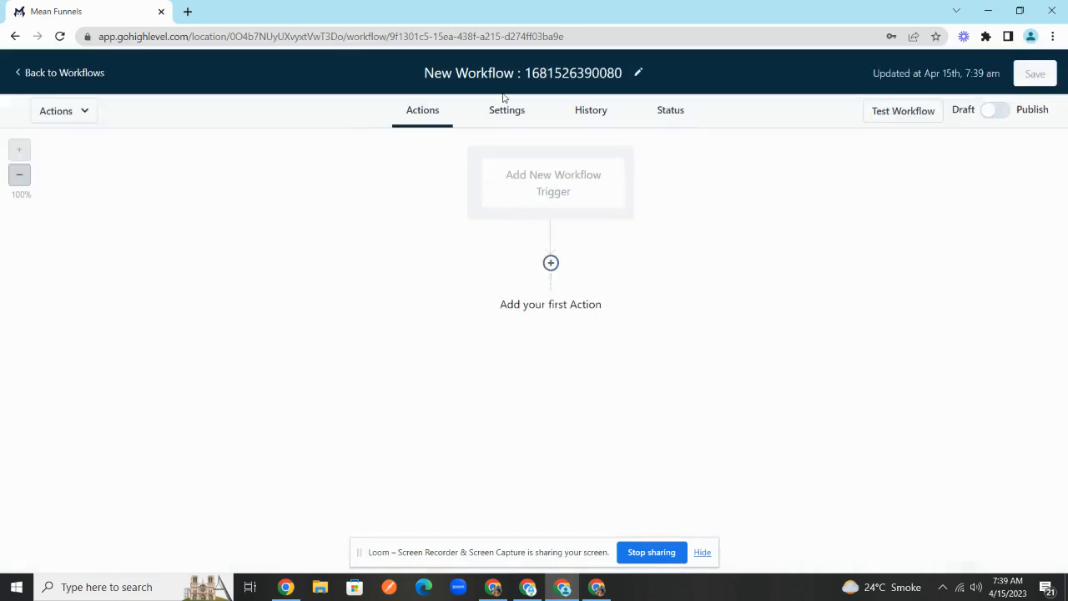
- Rename the workflow to 'New Lead'
key("BackSpace")
type("New w")
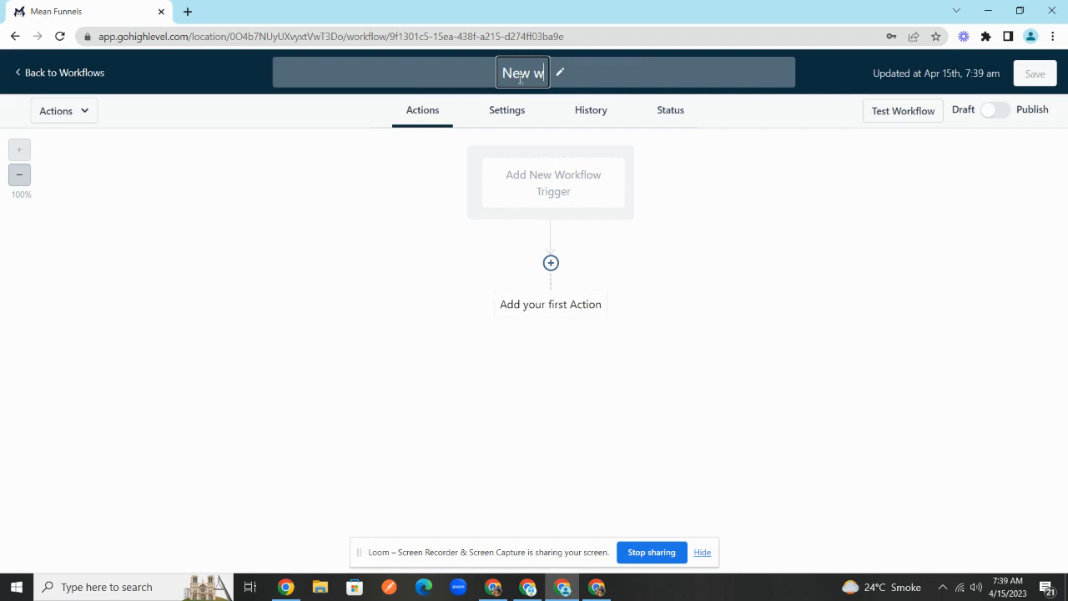
key("BackSpace")
type("Lead")
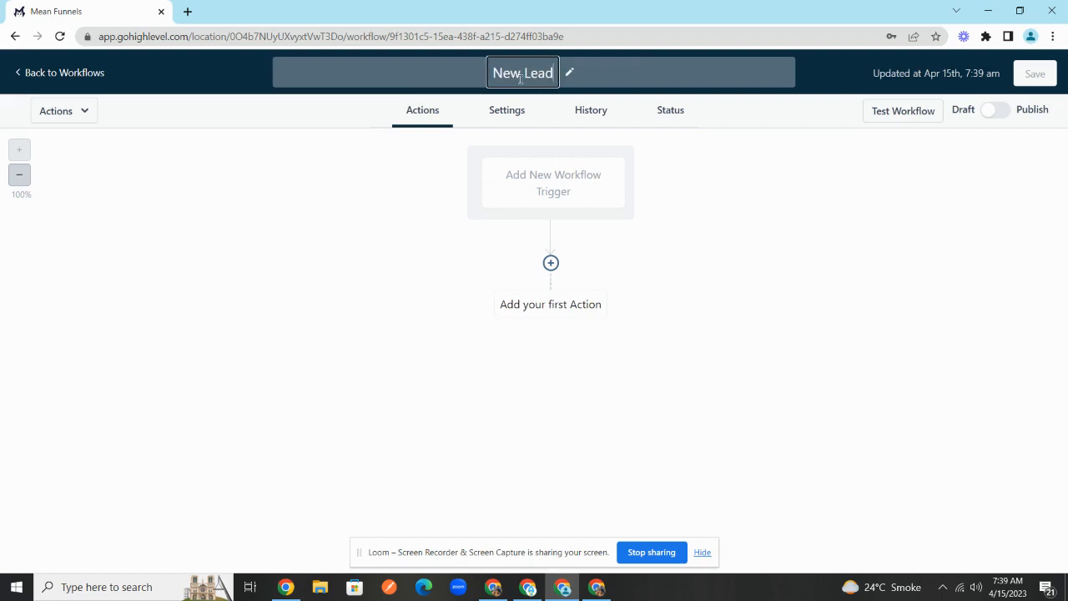
- Add a Pipeline Stage Changed trigger filtered to In pipeline = Sales Pipeline
left_click(561, 191)
type("pp")
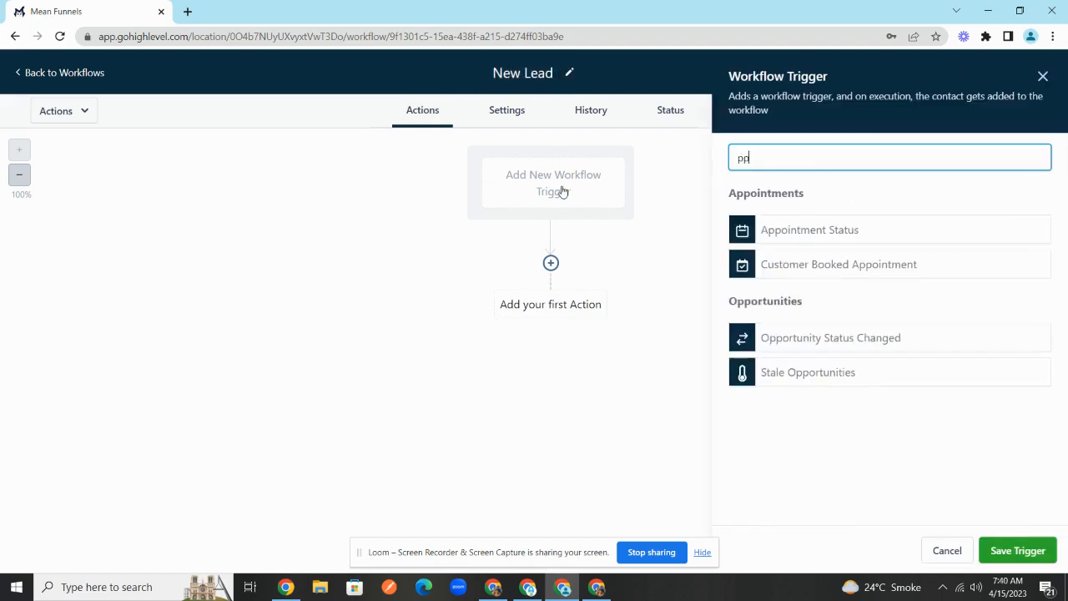
key("BackSpace")
type("ipe")
left_click(780, 225)
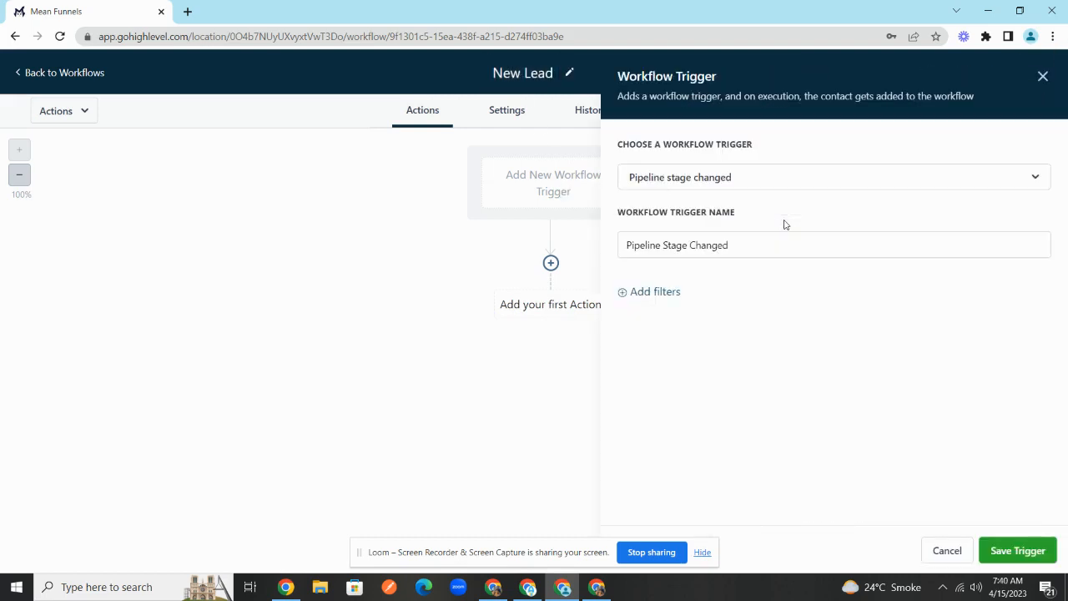
left_click(652, 291)
left_click(672, 309)
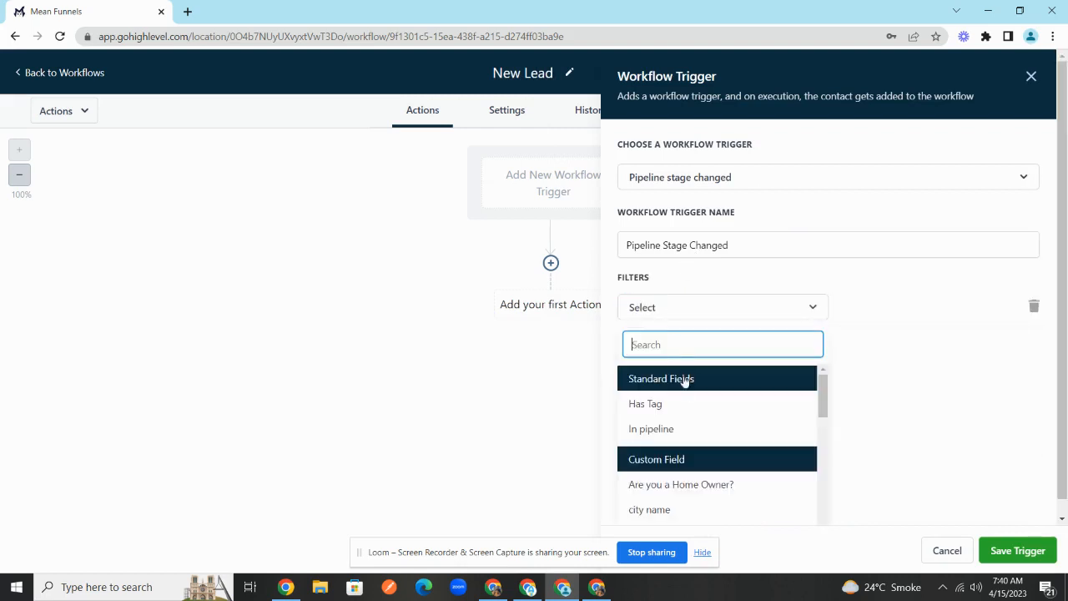
left_click(686, 429)
left_click(904, 312)
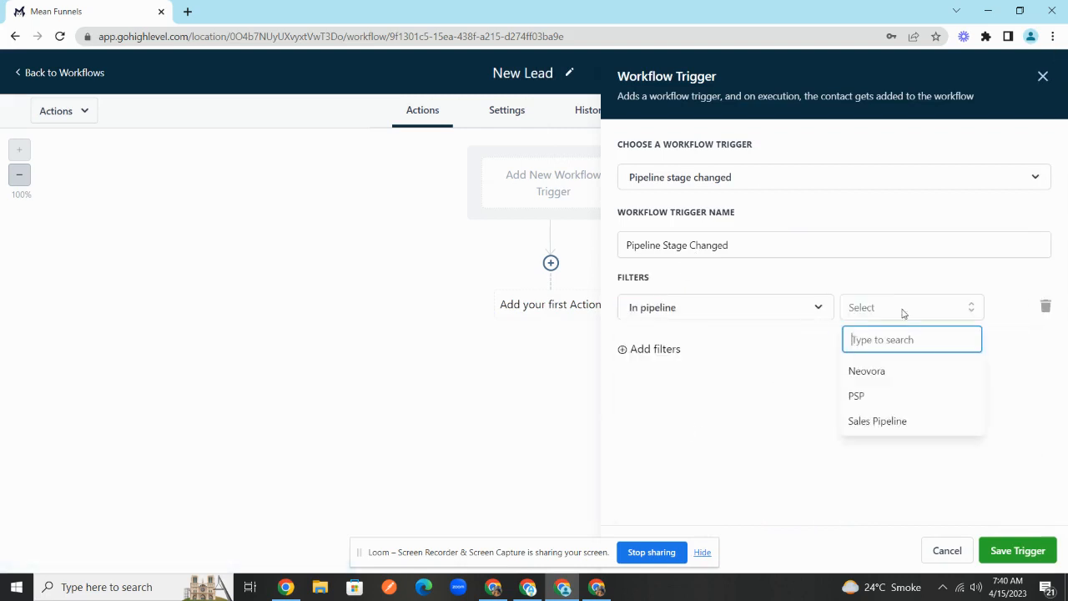
left_click(913, 422)
- Add a Pipeline stage = New Lead filter, save the trigger, and begin the first action
left_click(625, 351)
left_click(717, 347)
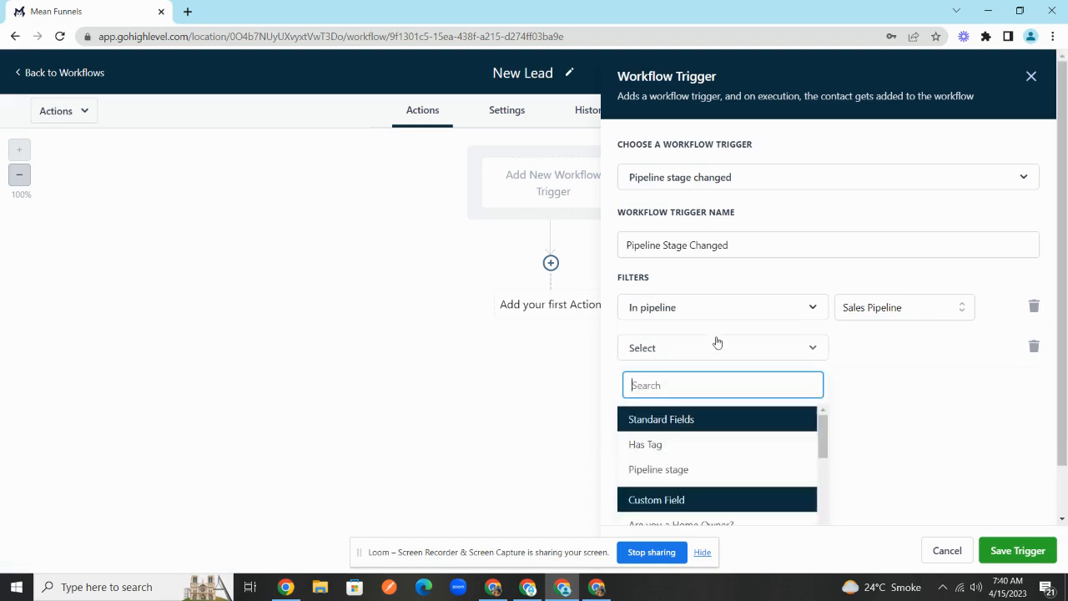
left_click(694, 444)
left_click(718, 347)
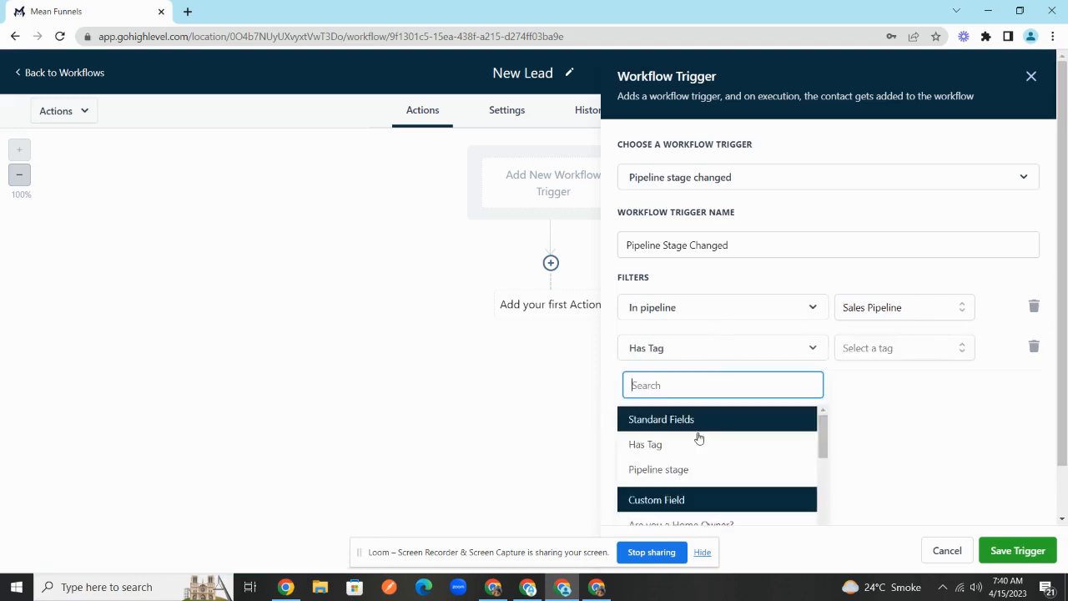
left_click(723, 461)
left_click(900, 357)
left_click(901, 410)
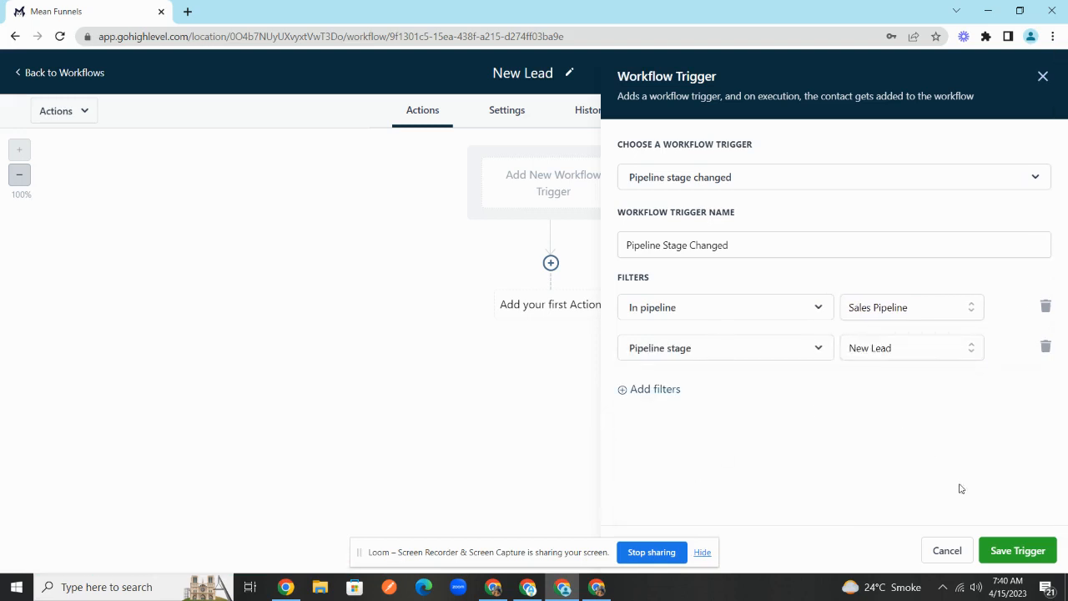
left_click(1009, 552)
left_click(599, 334)
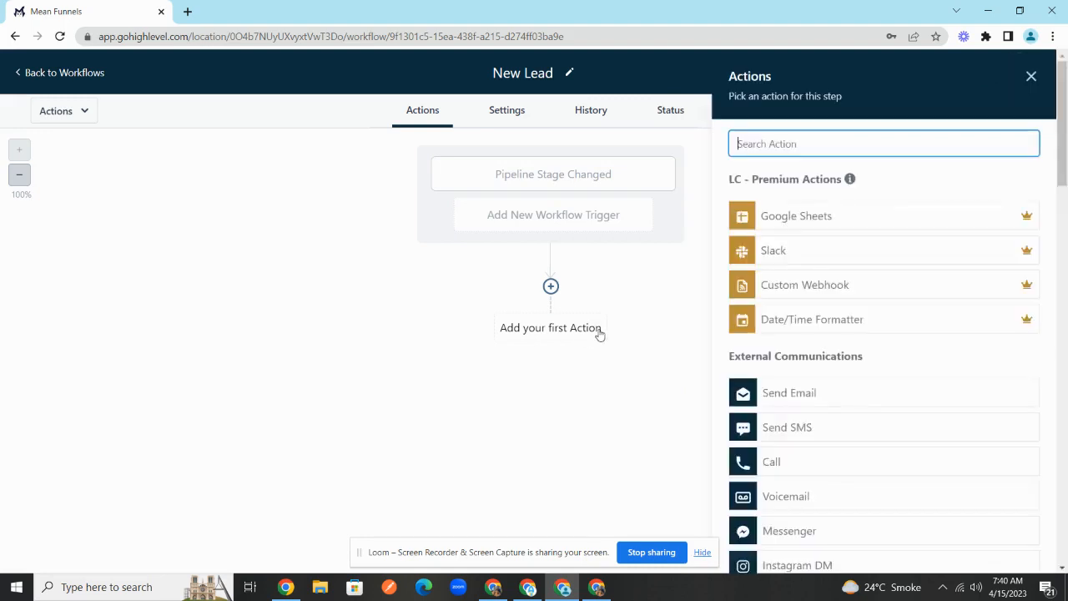
- Select Google Sheets as the first action, then cancel that action
type("goog")
key("BackSpace")
key("BackSpace")
key("BackSpace")
key("BackSpace")
type("we")
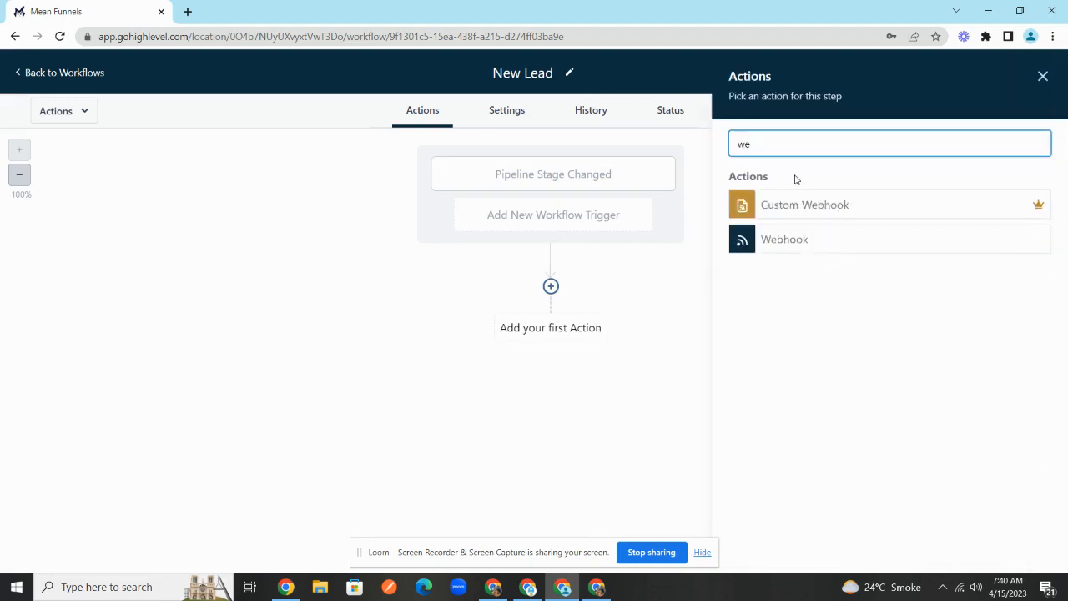
key("BackSpace")
key("BackSpace")
type("gogog")
key("BackSpace")
key("BackSpace")
key("BackSpace")
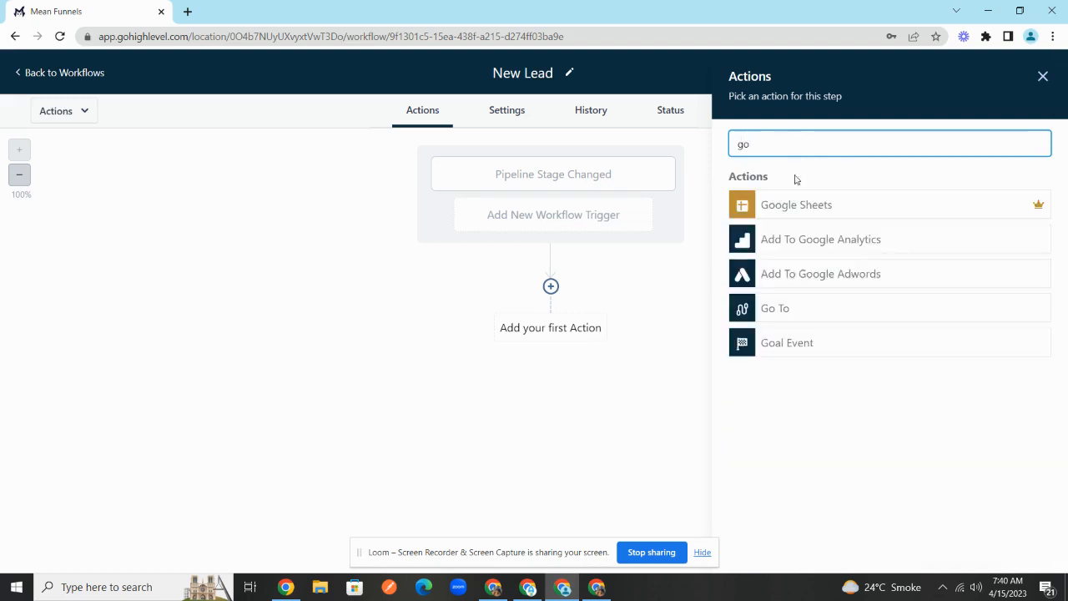
type("ogle")
key("ctrl+a")
type("s")
key("BackSpace")
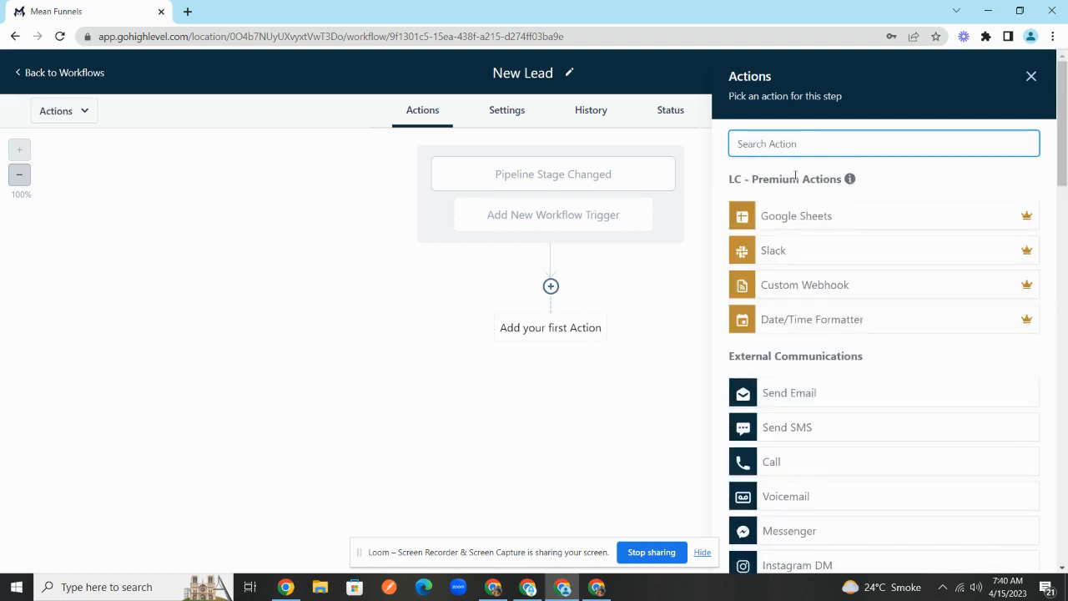
scroll(877, 312, "down", 20)
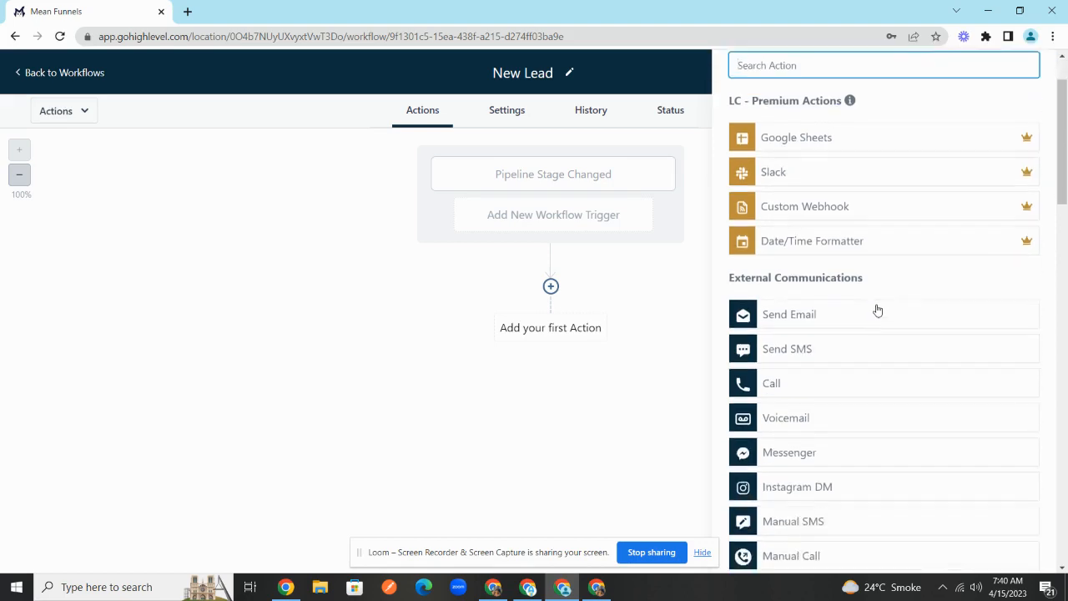
scroll(877, 309, "up", 20)
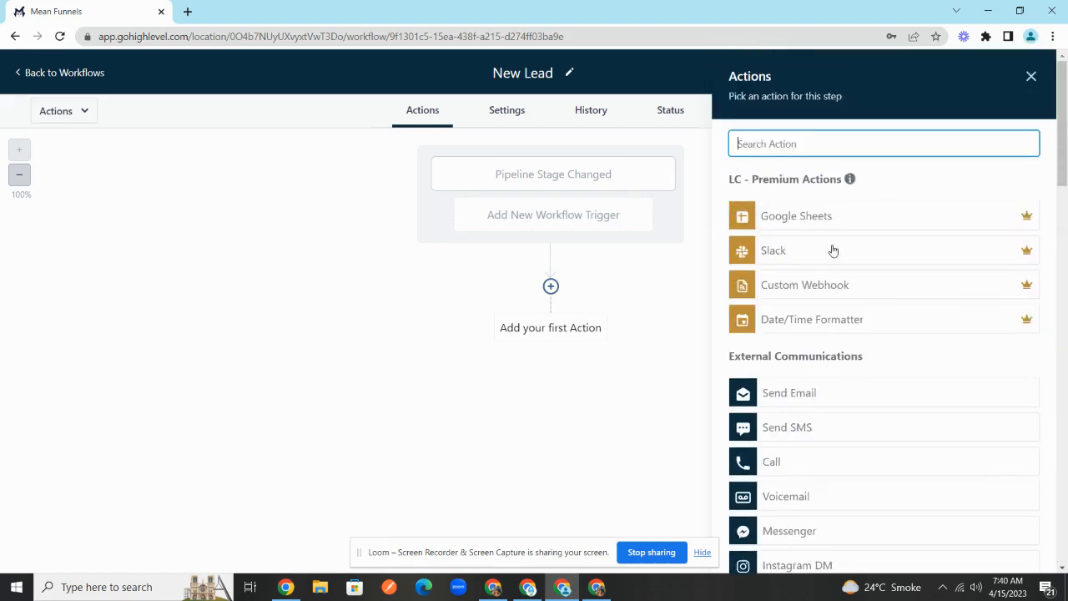
left_click(821, 222)
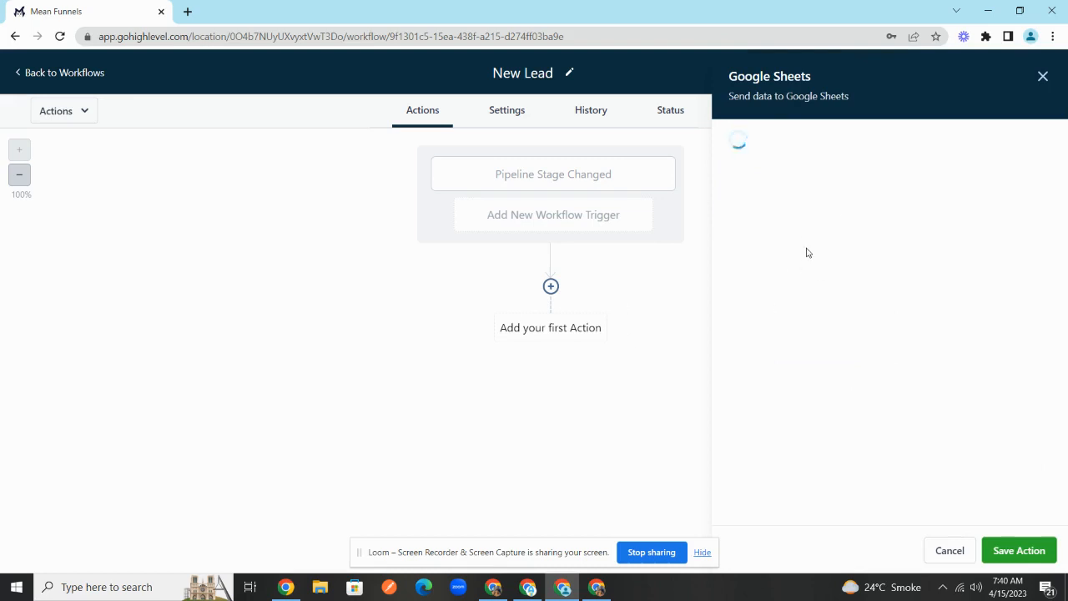
left_click(1042, 77)
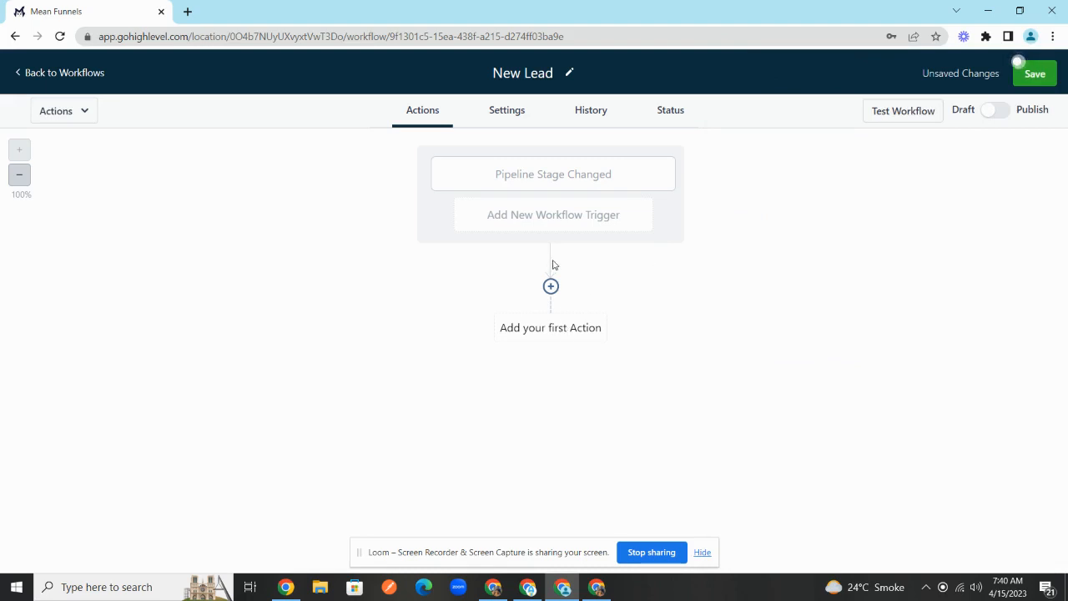
- Add a Webhook as the first action and go to its URL field
left_click(565, 335)
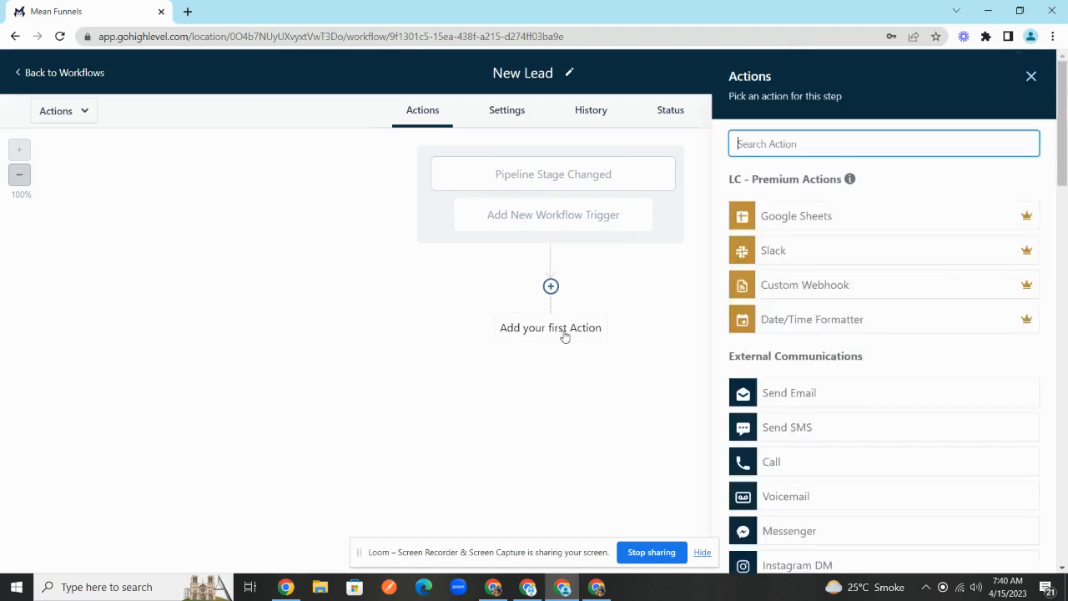
type("we")
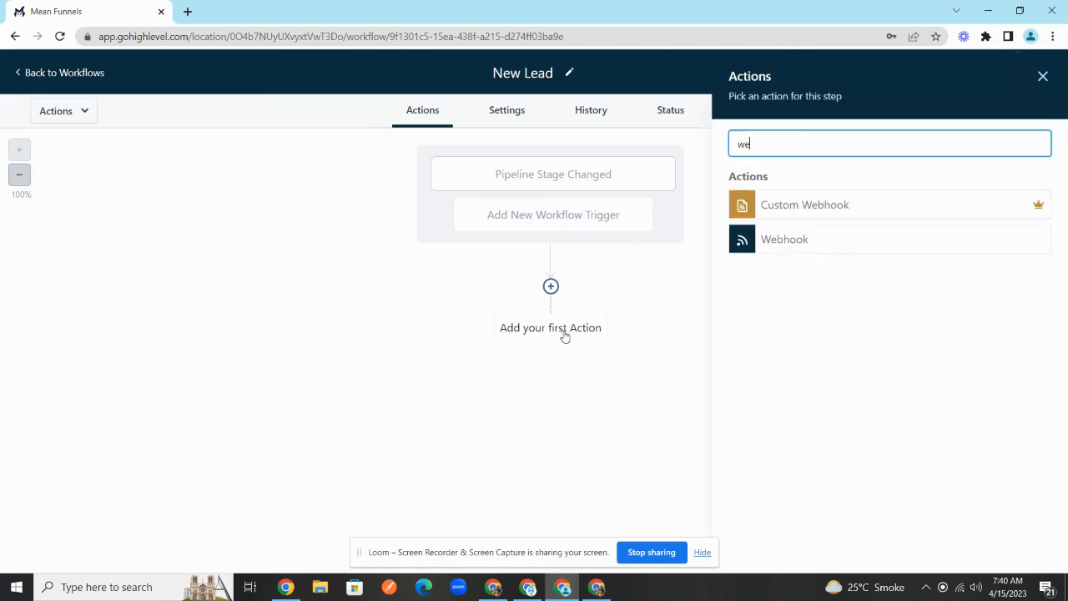
left_click(808, 243)
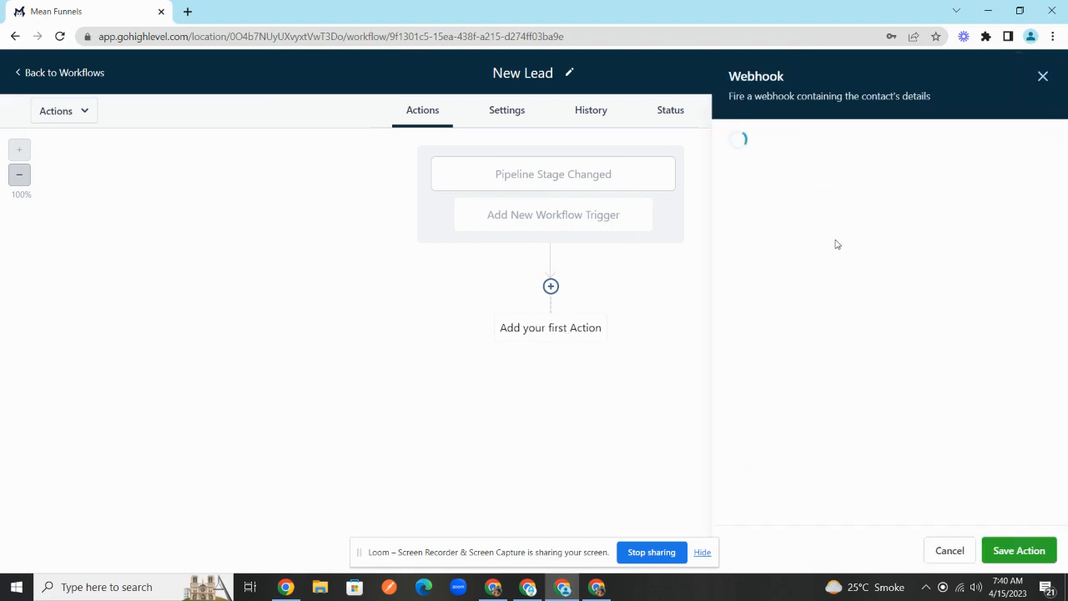
left_click(824, 280)
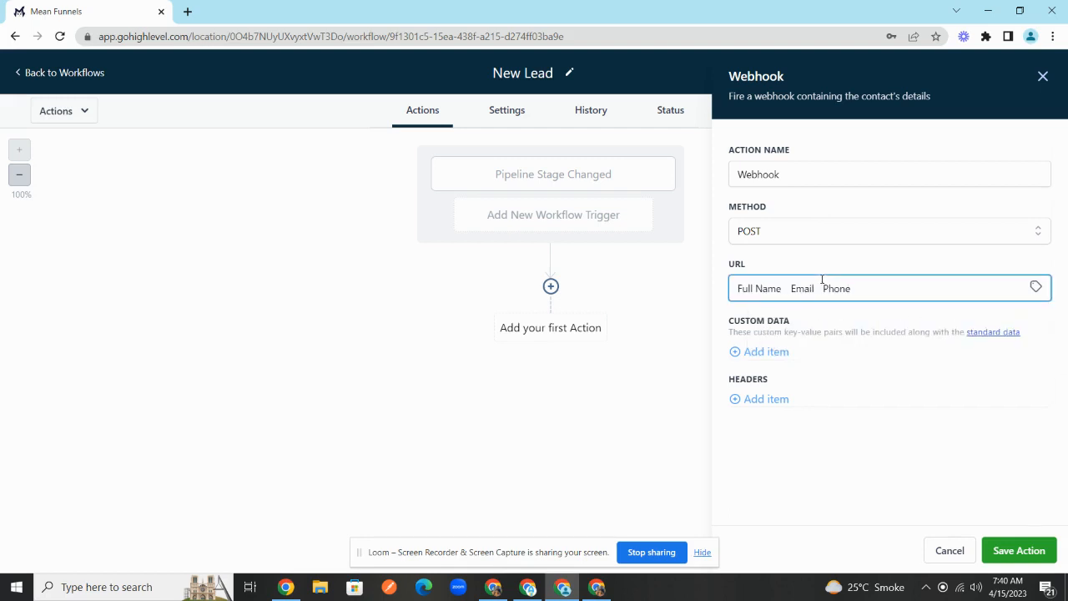
- Paste the Reporting - AG Zap's webhook URL into GoHighLevel's Webhook action and save the action
left_click(521, 589)
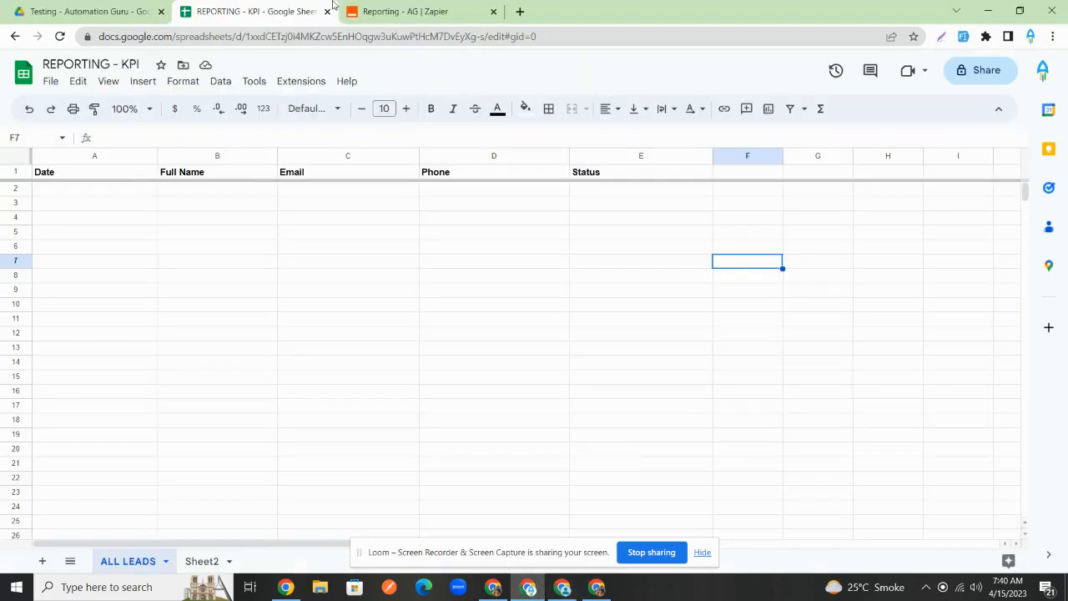
left_click(384, 6)
left_click(684, 359)
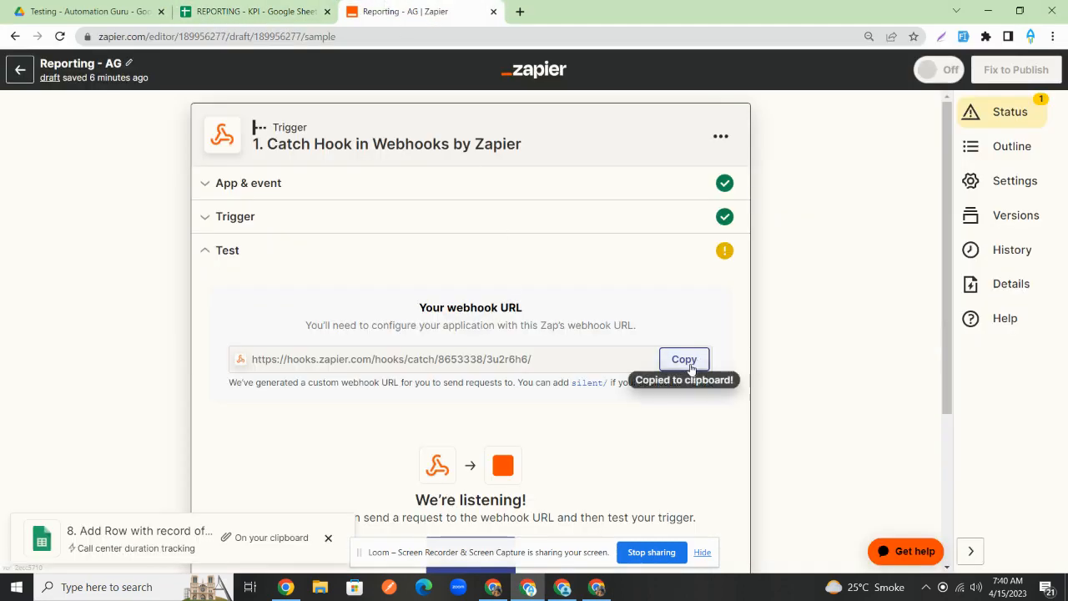
left_click(604, 589)
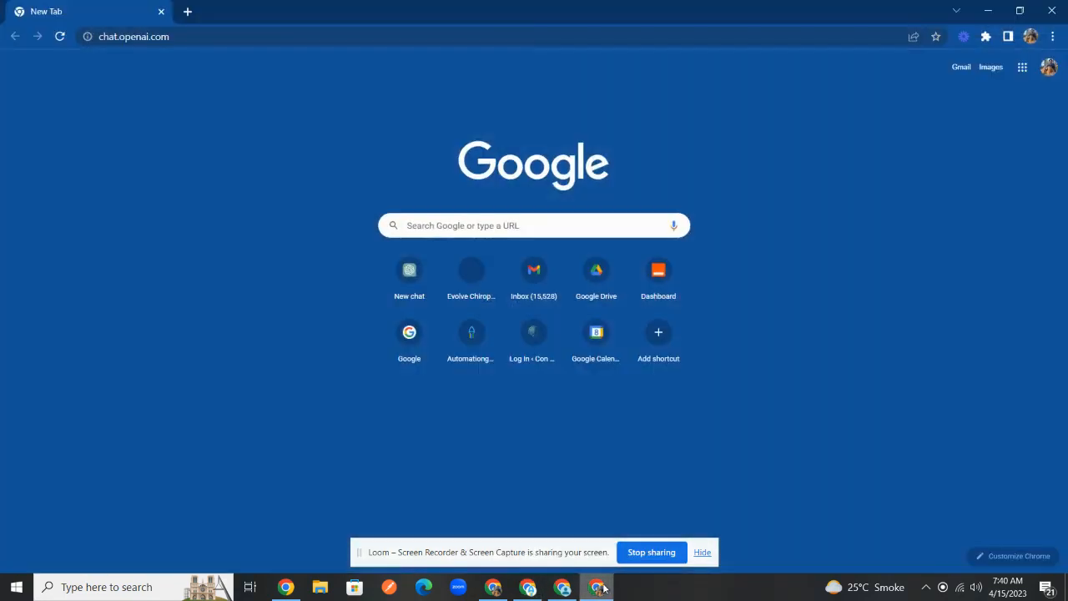
left_click(604, 589)
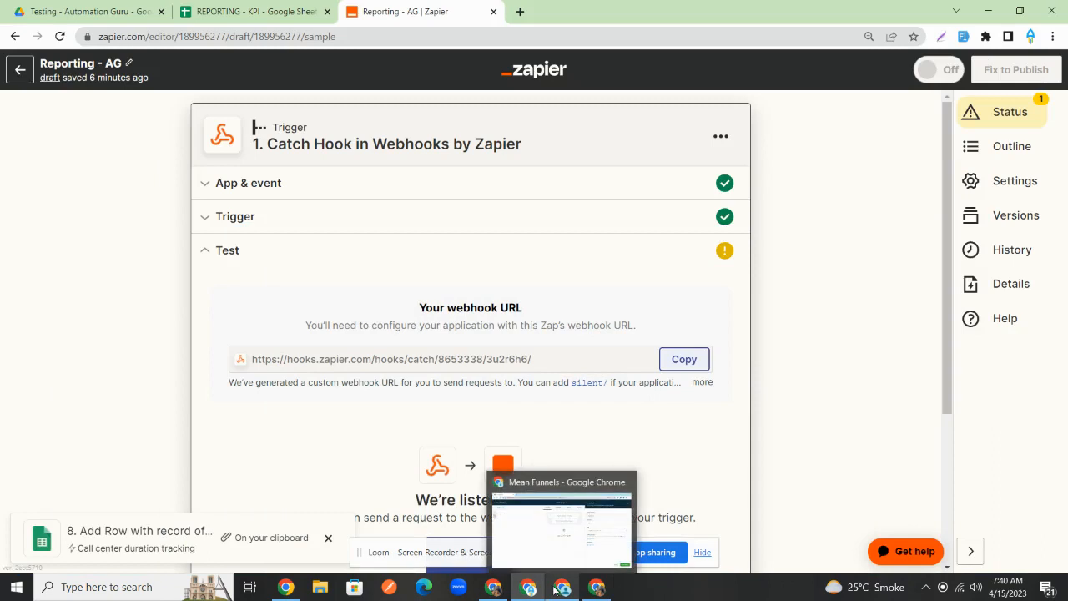
left_click(546, 590)
key("ctrl+v")
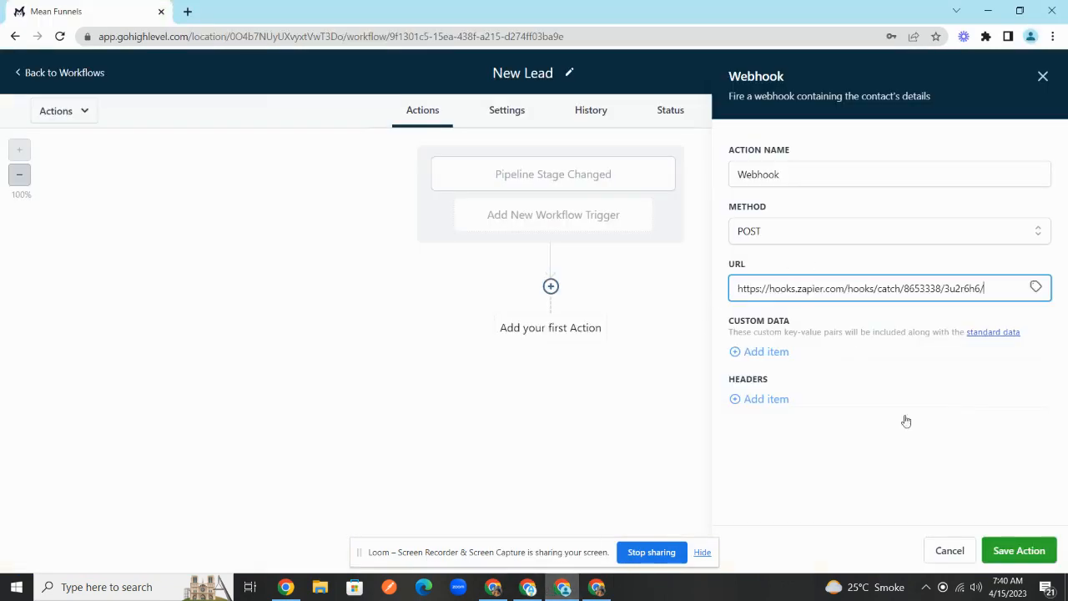
left_click(998, 544)
- Publish the New Lead workflow and save it
left_click(994, 109)
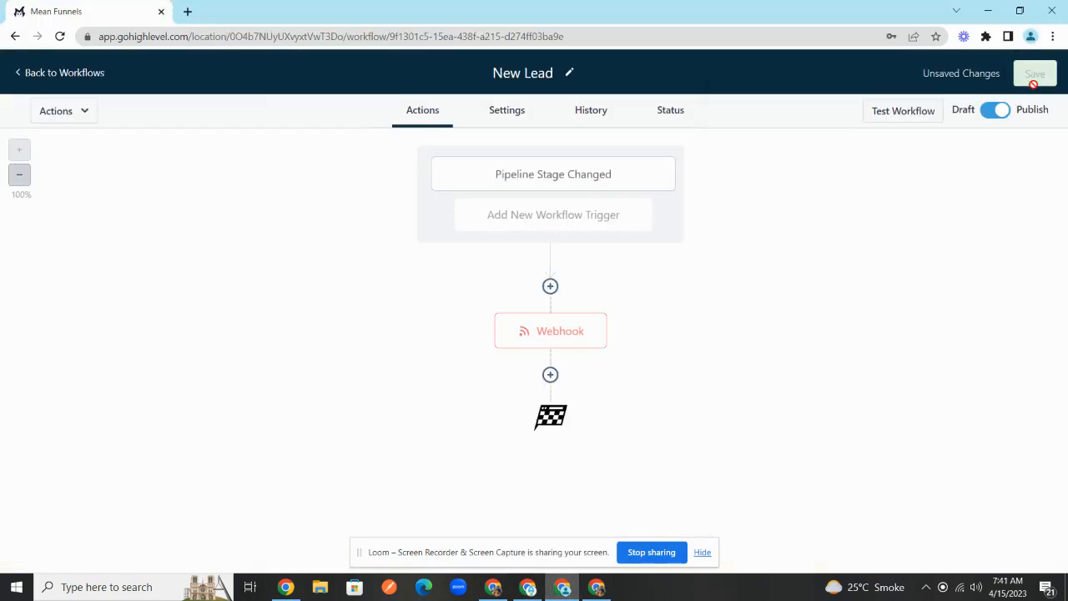
left_click(1034, 73)
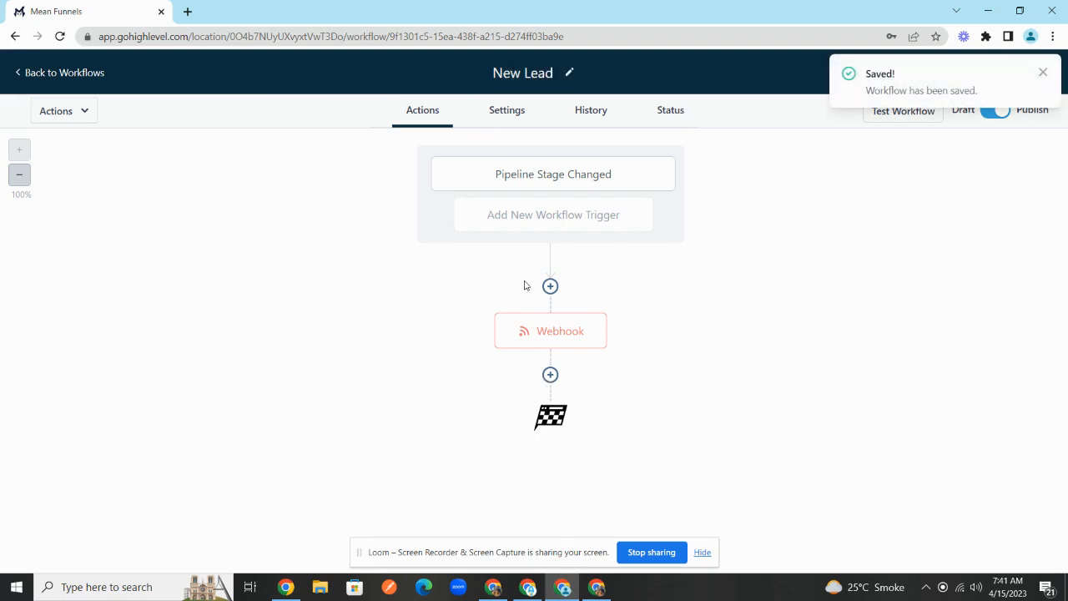
mouse_move(595, 318)
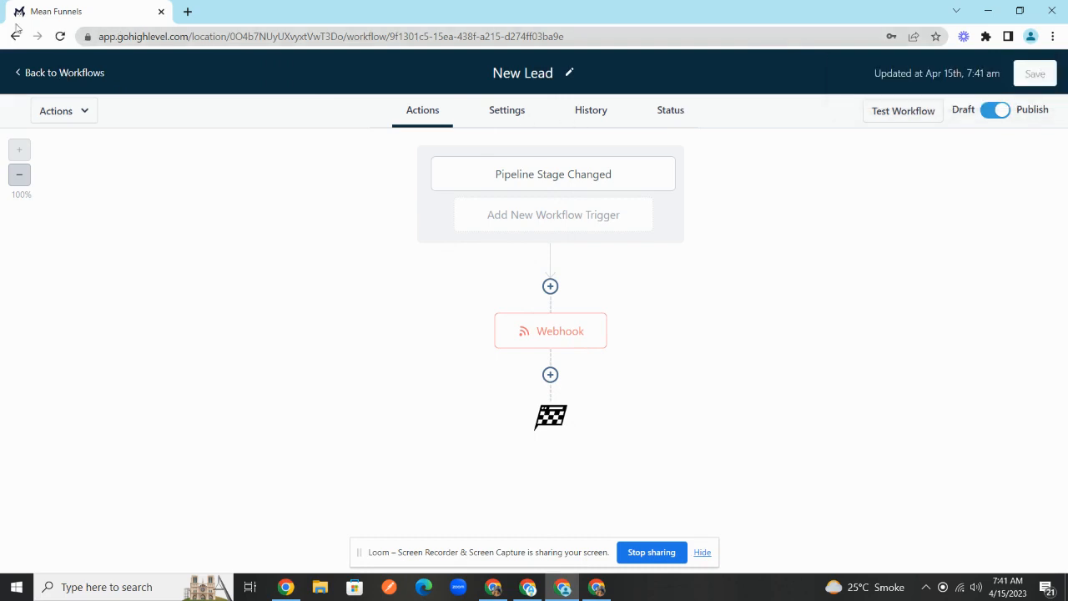
- From Settings > Custom Fields, start a new Single Line contact field
left_click(67, 74)
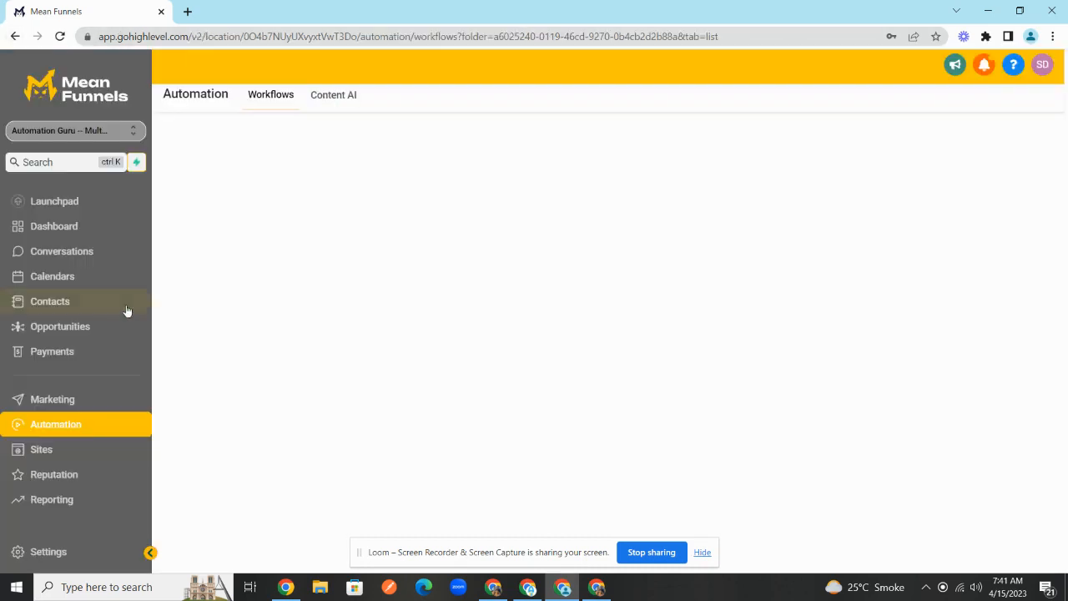
left_click(81, 552)
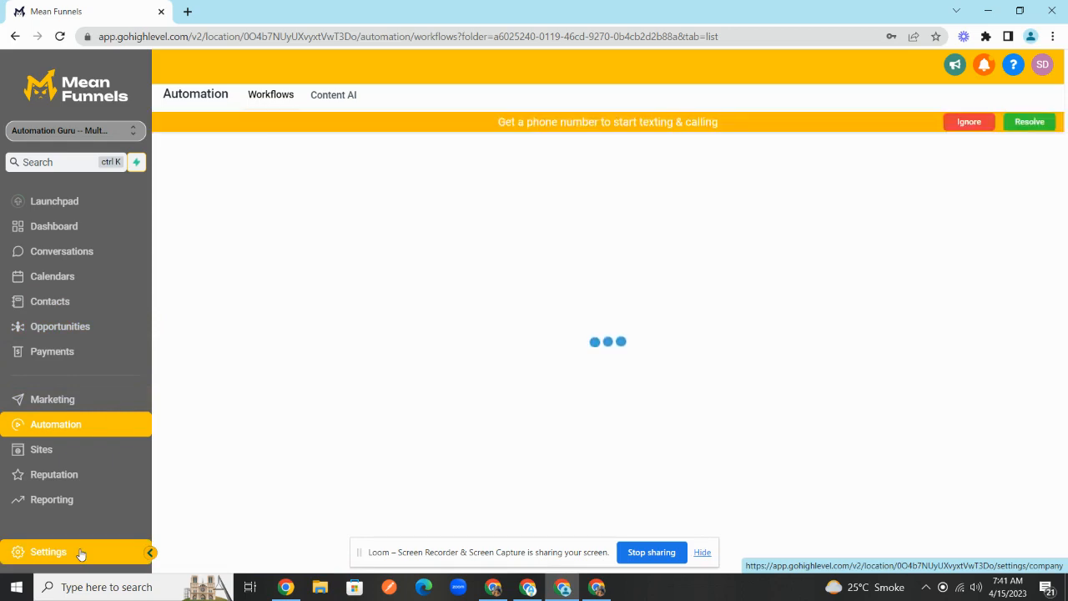
left_click(81, 553)
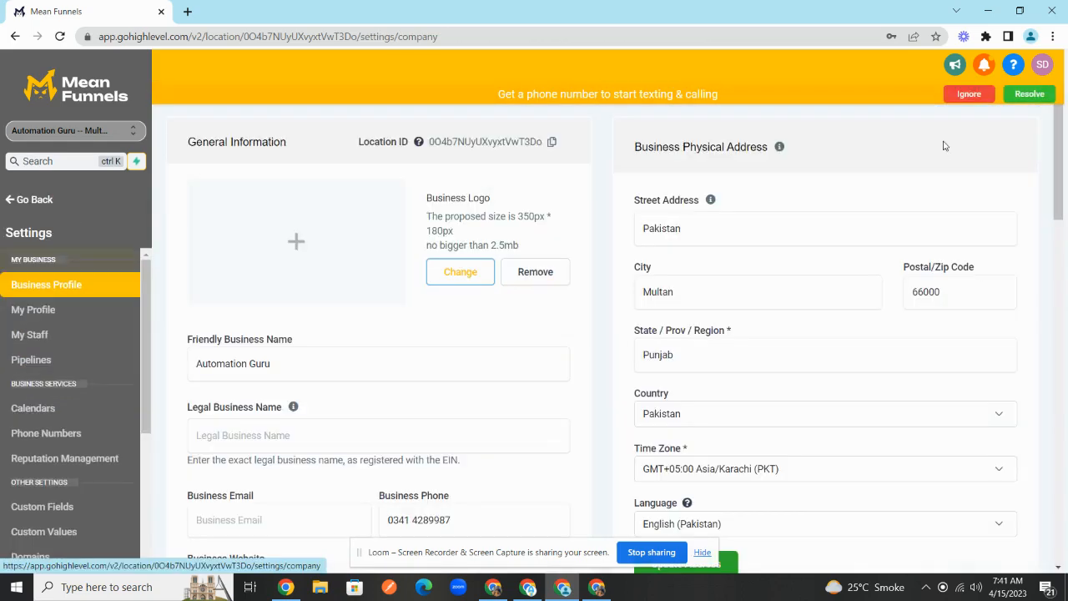
scroll(76, 426, "down", 3)
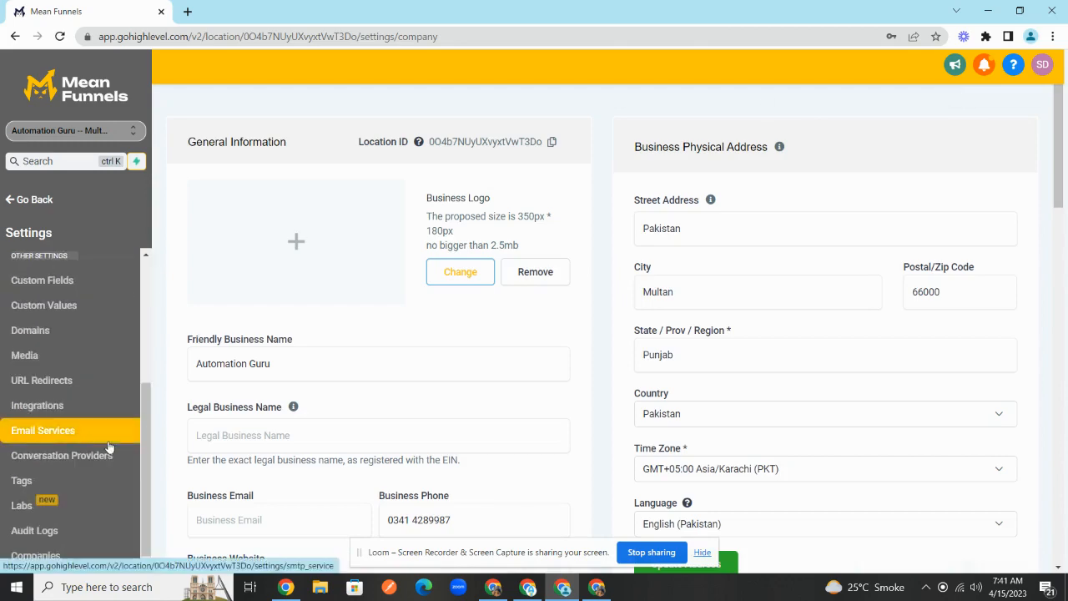
left_click(85, 292)
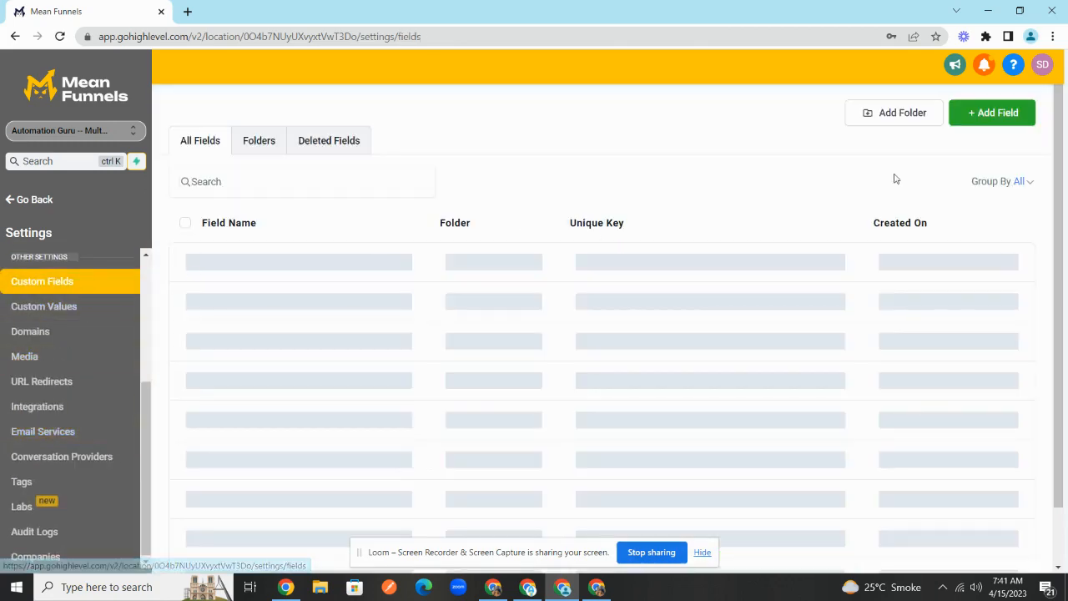
left_click(972, 114)
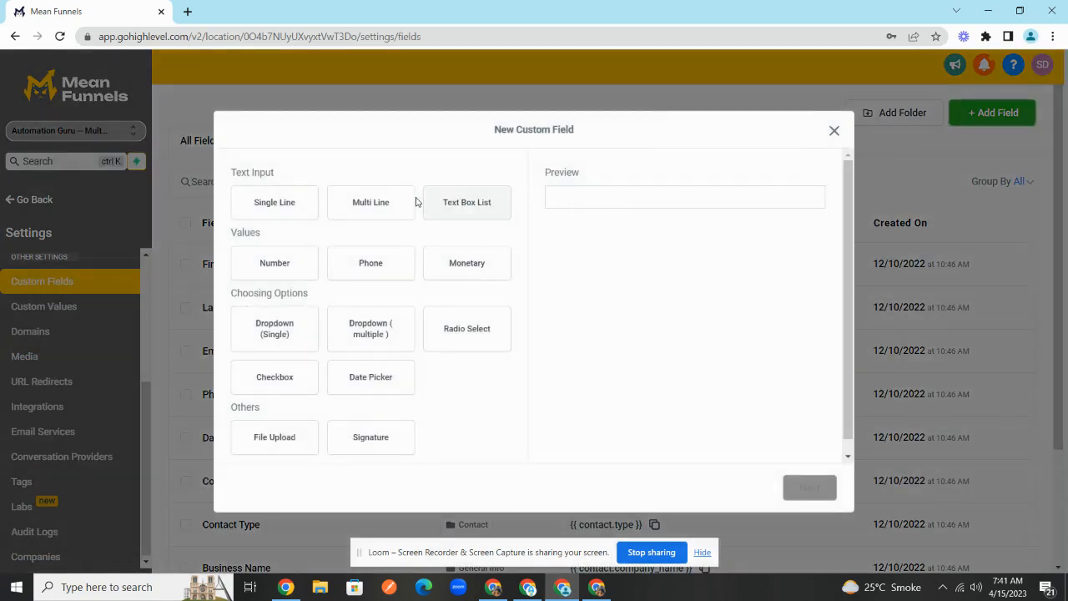
left_click(290, 206)
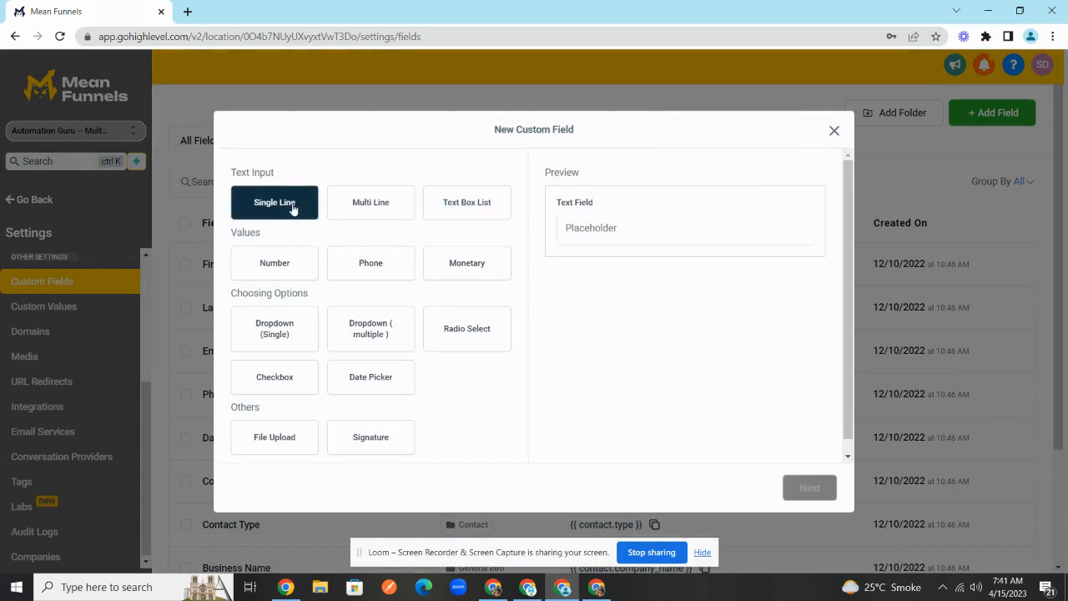
left_click(799, 485)
- Name the field 'Lead Status', put it in the Additional Info group, save, and return to workflows
left_click(383, 264)
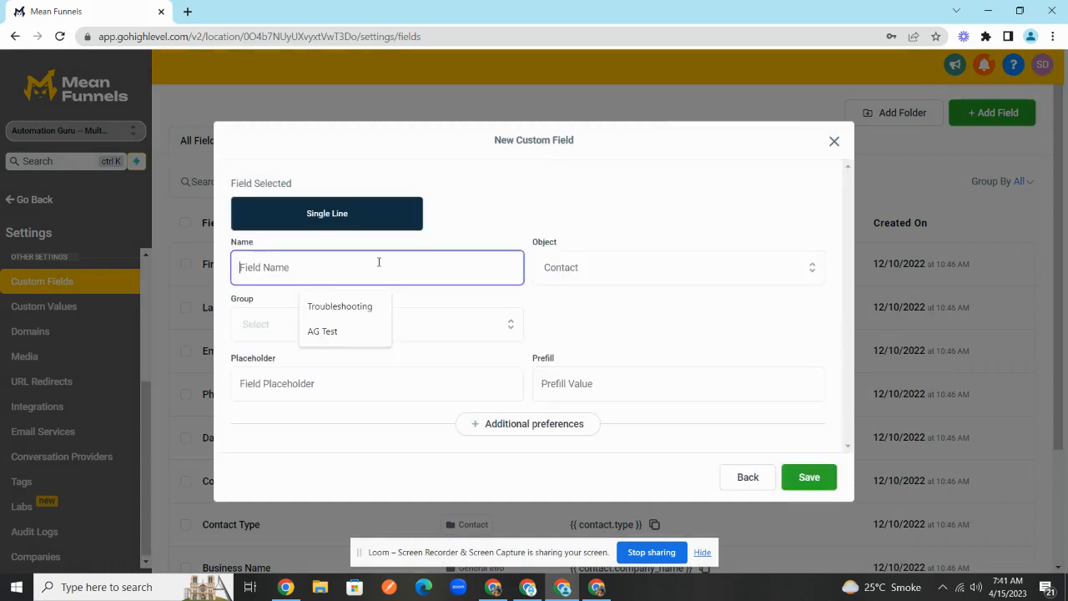
type("Lead S")
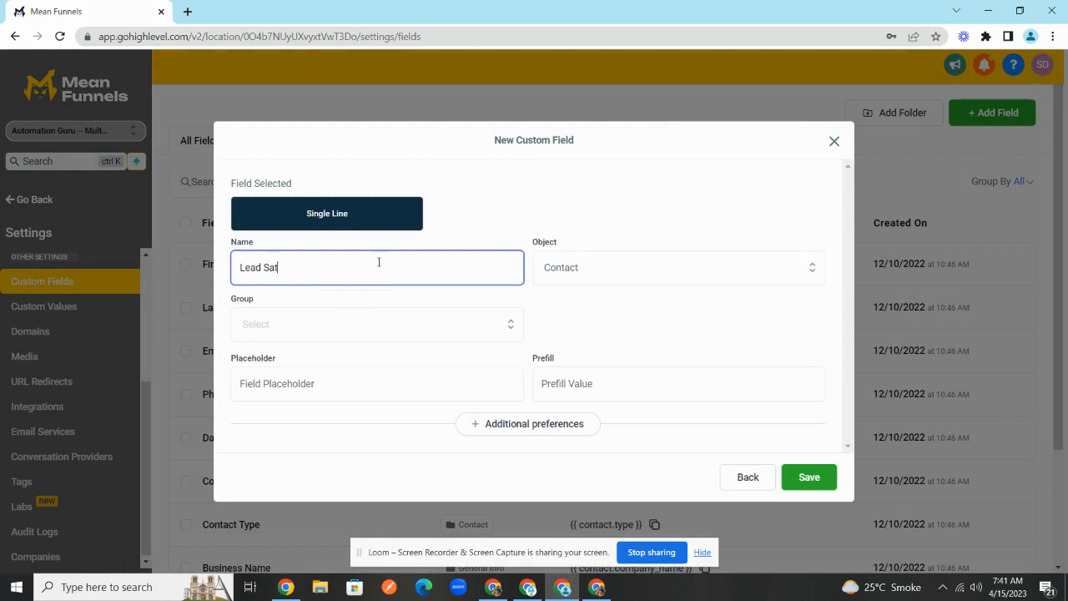
type("tatus")
left_click(809, 477)
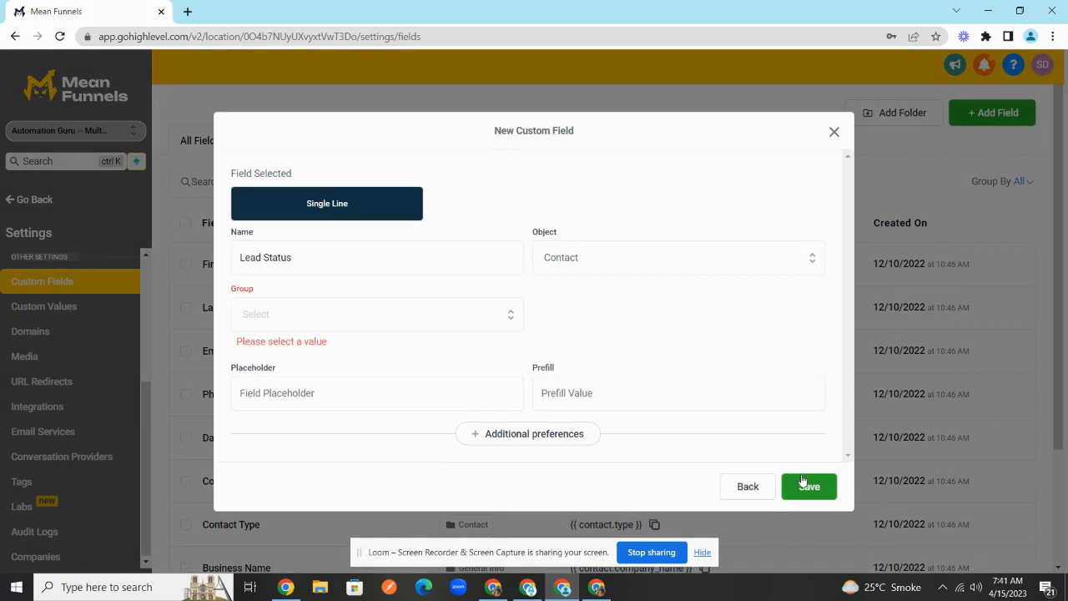
left_click(387, 330)
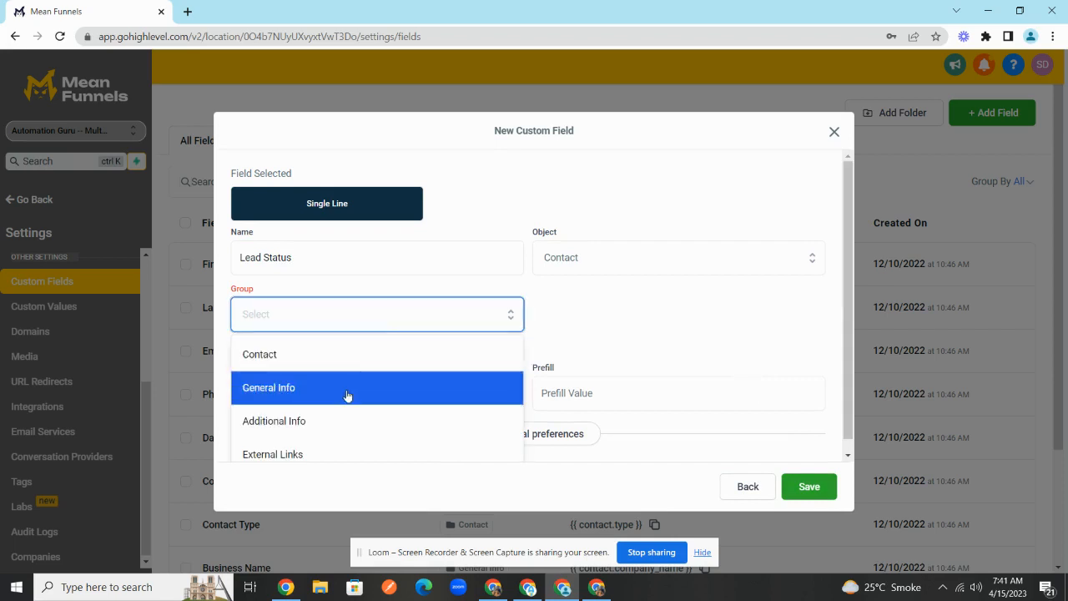
left_click(334, 434)
left_click(797, 477)
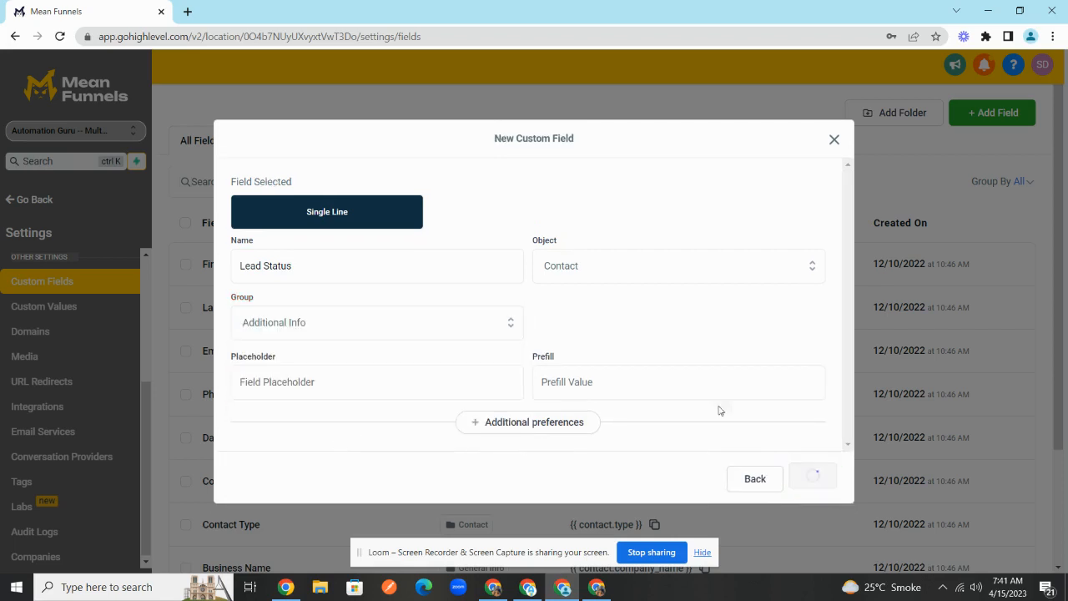
left_click(39, 199)
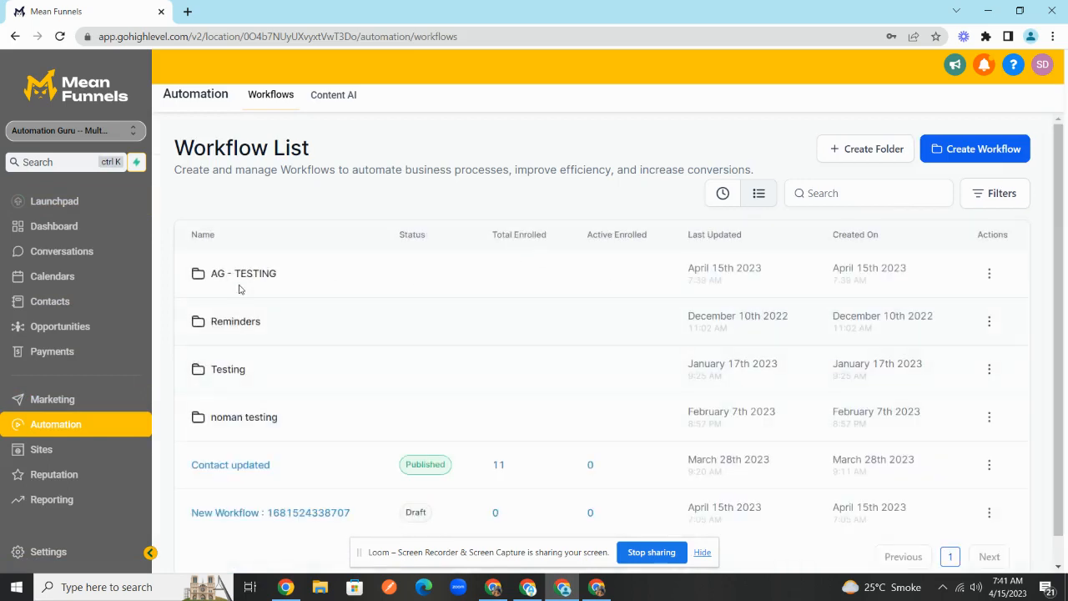
- In the AG - TESTING New Lead workflow, insert an Update Contact Field action before the Webhook
left_click(242, 276)
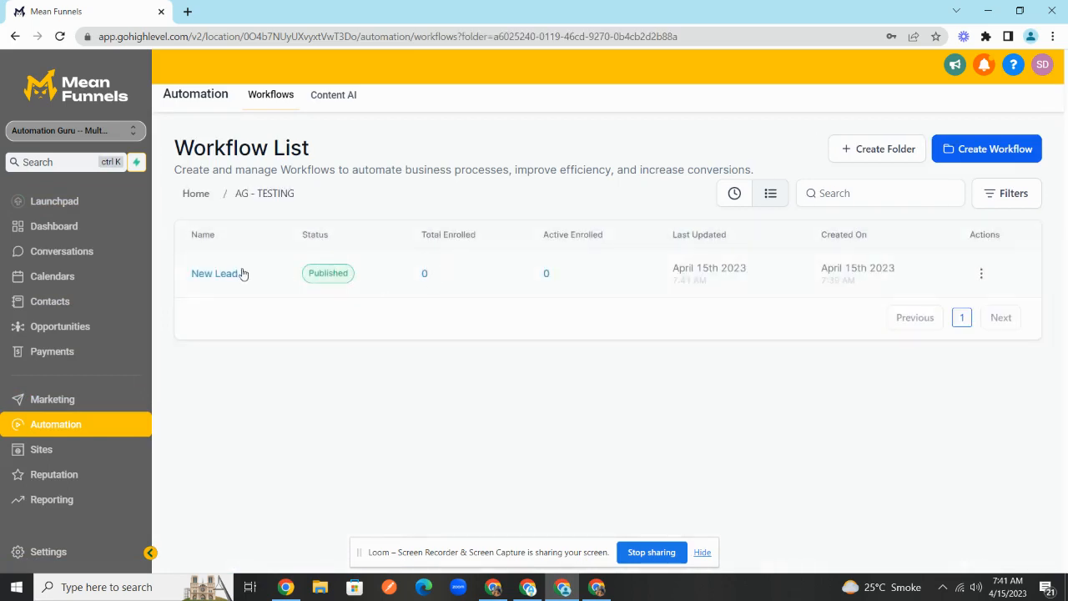
left_click(221, 279)
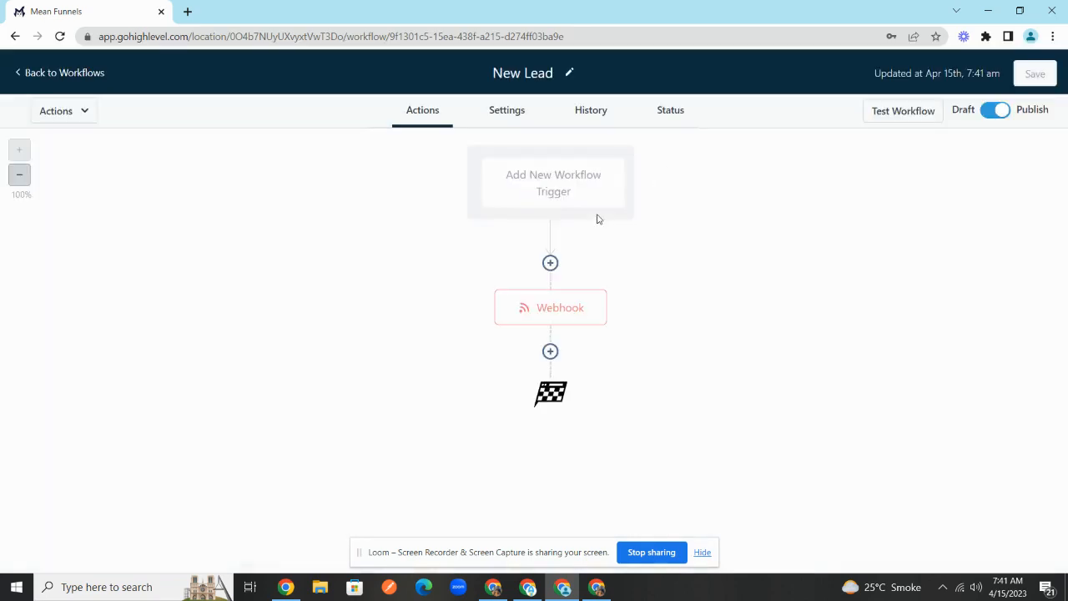
left_click(550, 287)
type("chat")
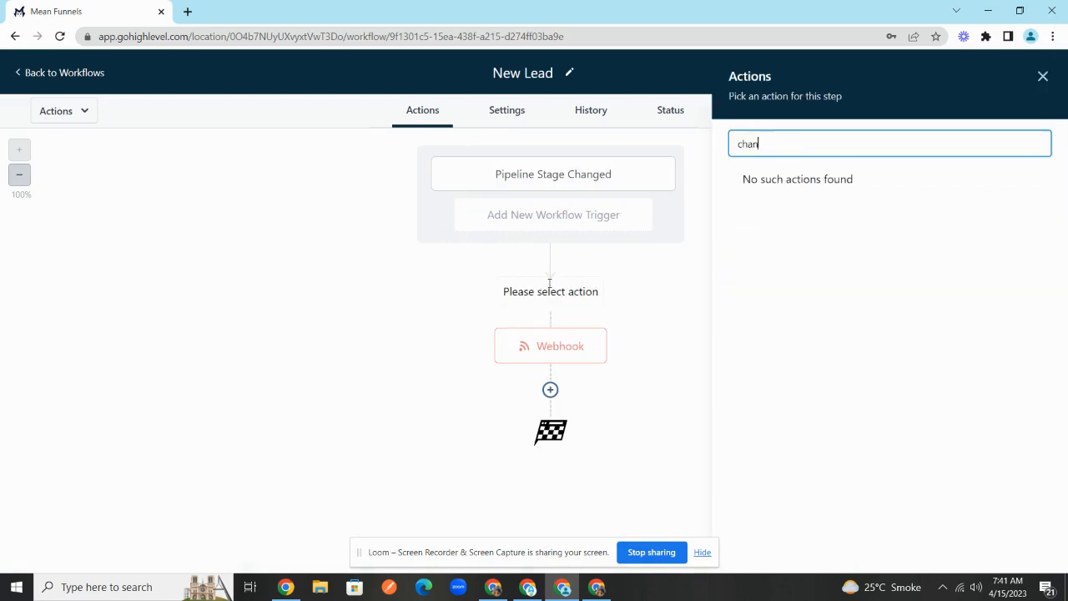
key("BackSpace")
key("BackSpace")
key("BackSpace")
key("BackSpace")
type("upd")
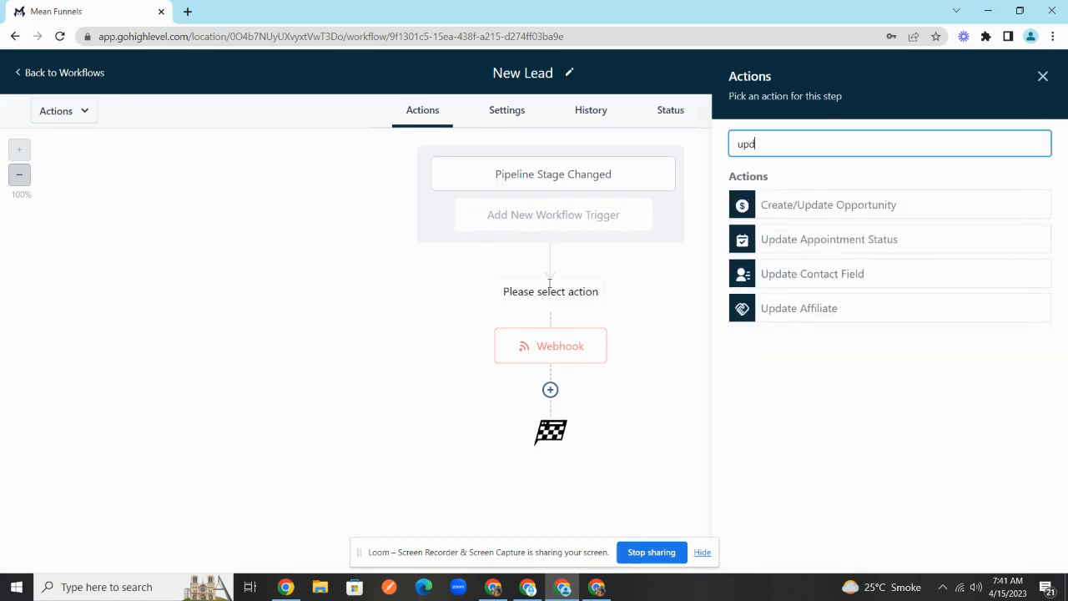
left_click(870, 275)
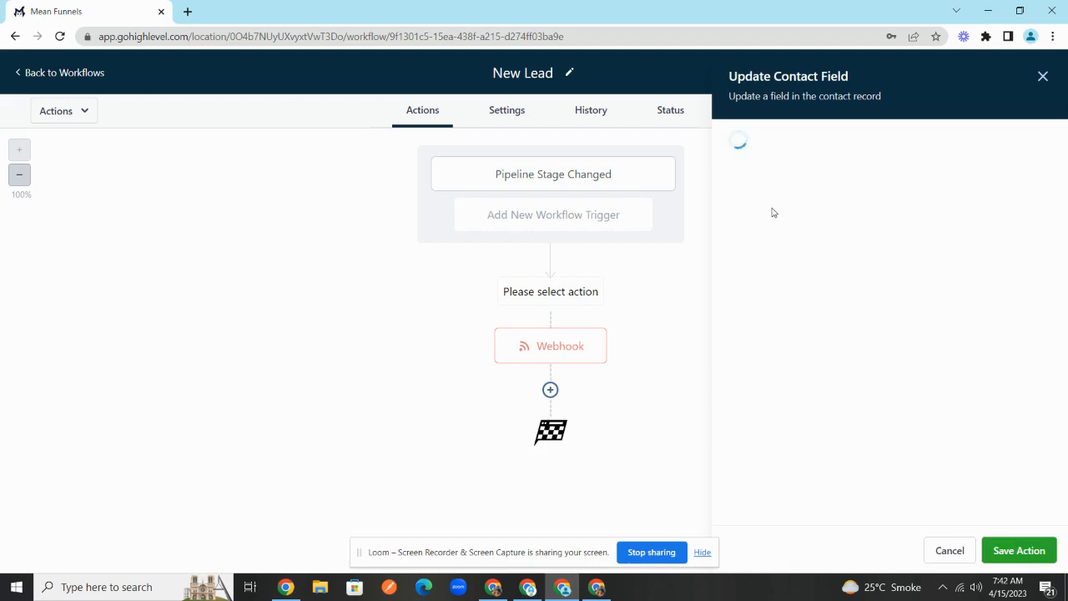
- Have the step set Lead Status to New Lead, then save the step and the workflow
left_click(661, 212)
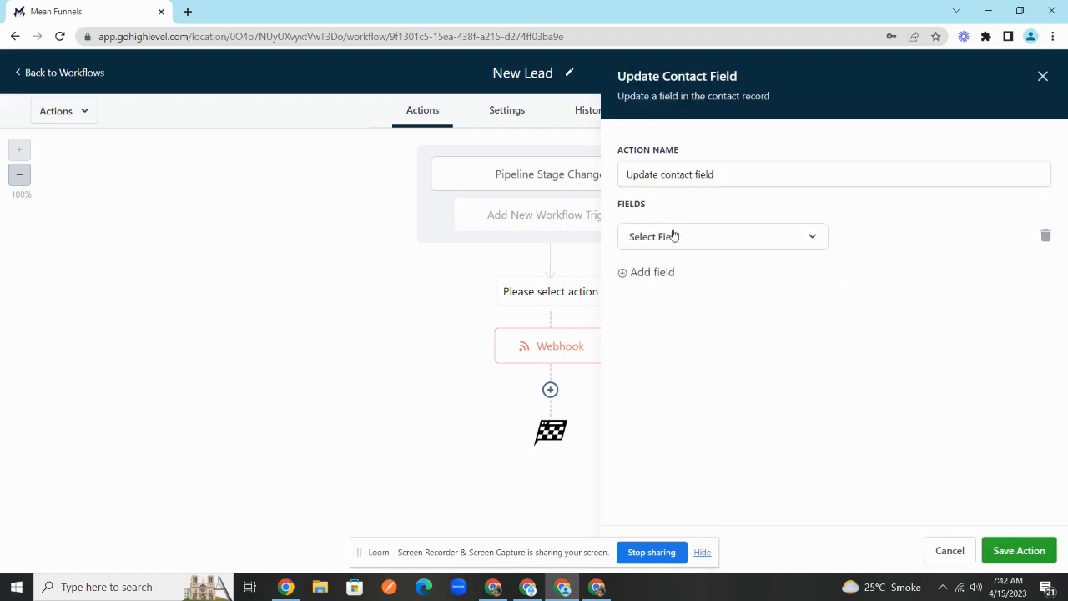
left_click(673, 237)
type("ad")
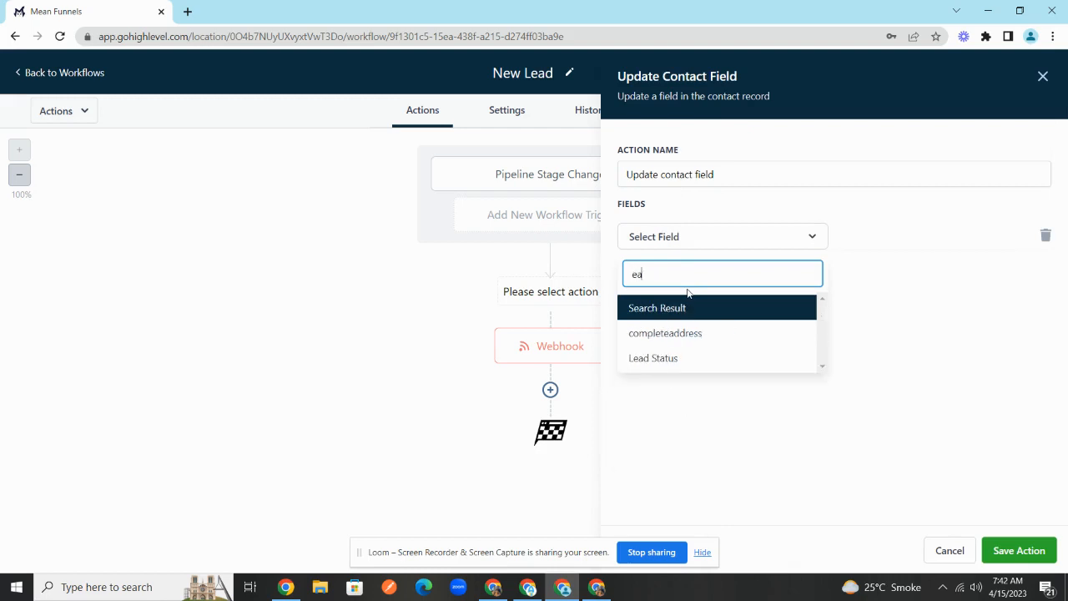
key("BackSpace")
key("BackSpace")
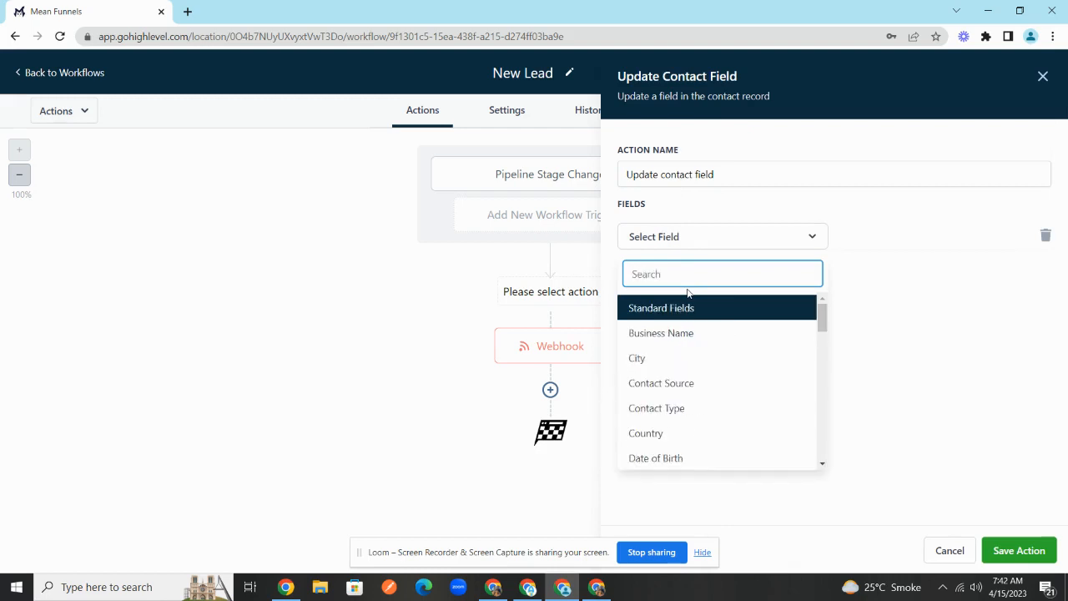
type("stat")
left_click(689, 327)
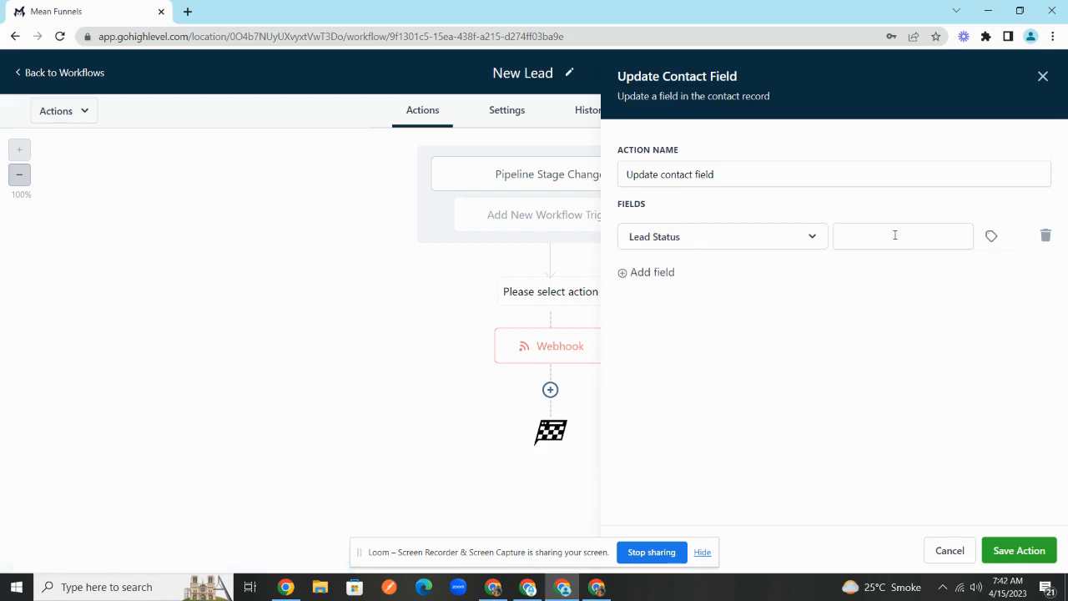
left_click(894, 235)
left_click(992, 239)
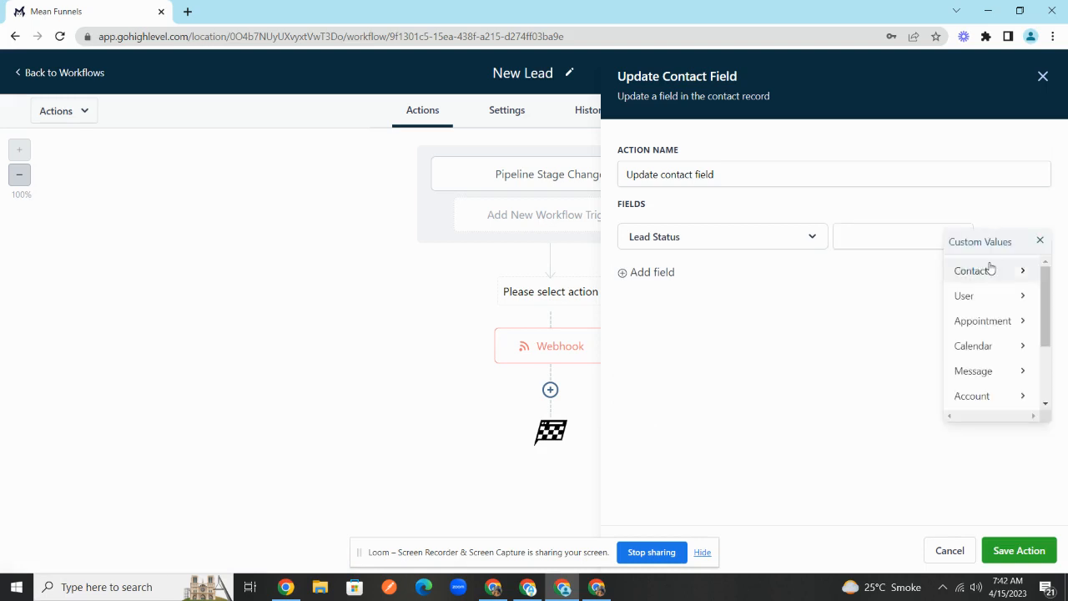
left_click(1040, 243)
left_click(887, 236)
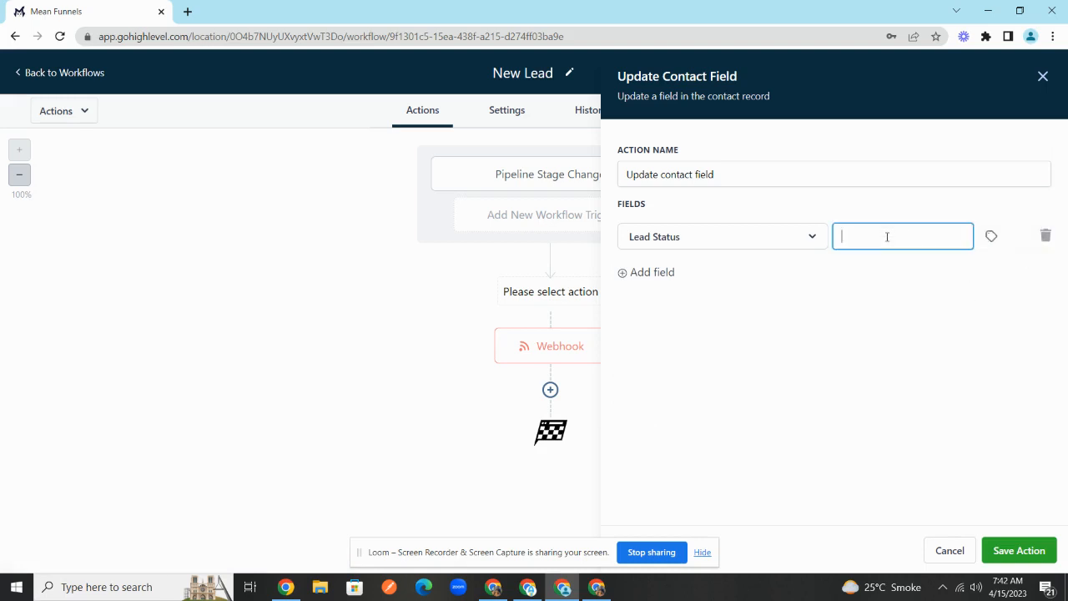
type("New Lead")
left_click(1014, 554)
left_click(1033, 74)
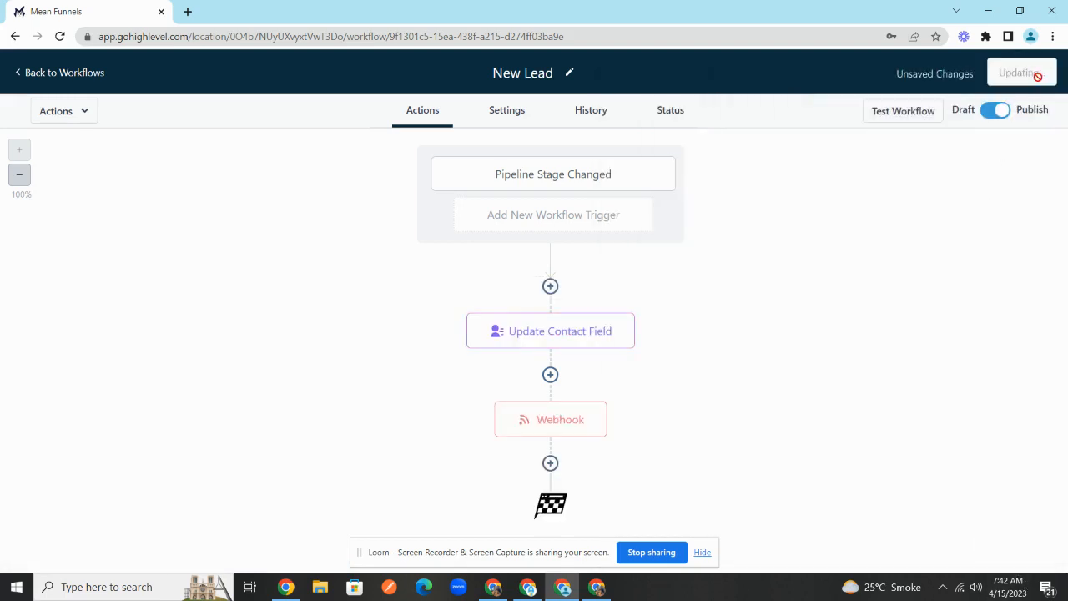
- Rename the workflow to '1) New Lead' and save it
left_click(496, 75)
type("1)")
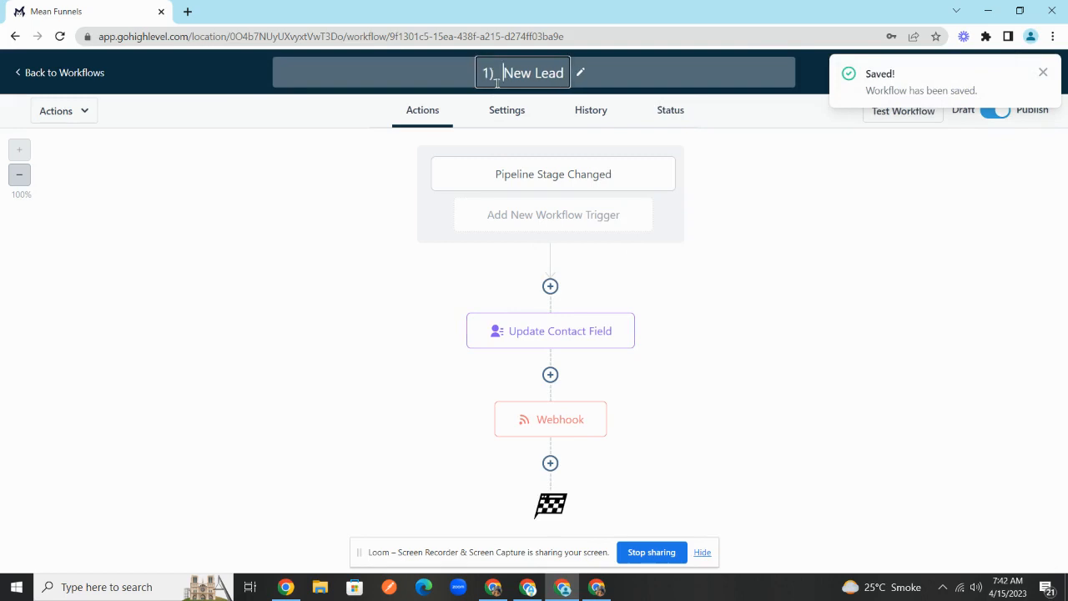
left_click(812, 161)
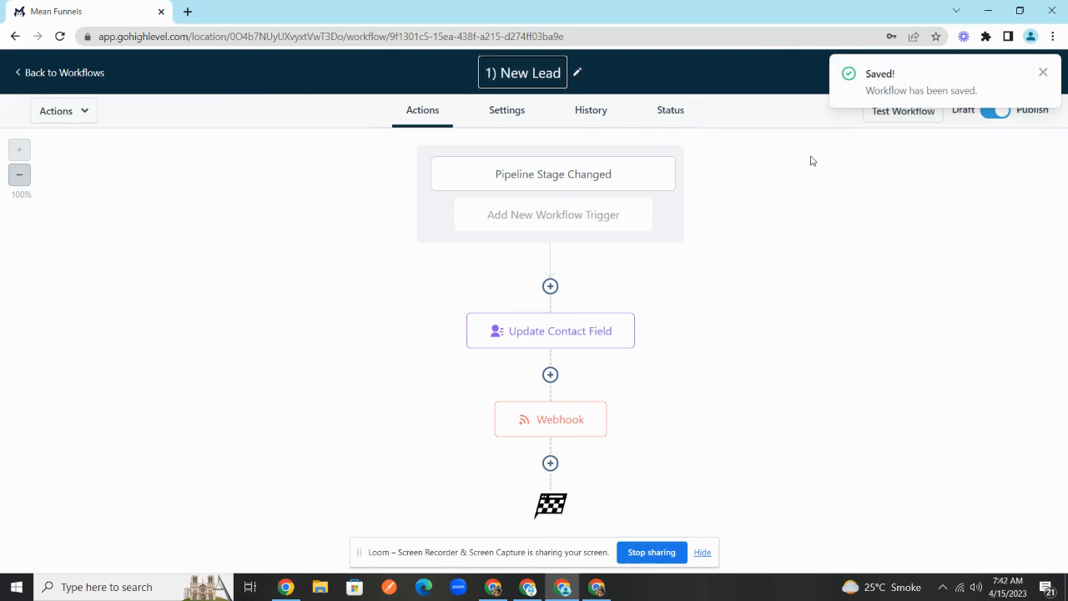
left_click(1030, 72)
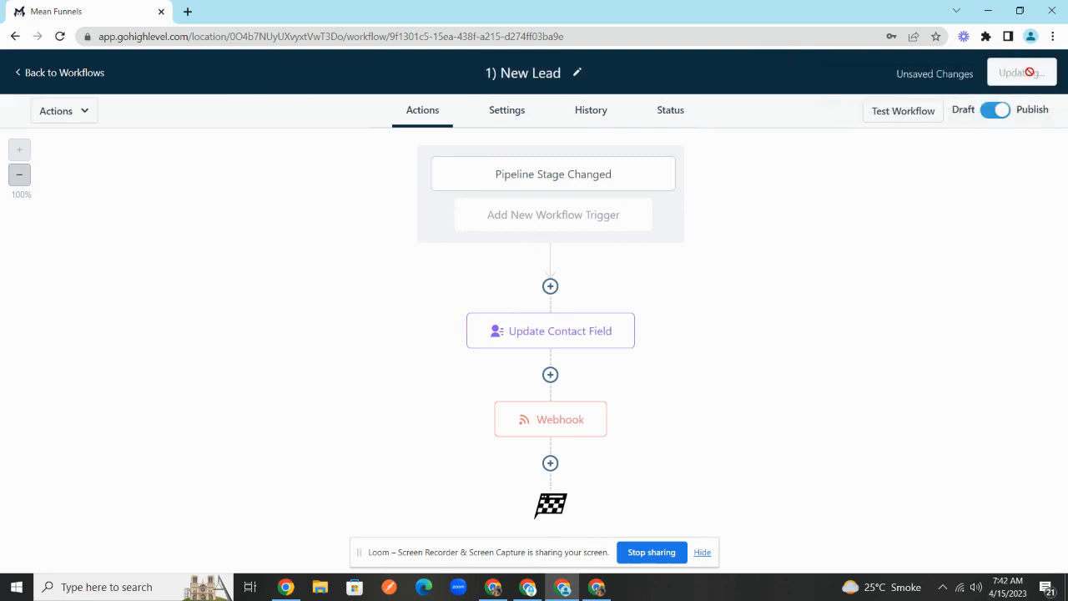
- Return to the workflow list, dismiss the phone-number notice, and open the Opportunities board
left_click(70, 73)
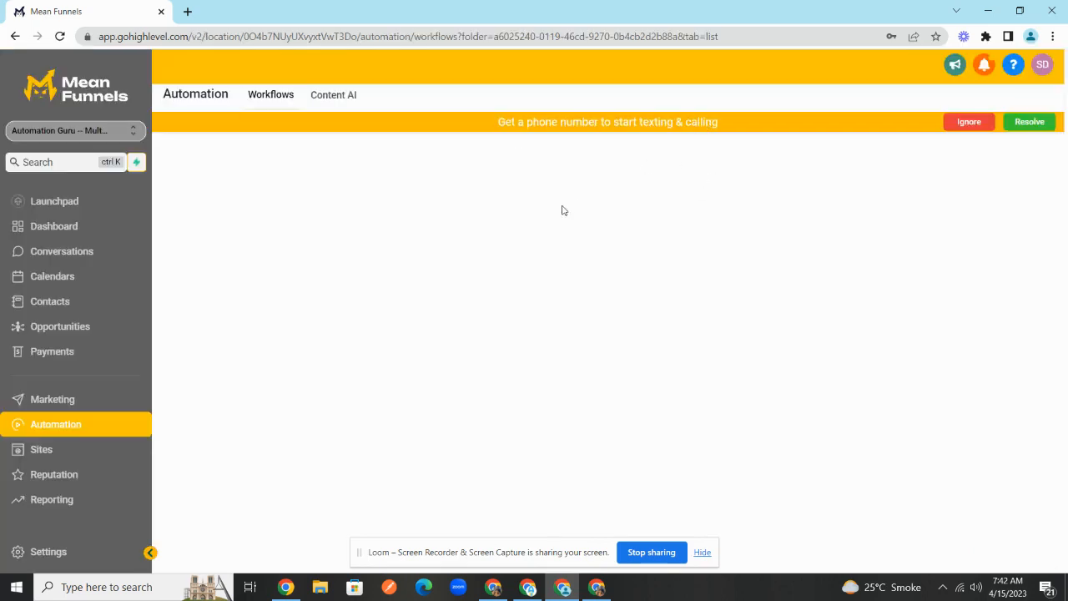
left_click(961, 122)
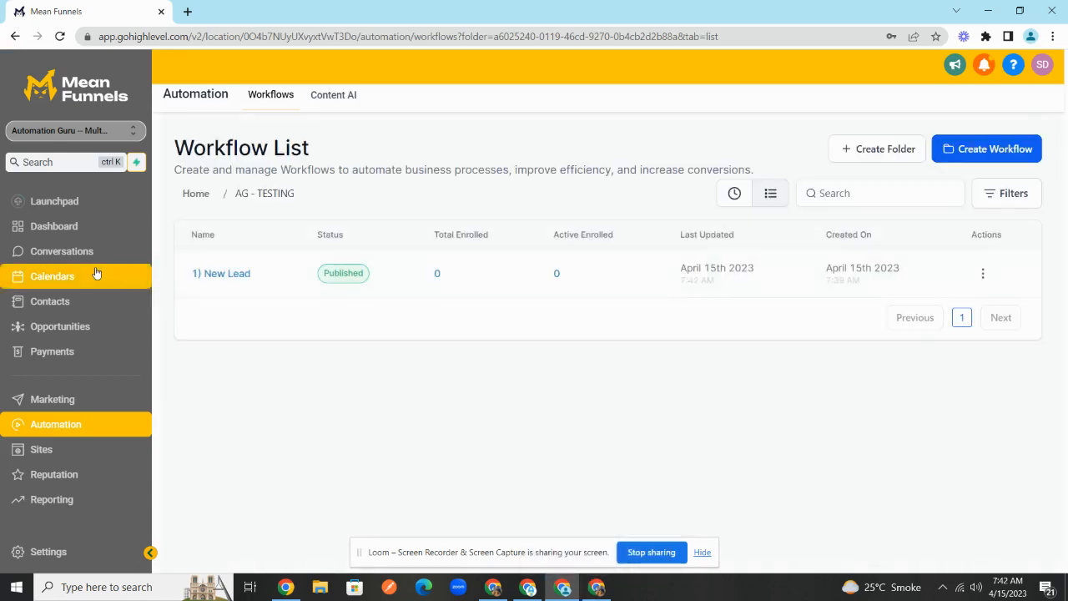
left_click(84, 328)
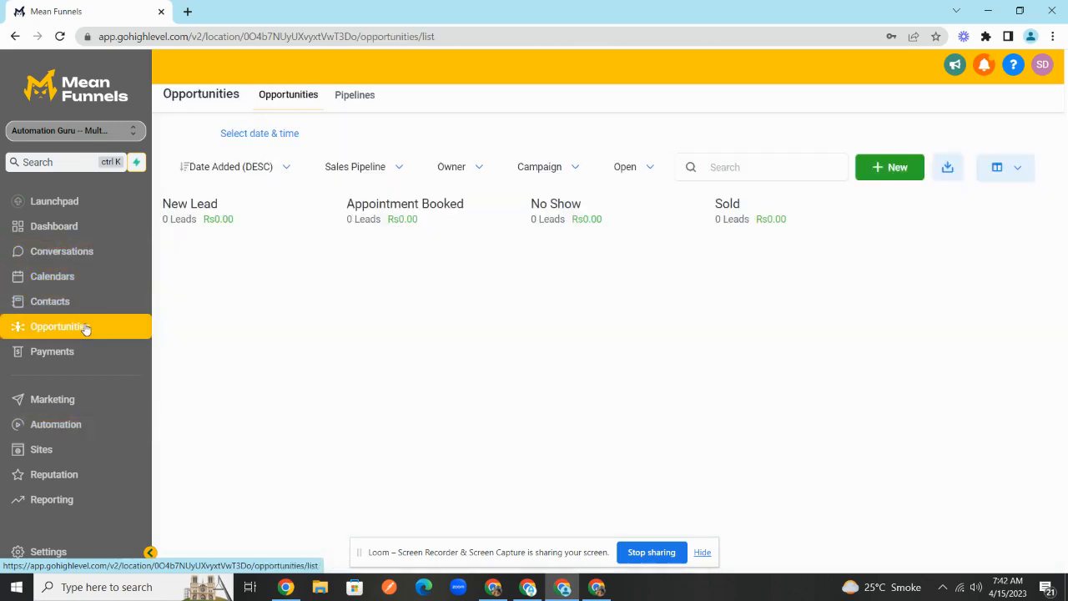
- Create a Sales Pipeline / New Lead opportunity with the test contact's name and e-mail
left_click(892, 168)
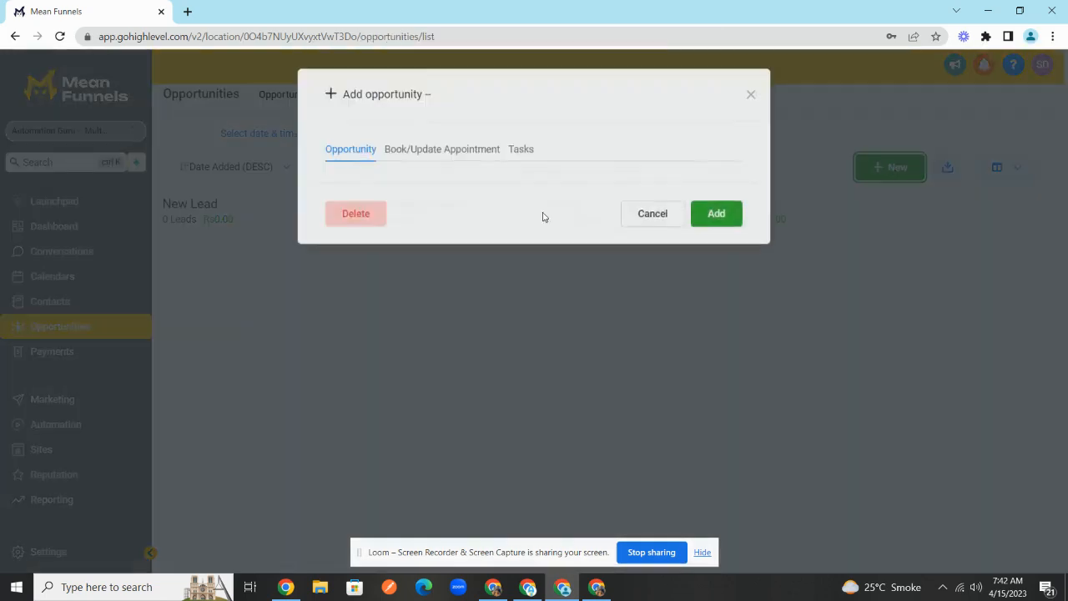
left_click(497, 238)
scroll(439, 365, "down", 1)
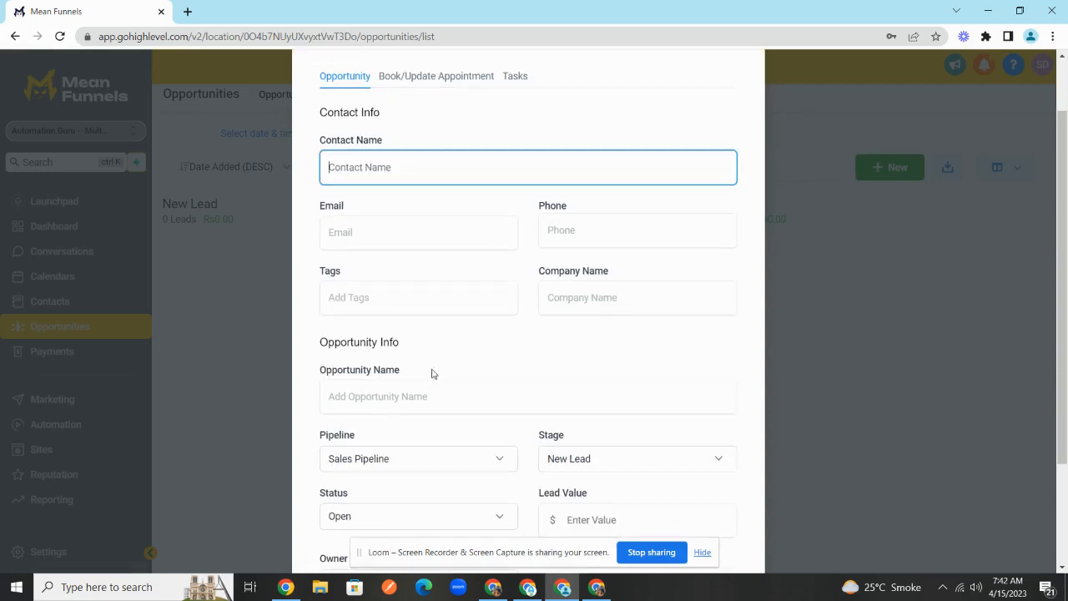
type("sul")
key("BackSpace")
key("BackSpace")
key("BackSpace")
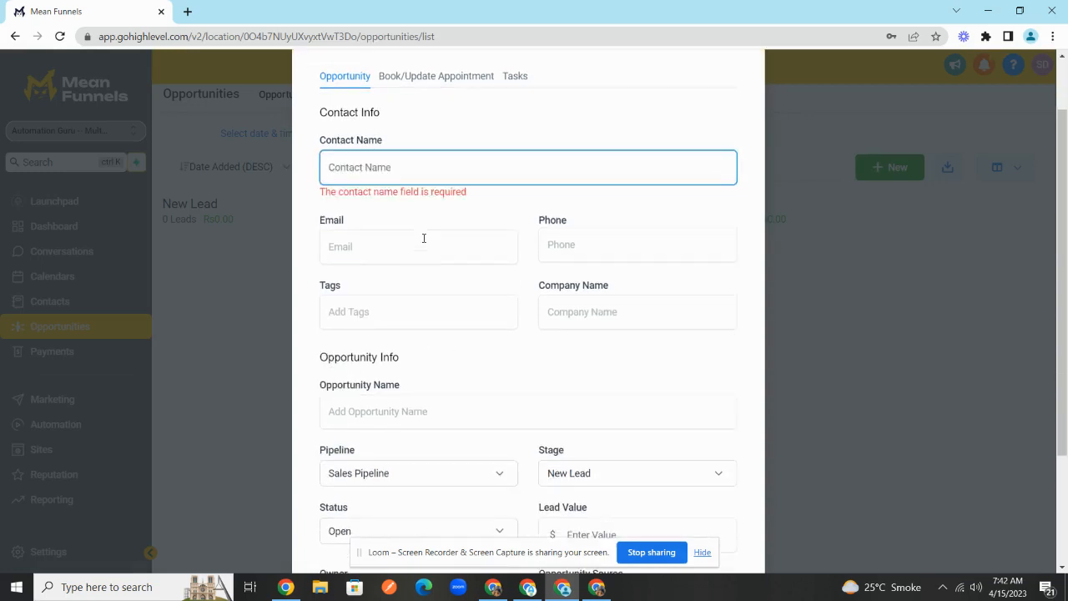
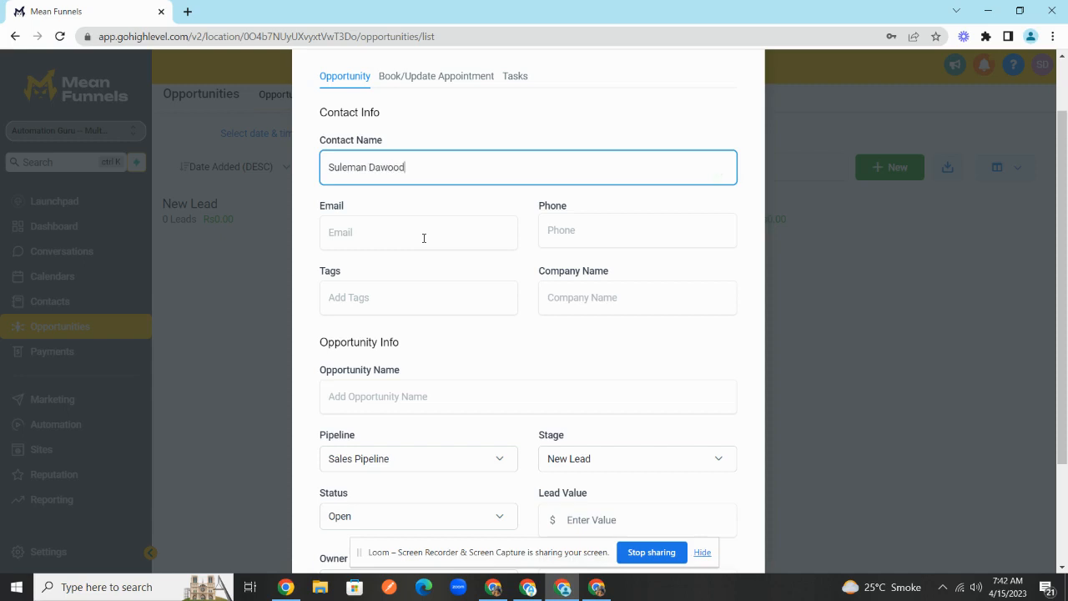
left_click(424, 238)
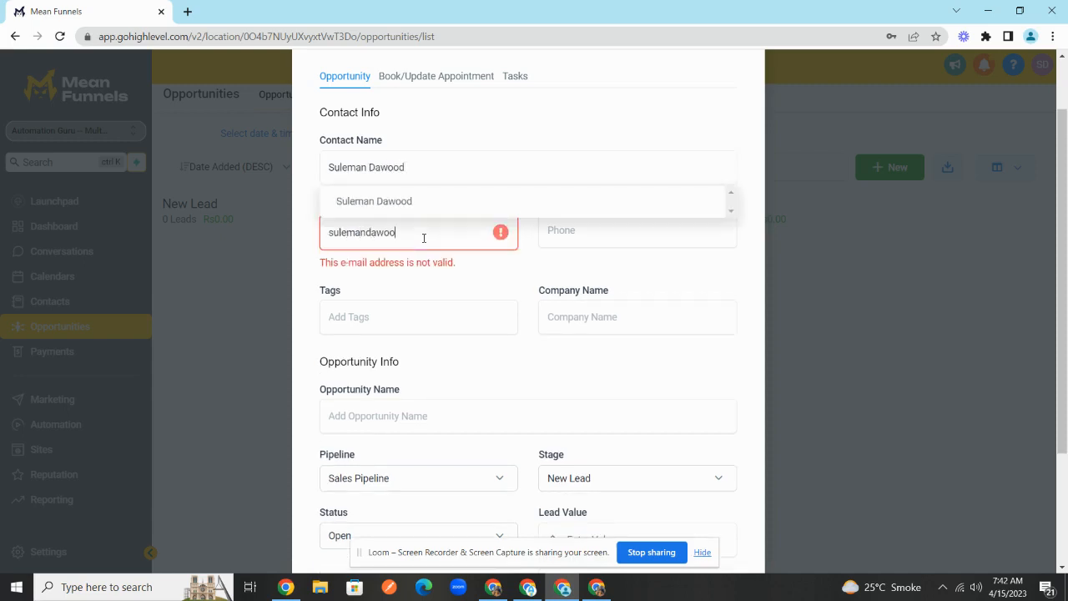
left_click(393, 207)
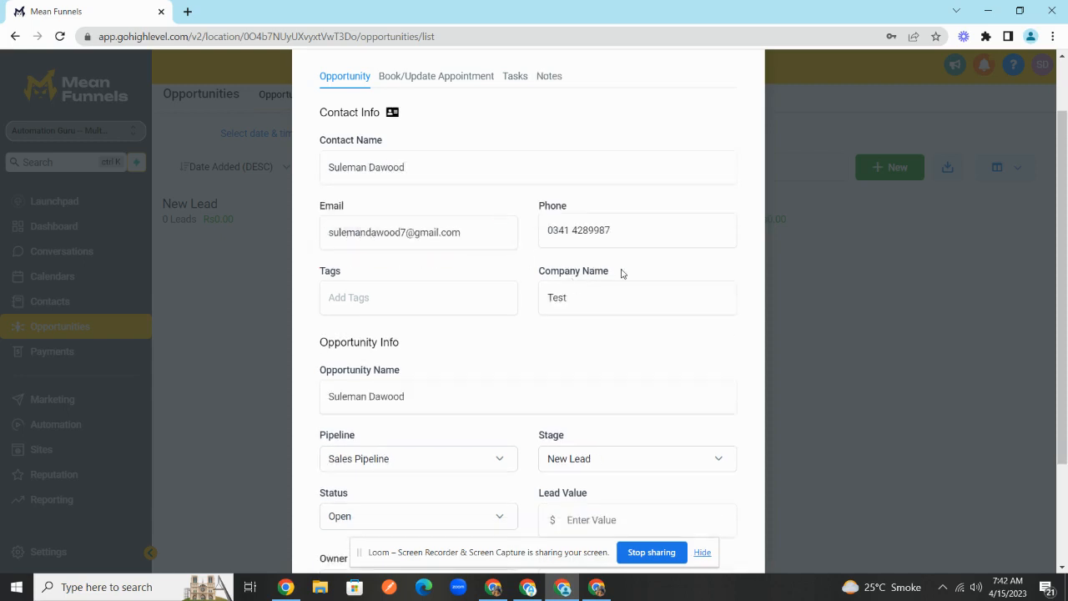
scroll(622, 269, "down", 2)
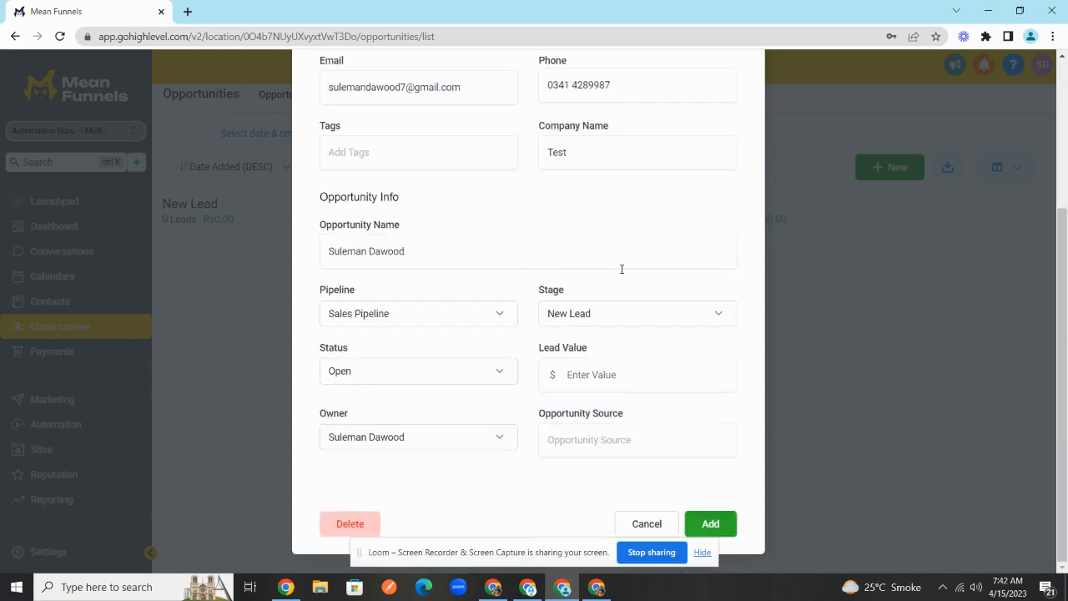
left_click(708, 524)
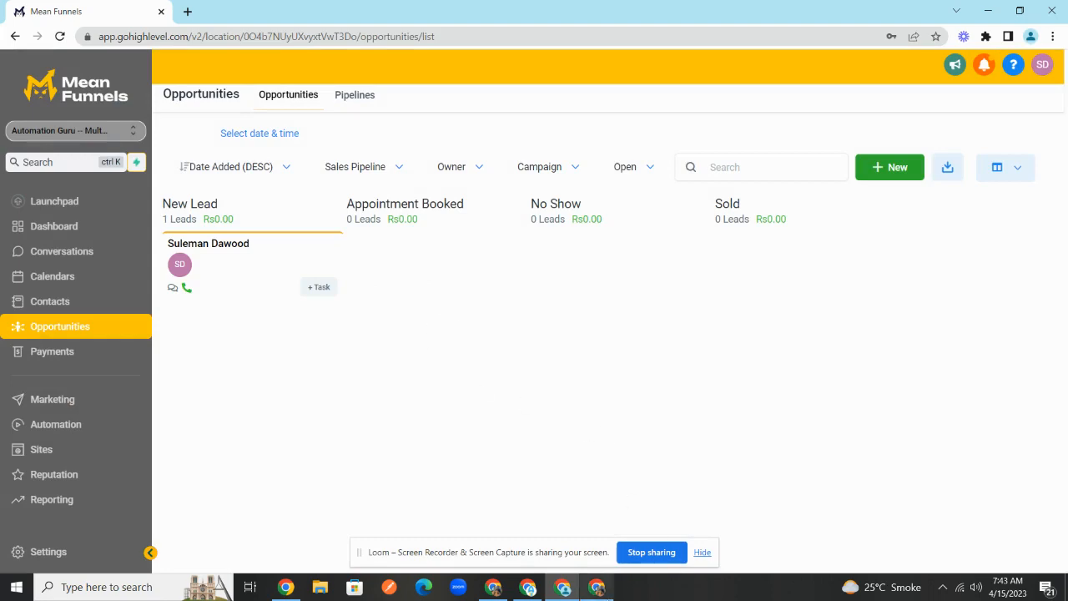
left_click(597, 586)
- Test the webhook trigger, continue with its lead data, and choose Google Sheets as the action app
scroll(576, 410, "down", 3)
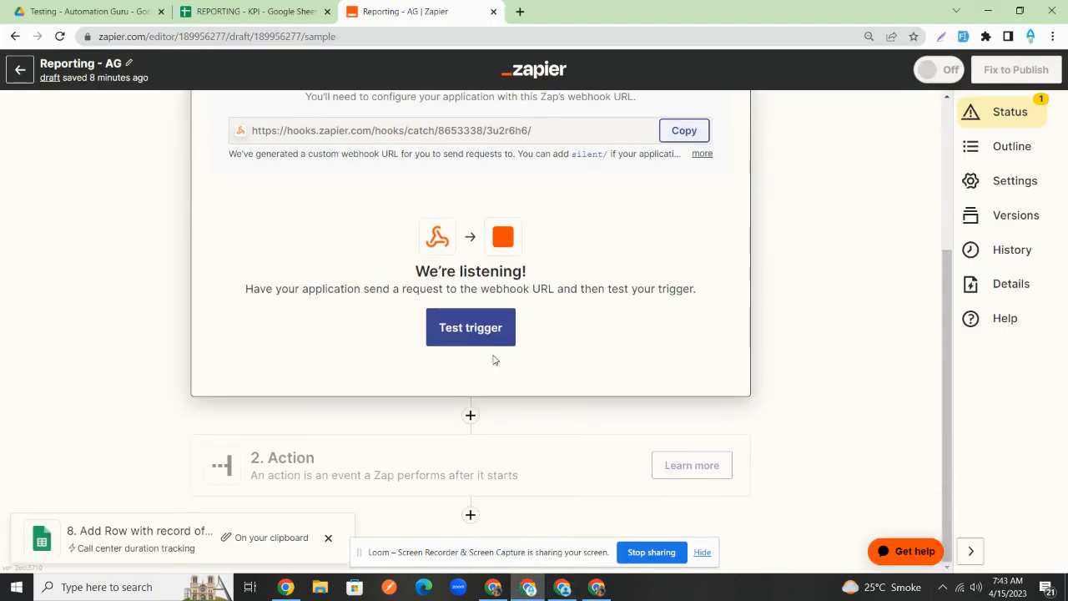
left_click(477, 330)
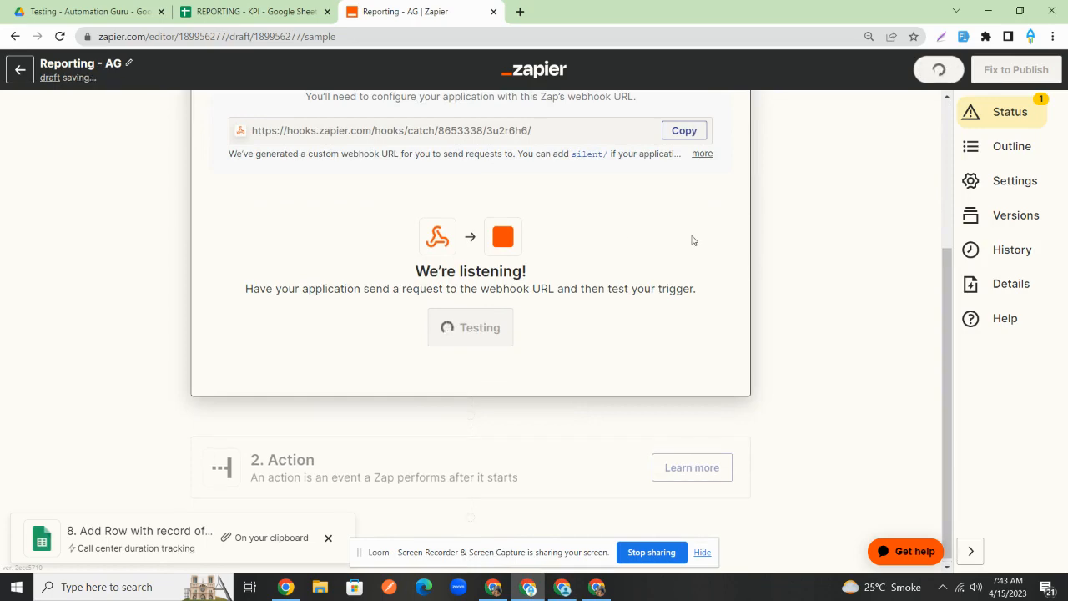
scroll(622, 244, "down", 3)
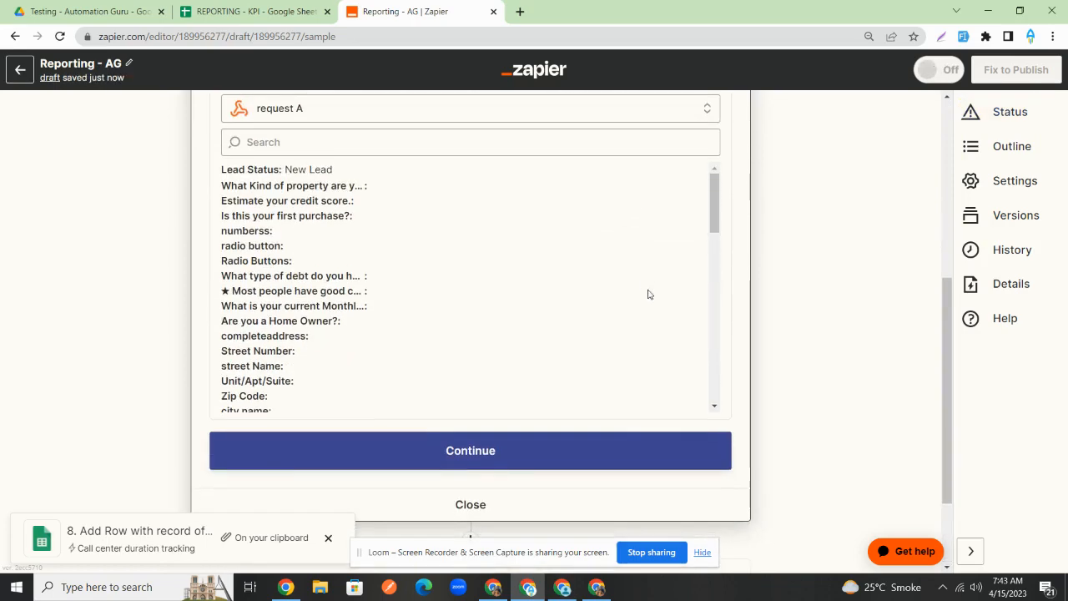
scroll(646, 292, "down", 5)
left_click(606, 444)
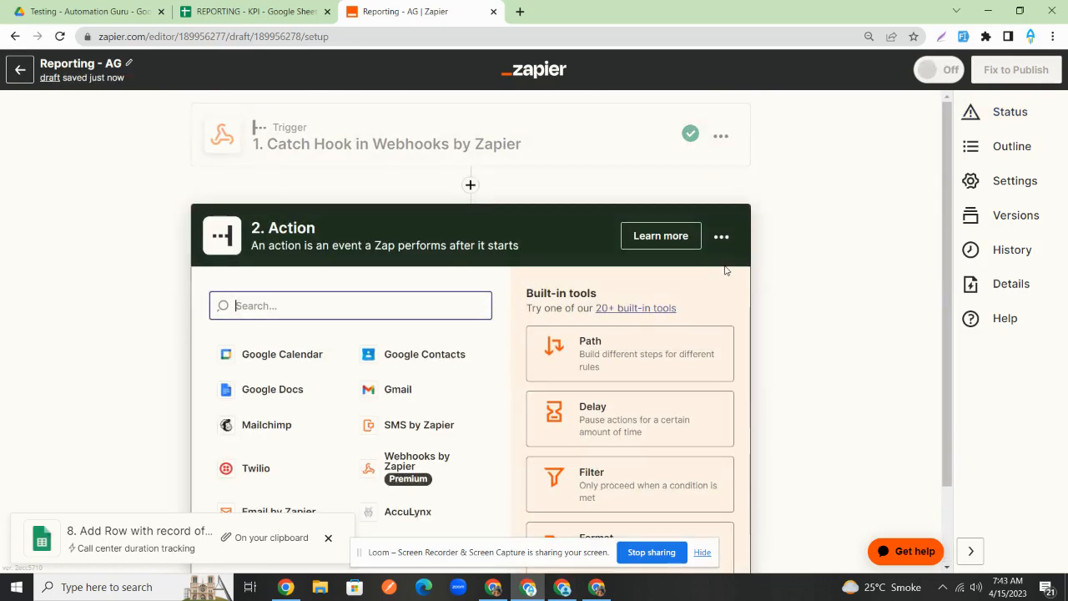
type("googl")
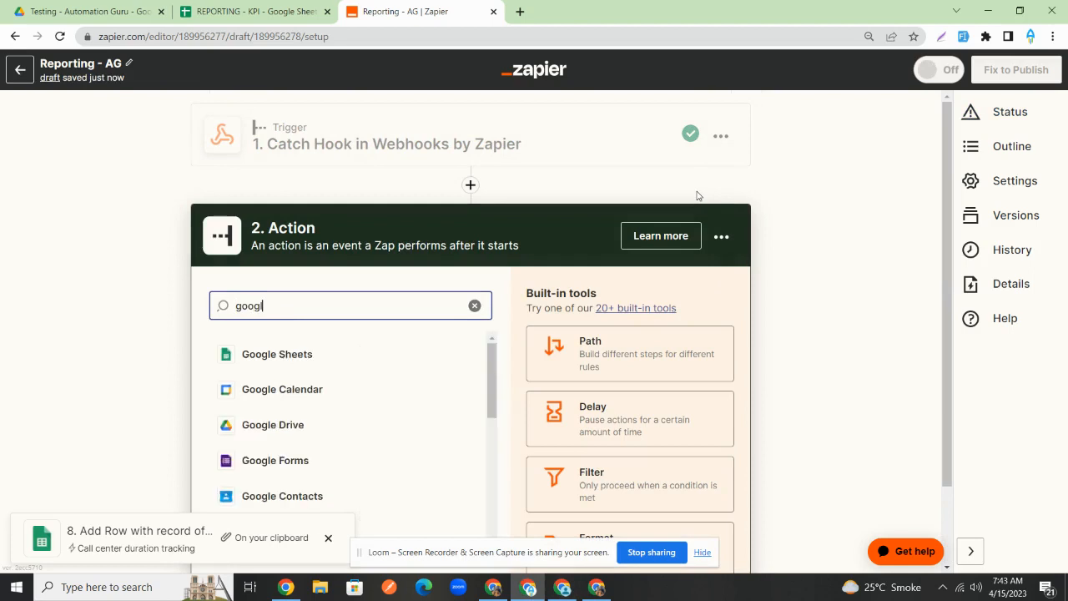
left_click(306, 351)
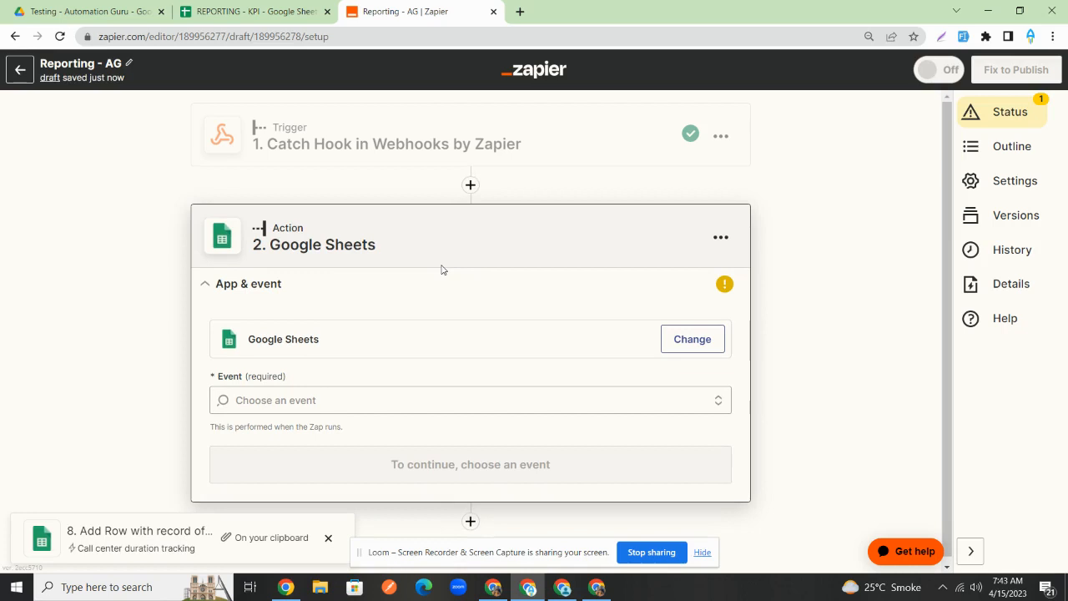
- Set the event to Create Spreadsheet Row and connect the first Google Sheets account
left_click(424, 396)
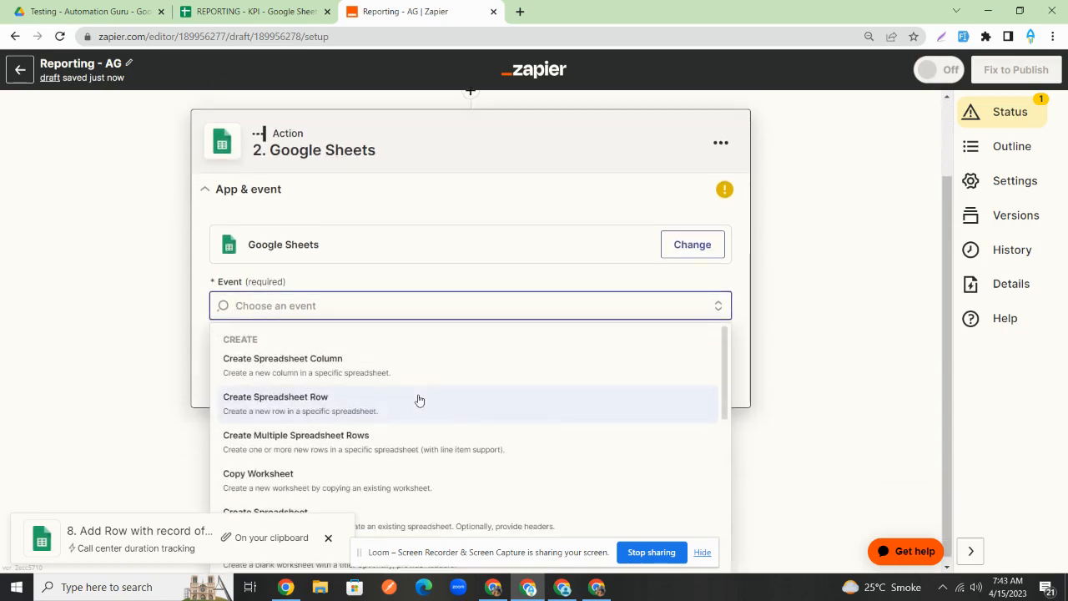
type("google")
key("ctrl+a")
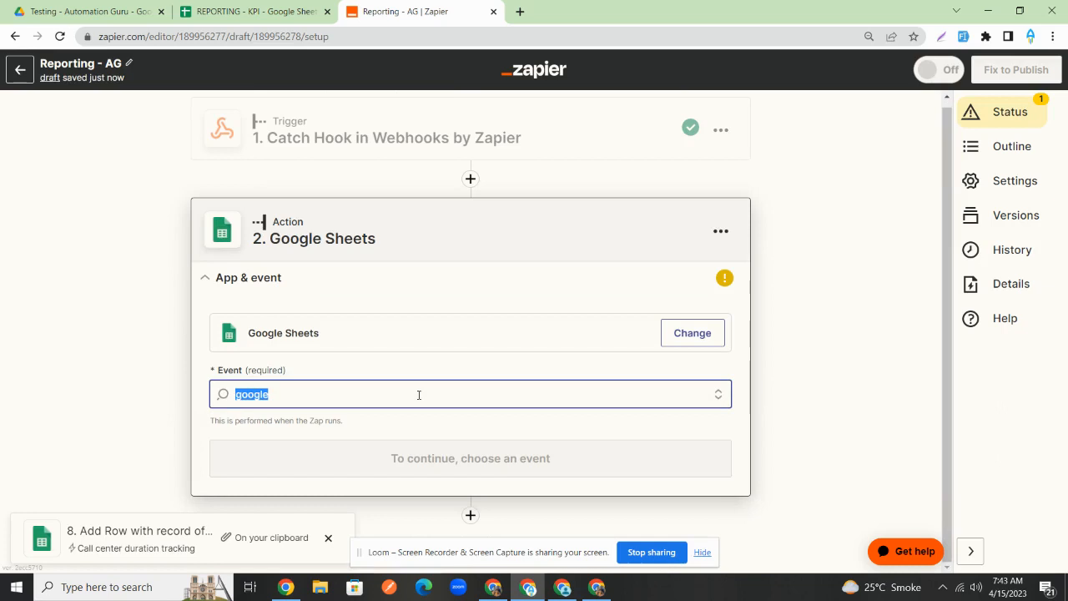
type("add")
key("ctrl+a")
type("crea")
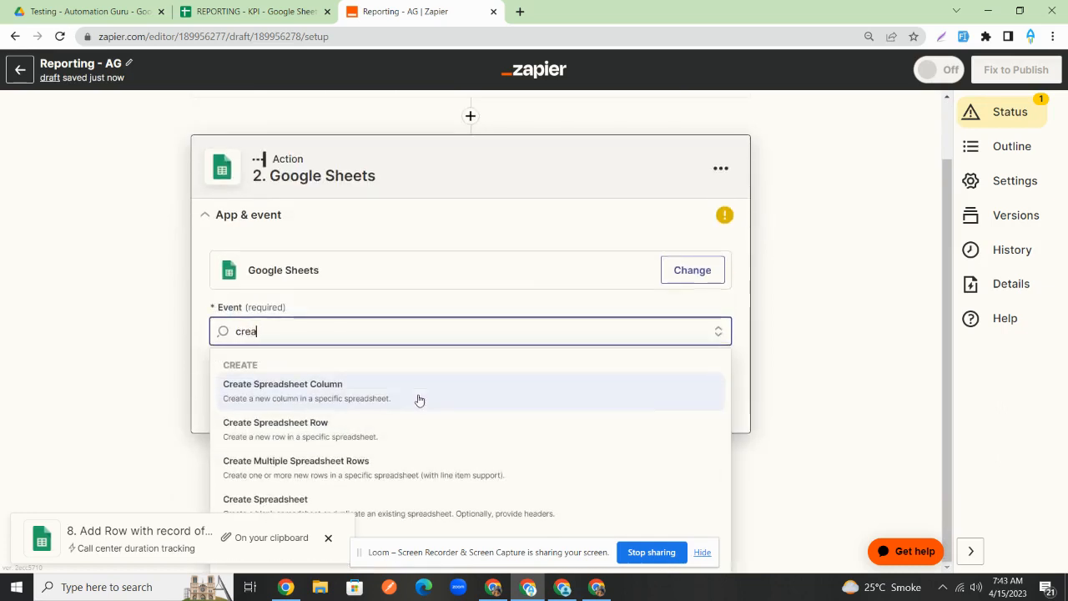
left_click(386, 429)
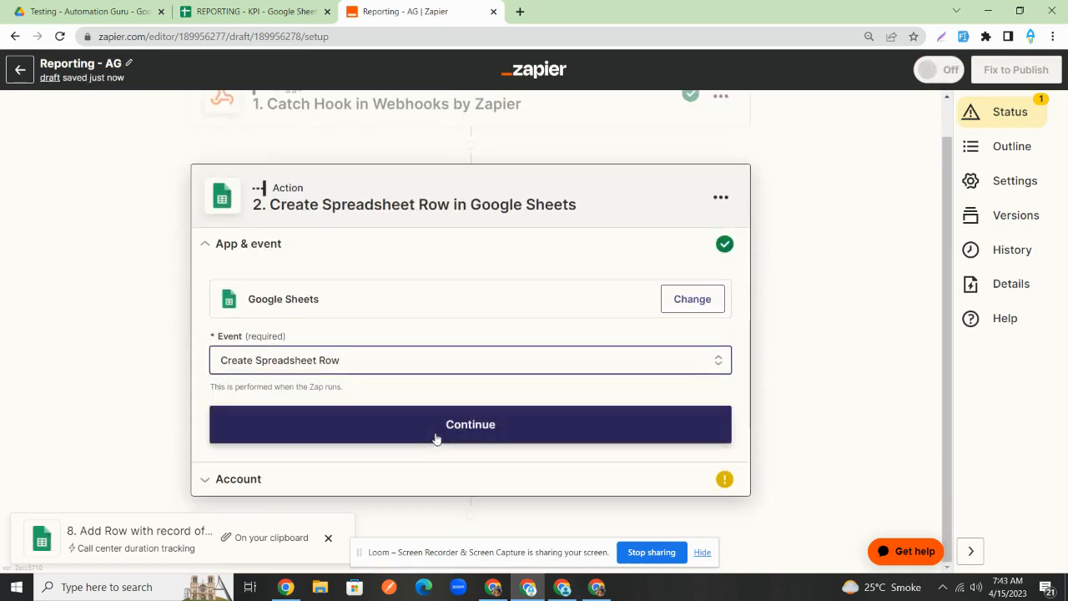
left_click(443, 434)
left_click(685, 365)
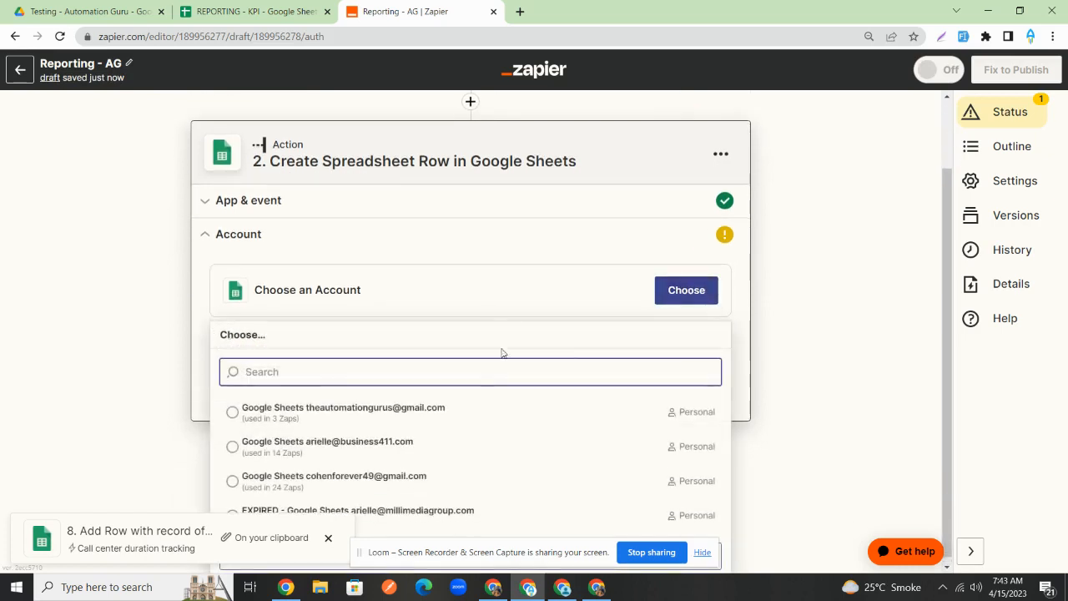
left_click(472, 411)
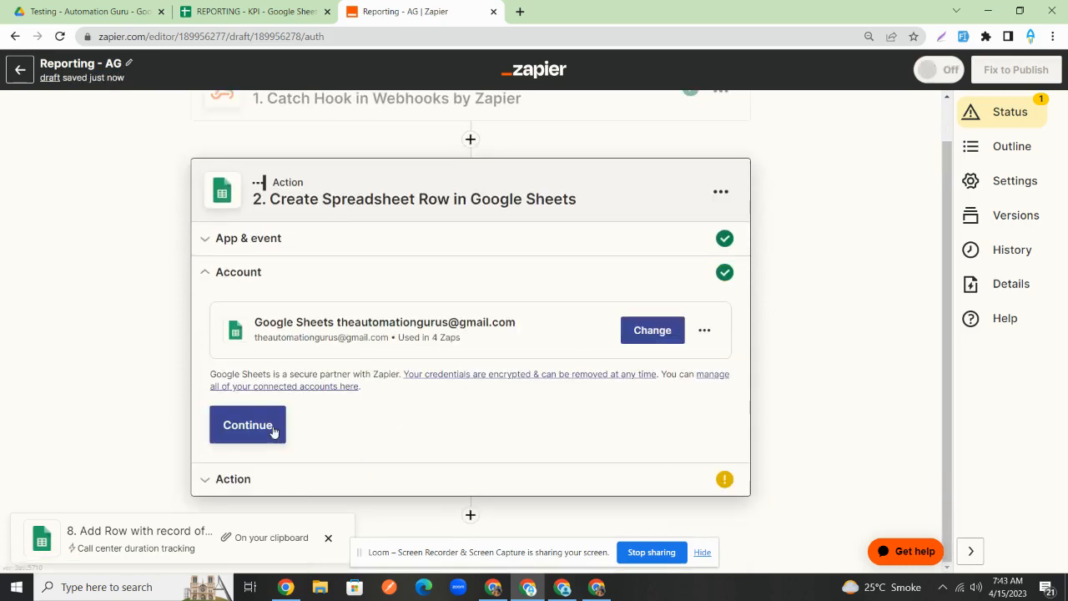
left_click(275, 430)
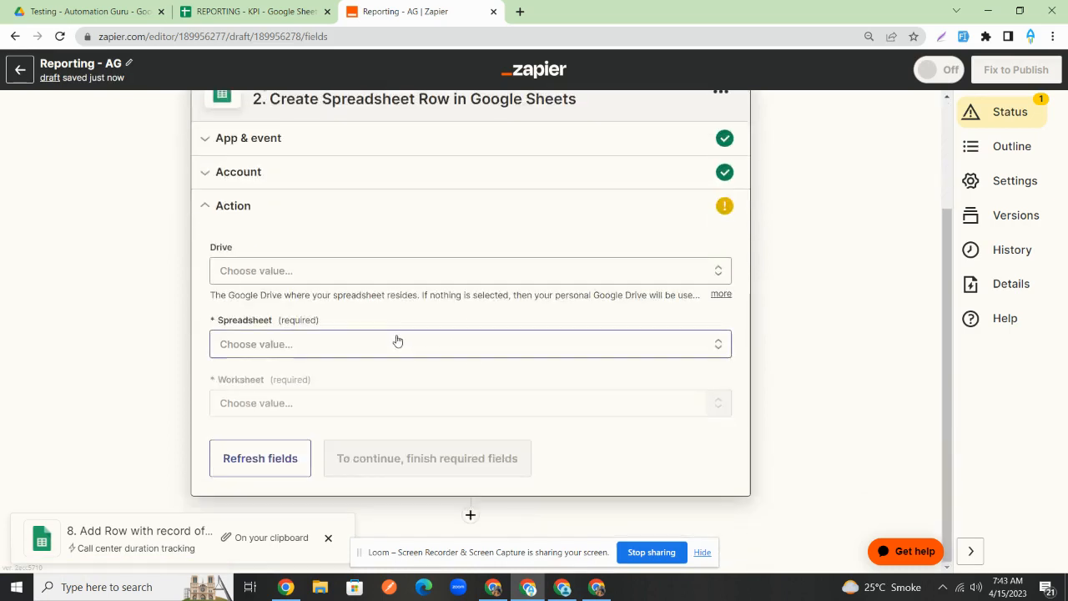
- Target the REPORTING - KPI spreadsheet's ALL LEADS worksheet
left_click(397, 342)
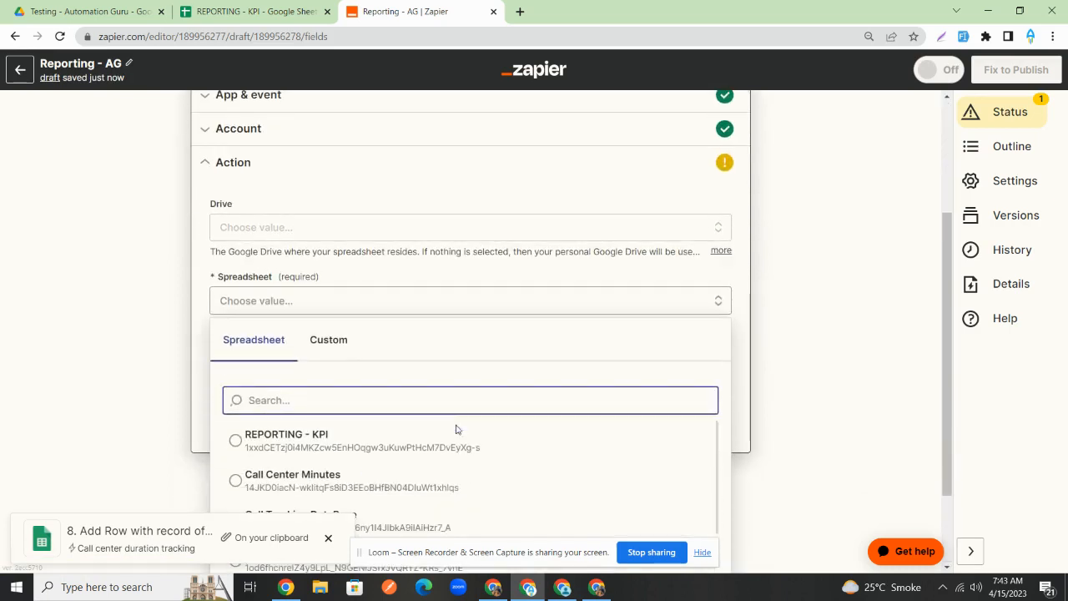
left_click(403, 451)
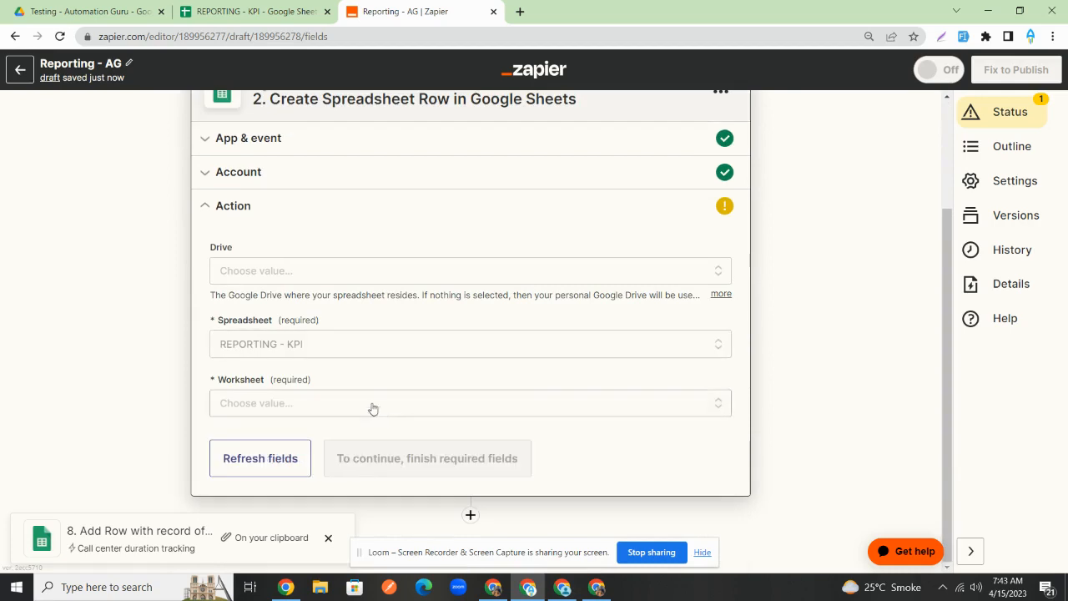
left_click(353, 403)
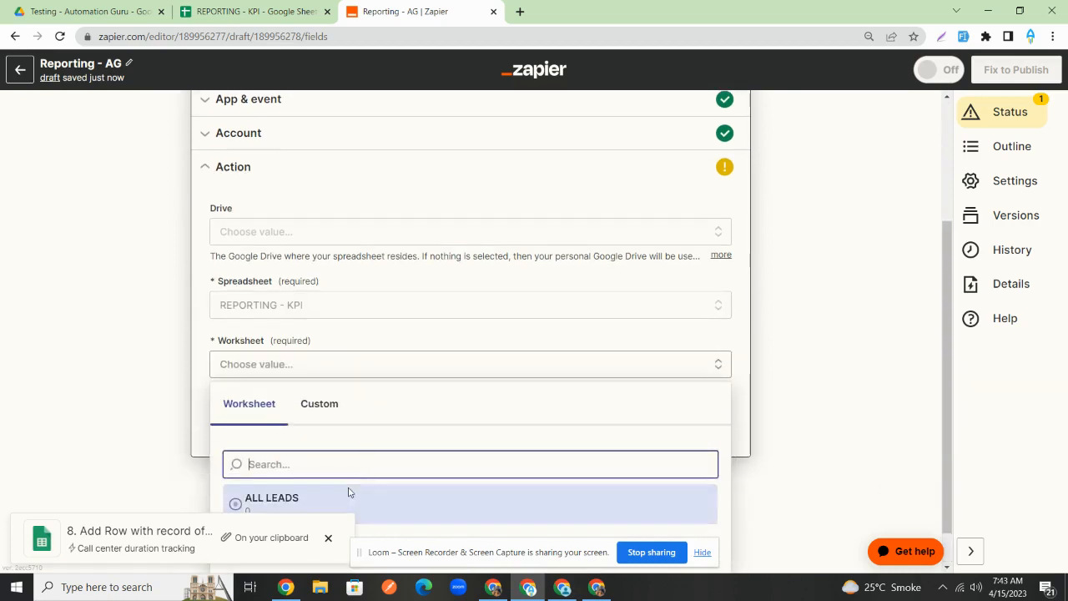
left_click(348, 492)
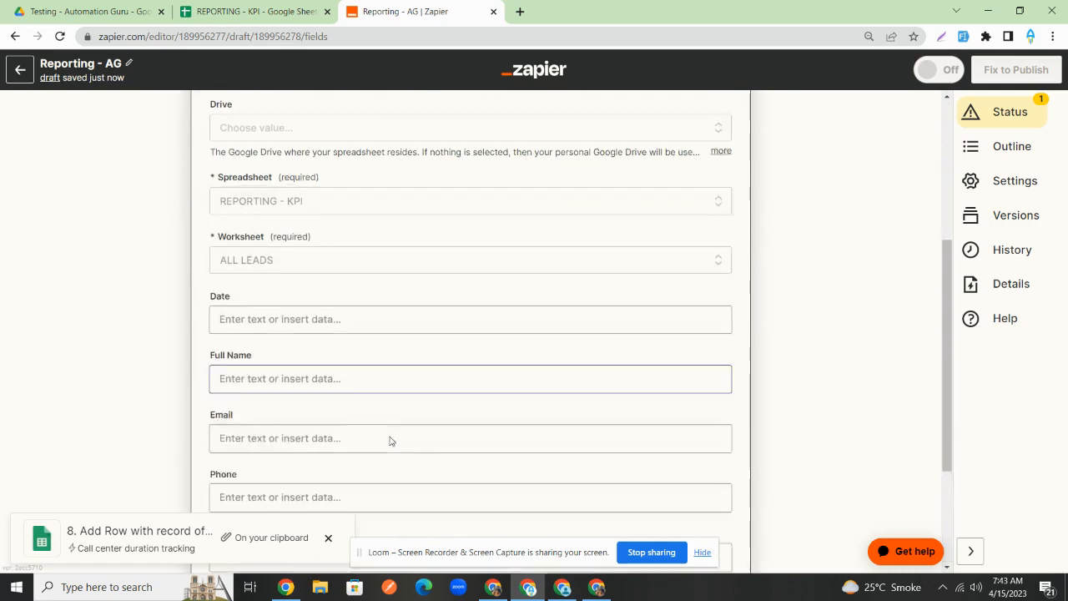
- Map the trigger's Date Created into the Date column, discarding the zap_meta_human_now attempts
left_click(342, 338)
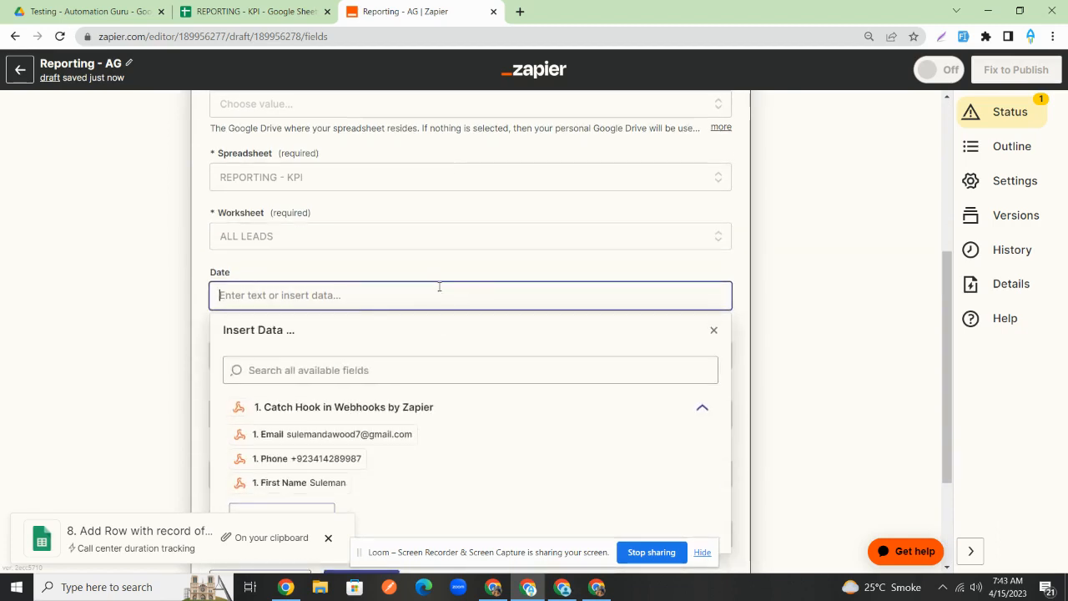
type("{{")
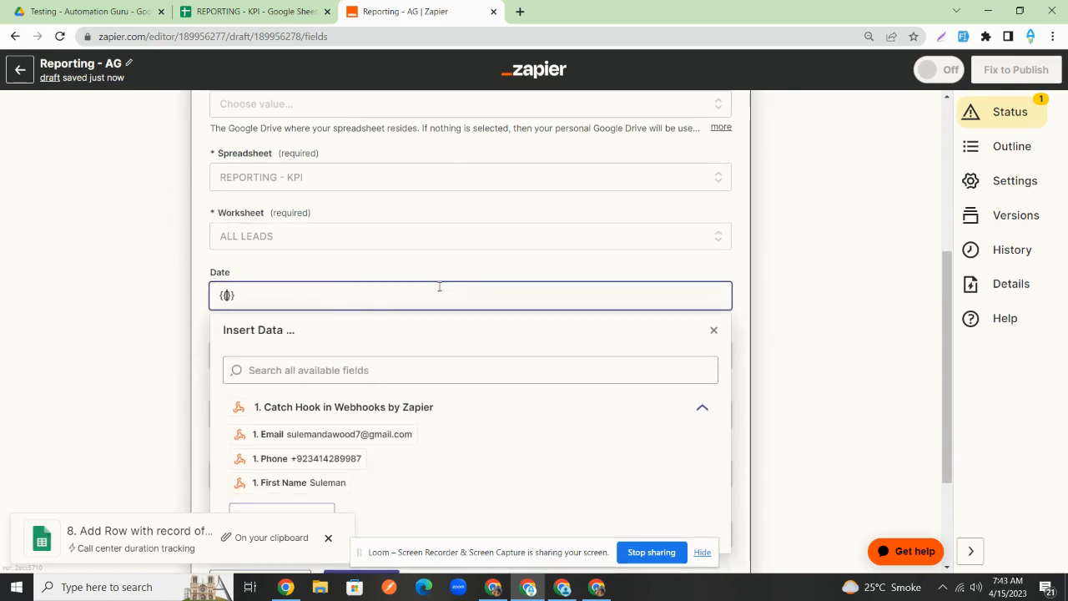
type("za")
key("BackSpace")
key("BackSpace")
key("BackSpace")
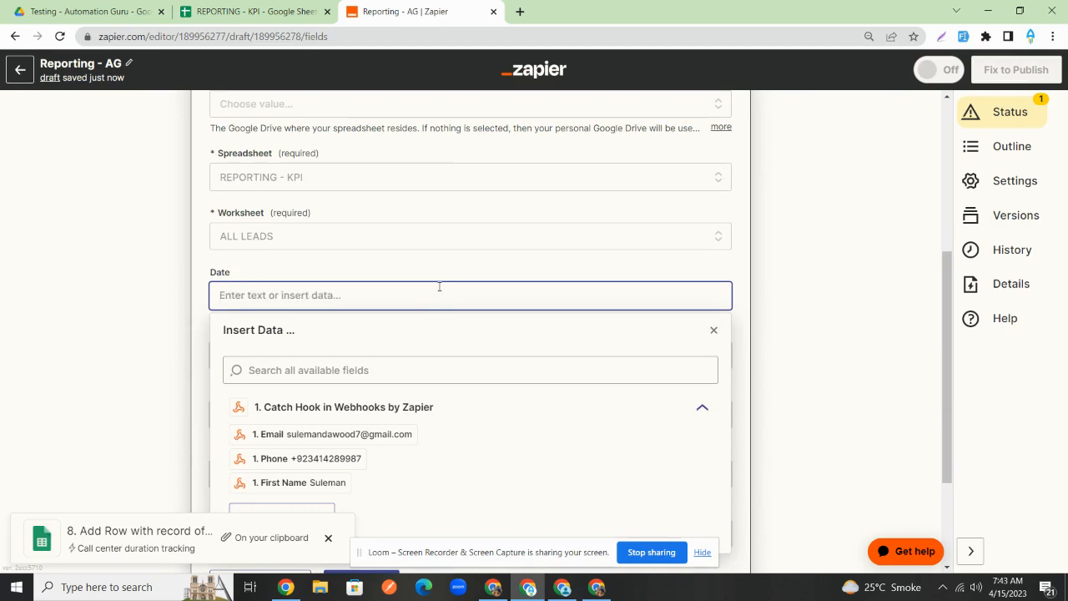
type("{{")
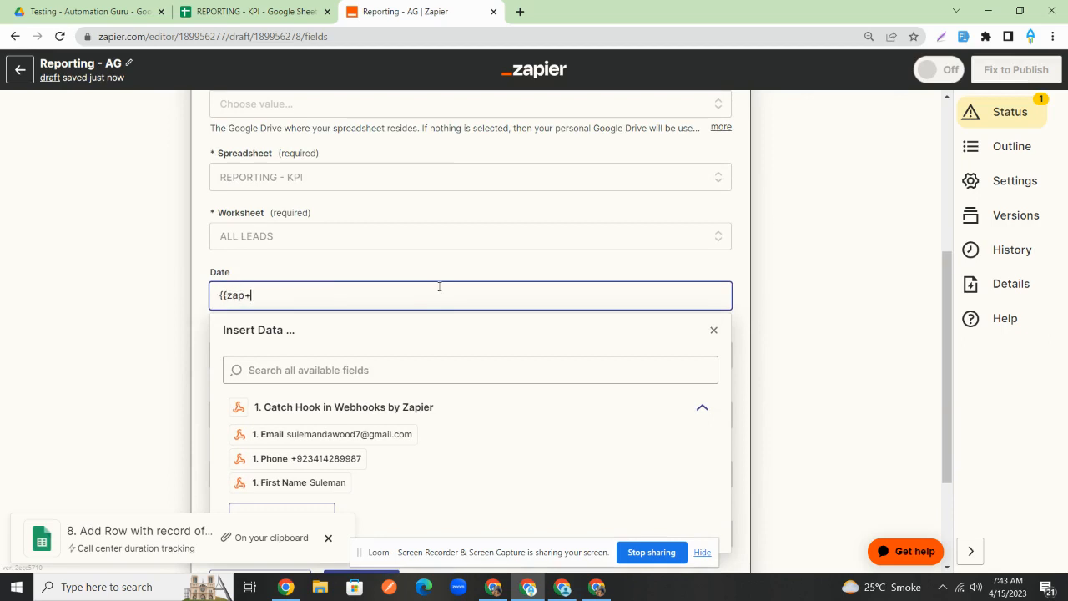
type("zap_human")
key("ctrl+a")
key("BackSpace")
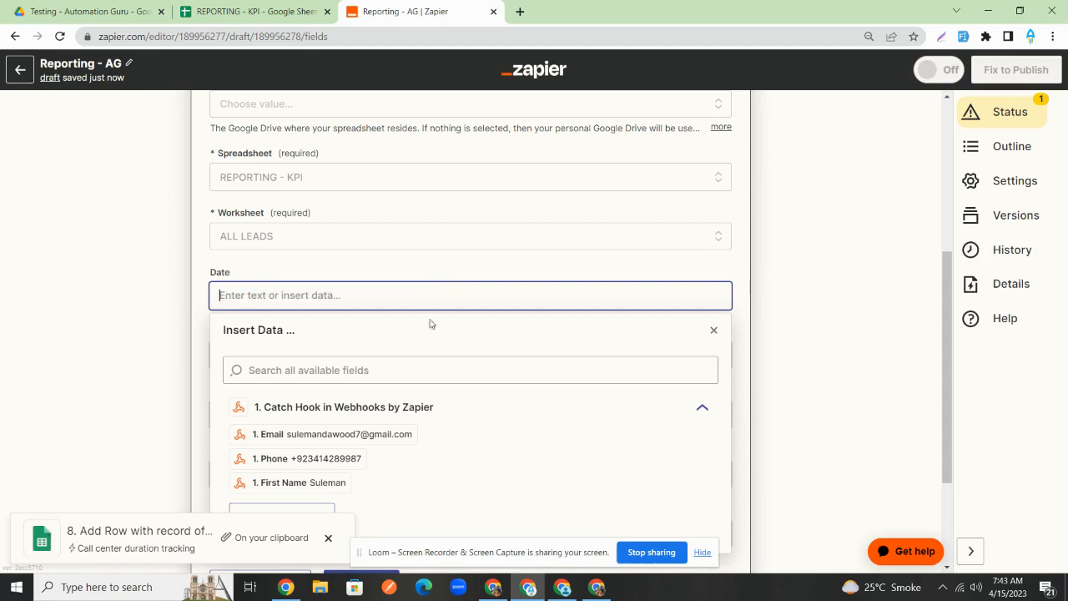
left_click(384, 377)
type("date")
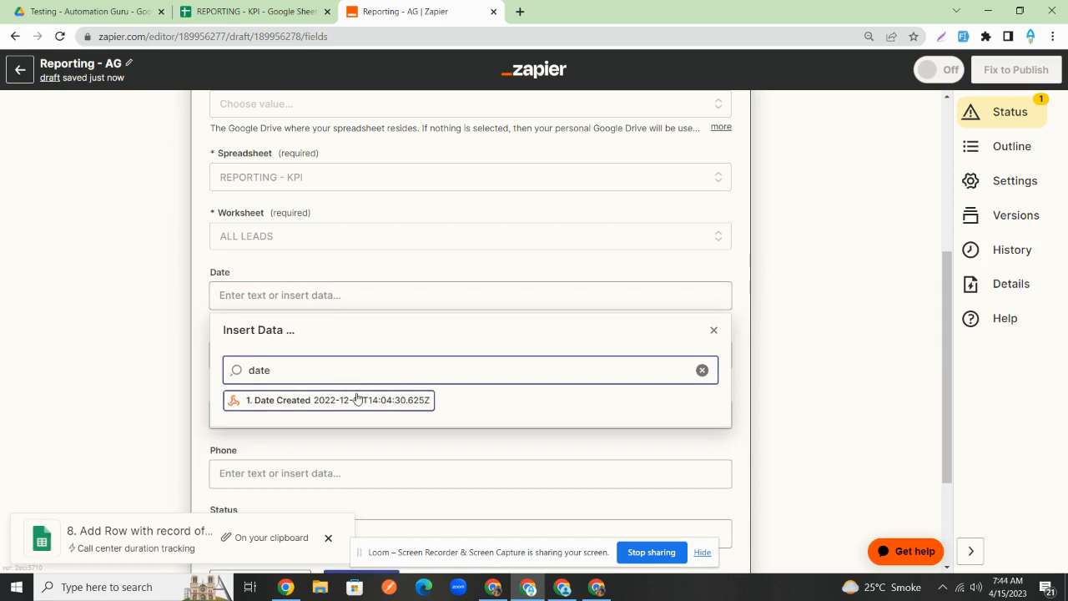
left_click(354, 399)
left_click(772, 222)
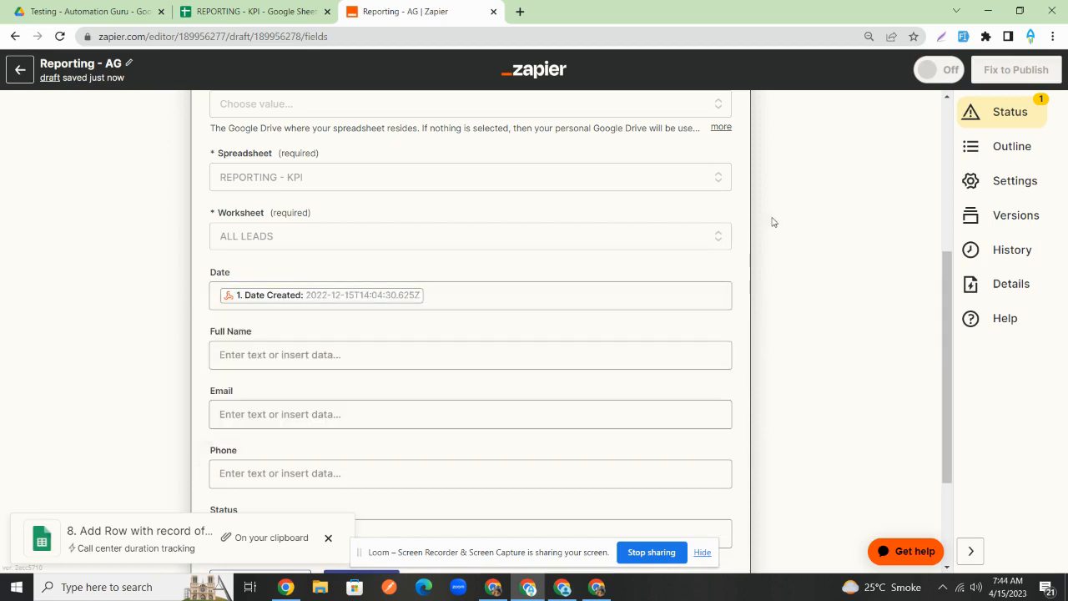
scroll(522, 288, "down", 2)
left_click(396, 250)
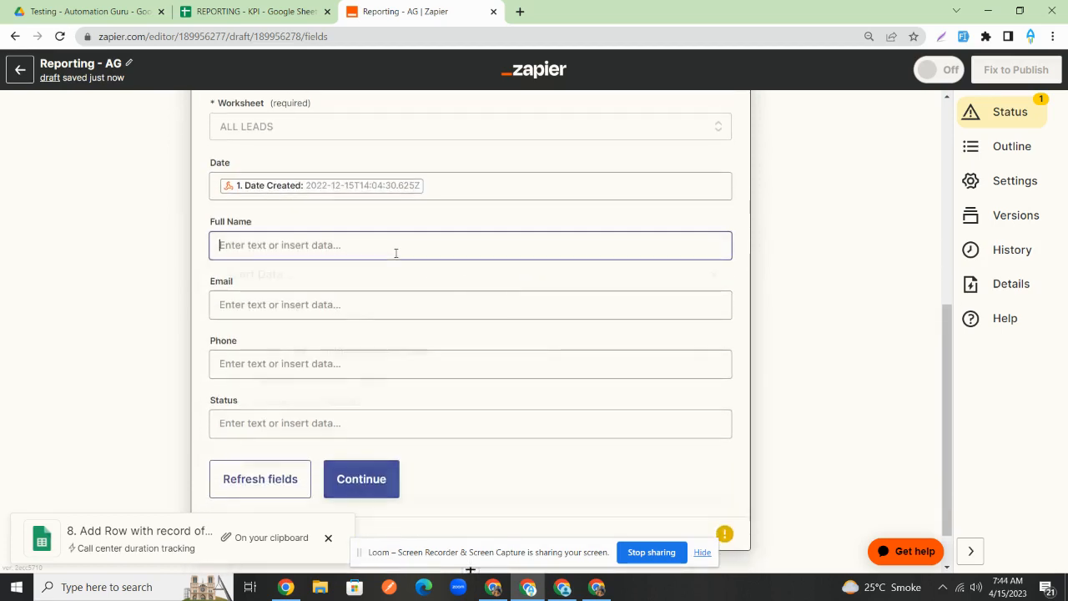
left_click(507, 187)
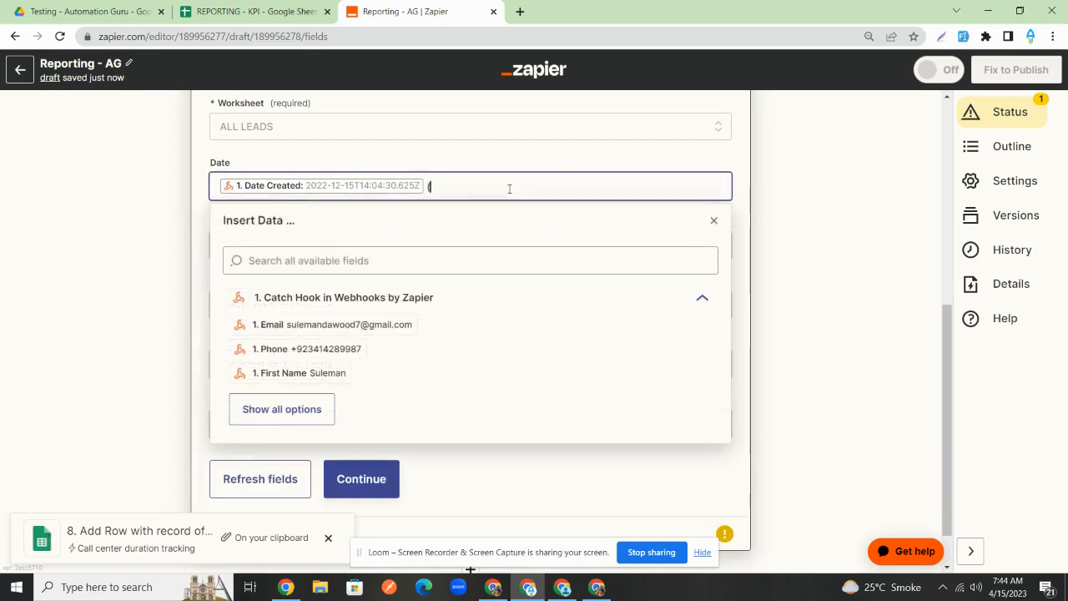
type("{{zap_meta_human")
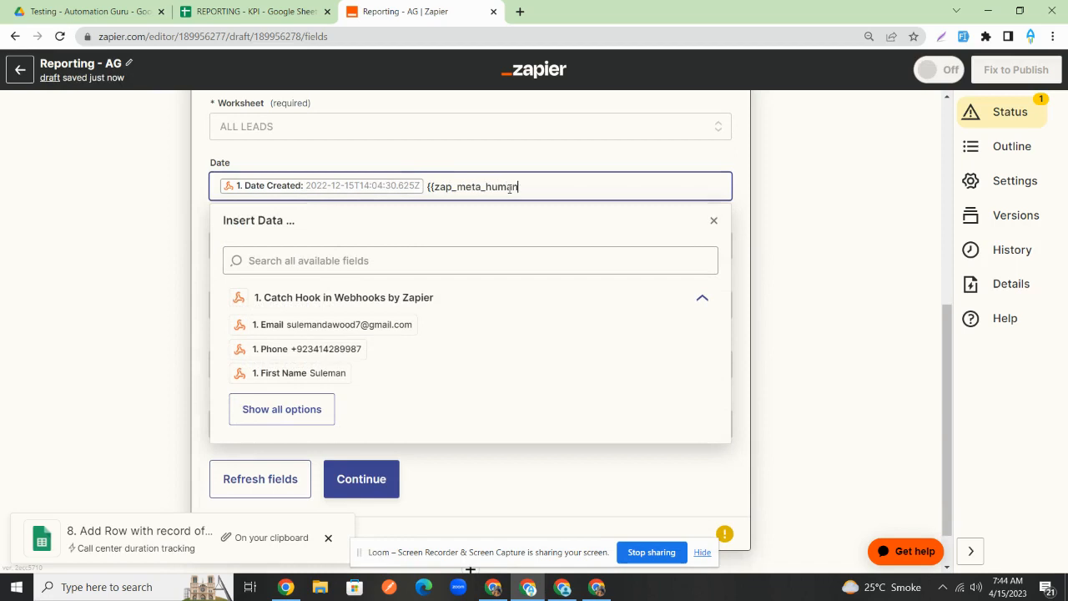
type("_now")
type("}}")
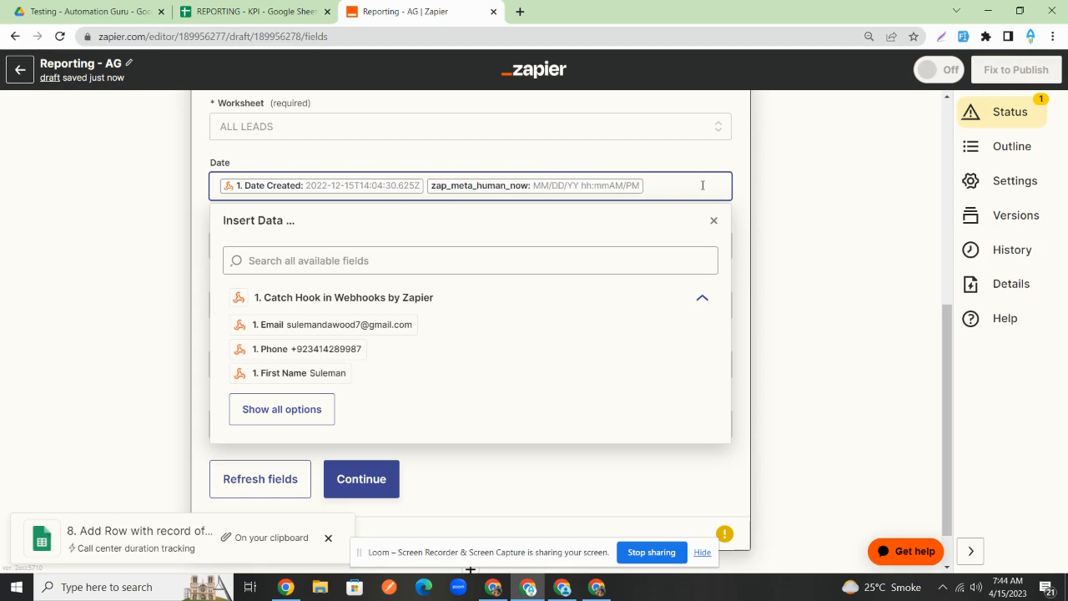
key("BackSpace")
left_click(782, 197)
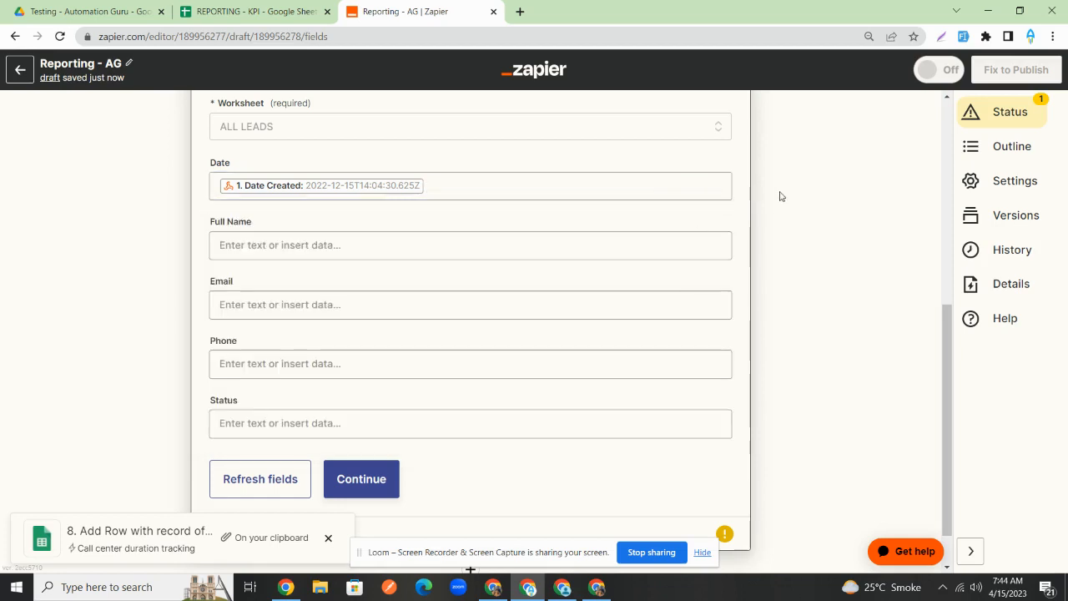
- Map the lead's Full Name, Email and Phone into their matching columns
left_click(452, 245)
left_click(442, 318)
type("nMW")
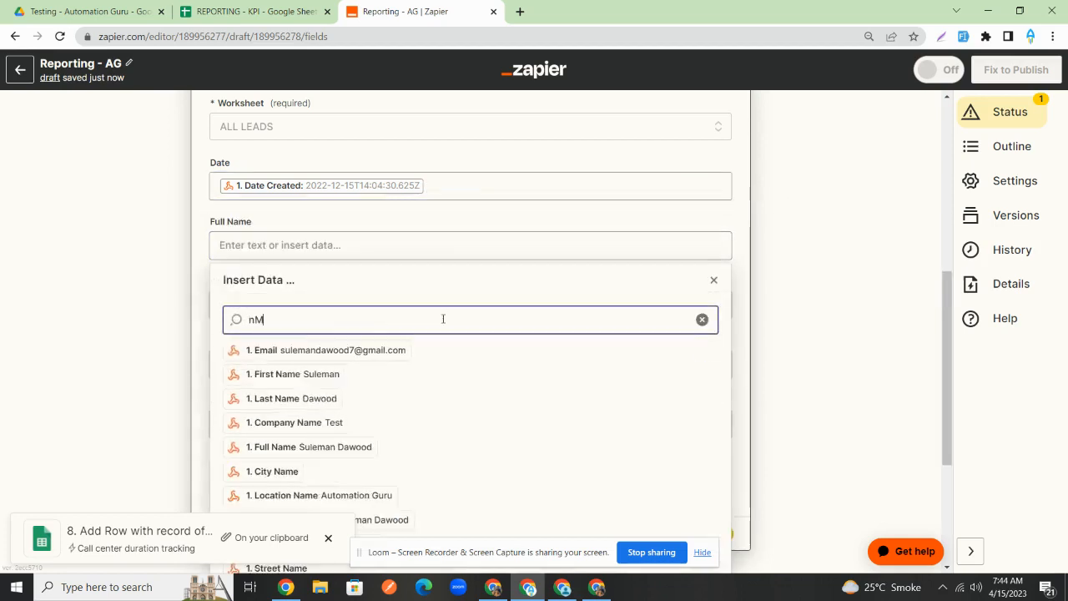
key("BackSpace")
key("BackSpace")
key("BackSpace")
type("name")
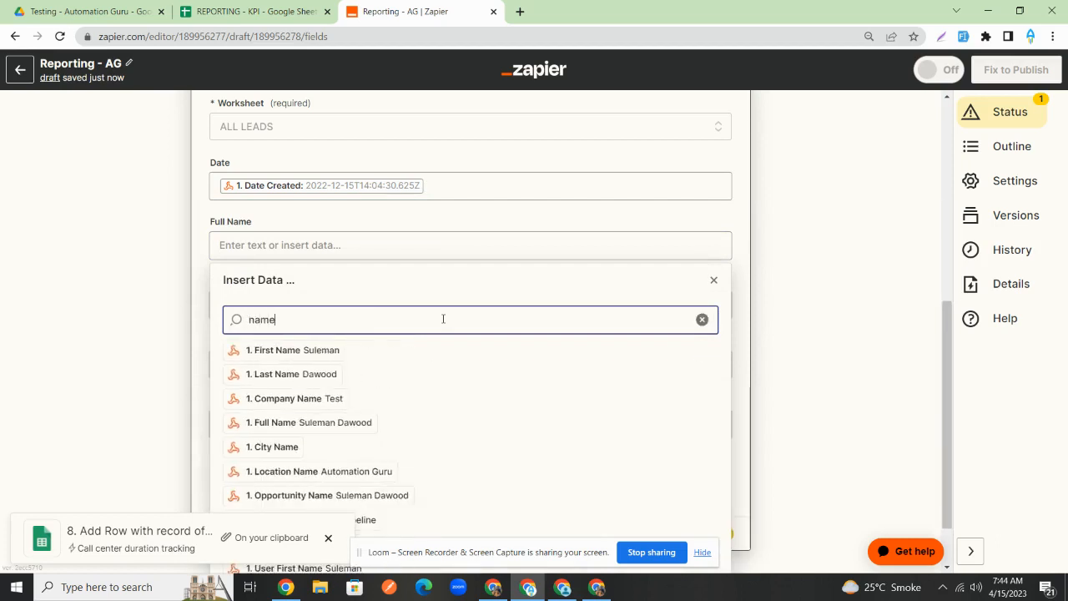
left_click(348, 422)
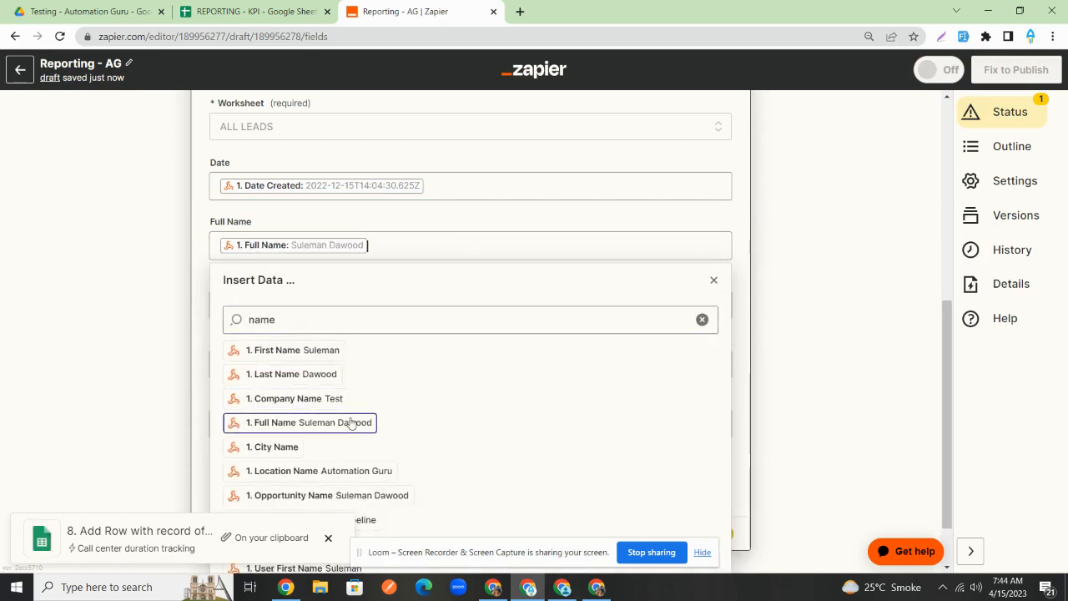
left_click(772, 287)
left_click(436, 291)
left_click(420, 377)
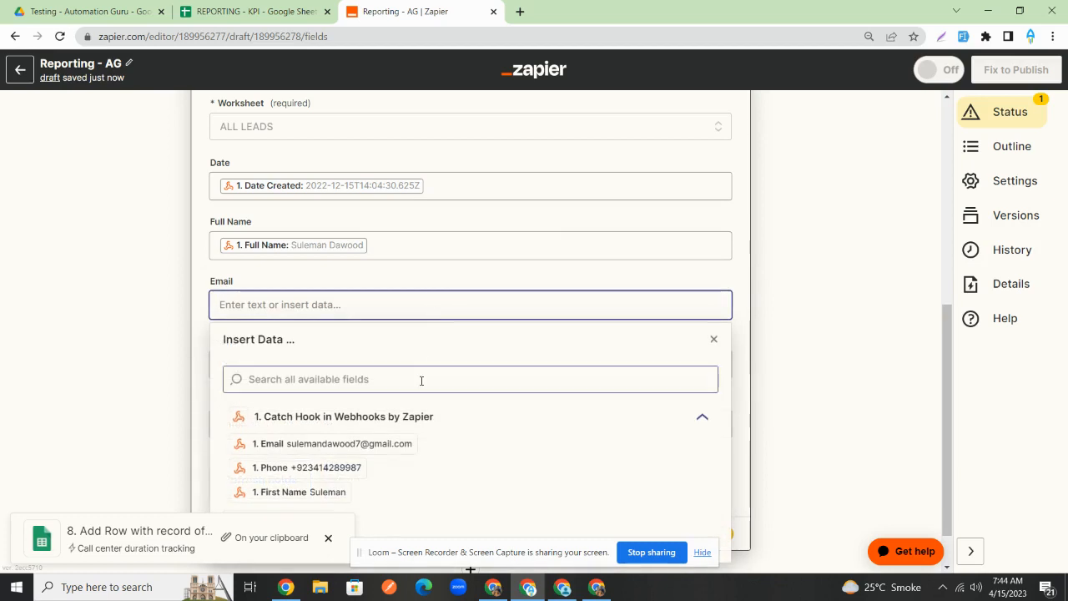
type("ema")
left_click(362, 408)
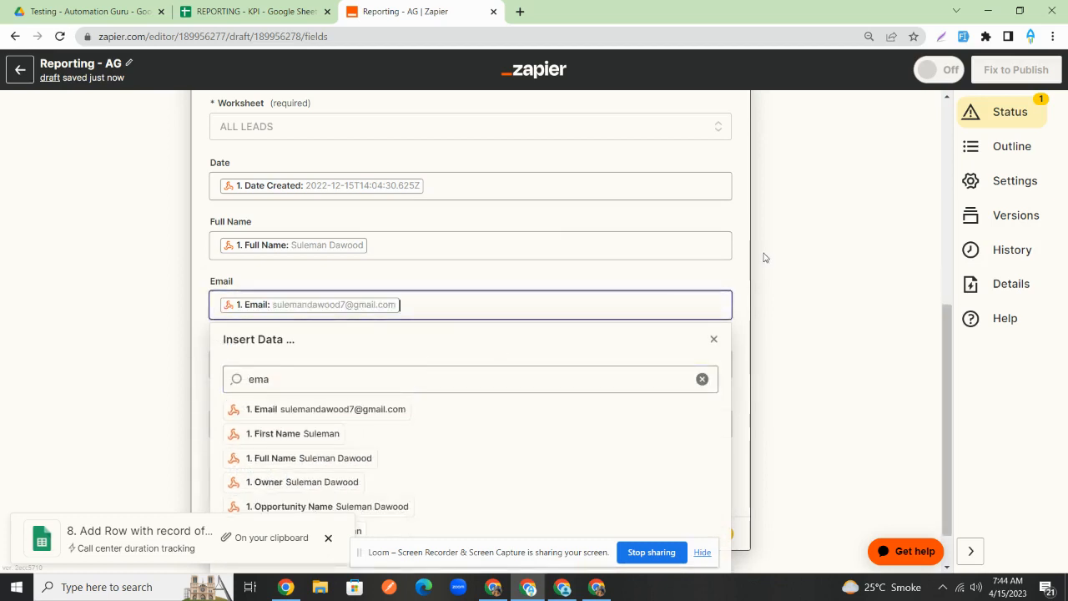
left_click(765, 255)
left_click(384, 364)
left_click(384, 429)
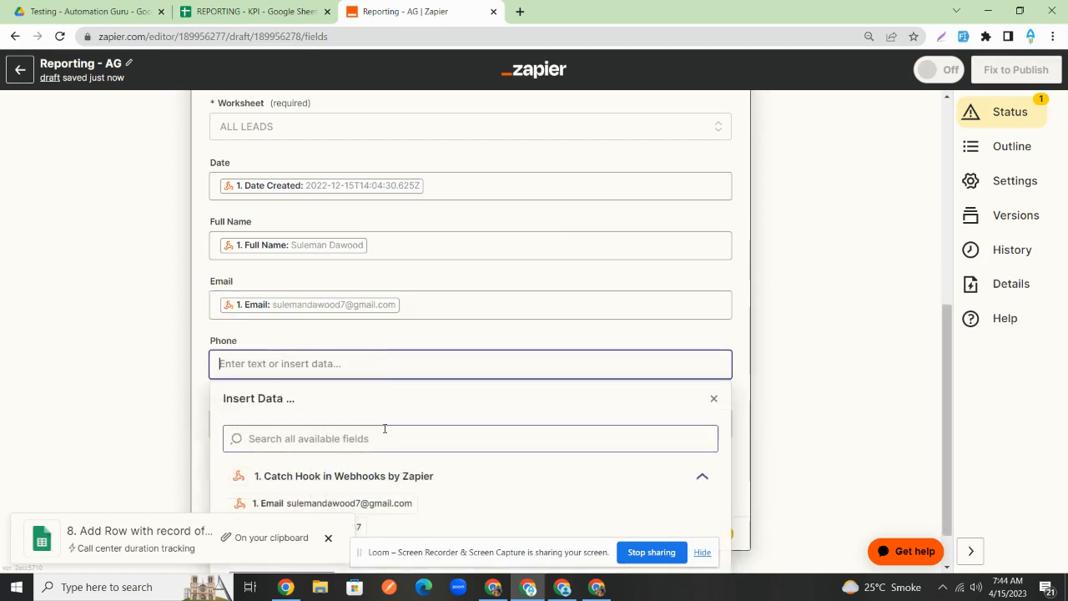
type("phone")
left_click(300, 468)
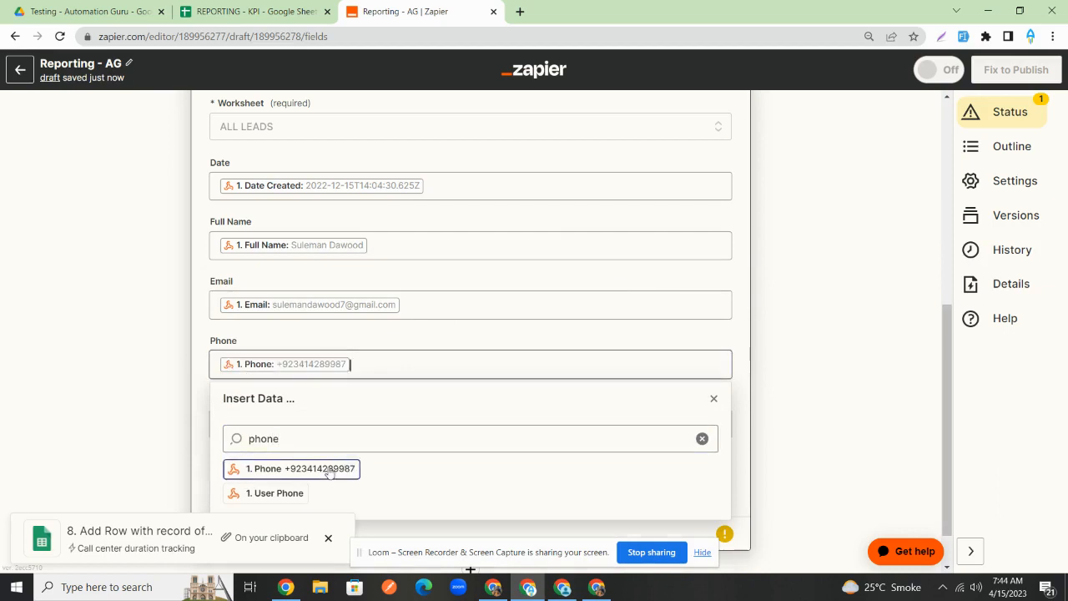
left_click(830, 241)
- Map Lead Status into the Status column and run the test action
scroll(706, 297, "down", 1)
left_click(474, 364)
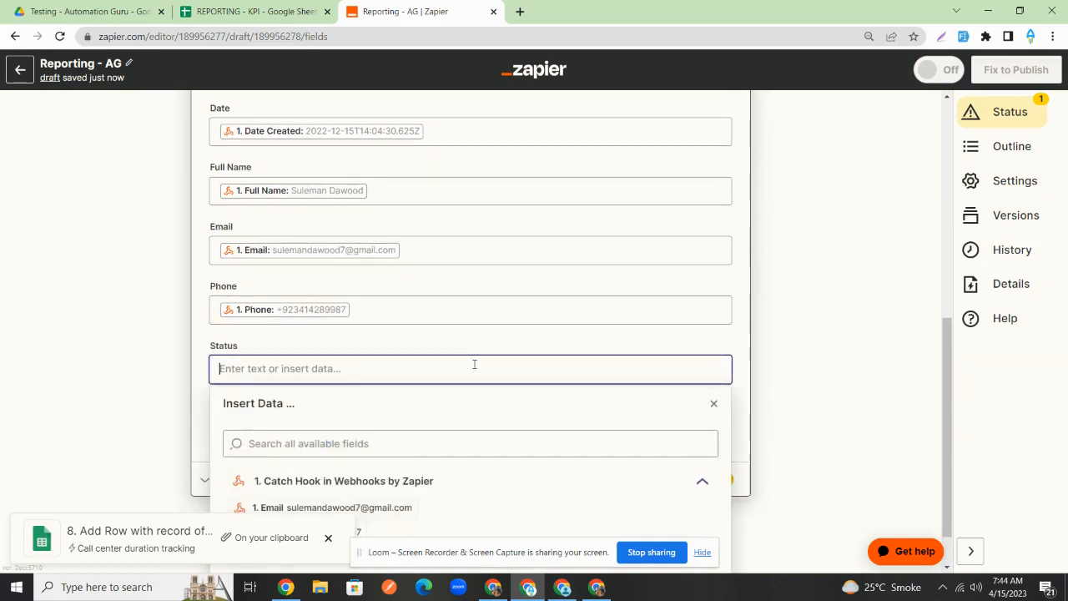
left_click(441, 414)
type("stat")
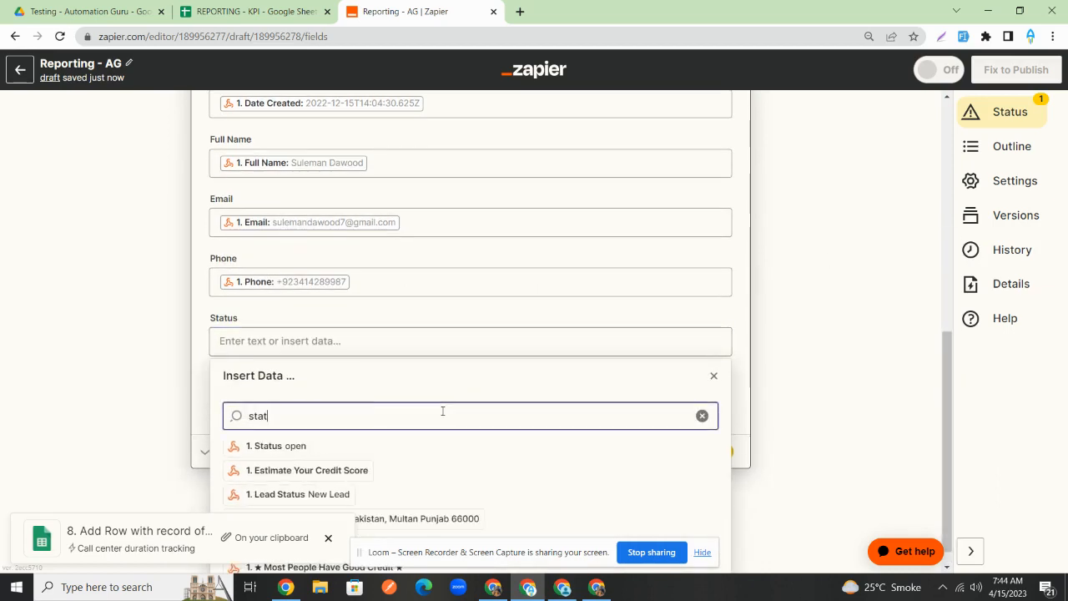
type("u")
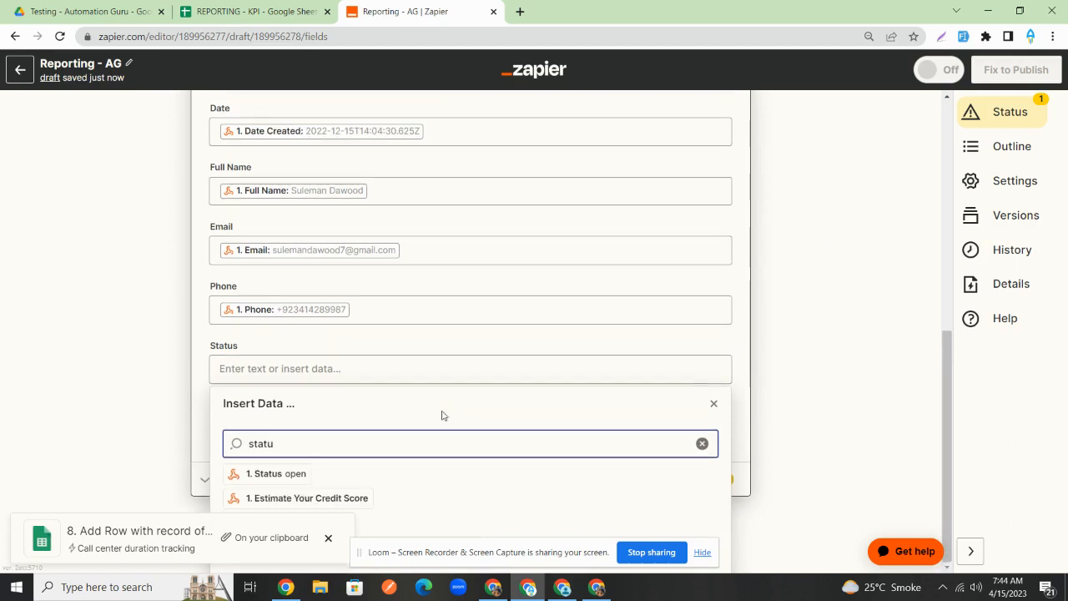
key("BackSpace")
key("ctrl+a")
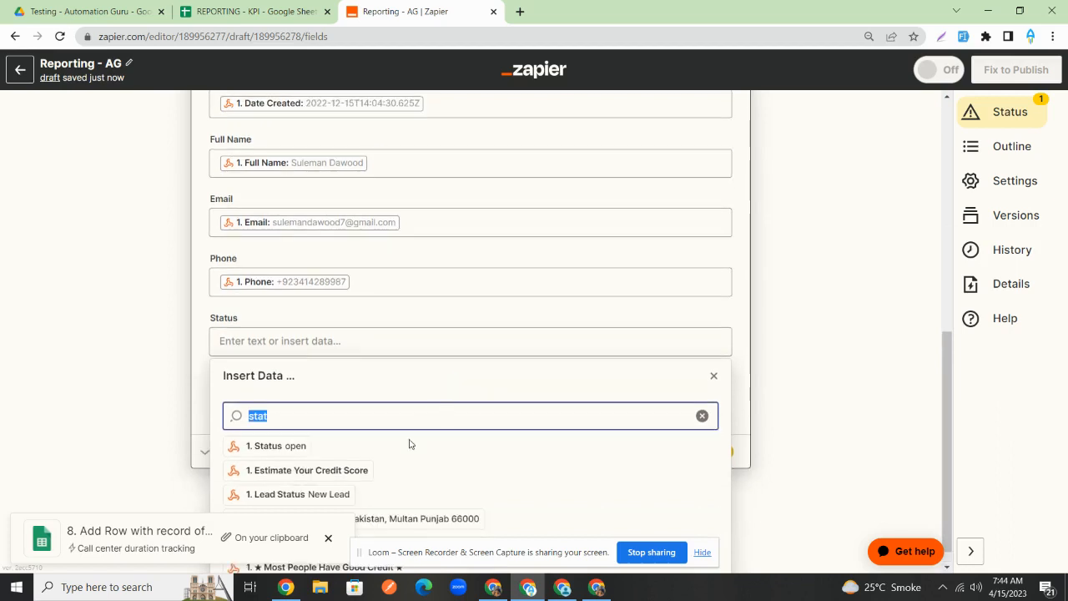
left_click(298, 494)
left_click(827, 292)
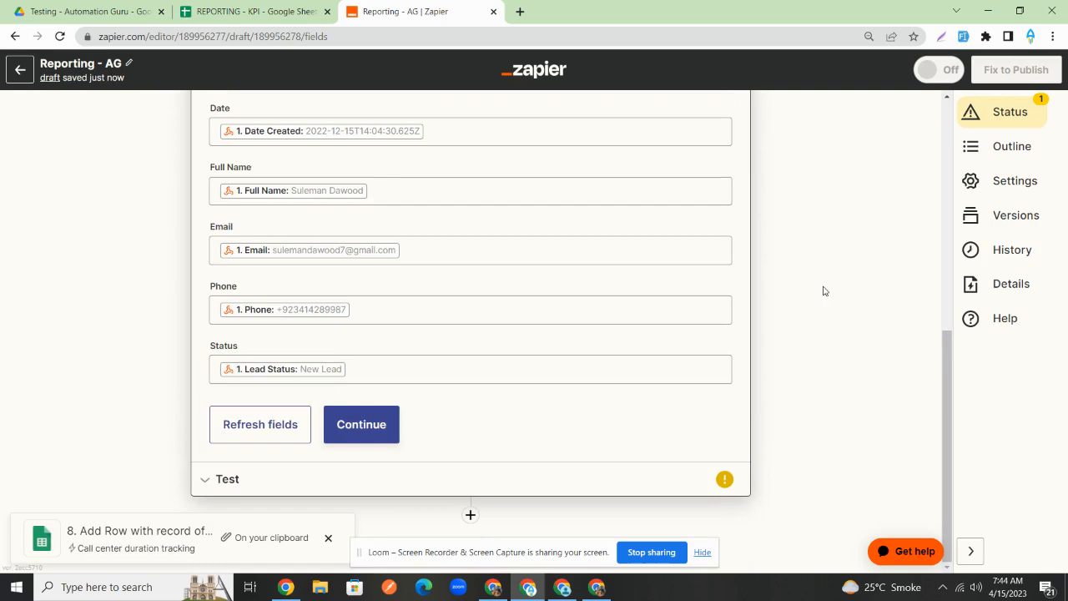
left_click(392, 430)
left_click(334, 457)
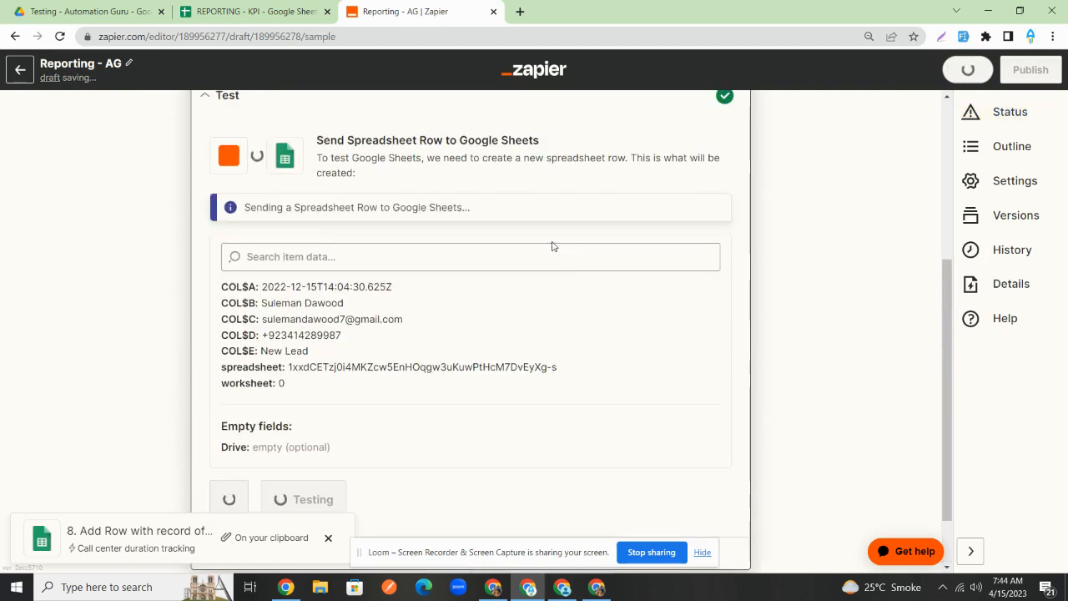
left_click(265, 11)
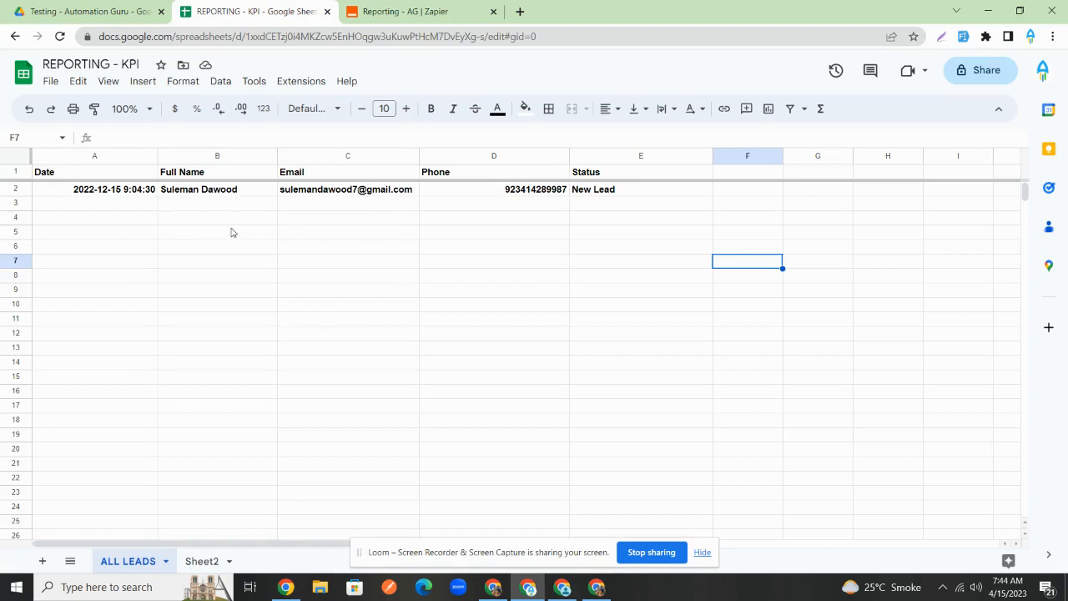
- Glance between Sheet2 and ALL LEADS, ending on the empty Sheet2
left_click(202, 561)
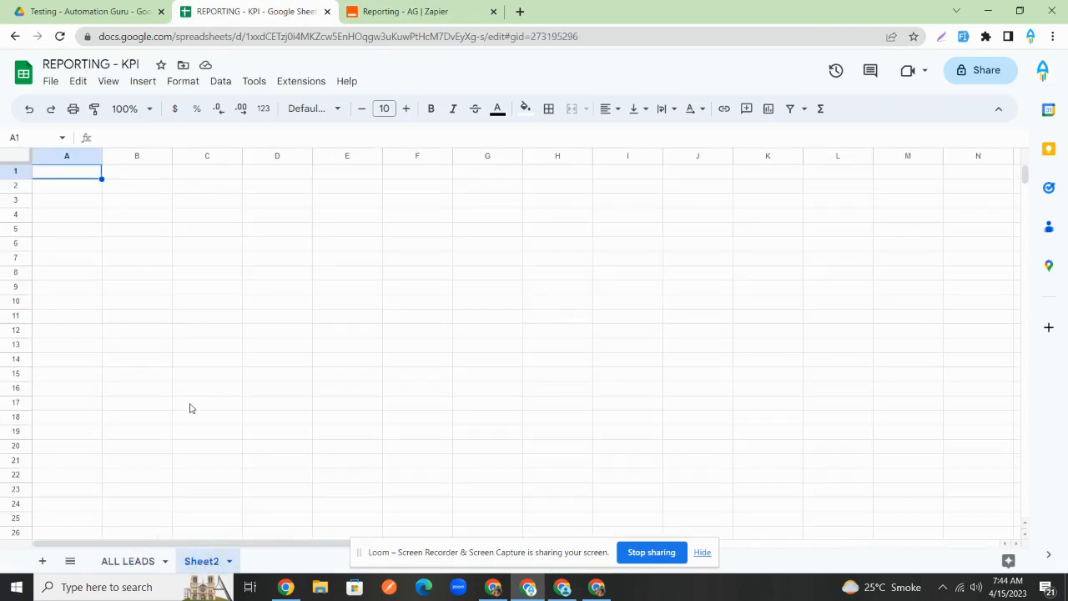
left_click(140, 559)
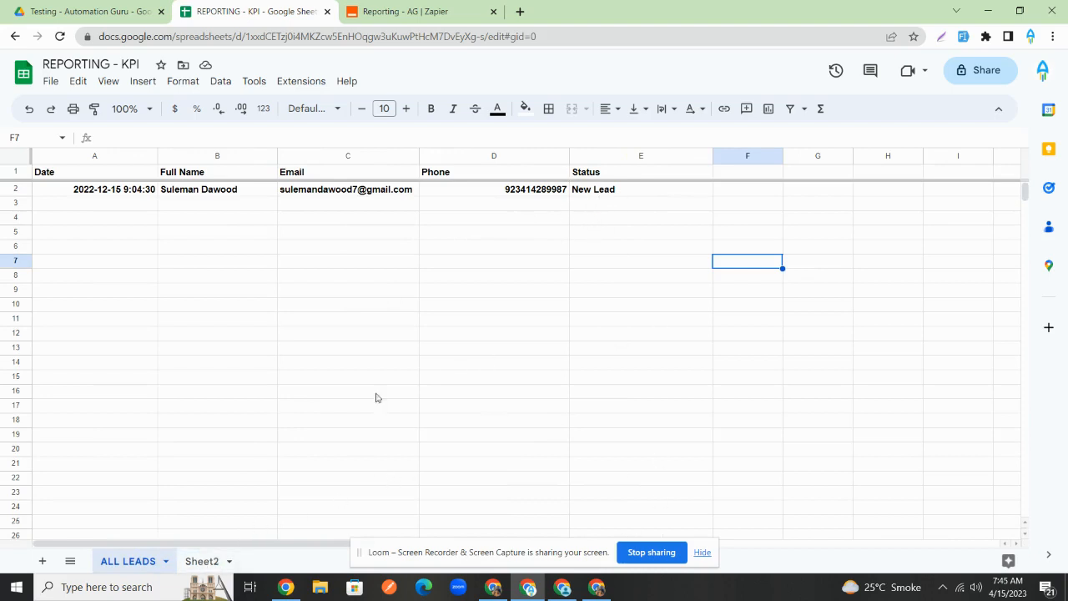
left_click(200, 563)
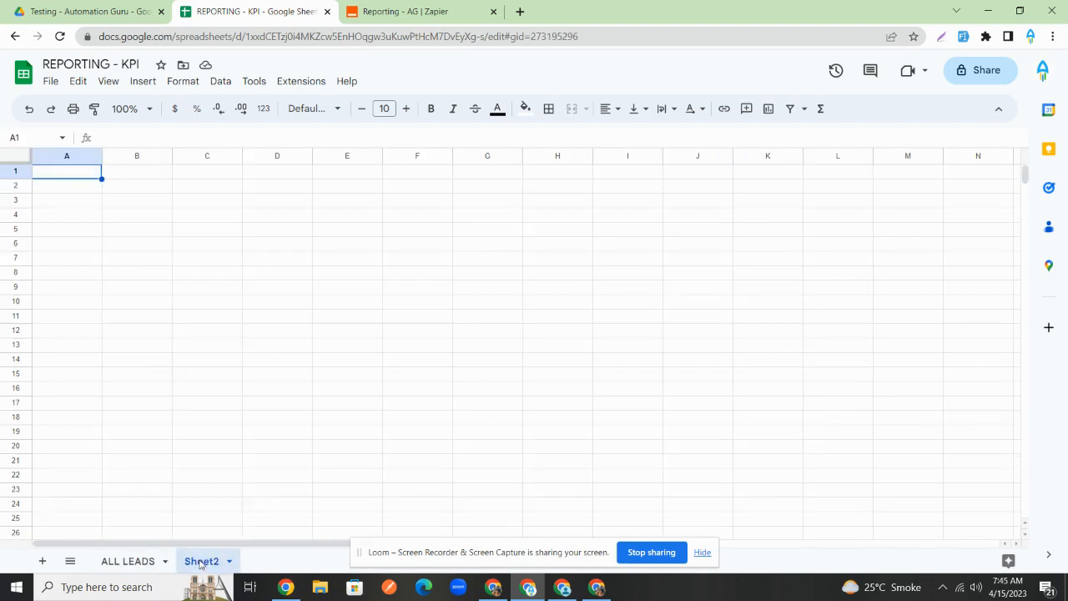
- Enter 'New Leads' as the A1 header on Sheet2, correcting the misspelt 'New Leds'
double_click(82, 177)
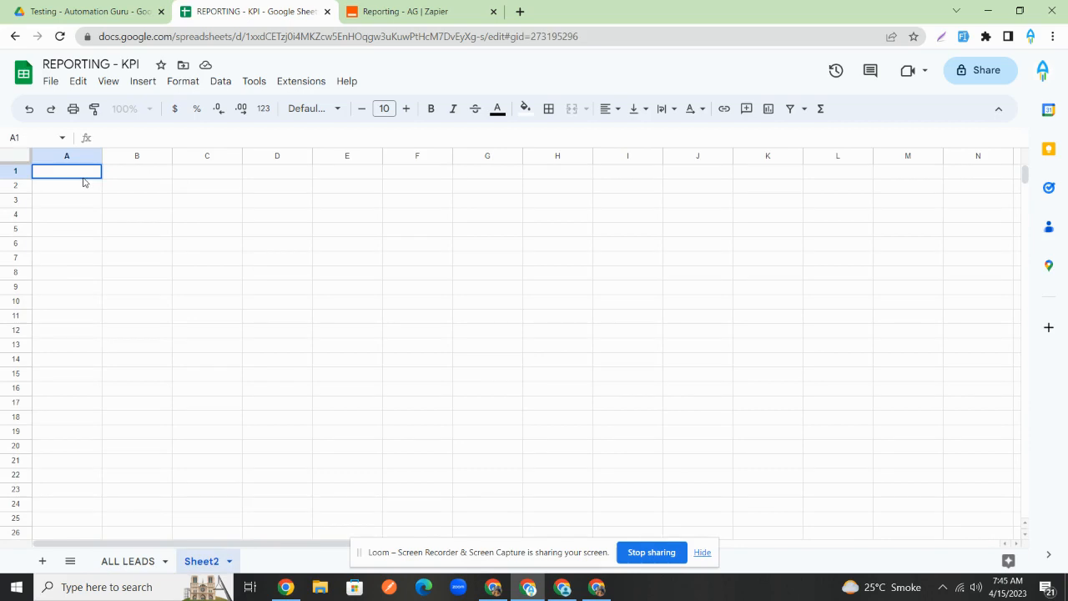
type("New Leds")
key("Tab")
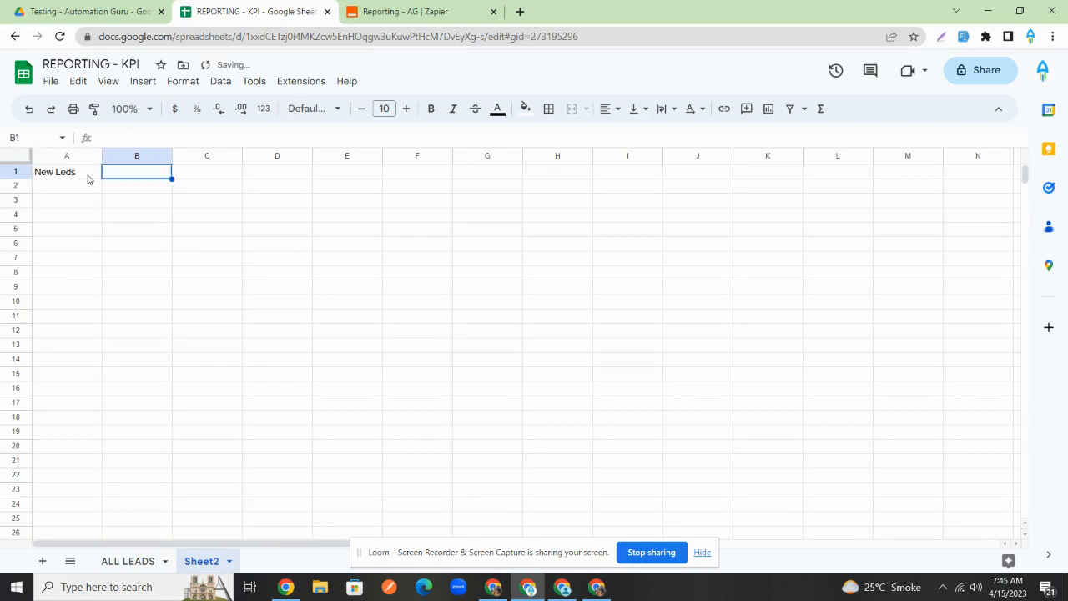
left_click(128, 560)
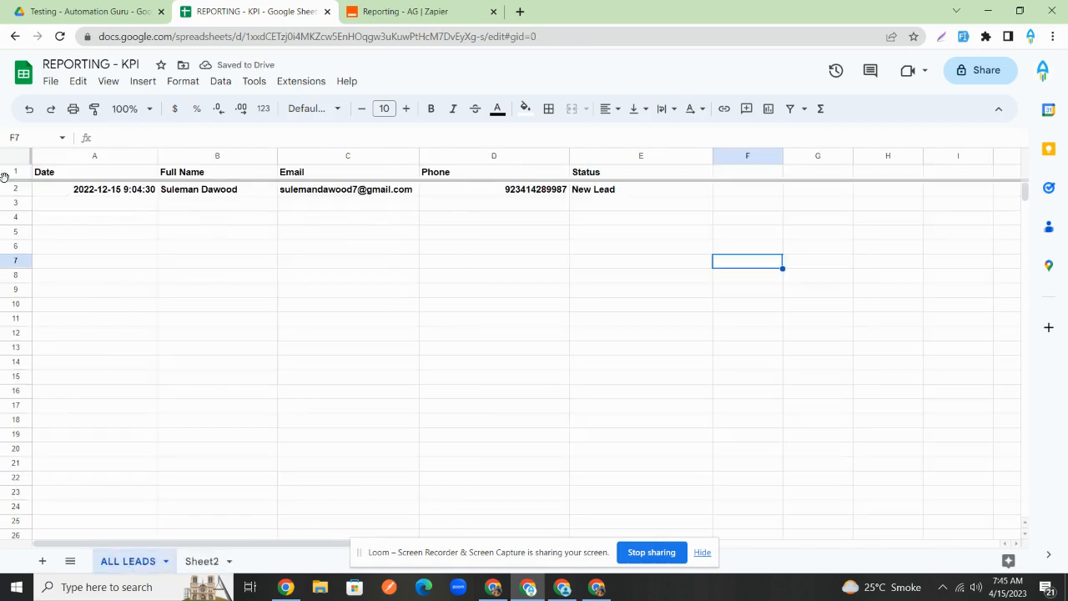
left_click(201, 561)
left_click(75, 175)
double_click(79, 173)
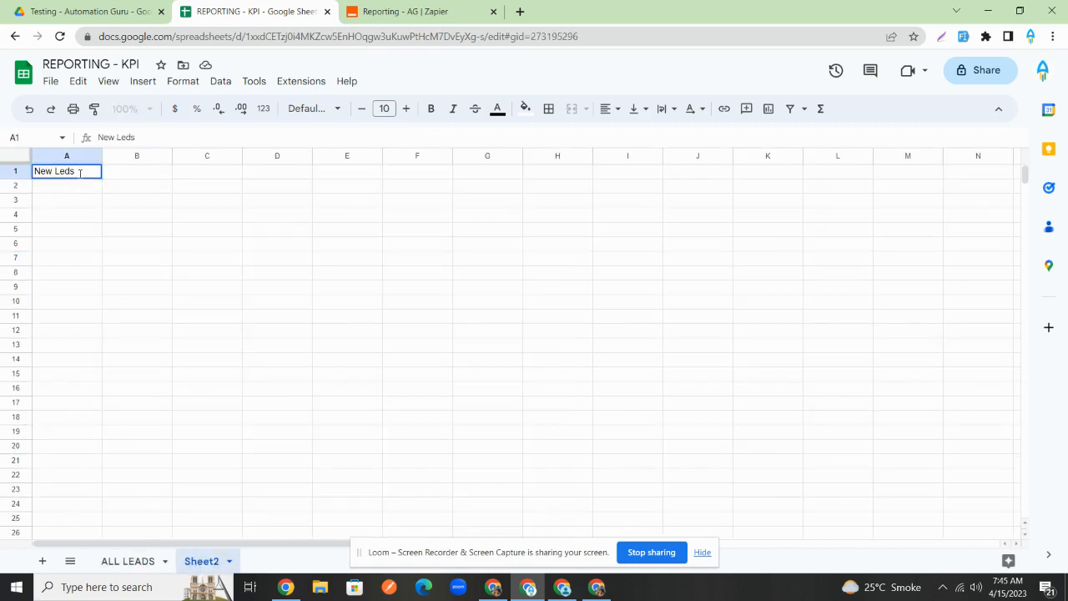
key("ctrl+a")
type("new Leads")
key("Tab")
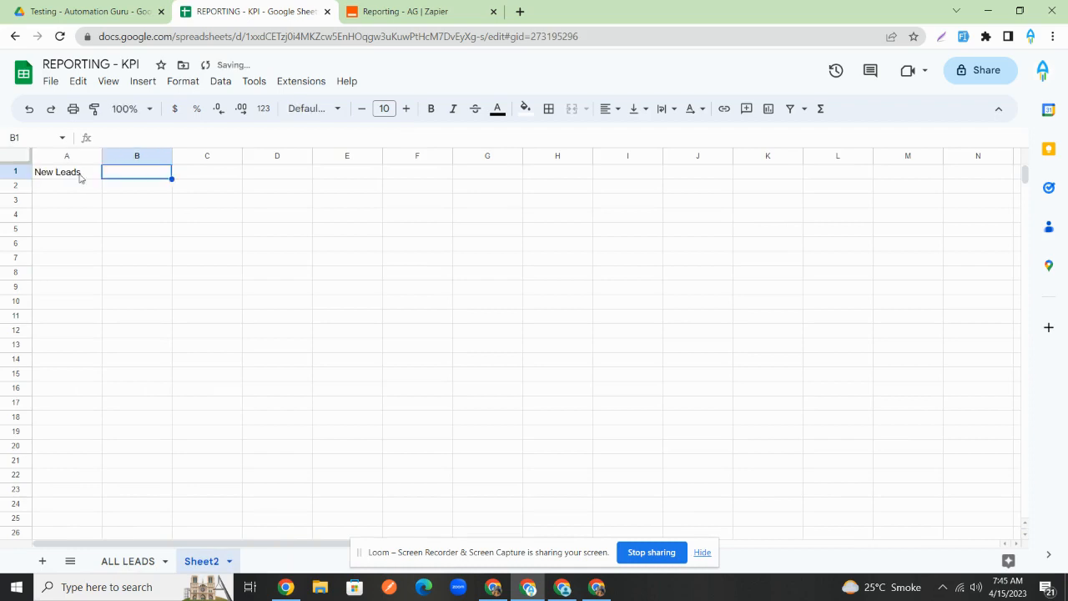
- Add the 'Appointment booked' header in B1 and widen columns A and B to fit
type("Appointment")
type("booked")
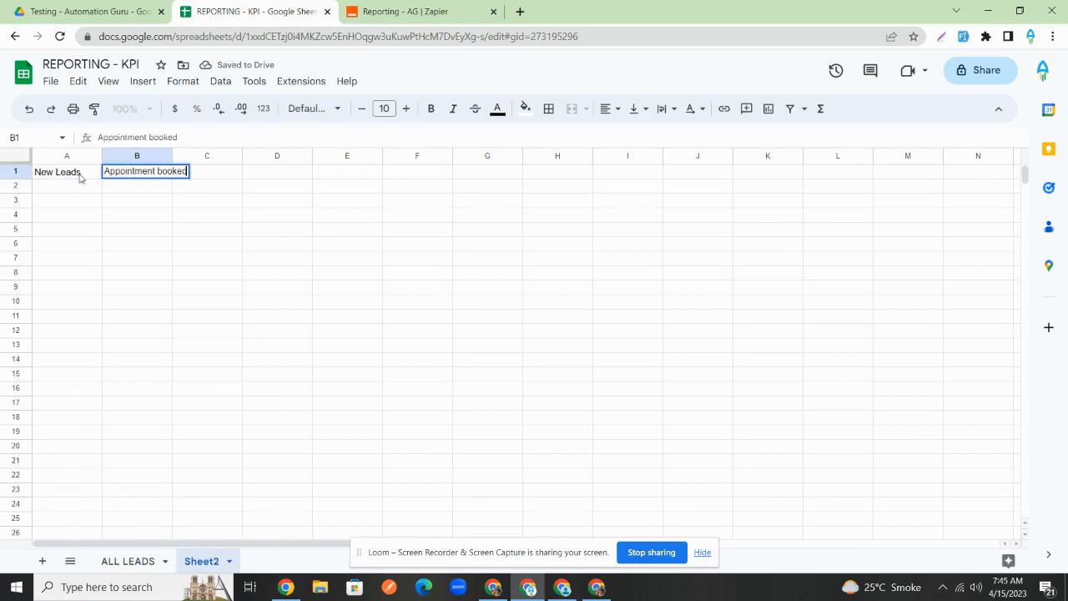
key("Tab")
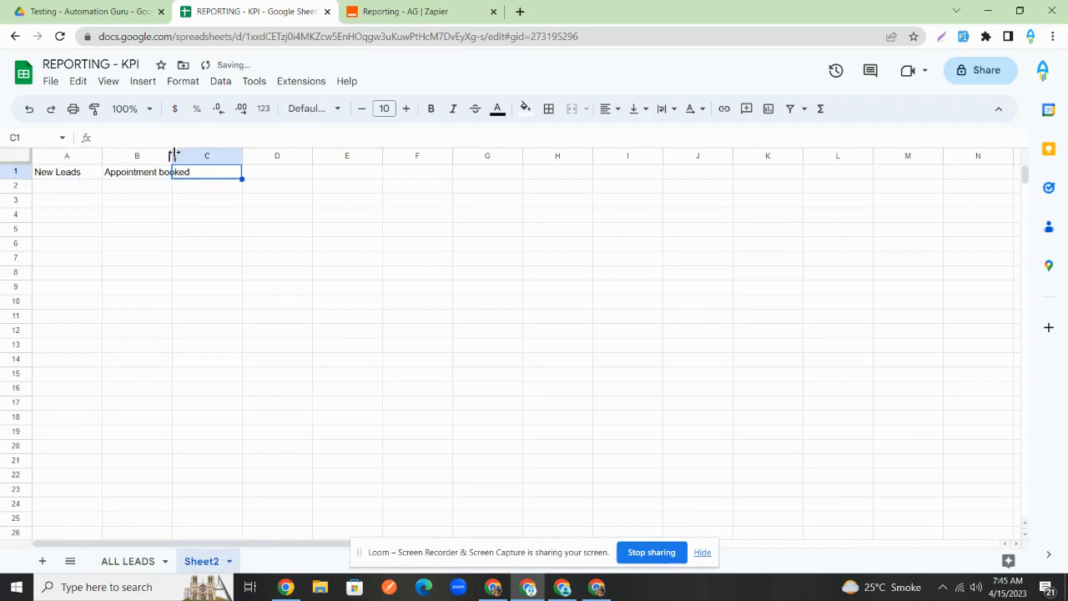
left_click_drag(172, 155, 210, 156)
left_click_drag(104, 156, 138, 155)
- Fill C1 and D1 with the headers 'No Show' and 'Sold'
type("No Show")
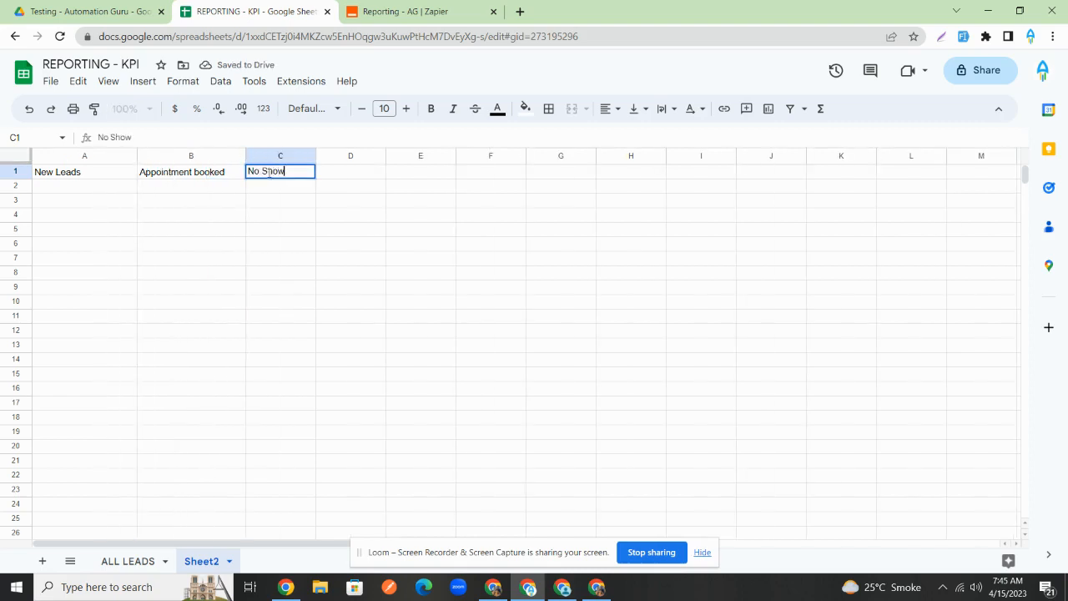
key("Tab")
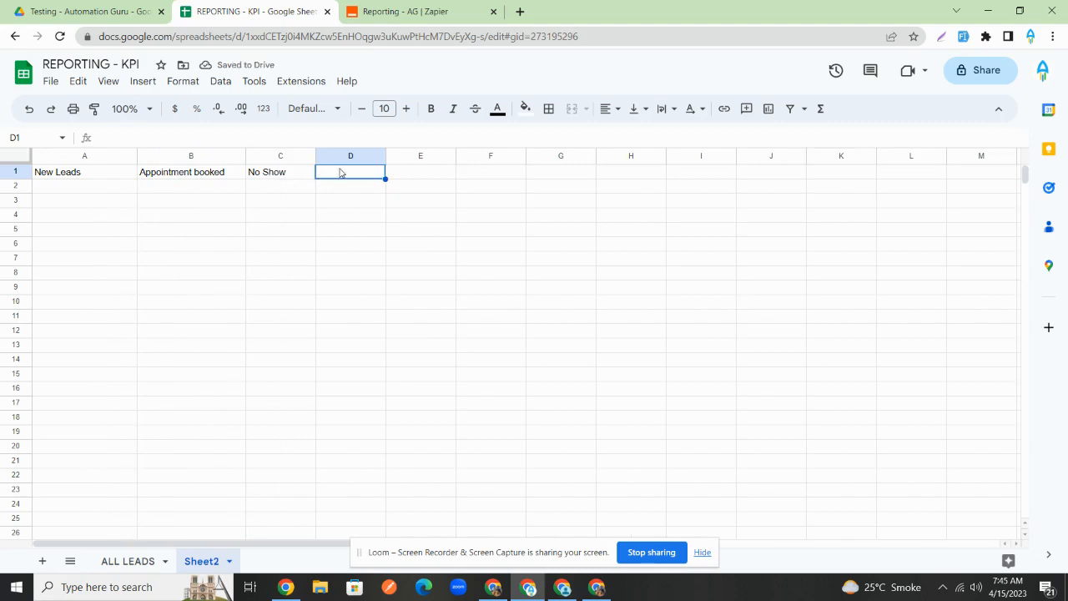
type("Sold")
left_click(418, 206)
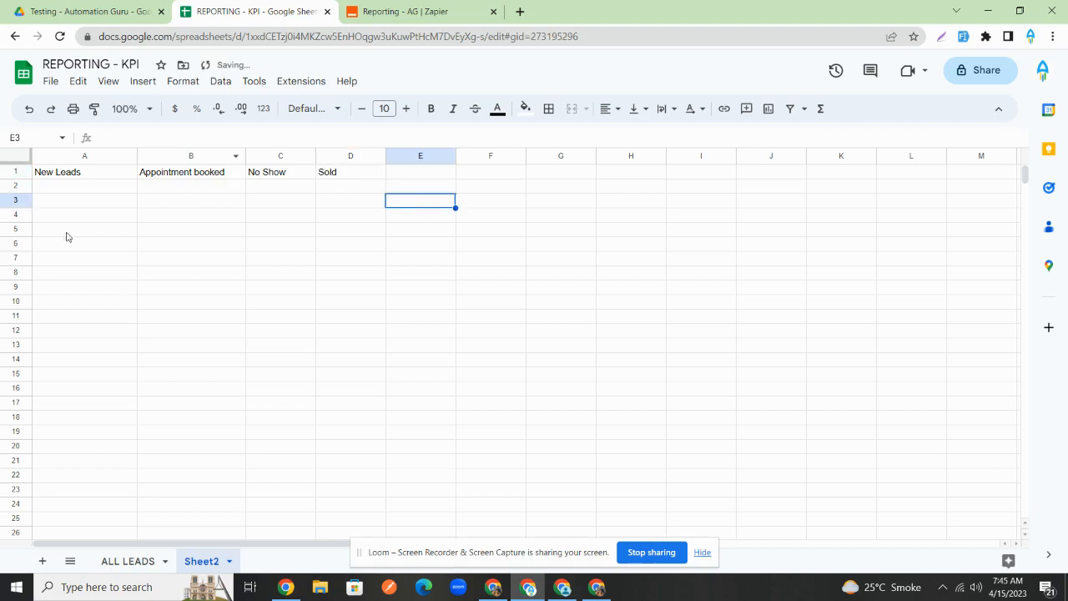
left_click(101, 190)
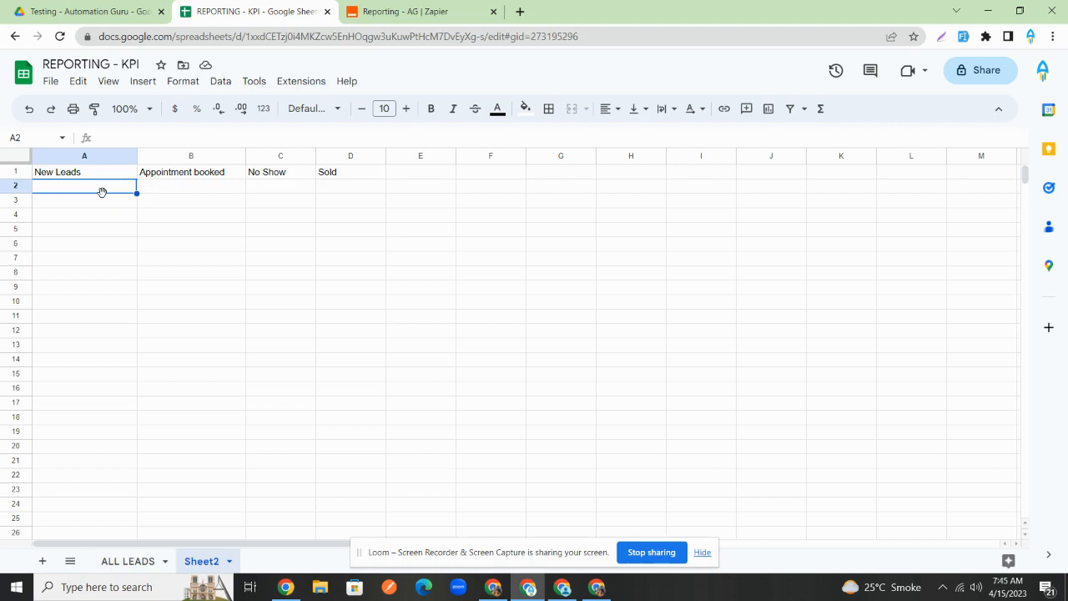
- Start =COUNTIF('ALL LEADS'!E2:E in Sheet2 cell A2, taking E2 from the ALL LEADS Status column
double_click(105, 190)
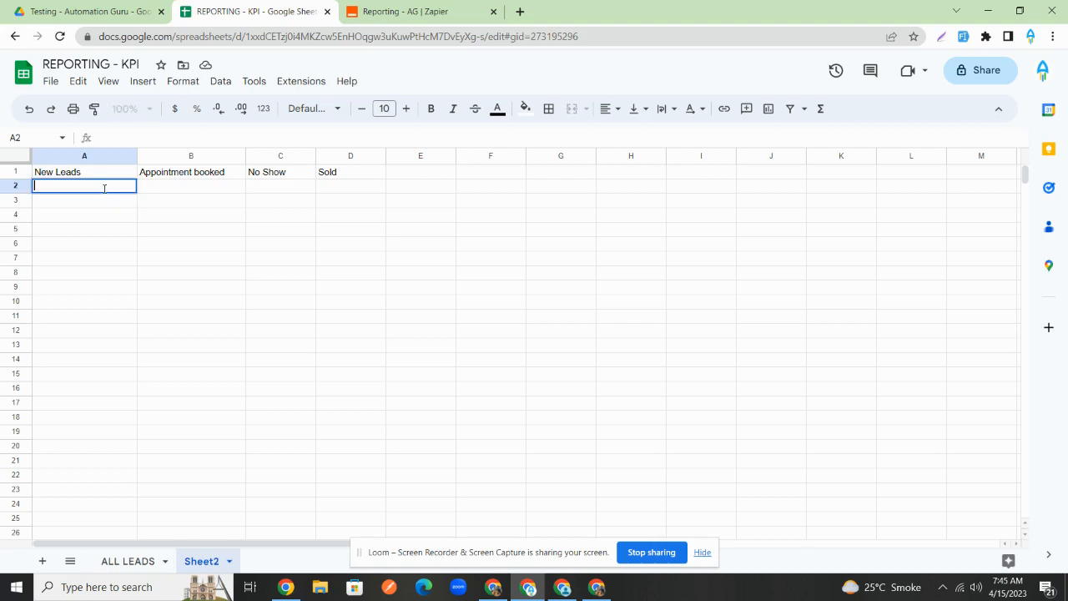
type("=countif")
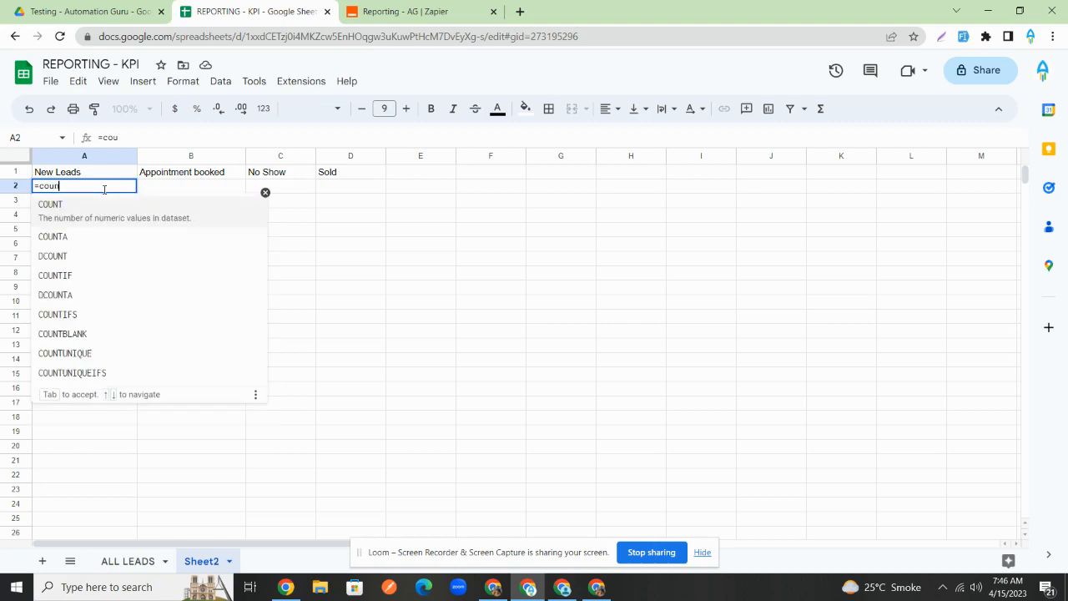
key("BackSpace")
key("BackSpace")
type("if")
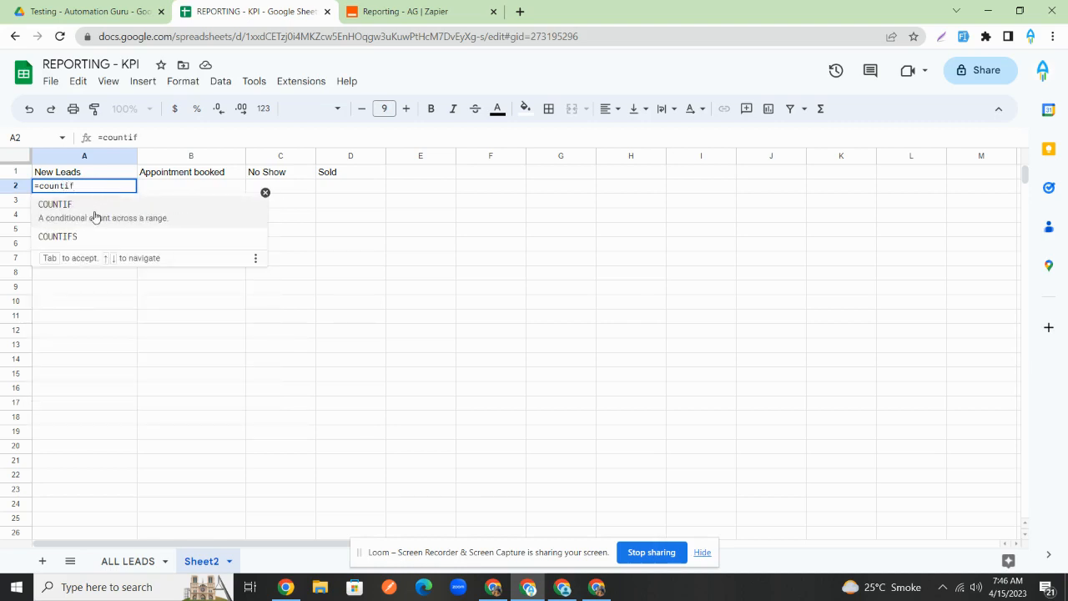
left_click(95, 211)
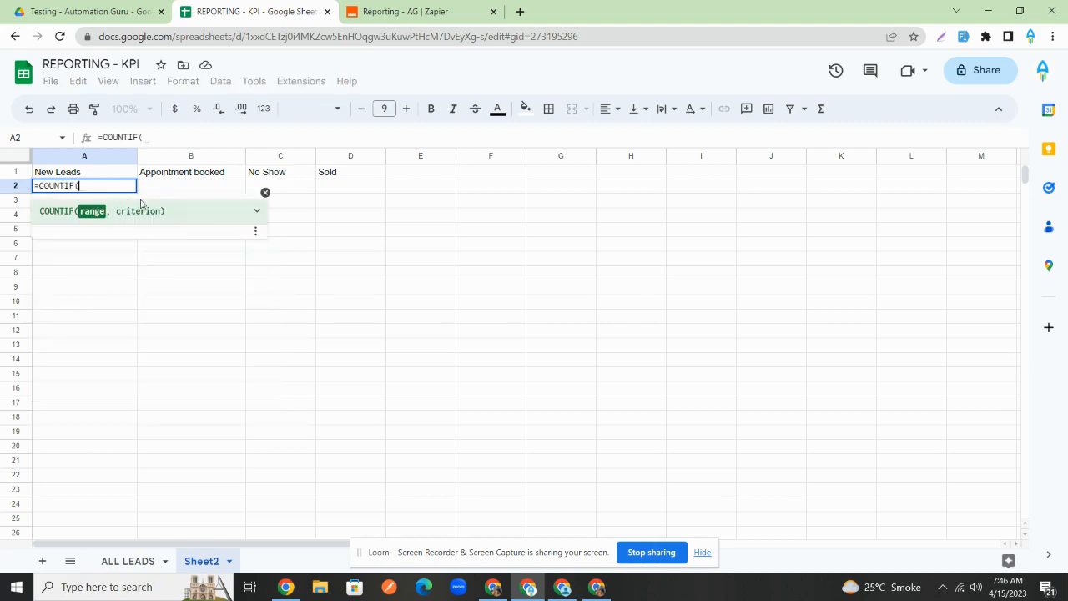
left_click(128, 560)
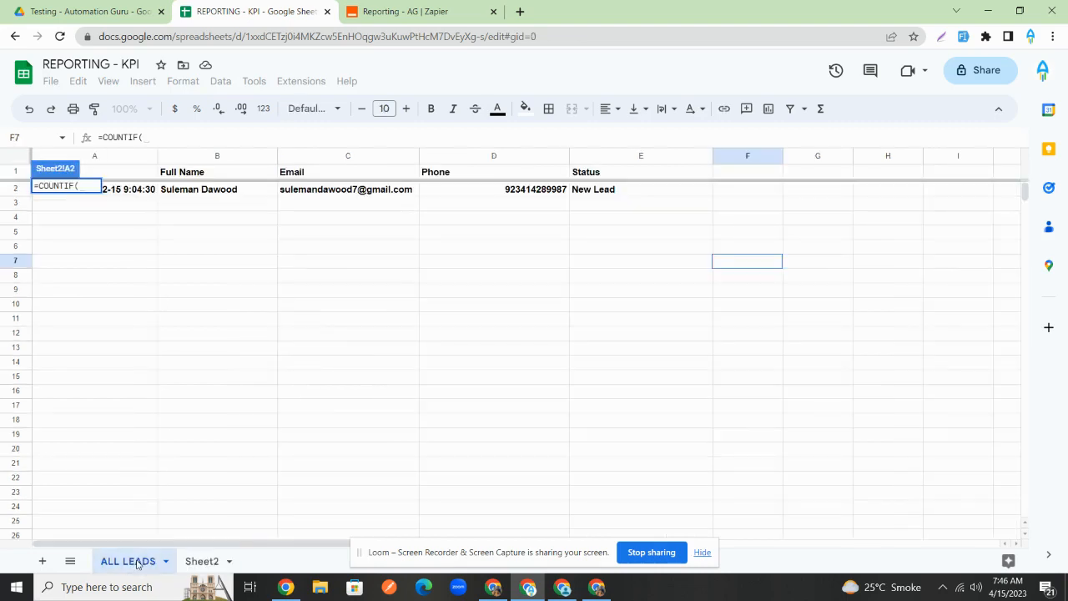
left_click(613, 187)
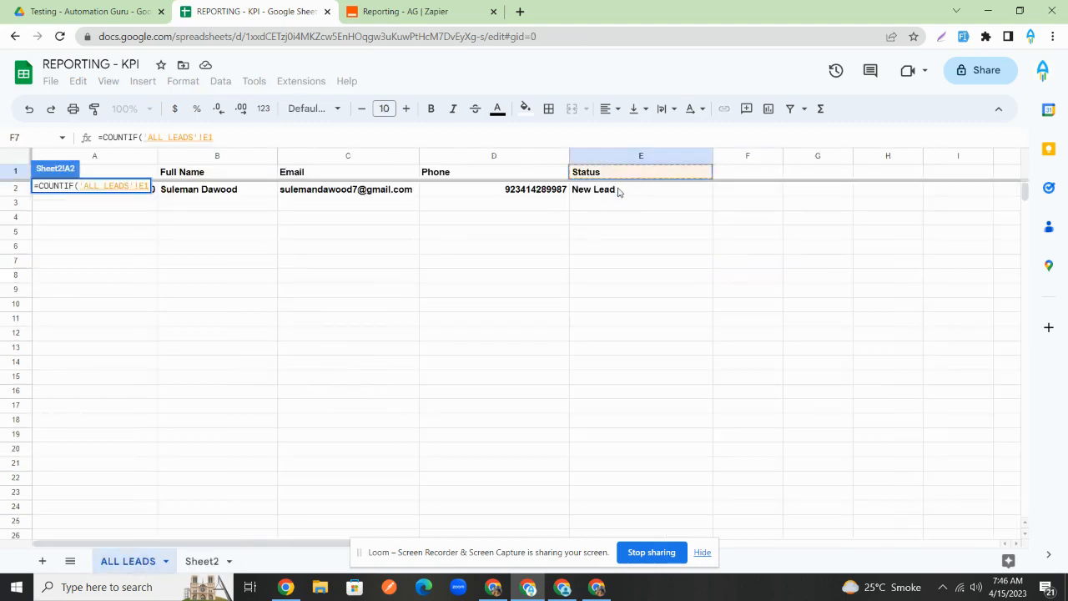
left_click(208, 559)
left_click(238, 135)
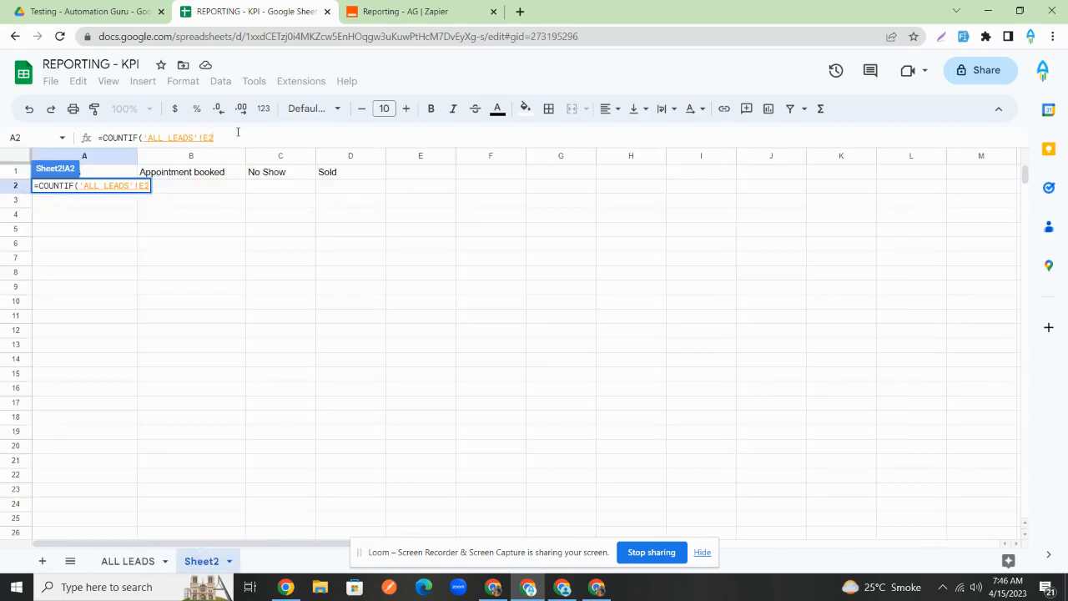
type(":")
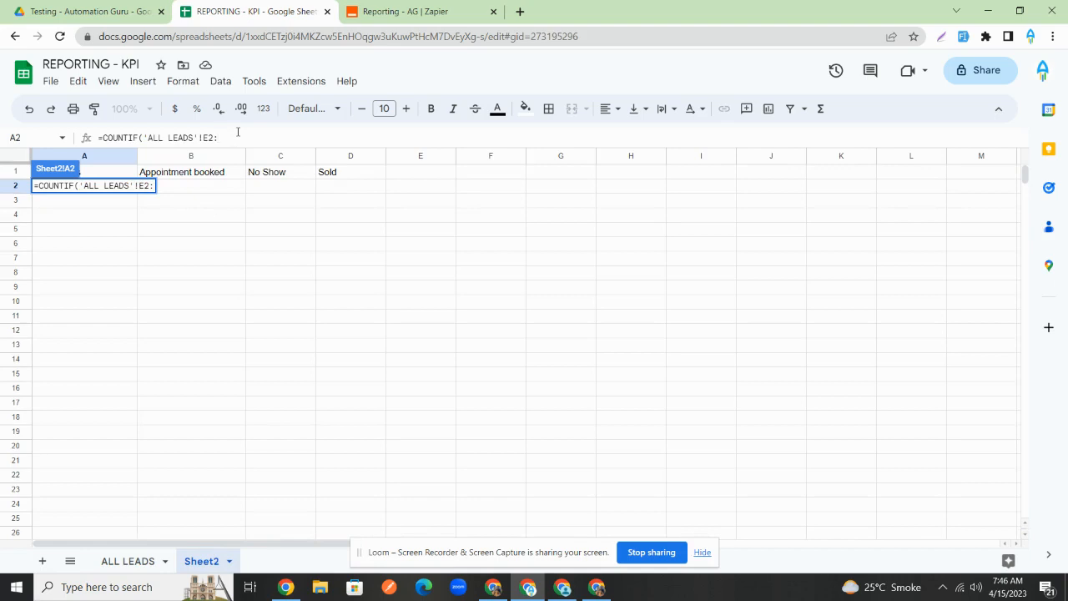
type("E, New Lead")
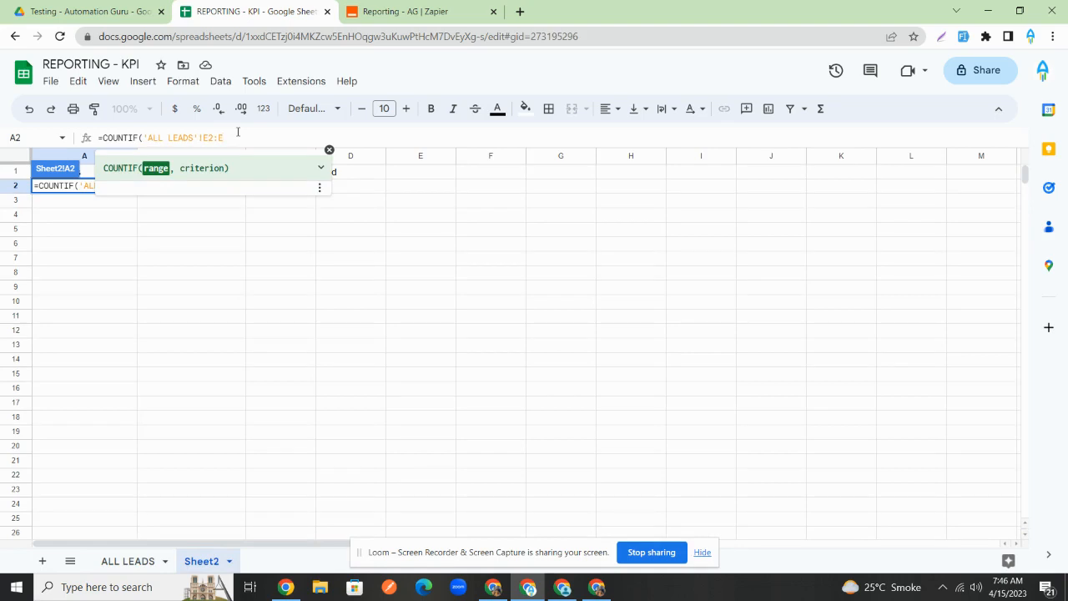
- Finish A2 as =COUNTIF('ALL LEADS'!E2:E, New Lead), note its #ERROR!, then view ALL LEADS
type(",")
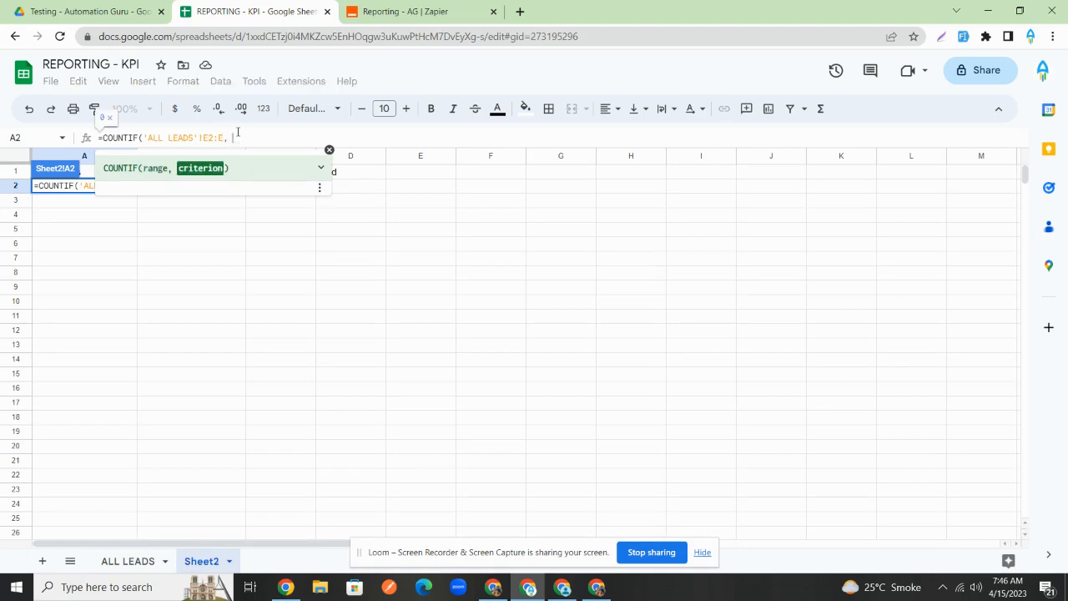
type(" New")
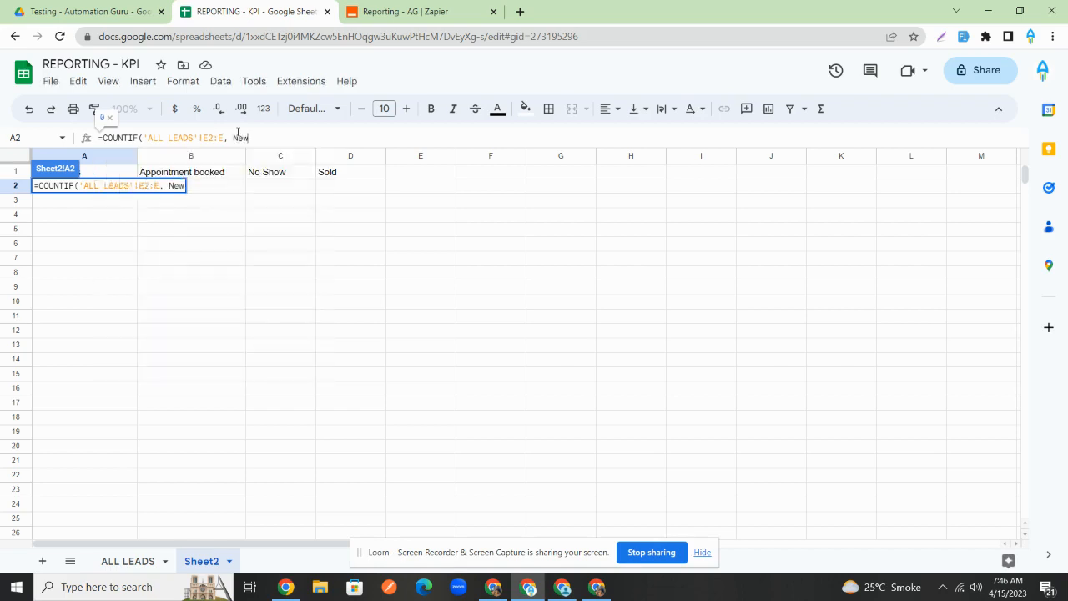
type(" Lead)")
key("Return")
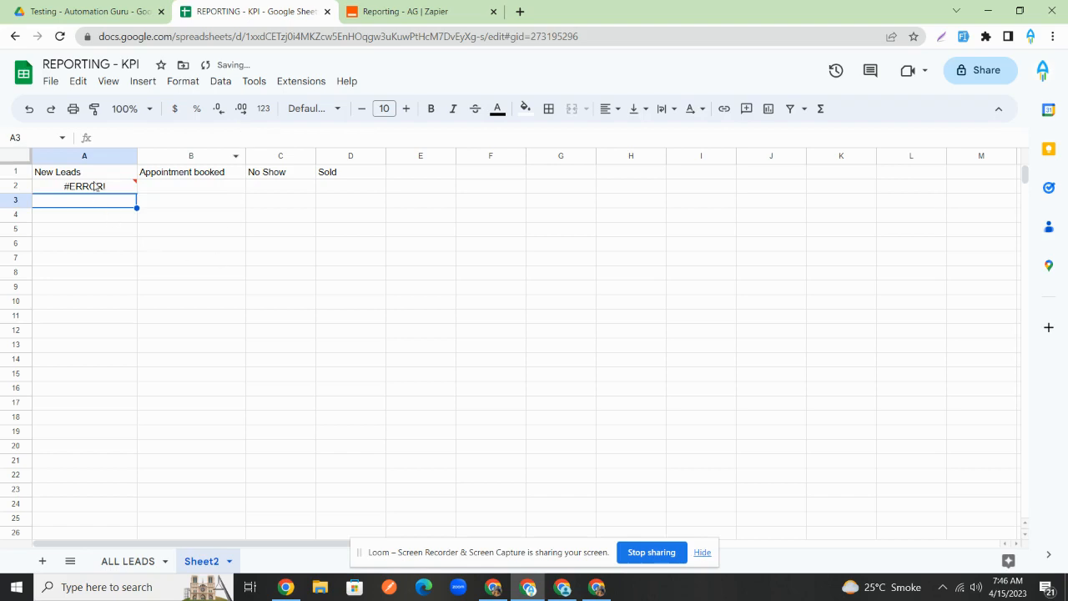
key("Up")
left_click(134, 560)
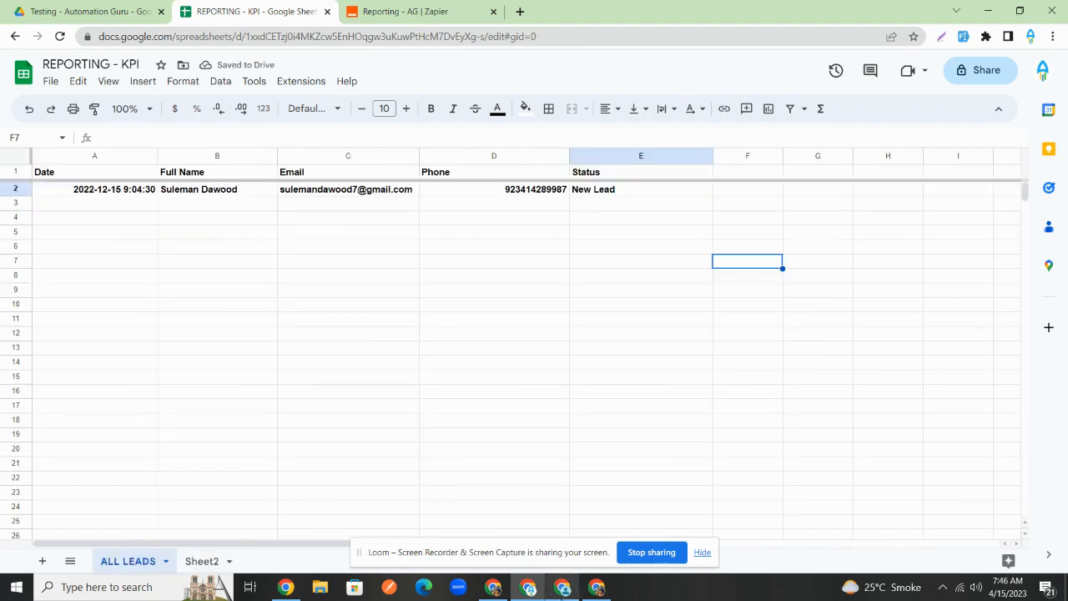
- Ask ChatGPT for a formula summing column E cells containing the word "New Lead"
left_click(608, 592)
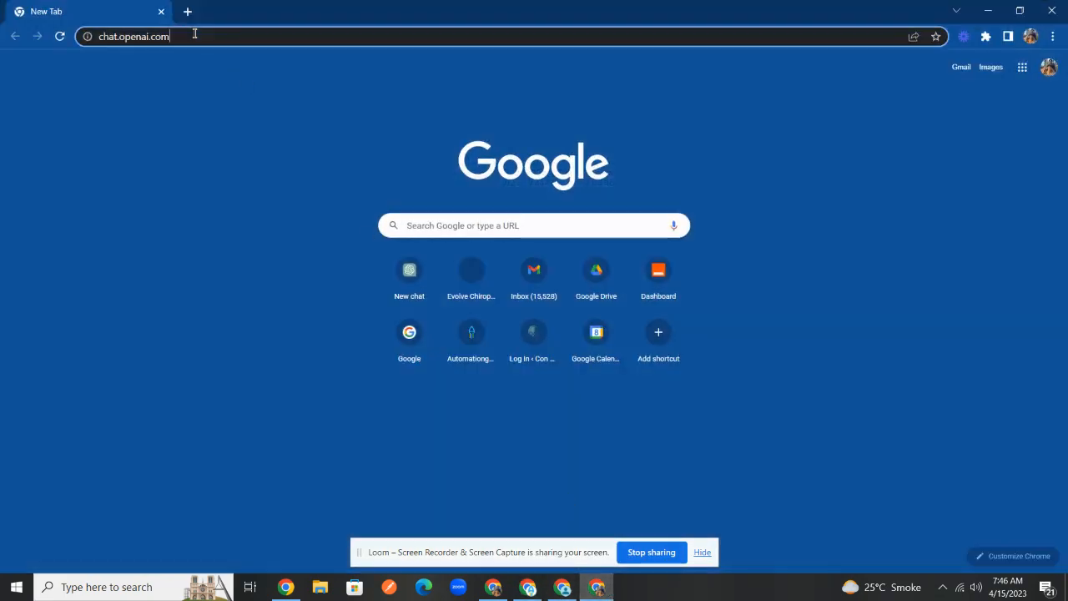
key("Return")
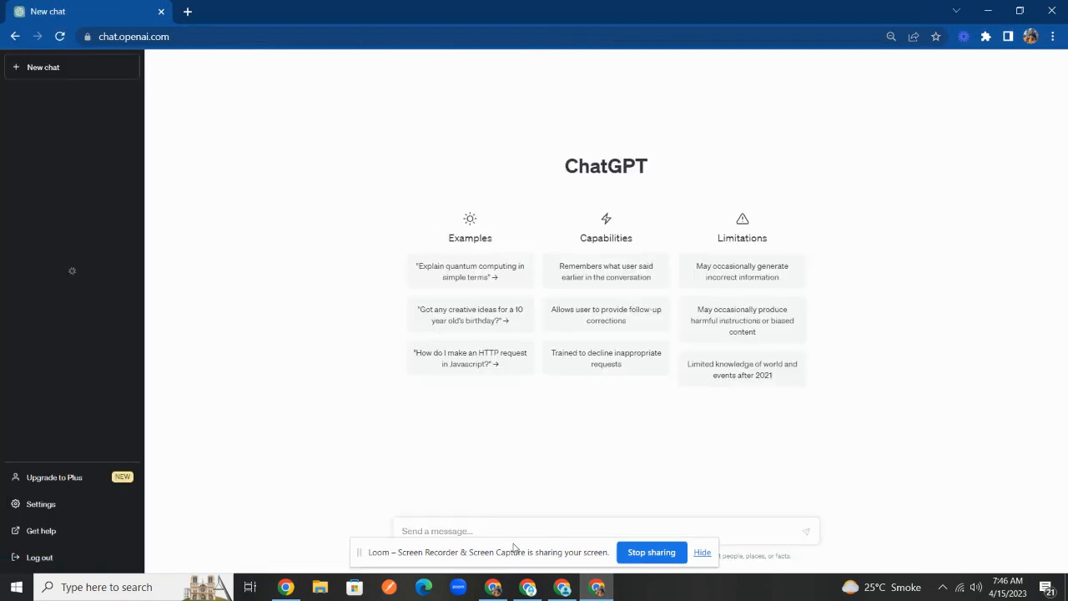
left_click_drag(513, 548, 135, 535)
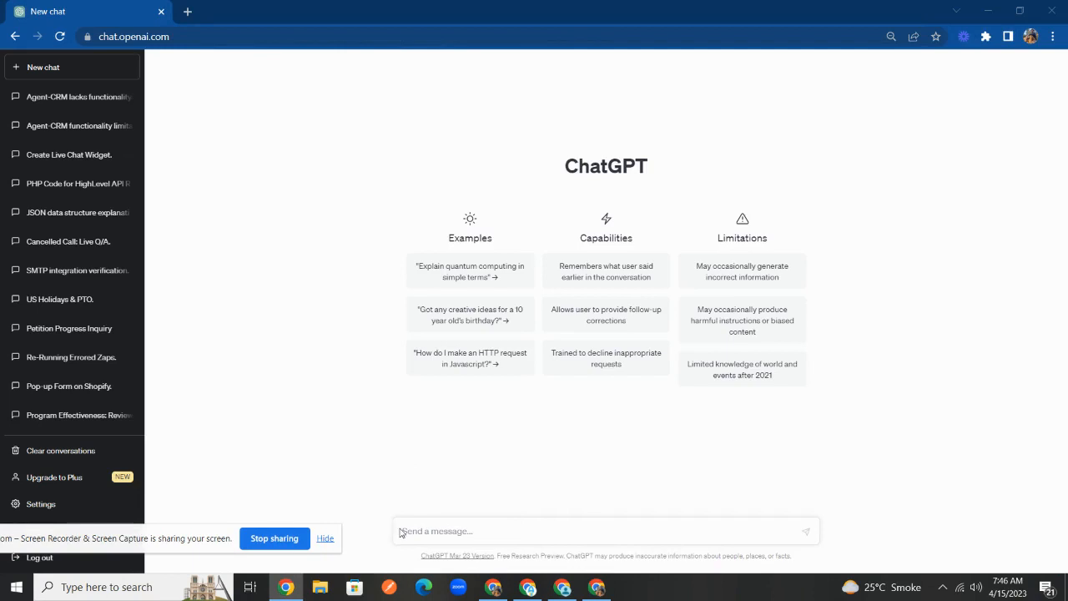
left_click(431, 530)
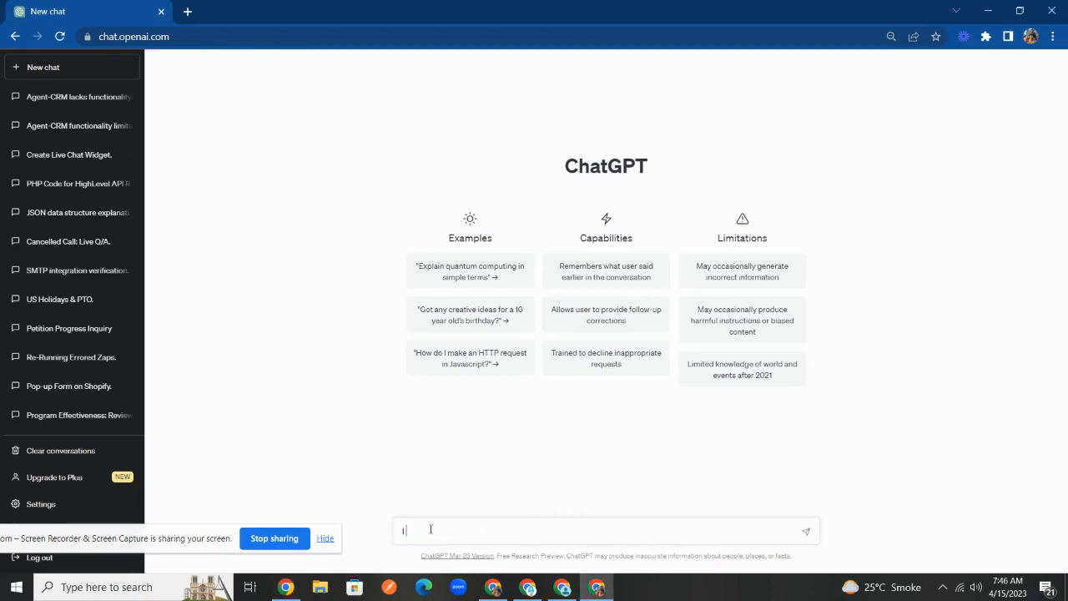
type("Give me formu")
key("BackSpace")
type("mula which will calculate the sum in")
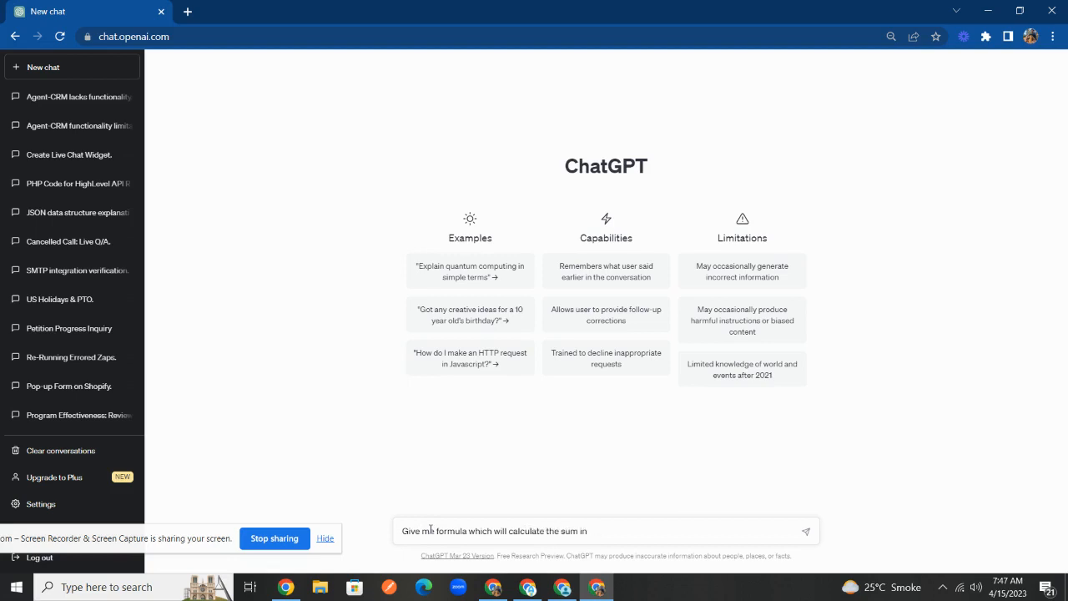
type(" R")
type("ow E")
type(" only")
key("BackSpace")
key("BackSpace")
key("BackSpace")
type("for all the cells containing wor")
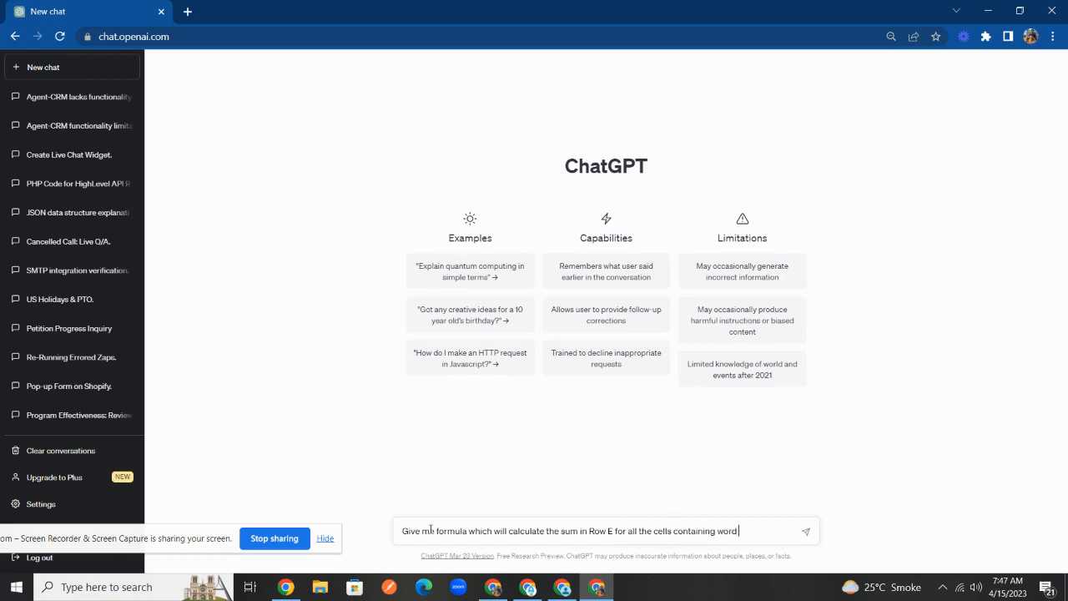
type("d \"New Lead\"")
key("Return")
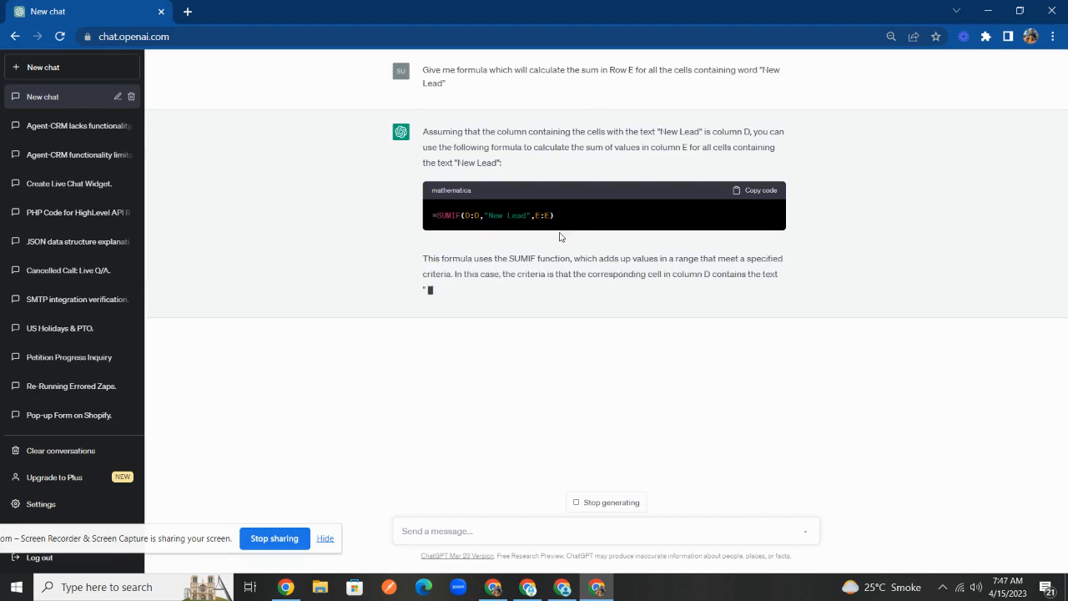
- Copy the suggested =SUMIF(D:D,"New Lead",E:E) and return to the REPORTING - KPI spreadsheet
left_click_drag(556, 223, 433, 216)
key("ctrl+c")
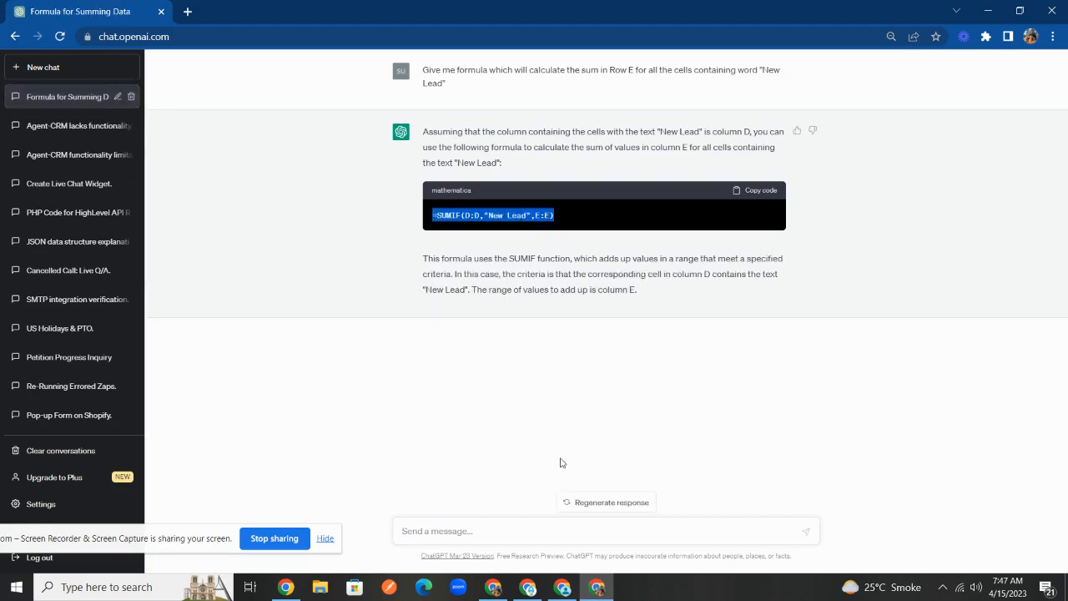
mouse_move(559, 592)
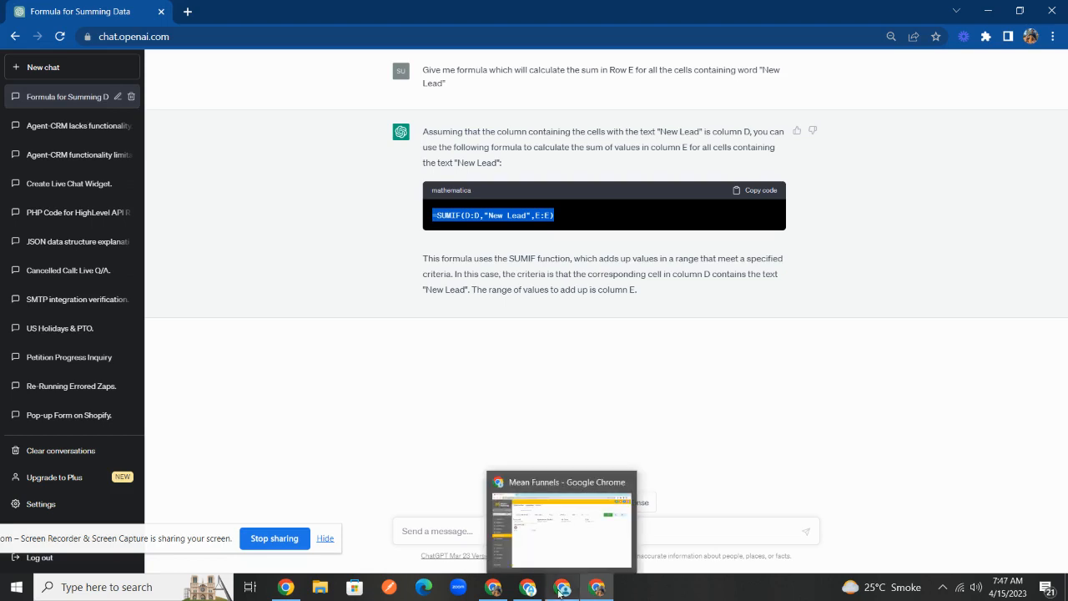
left_click(597, 589)
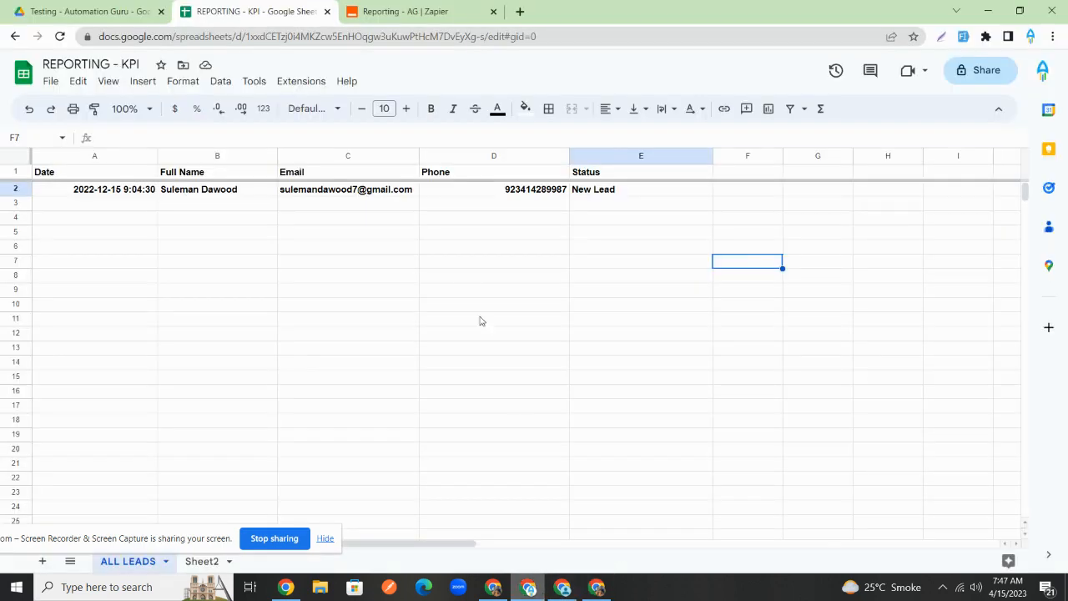
- Put "New Lead" in quotes in Sheet2's A2 COUNTIF so it returns 1
left_click(205, 565)
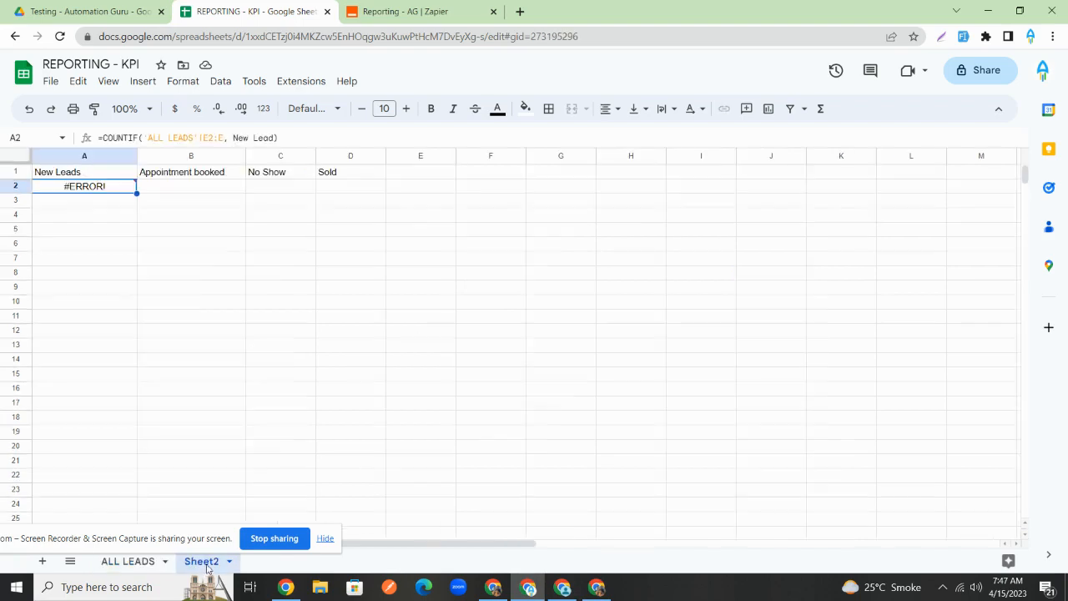
left_click(234, 138)
type("\"")
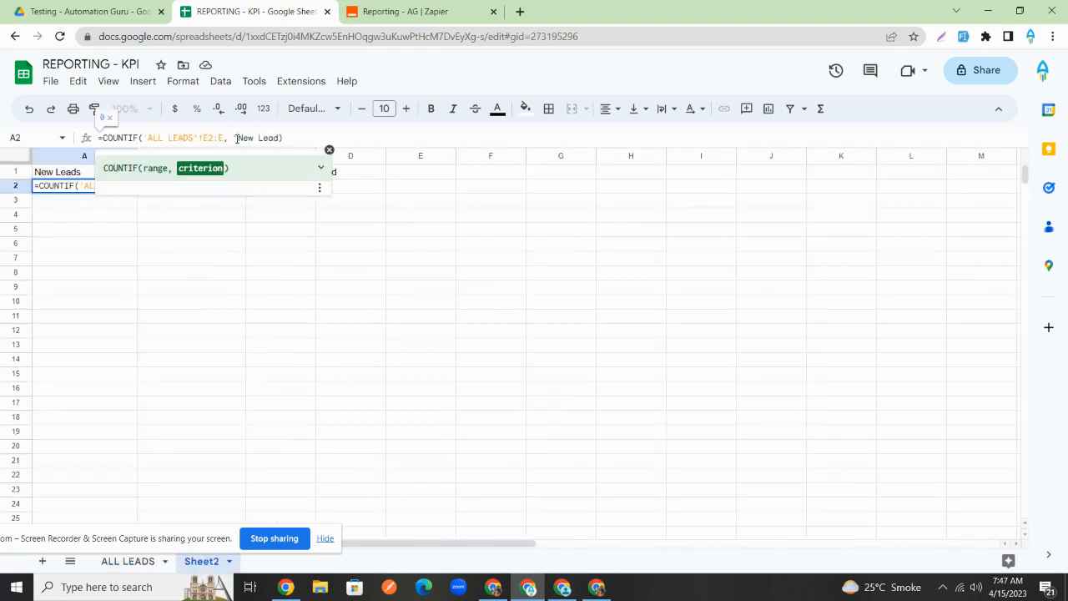
type("\"")
key("Return")
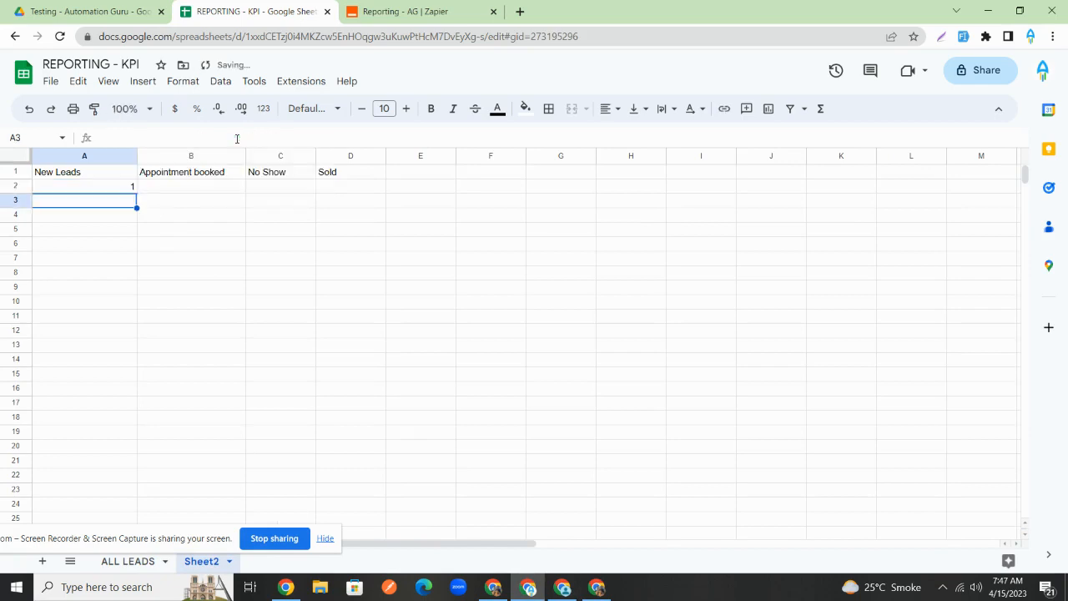
left_click(123, 190)
left_click(211, 194)
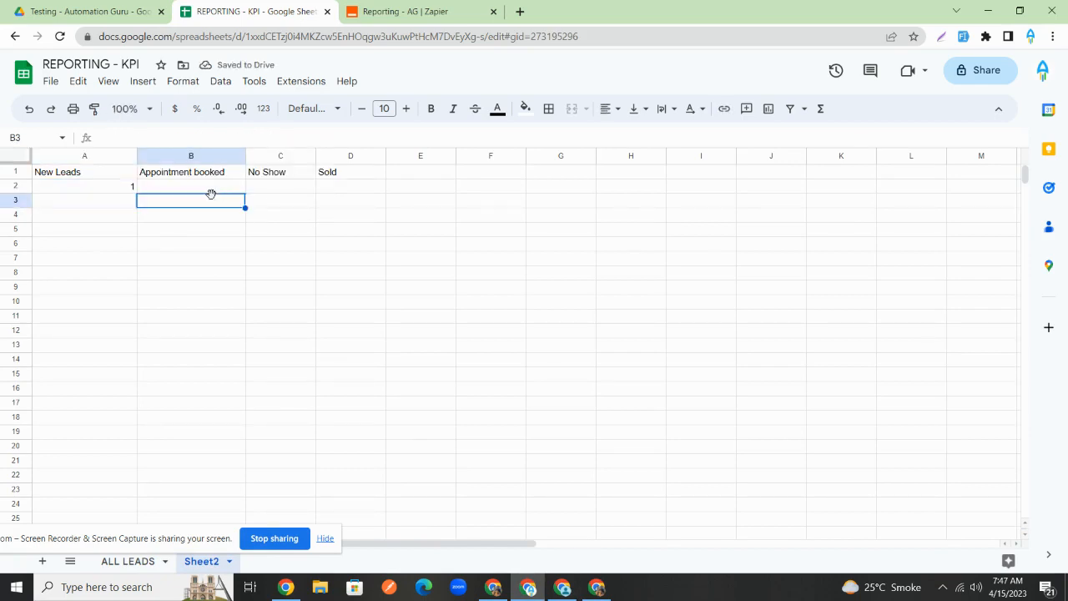
left_click(125, 187)
- Paste the ChatGPT SUMIF into a scratch box, try a D2 start, then clear it
left_click(332, 38)
key("ctrl+v")
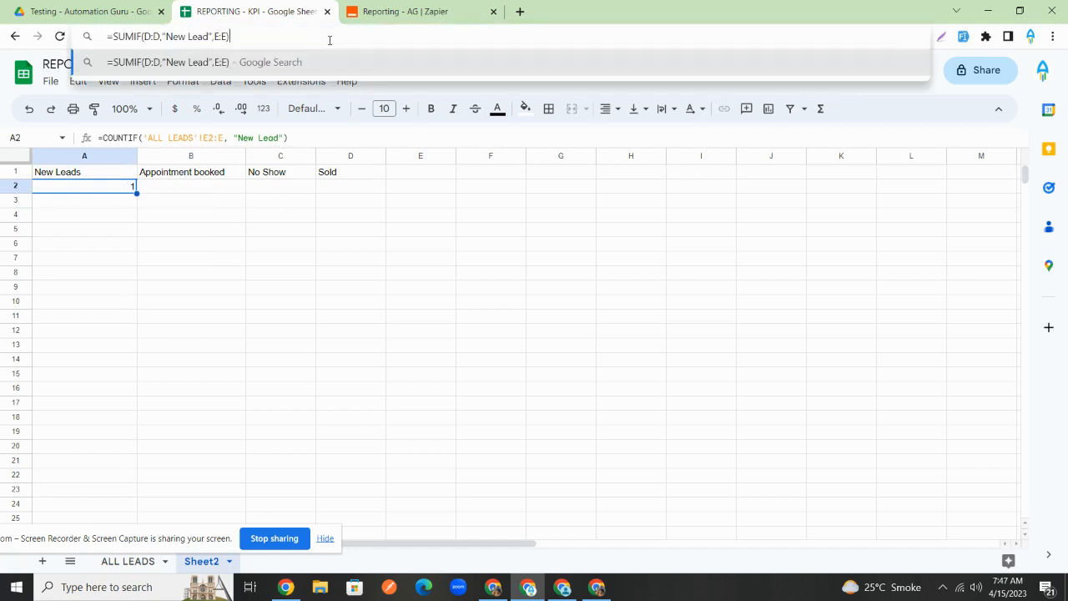
left_click(155, 36)
type("2")
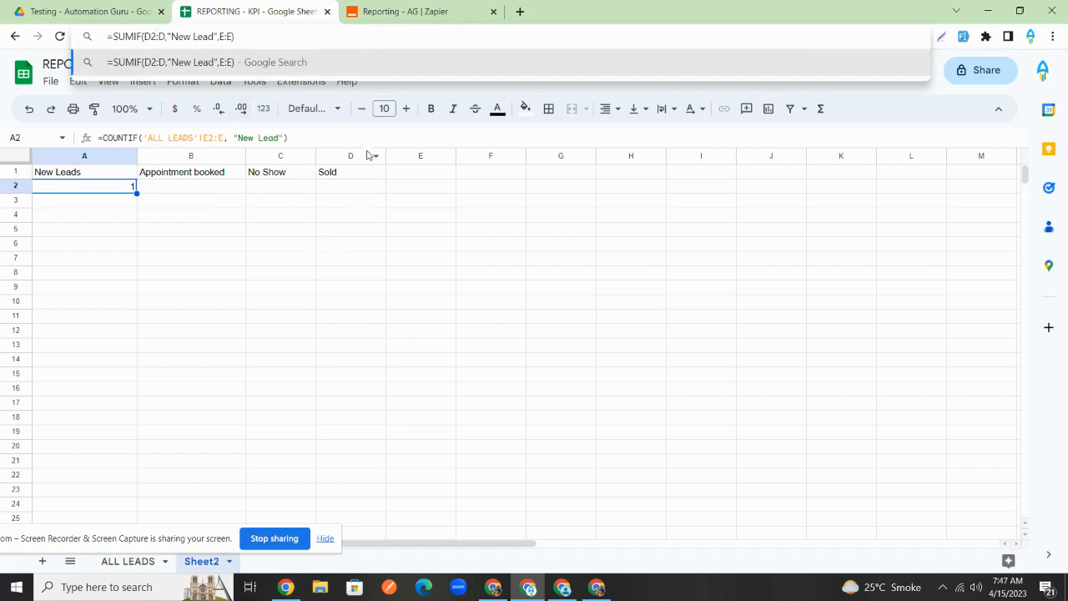
key("ctrl+a")
key("BackSpace")
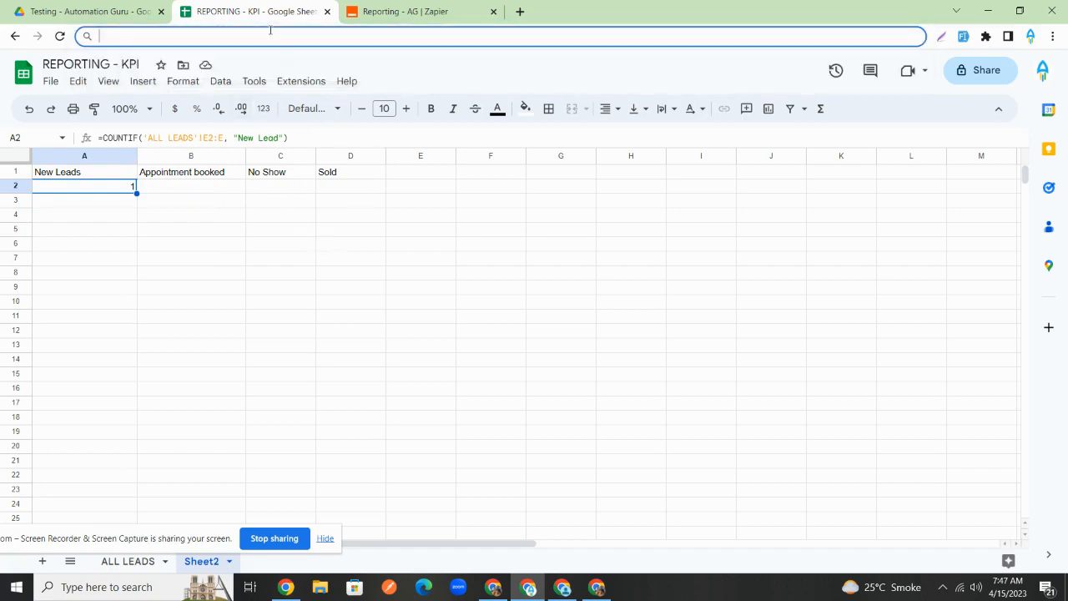
- Copy the complete New Leads COUNTIF formula from A2
left_click(269, 320)
left_click(106, 194)
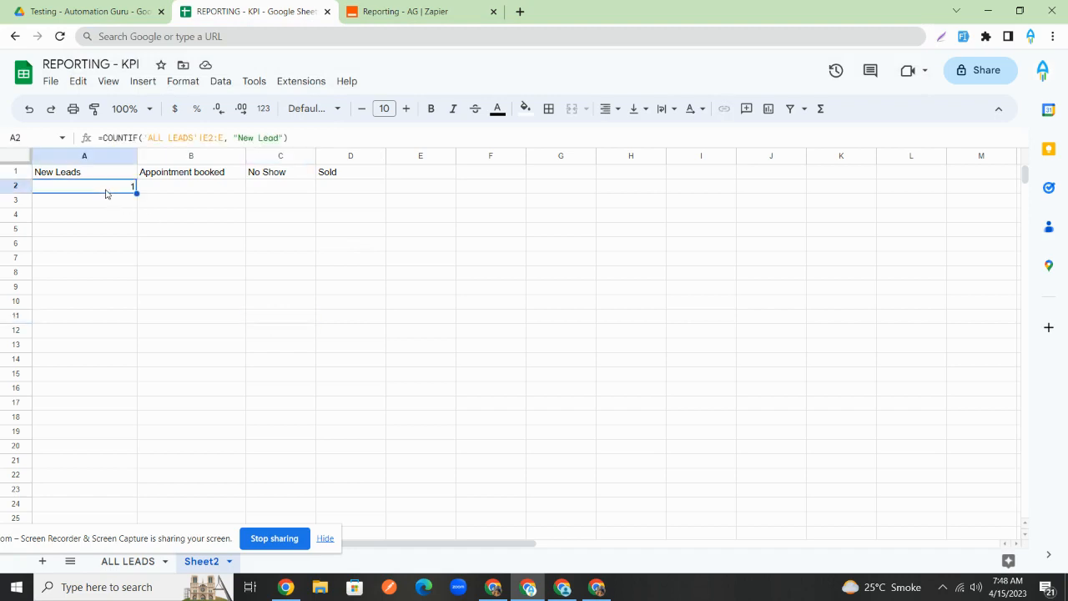
left_click(308, 143)
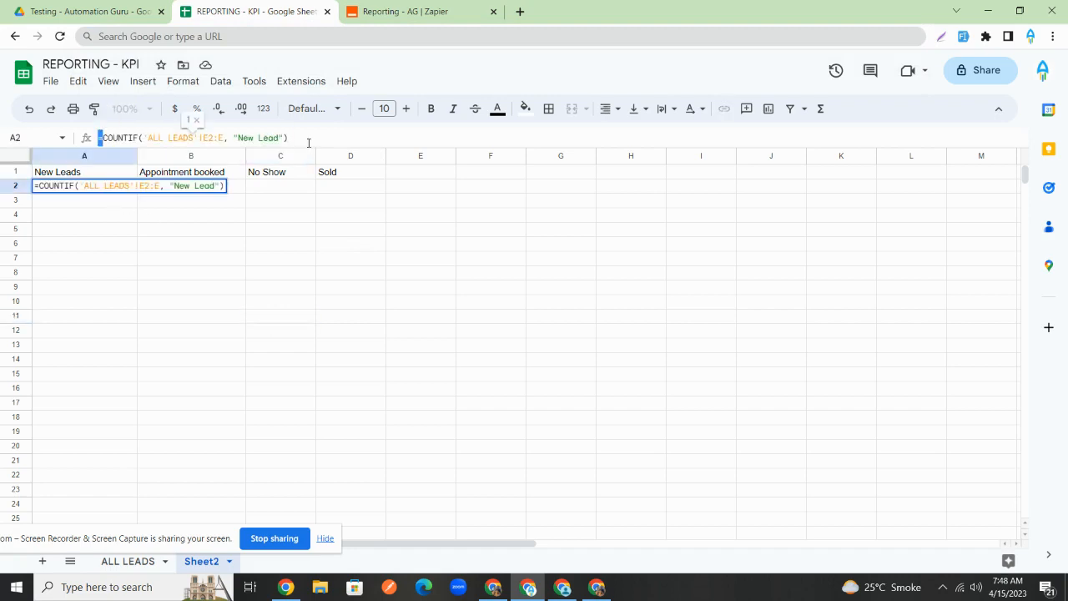
key("ctrl+a")
key("ctrl+c")
left_click(270, 188)
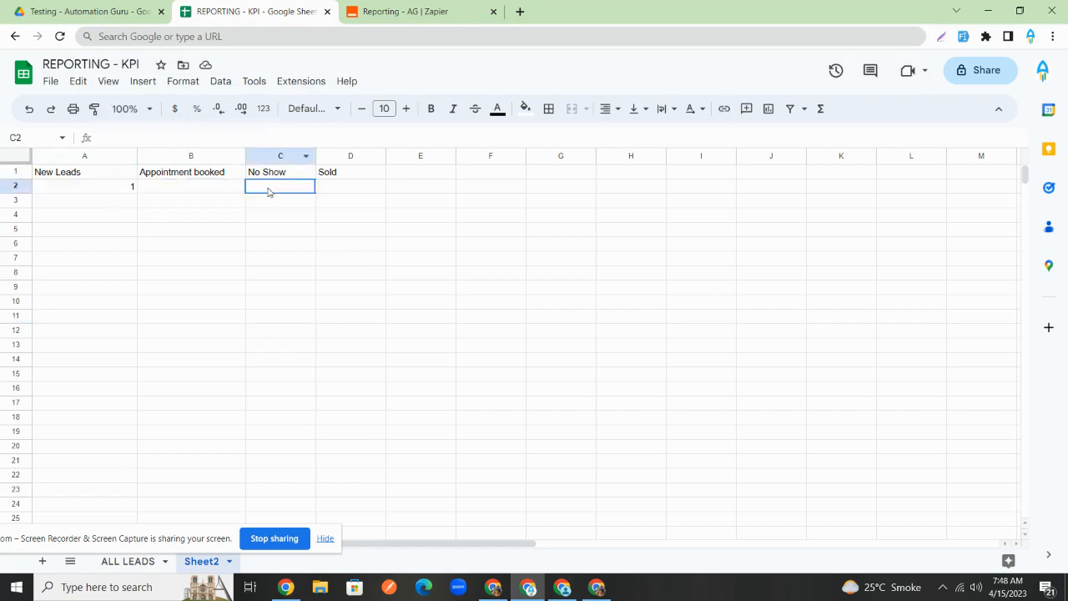
- Paste the COUNTIF into B2 with the criterion changed to "Appointment Booked"
left_click(210, 191)
key("ctrl+v")
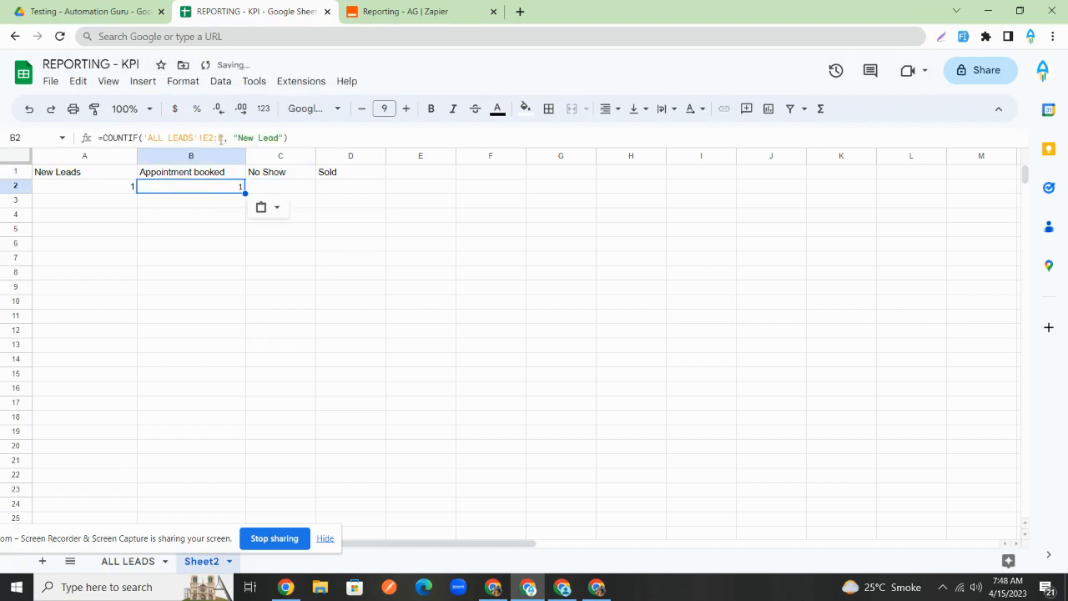
left_click(277, 137)
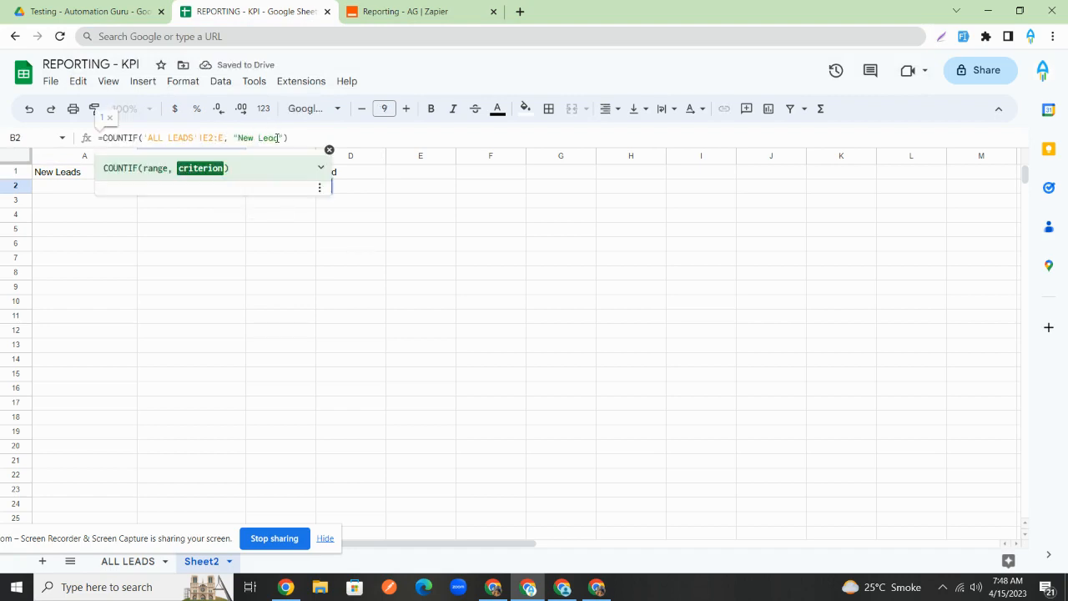
key("BackSpace")
key("BackSpace")
key("BackSpace")
key("BackSpace")
key("BackSpace")
key("BackSpace")
key("BackSpace")
key("BackSpace")
type("Appointment Booked")
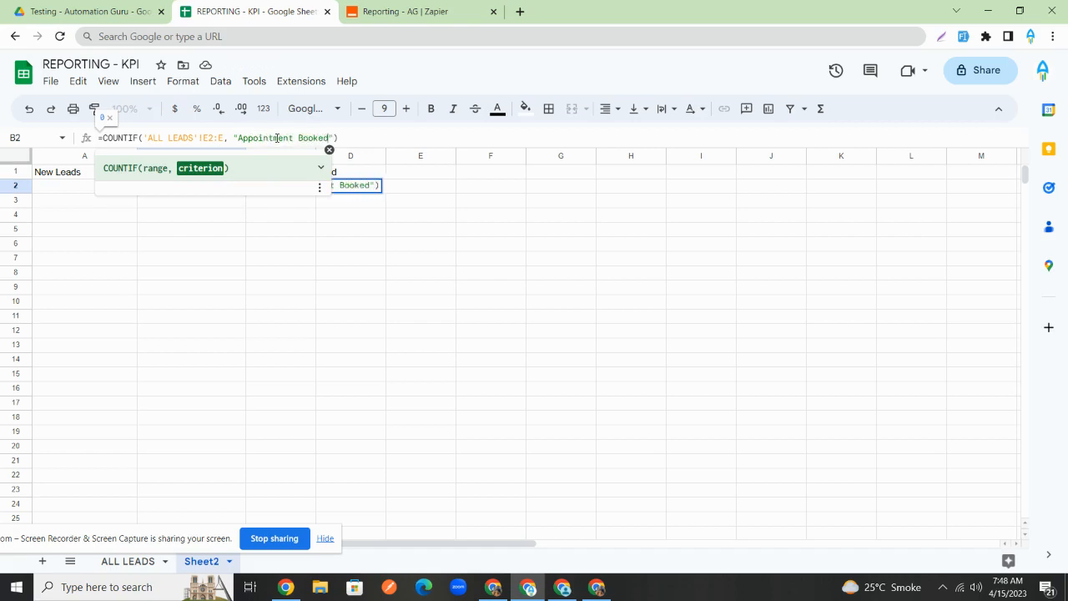
left_click(384, 219)
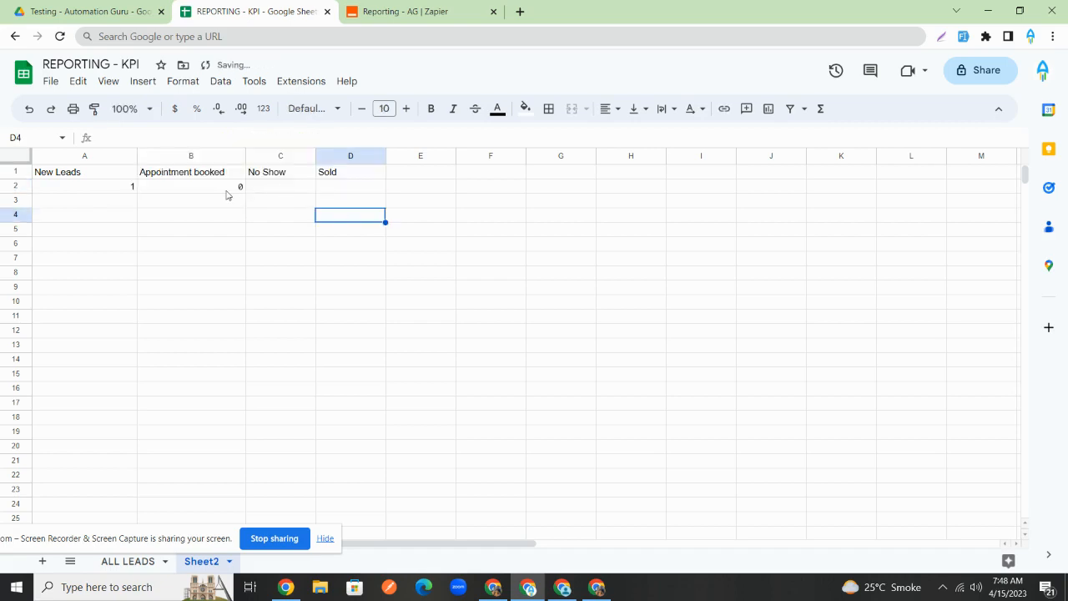
left_click(227, 193)
- Reuse B2's formula in C2 with the criterion "No Show"
left_click(336, 138)
key("ctrl+a")
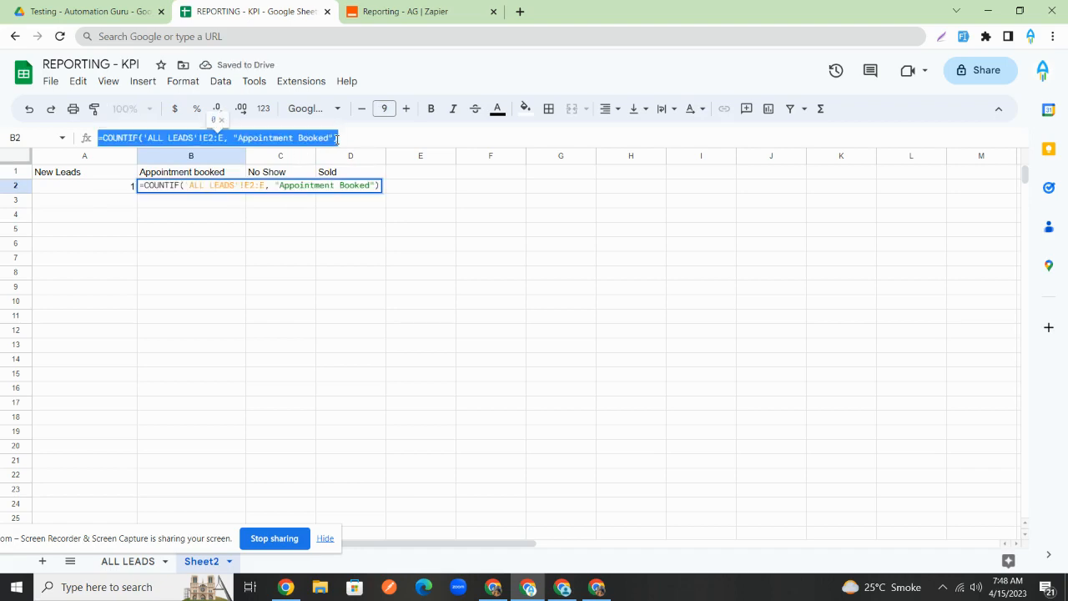
left_click(354, 219)
left_click(285, 191)
key("ctrl+v")
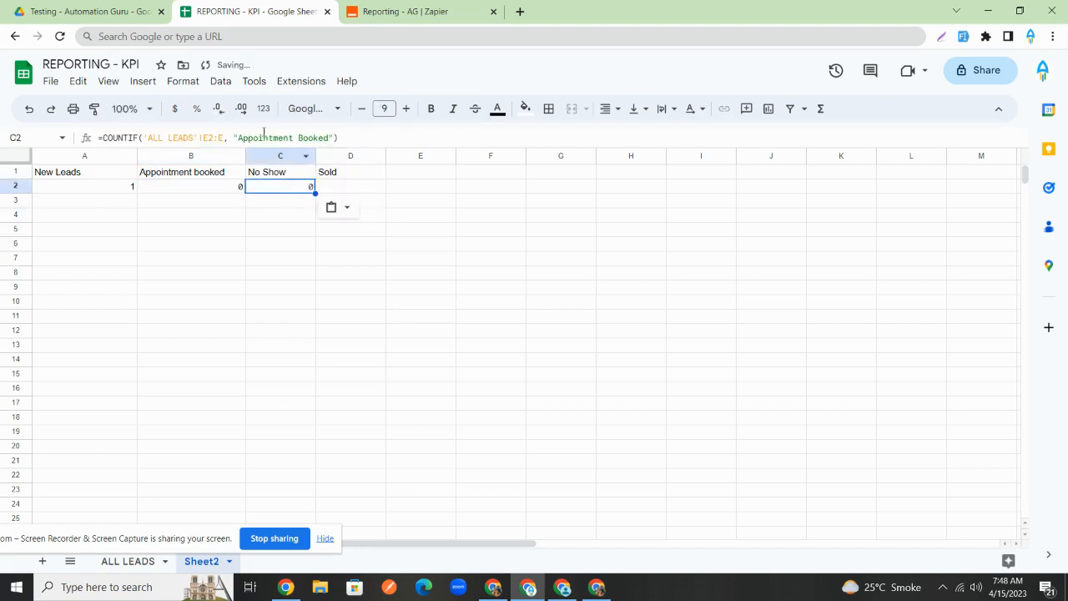
left_click(332, 138)
key("BackSpace")
key("BackSpace")
key("BackSpace")
key("BackSpace")
key("BackSpace")
key("BackSpace")
key("BackSpace")
key("BackSpace")
key("BackSpace")
key("BackSpace")
key("BackSpace")
key("BackSpace")
key("BackSpace")
key("BackSpace")
key("BackSpace")
key("BackSpace")
key("BackSpace")
key("BackSpace")
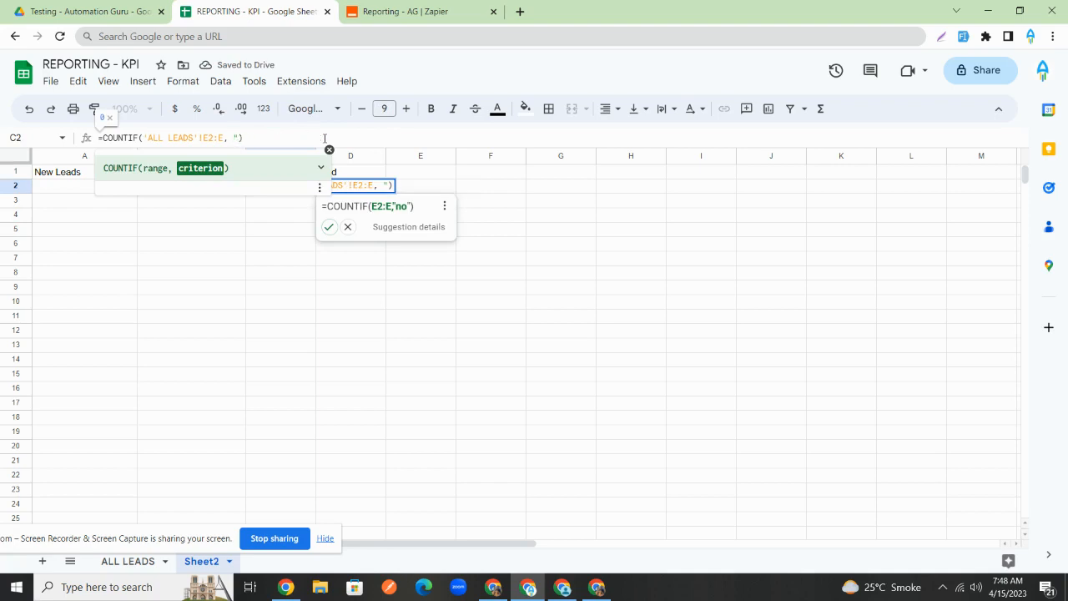
type("No ")
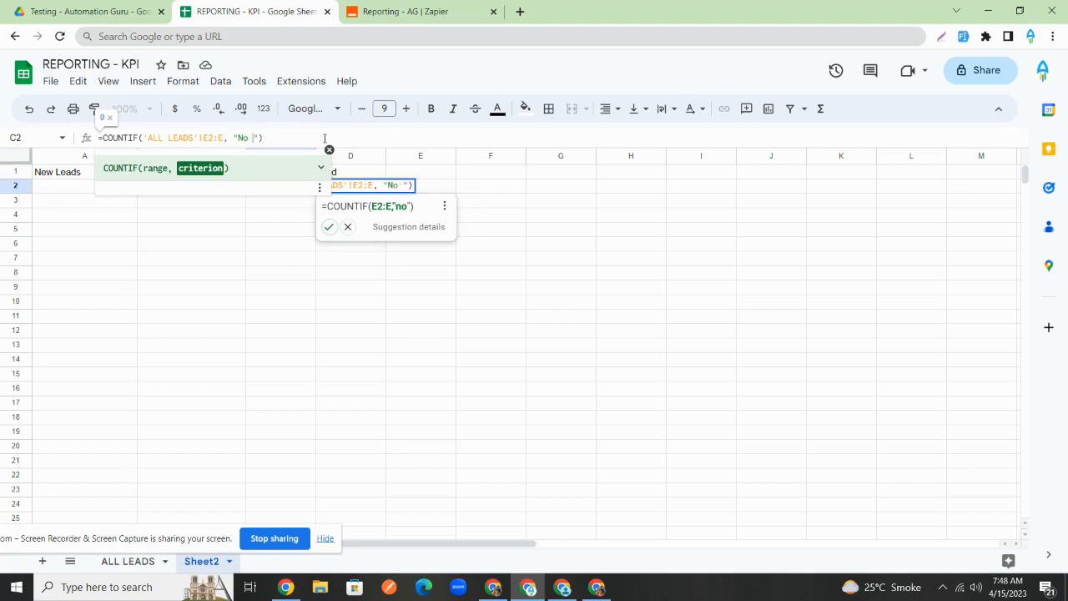
type("Show")
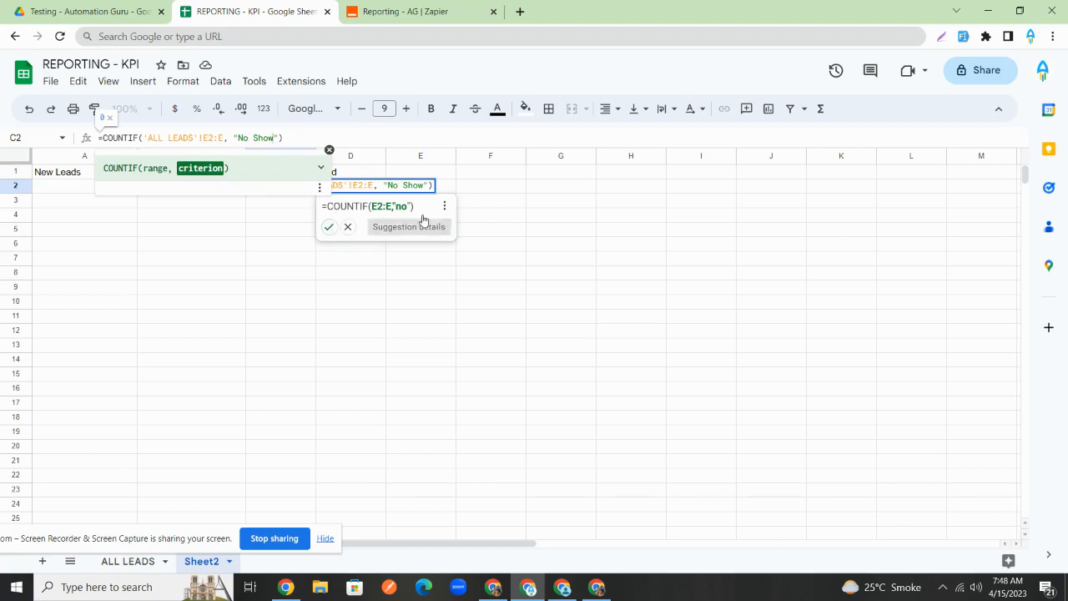
left_click(517, 200)
left_click(292, 192)
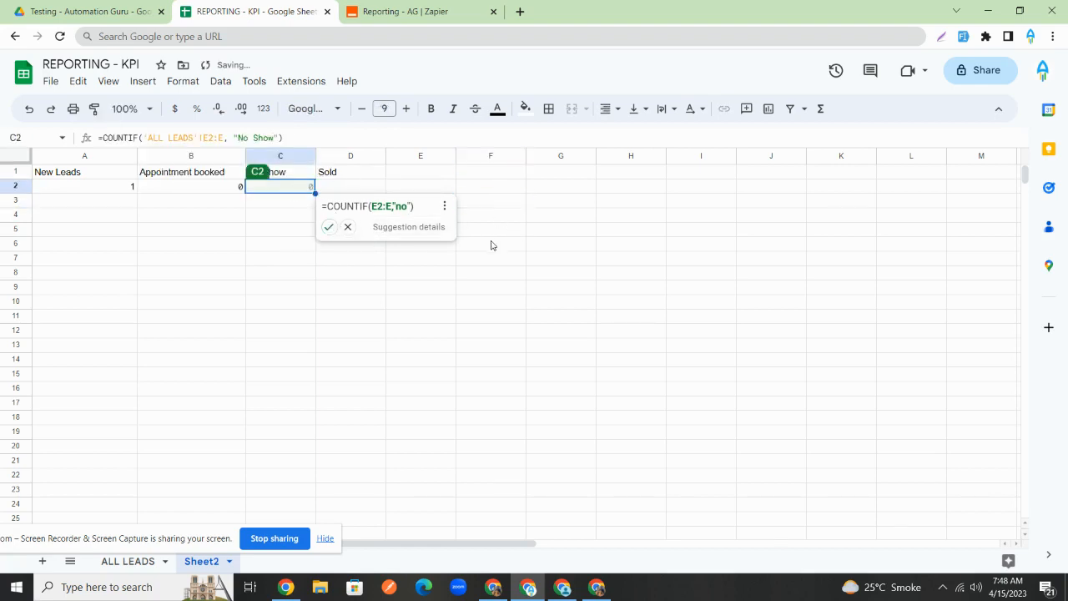
- Reuse the No Show formula in D2 with the criterion "Sold", dismissing pop-up cards
triple_click(327, 135)
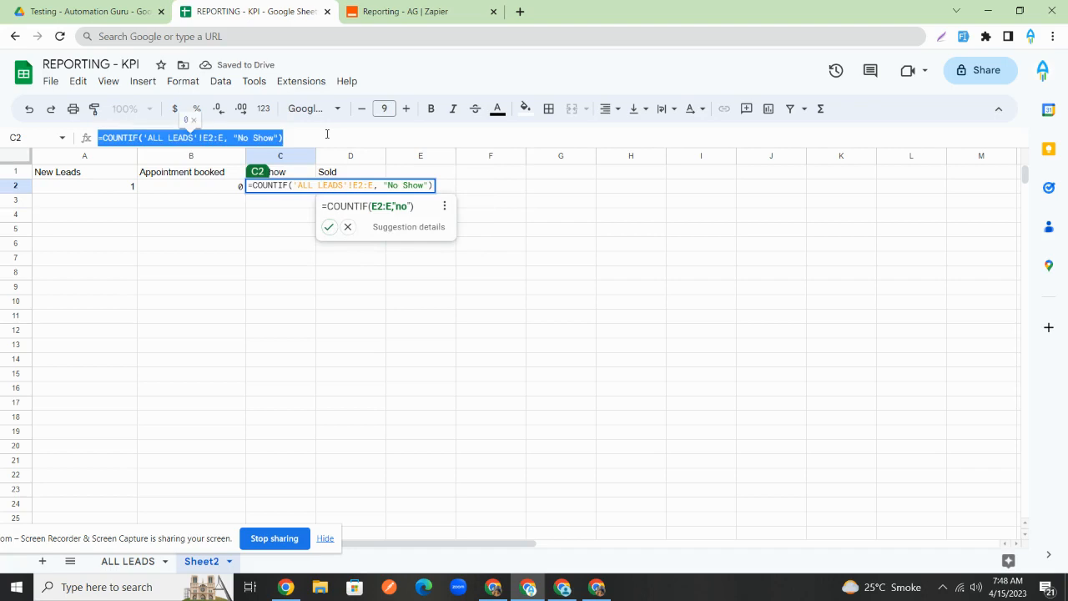
key("Tab")
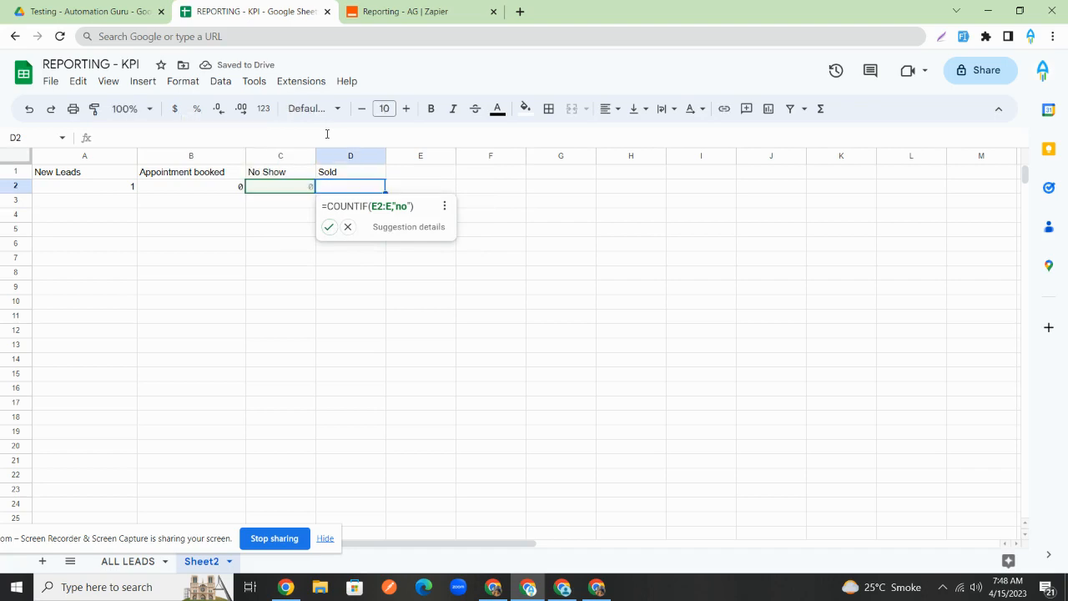
left_click(348, 227)
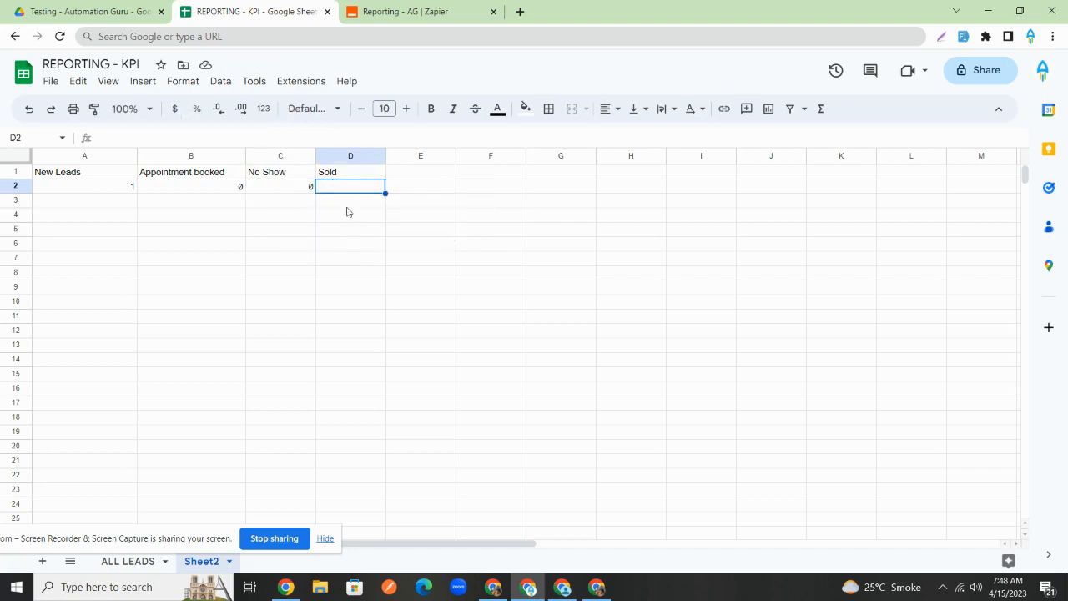
left_click(271, 137)
key("ctrl+v")
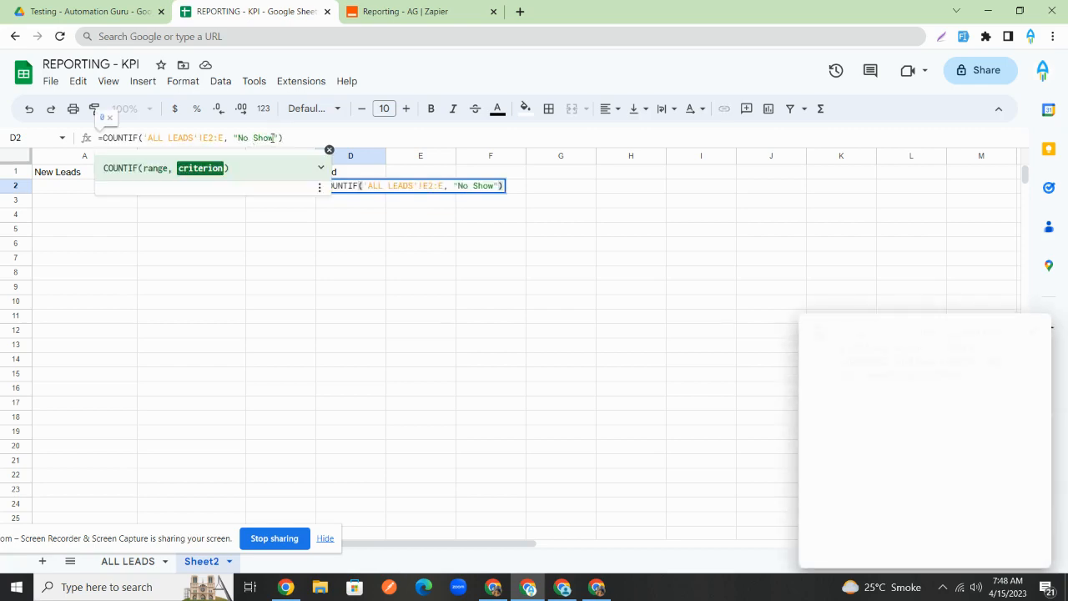
double_click(271, 136)
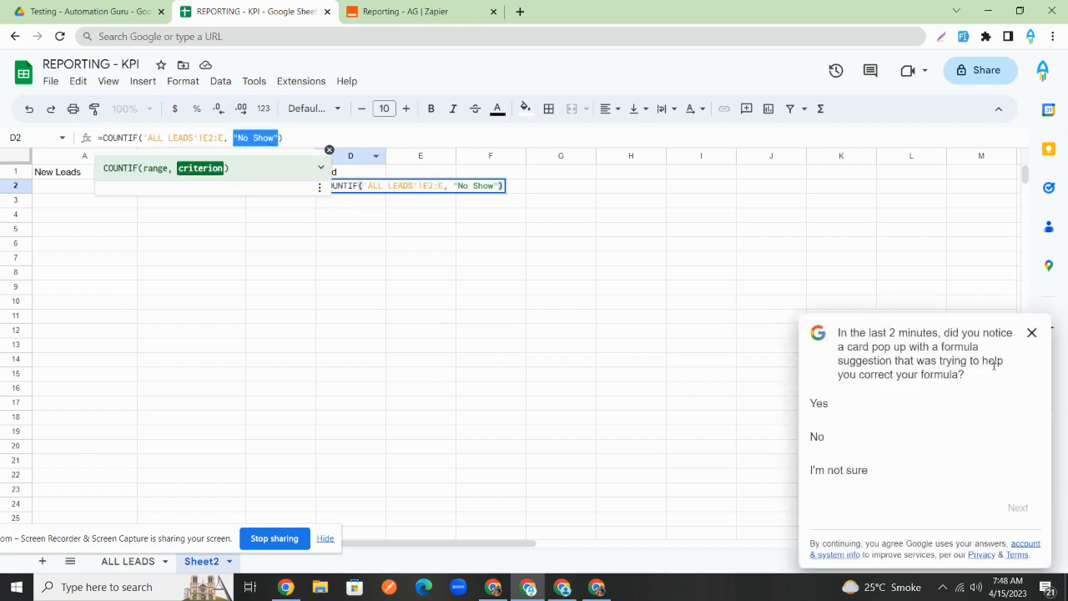
left_click(1030, 335)
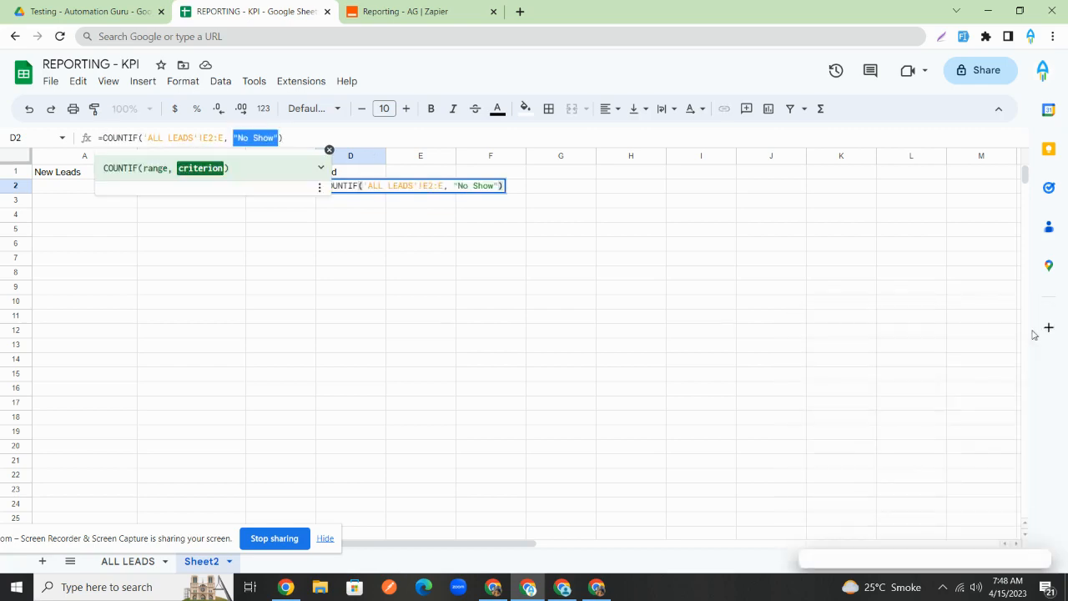
left_click(275, 136)
key("BackSpace")
key("BackSpace")
key("BackSpace")
key("BackSpace")
key("BackSpace")
key("BackSpace")
key("BackSpace")
type("So")
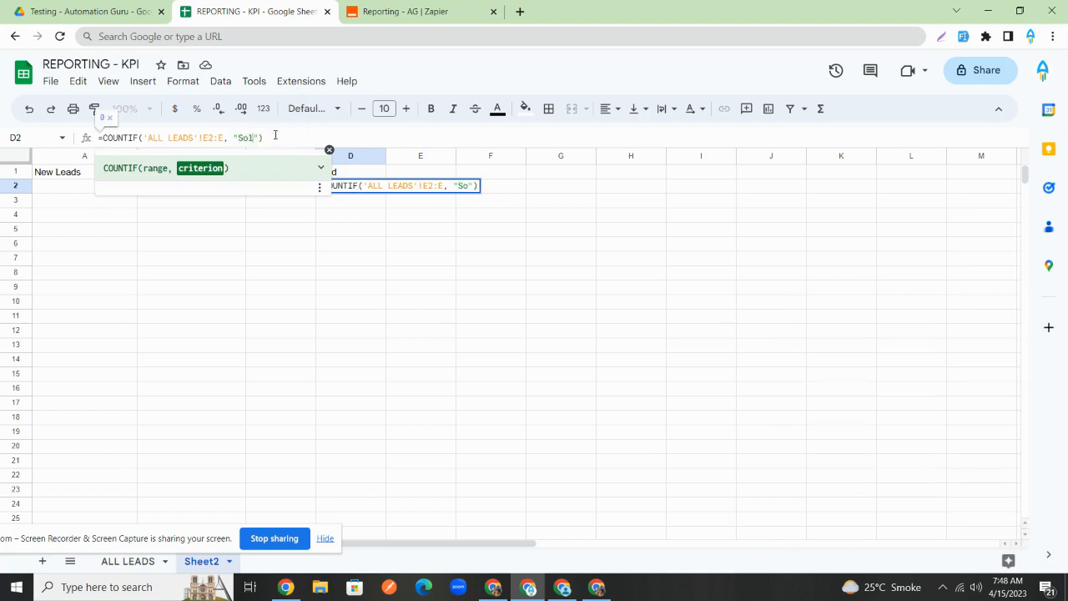
type("ld")
key("Return")
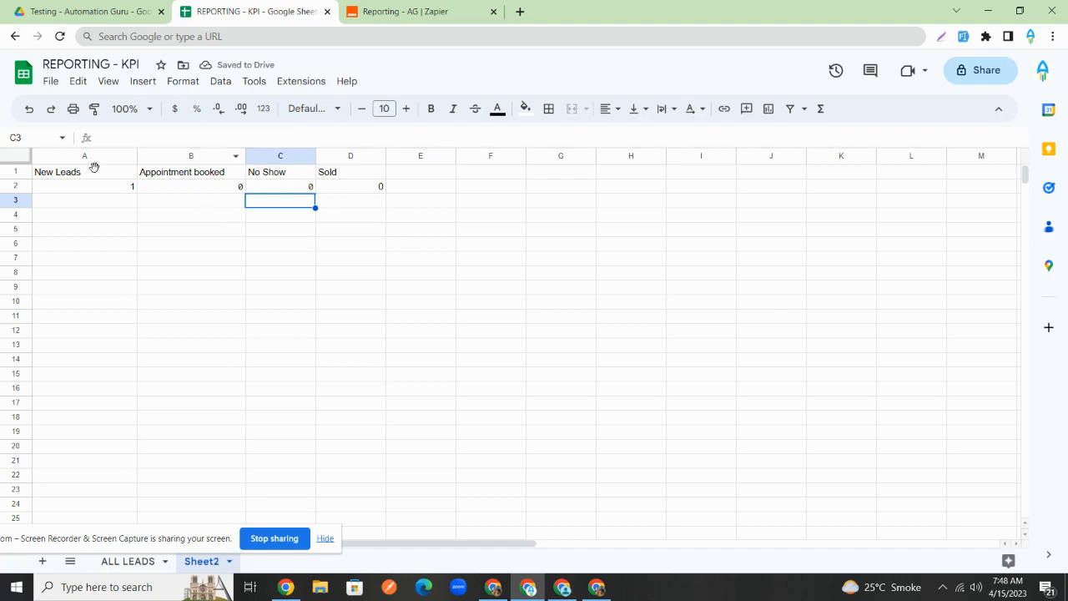
- Bold Sheet2's header row and freeze 1 row, then glance at ALL LEADS and return
left_click(16, 172)
key("ctrl+b")
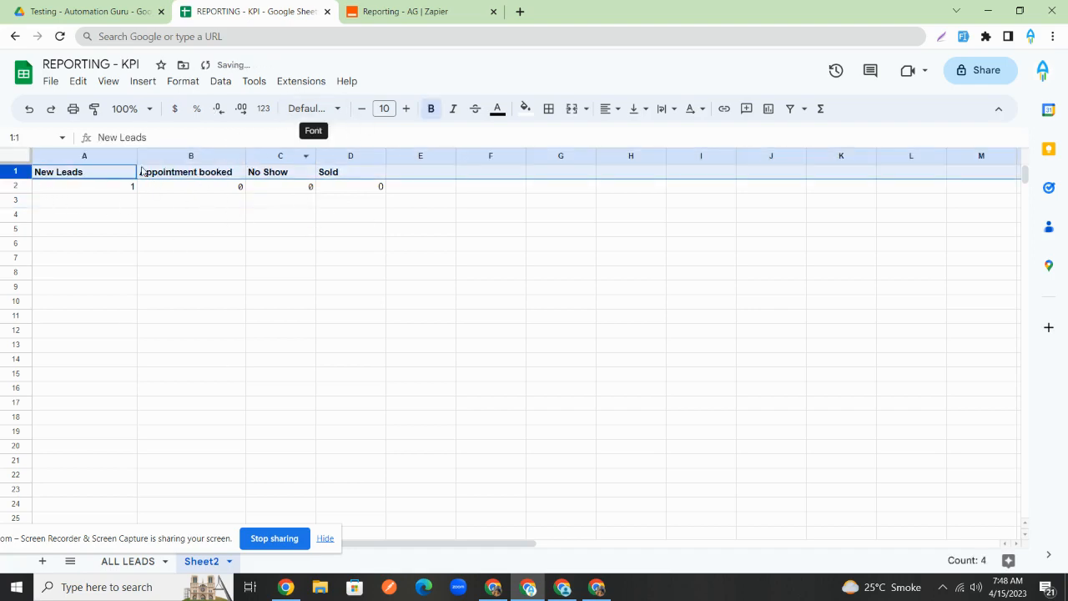
left_click(110, 81)
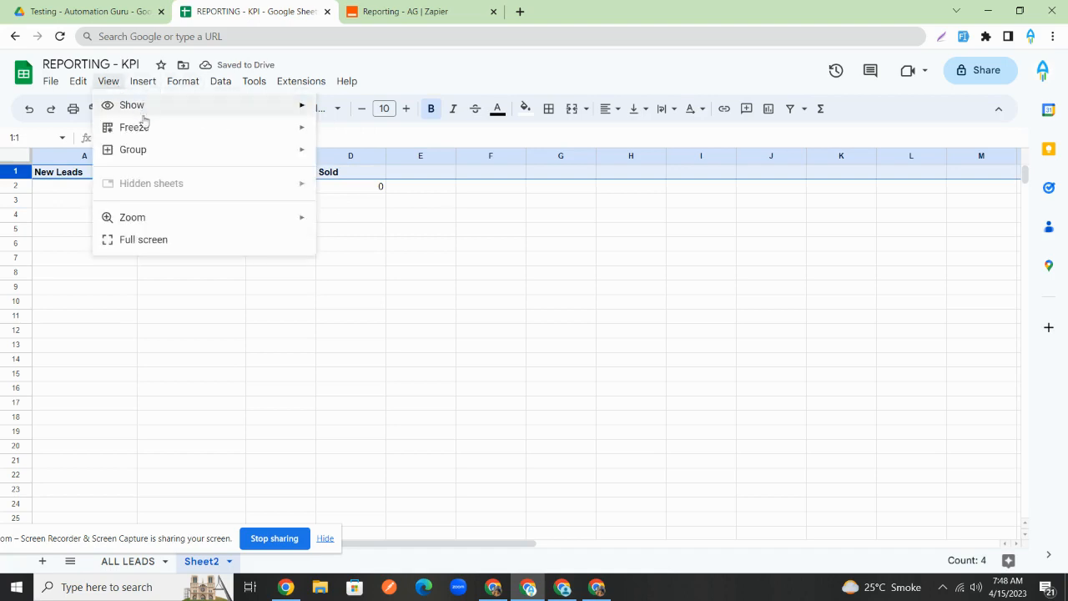
mouse_move(140, 125)
left_click(373, 152)
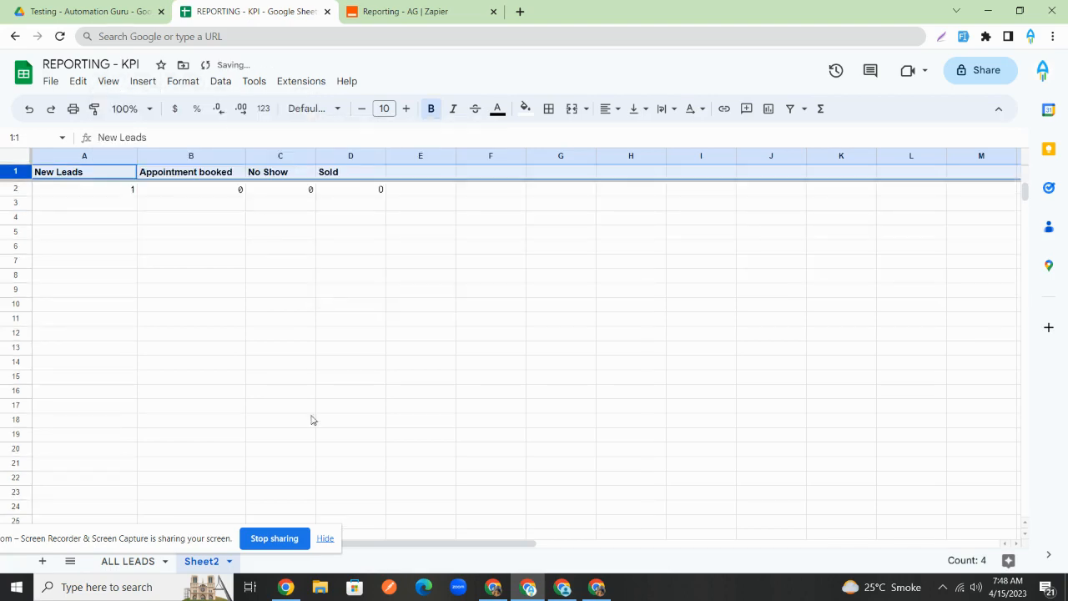
left_click(132, 561)
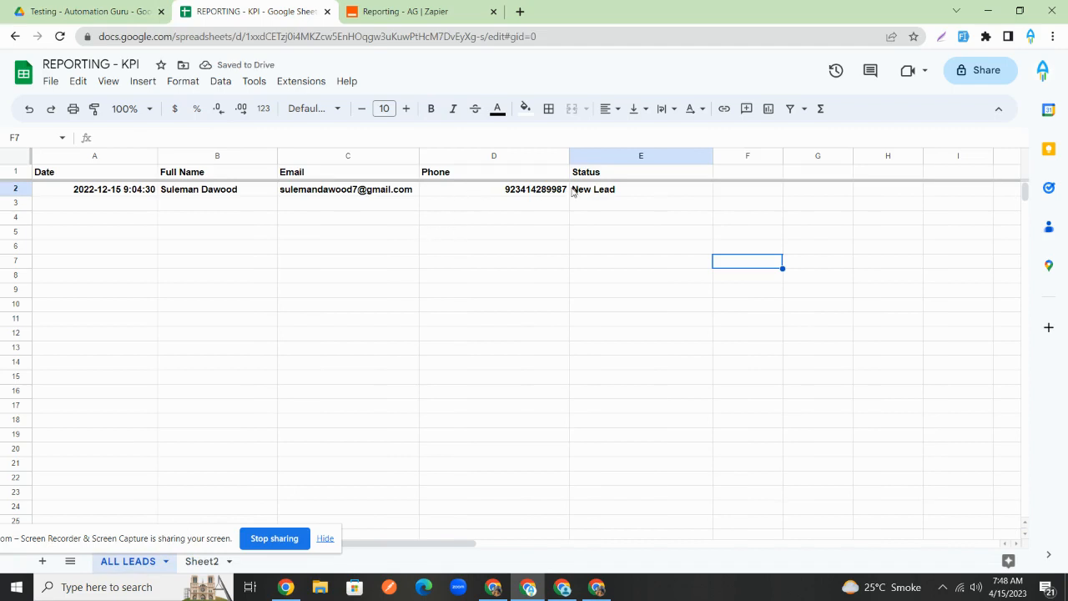
left_click(205, 561)
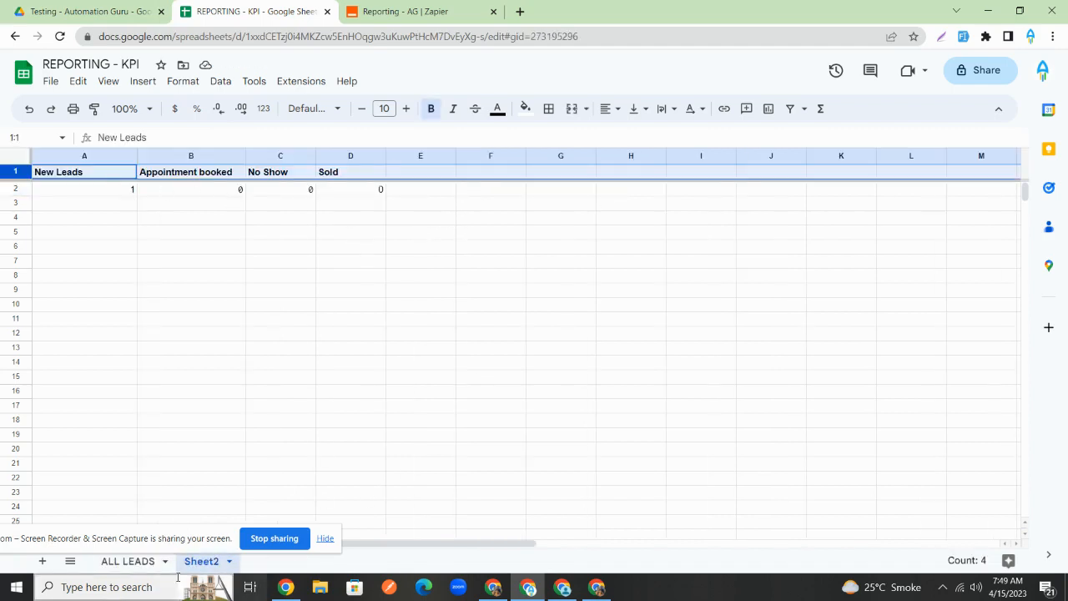
- Open GoHighLevel's Automation workflows page, then return to the Reporting - AG zap in Zapier
left_click(133, 562)
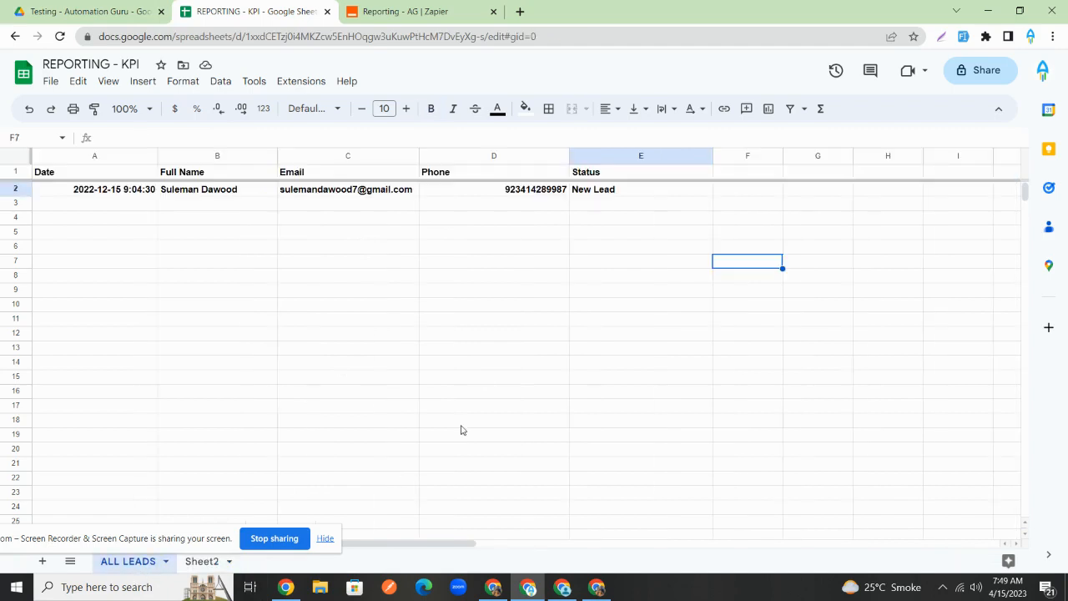
left_click(566, 595)
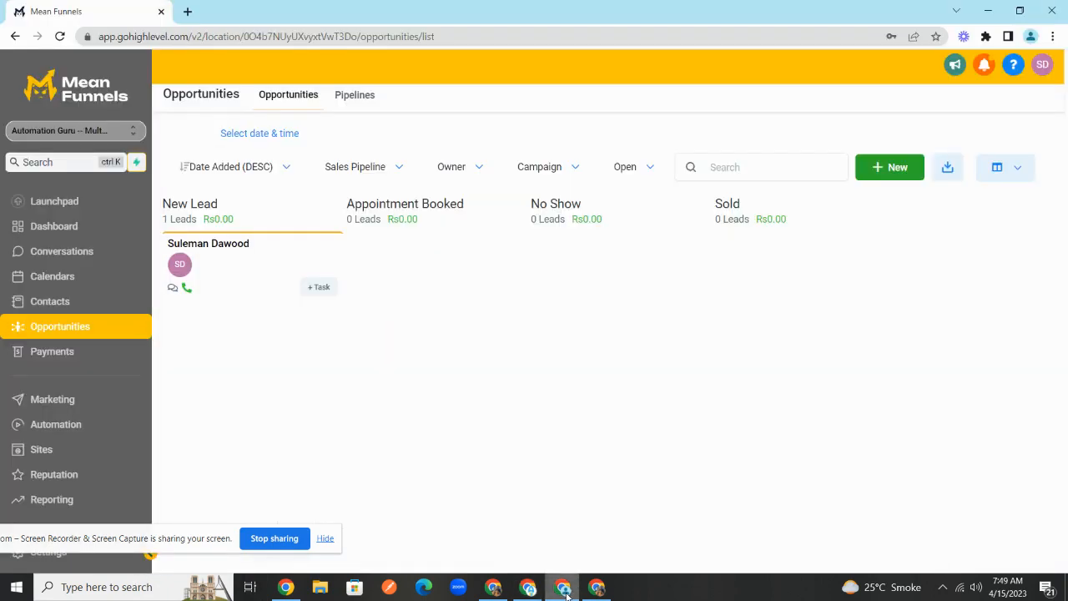
left_click(60, 424)
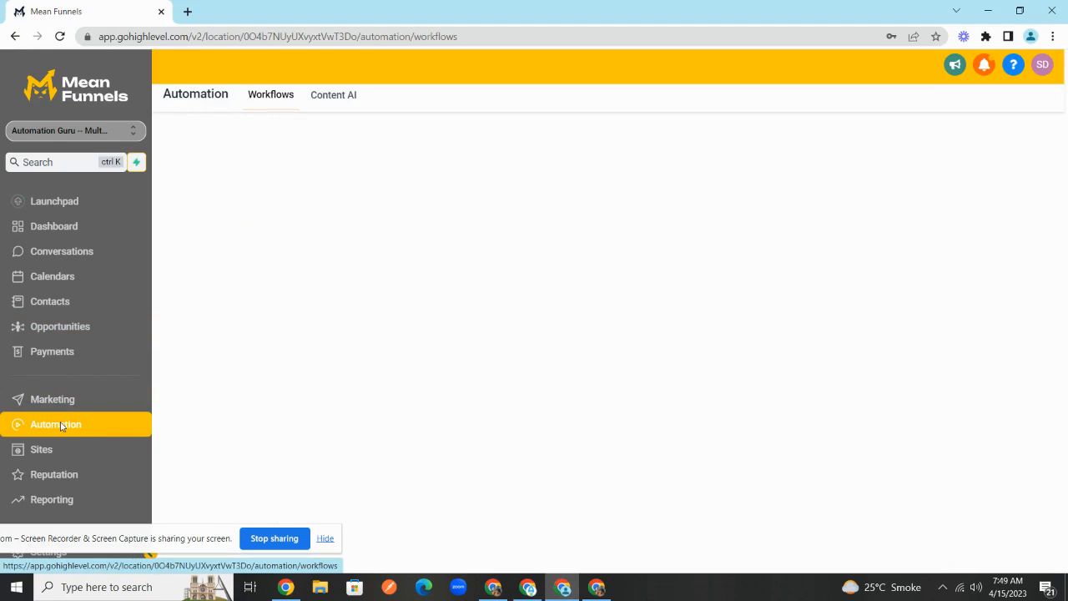
left_click(518, 591)
left_click(409, 10)
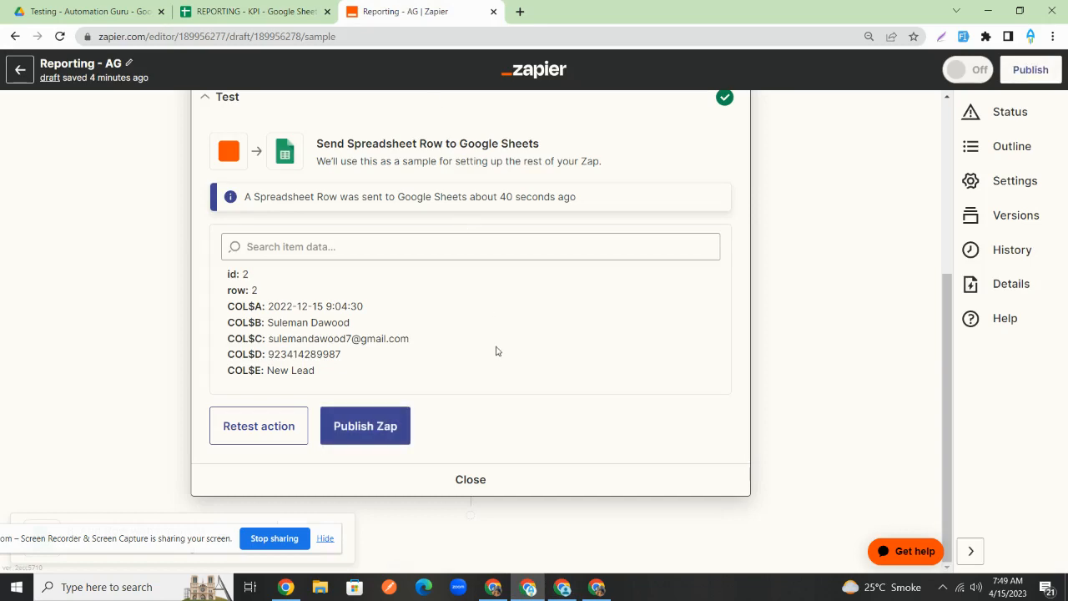
- Cancel publishing Reporting - AG and close its test results, leaving Catch Hook and Create Spreadsheet Row
left_click(393, 427)
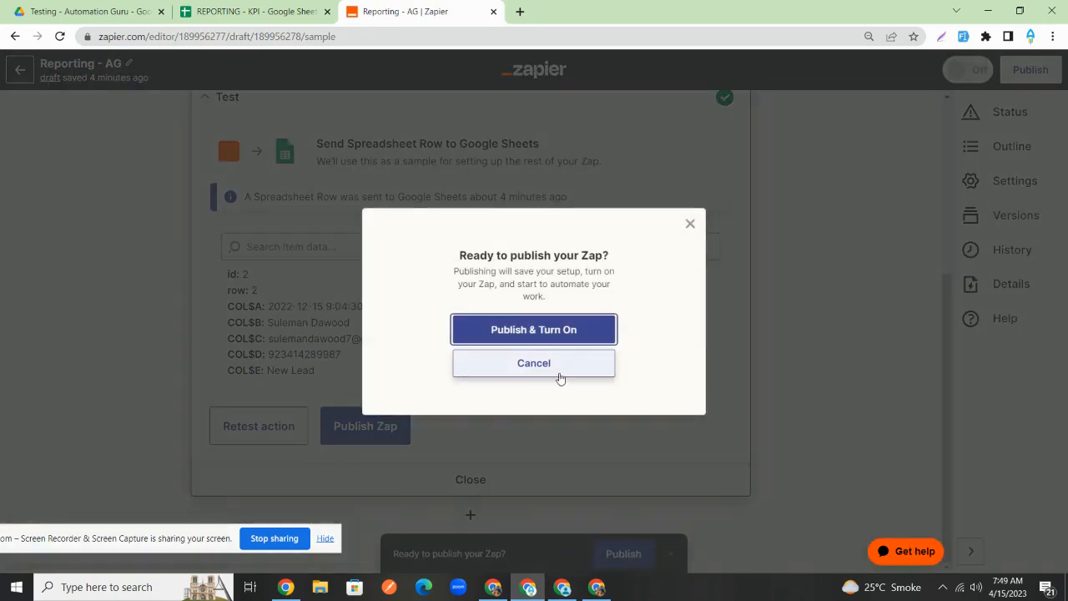
left_click(560, 377)
scroll(732, 161, "up", 4)
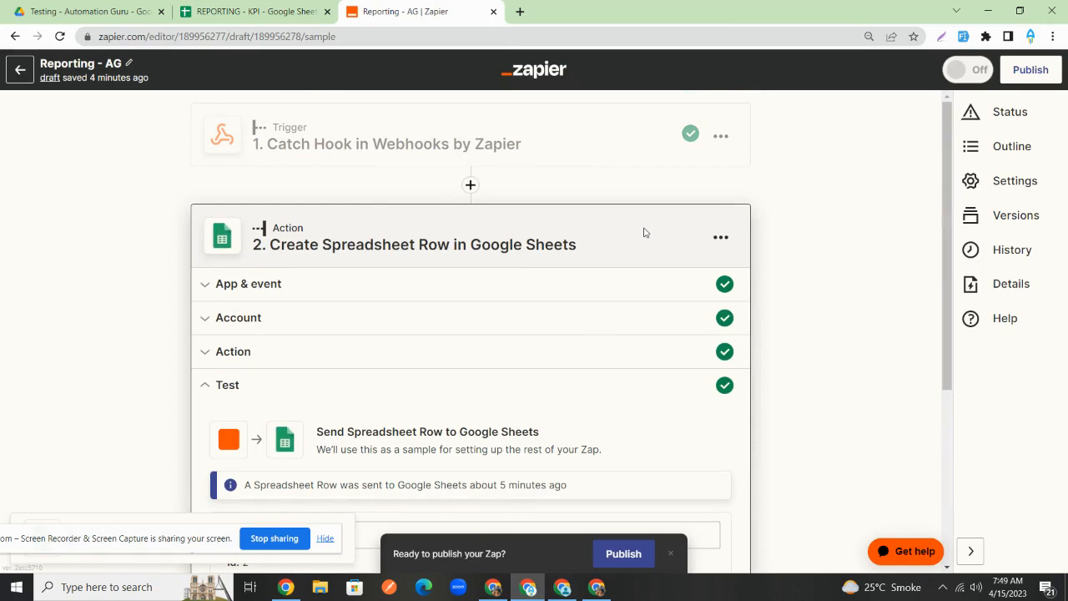
scroll(644, 232, "down", 3)
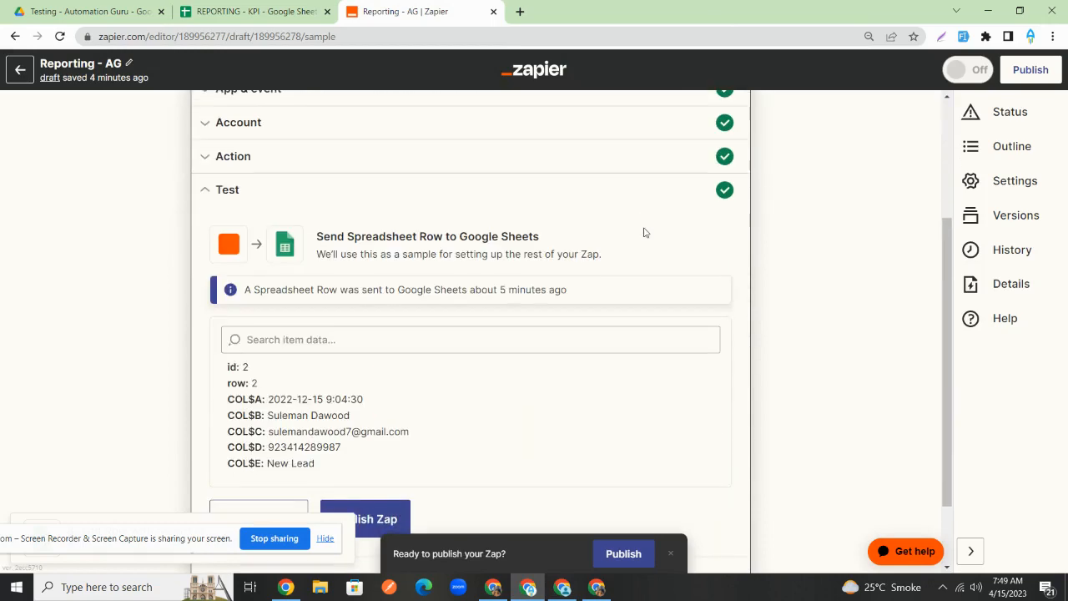
scroll(644, 232, "up", 3)
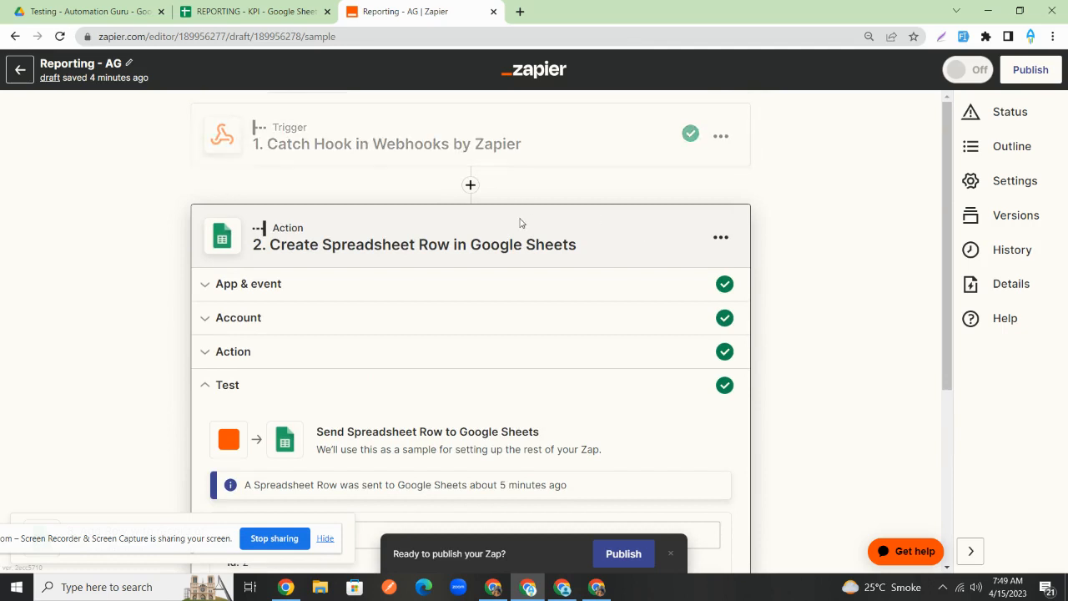
scroll(519, 222, "down", 4)
left_click(460, 482)
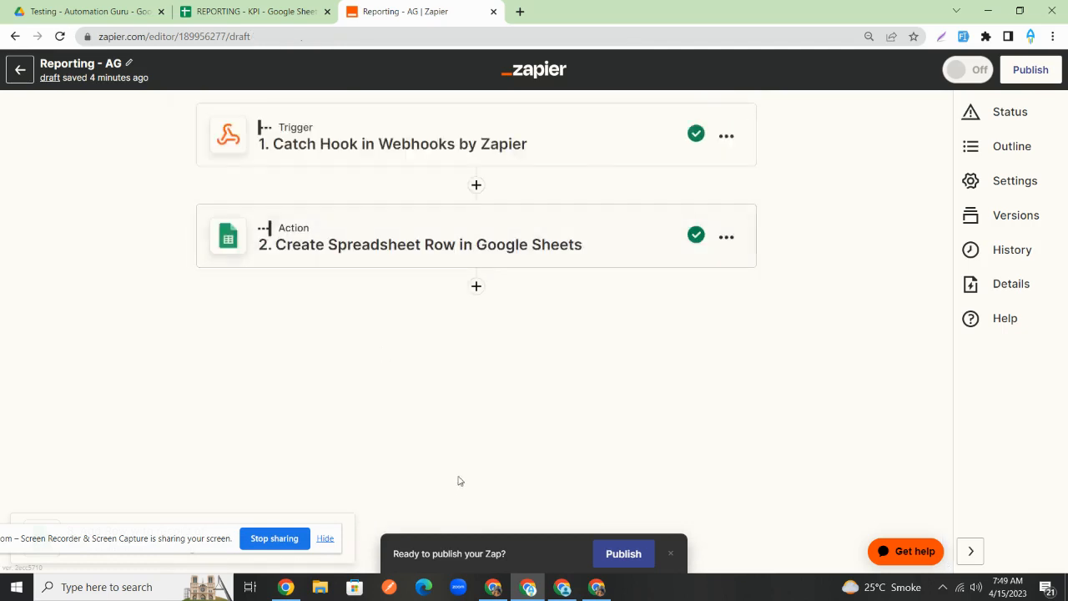
- From the zaps list, start moving Reporting - AG to Automationguru.io, then cancel the move
left_click(21, 73)
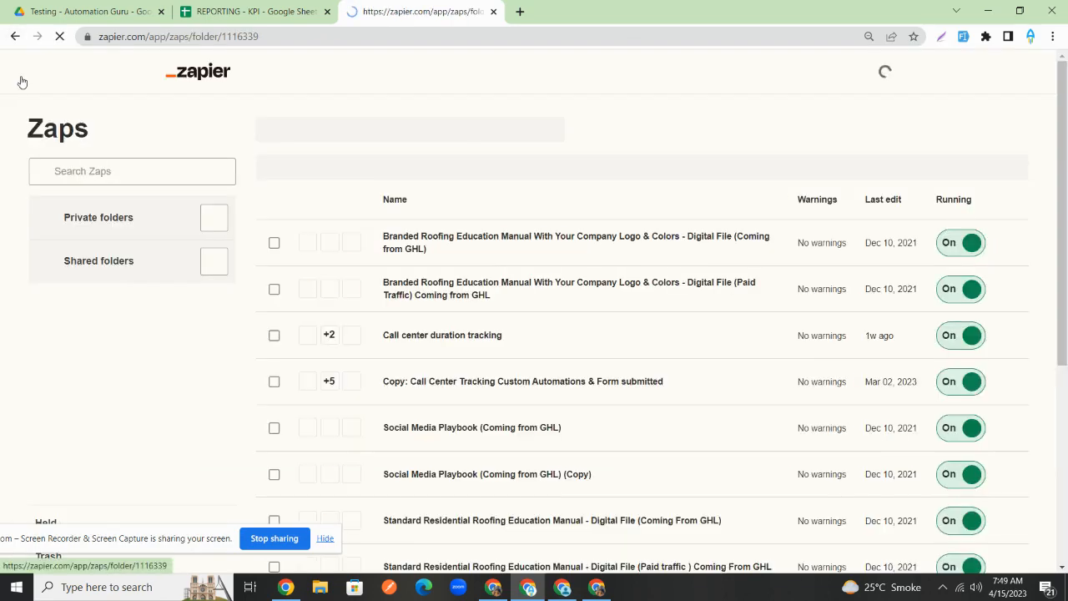
scroll(616, 173, "down", 4)
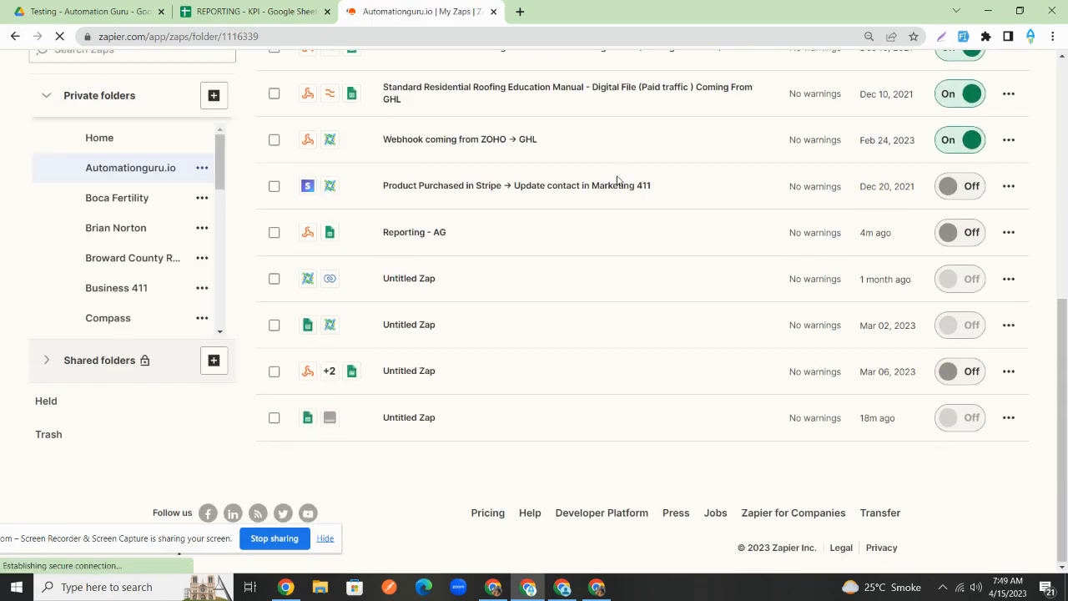
left_click(1018, 232)
left_click(939, 410)
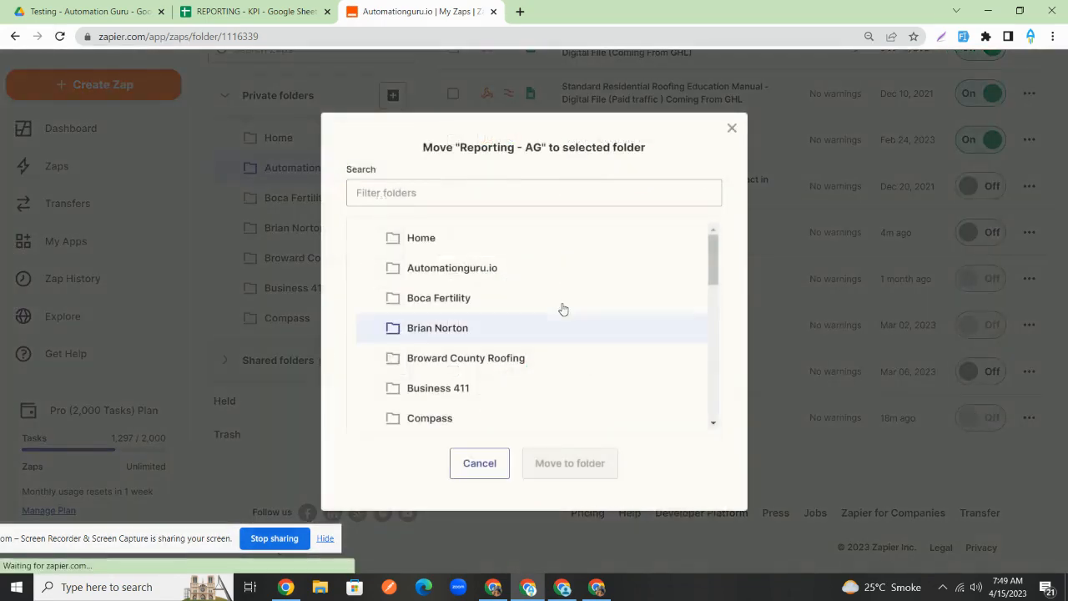
left_click(480, 270)
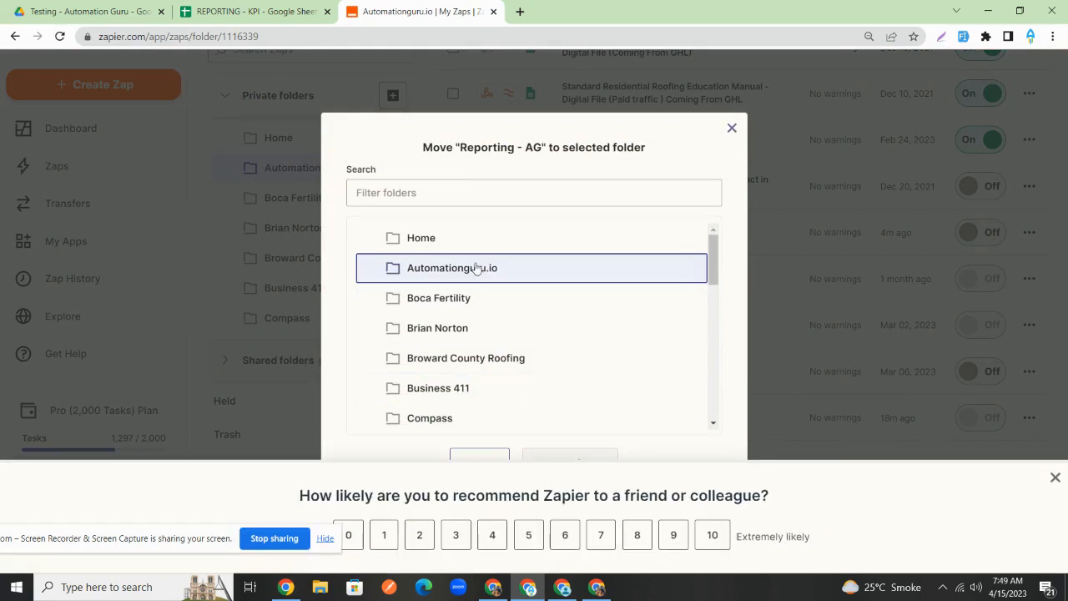
left_click(1056, 478)
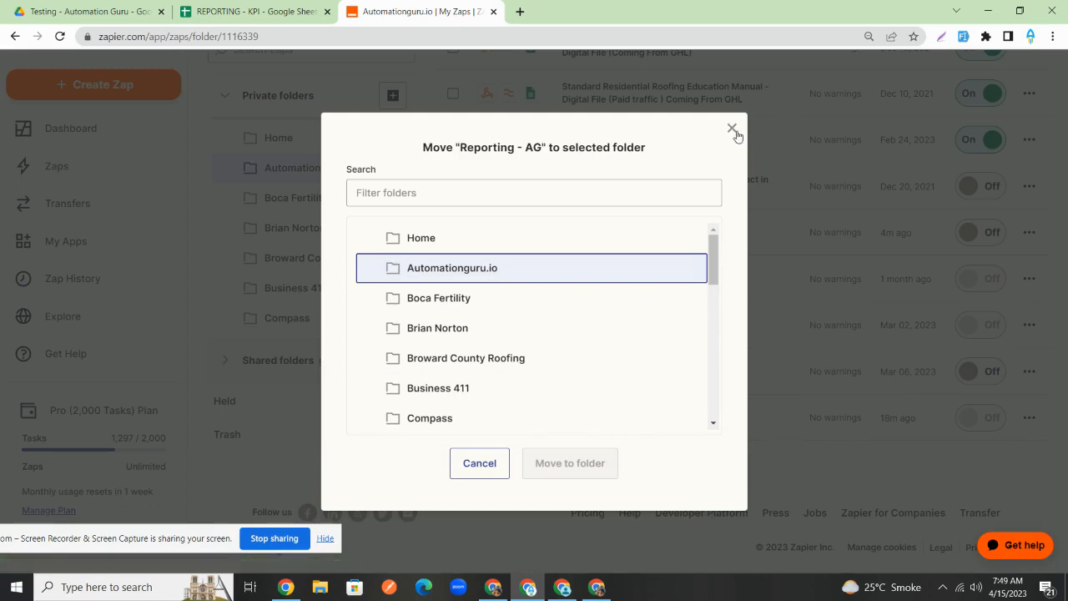
left_click(731, 130)
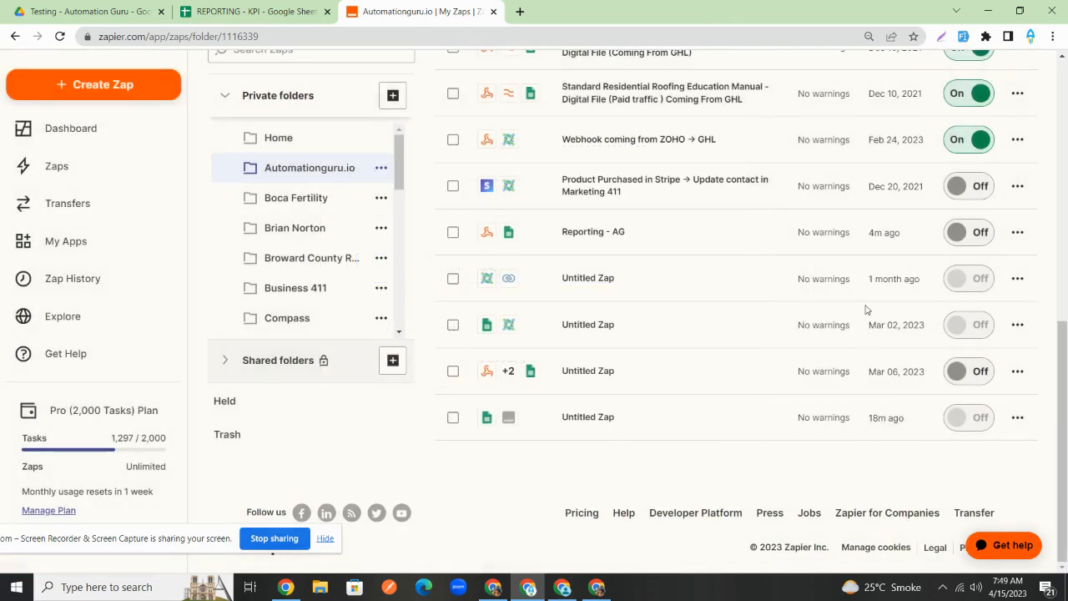
- Duplicate Reporting - AG and open the new Copy: Reporting - AG zap
left_click(1017, 232)
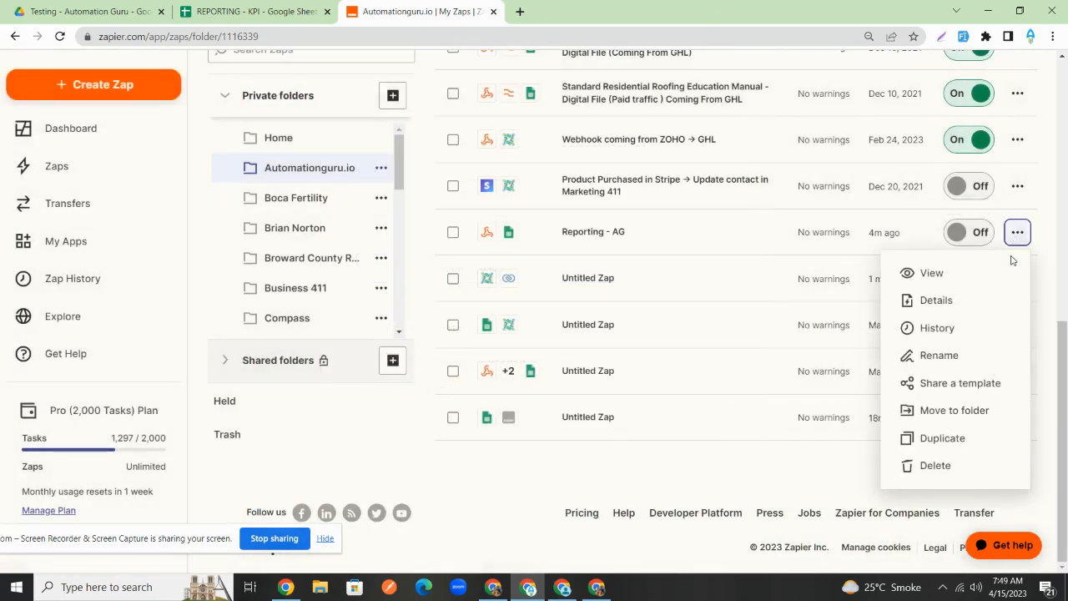
left_click(943, 438)
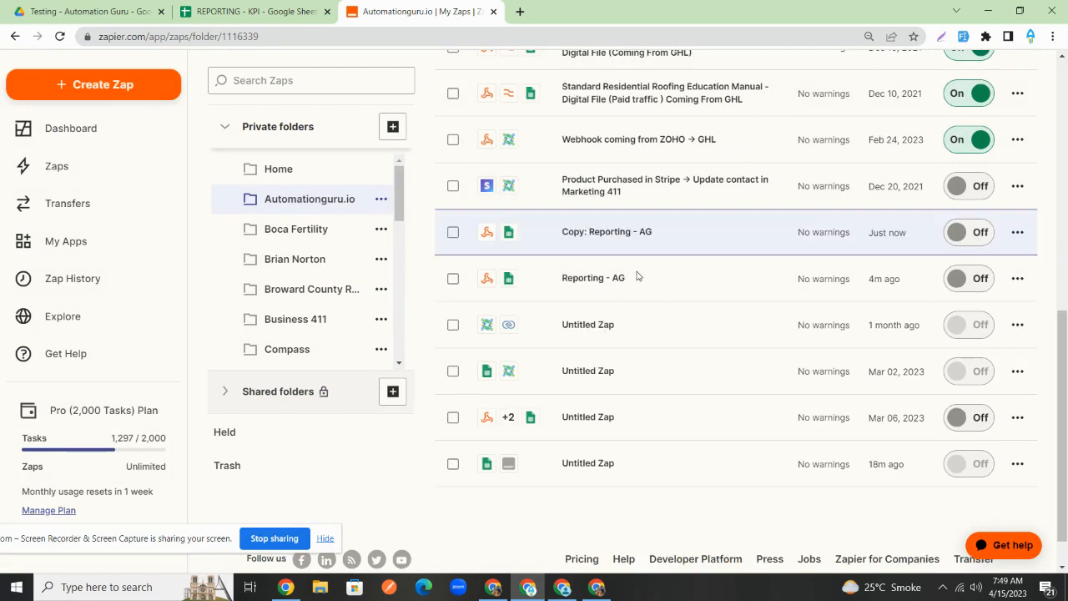
left_click(608, 241)
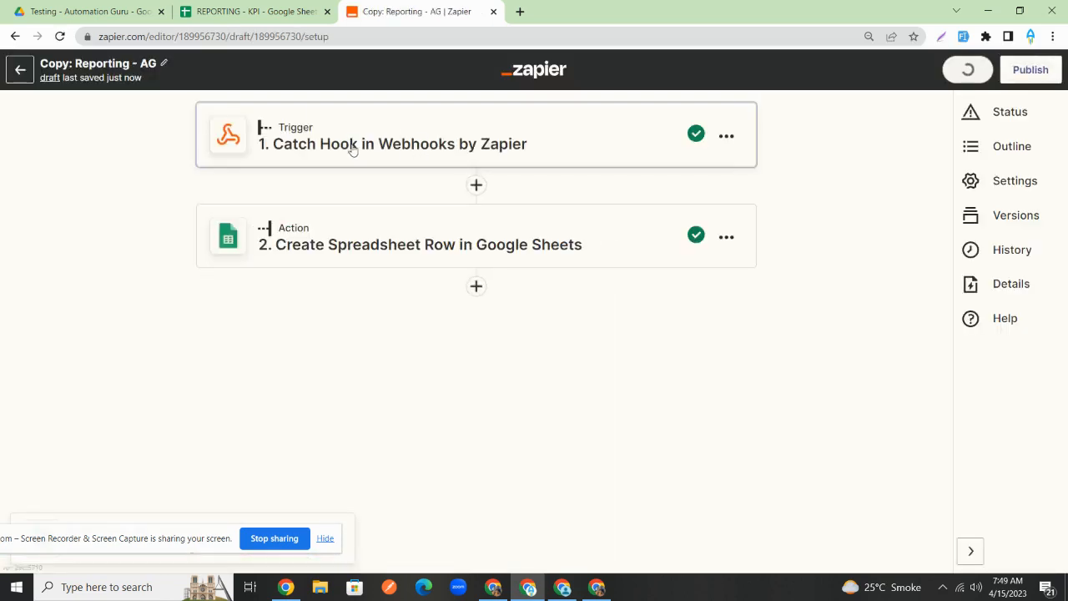
- Copy the Copy: Reporting - AG zap's Catch Hook webhook URL, then go to the GoHighLevel window
left_click(353, 149)
left_click(487, 365)
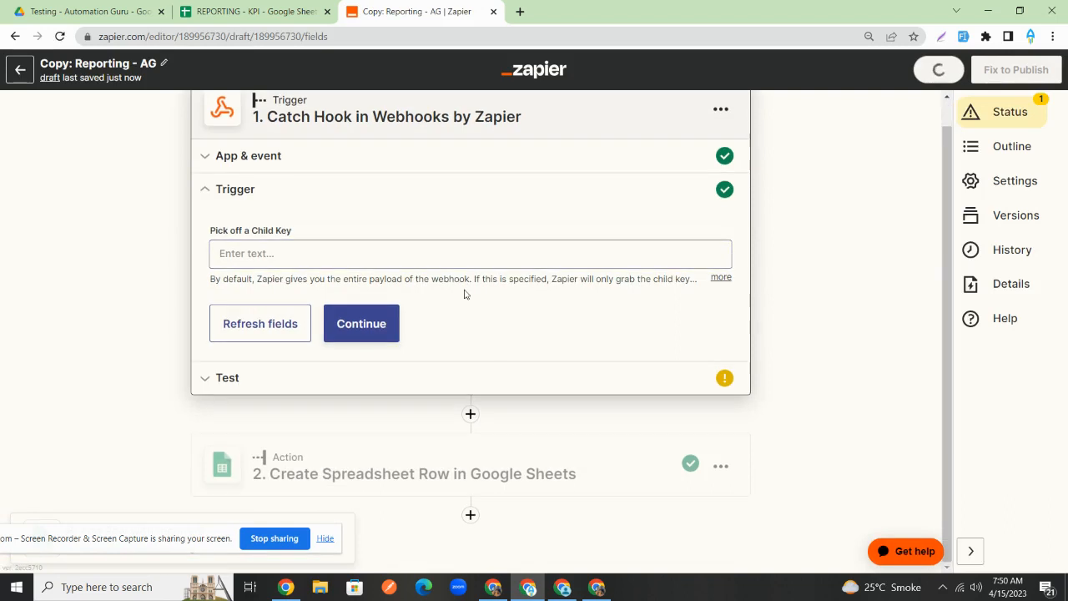
left_click(393, 323)
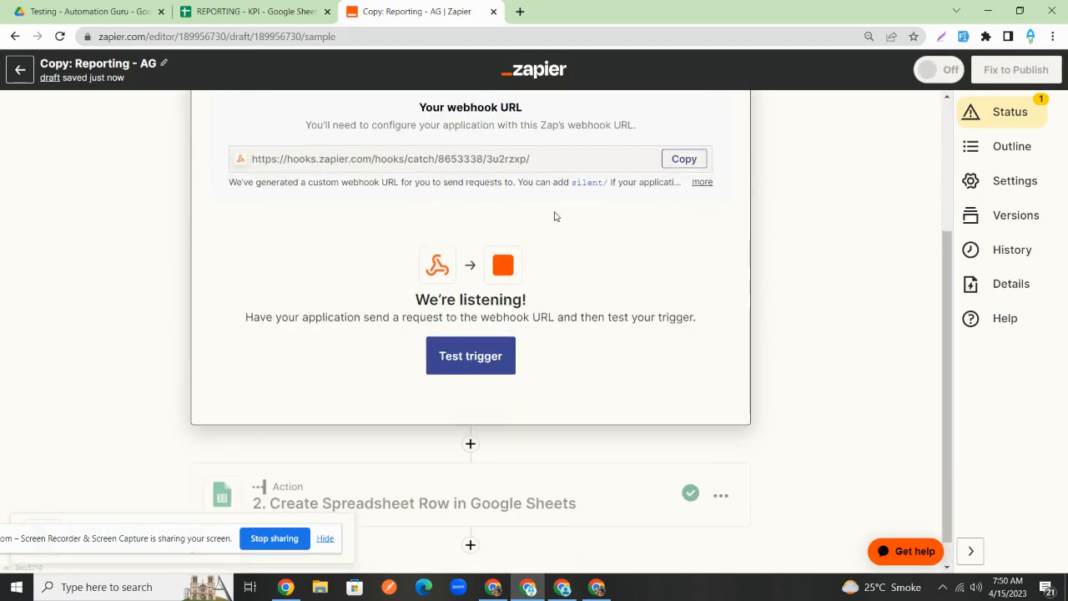
left_click(680, 158)
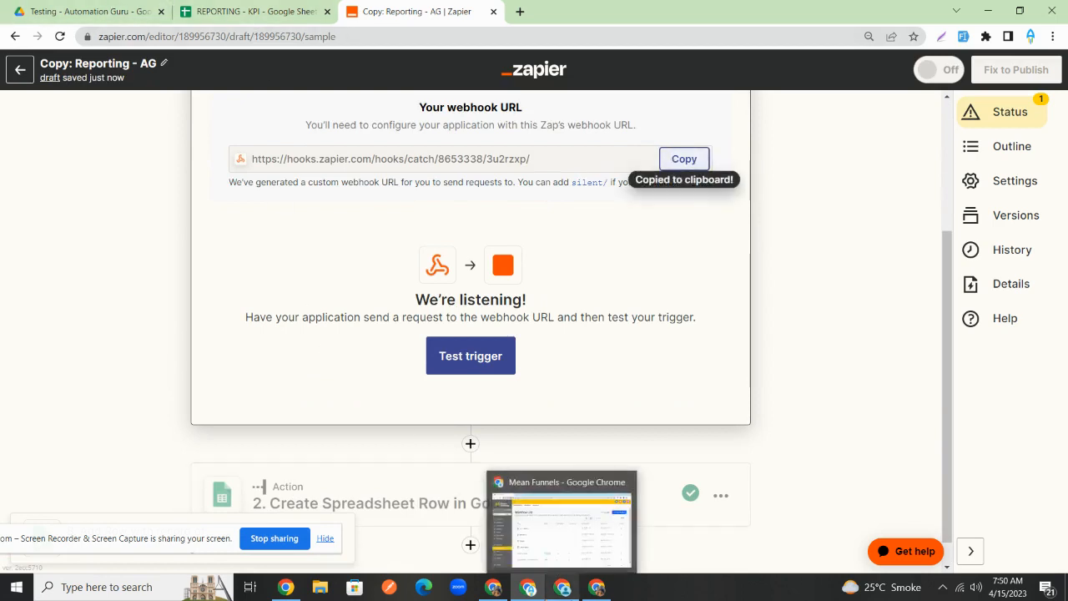
left_click(562, 587)
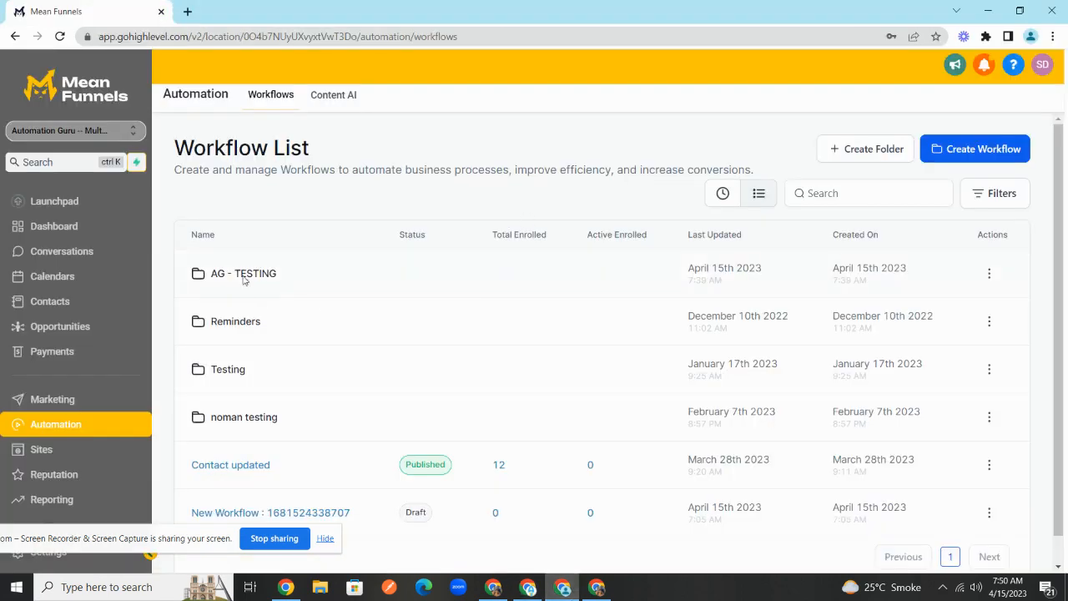
- Duplicate 1) New Lead in AG - TESTING as '2) Appointment Booked' and open it
left_click(243, 277)
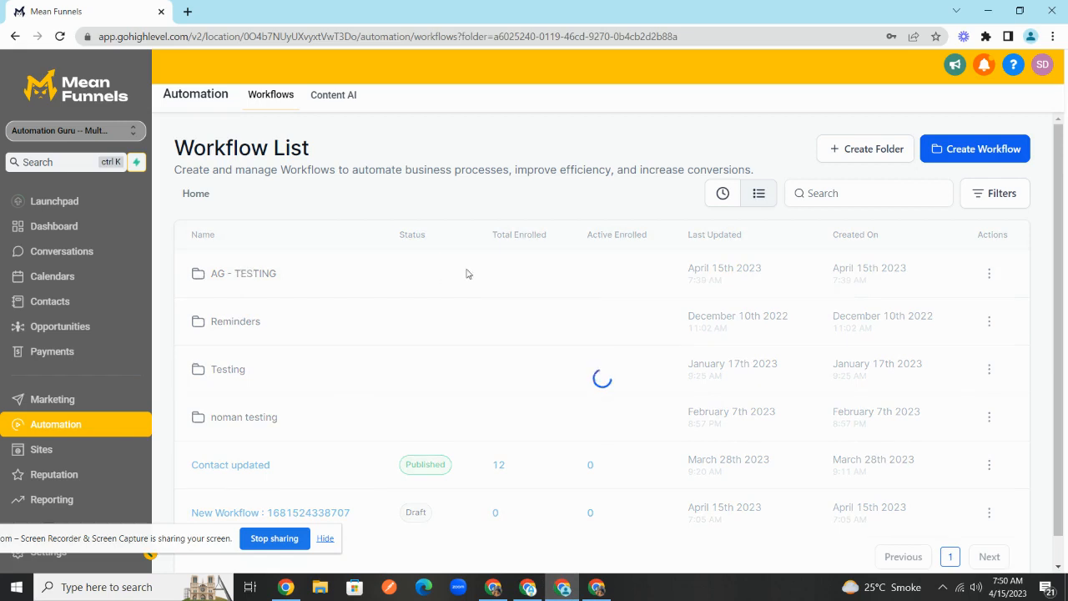
left_click(982, 273)
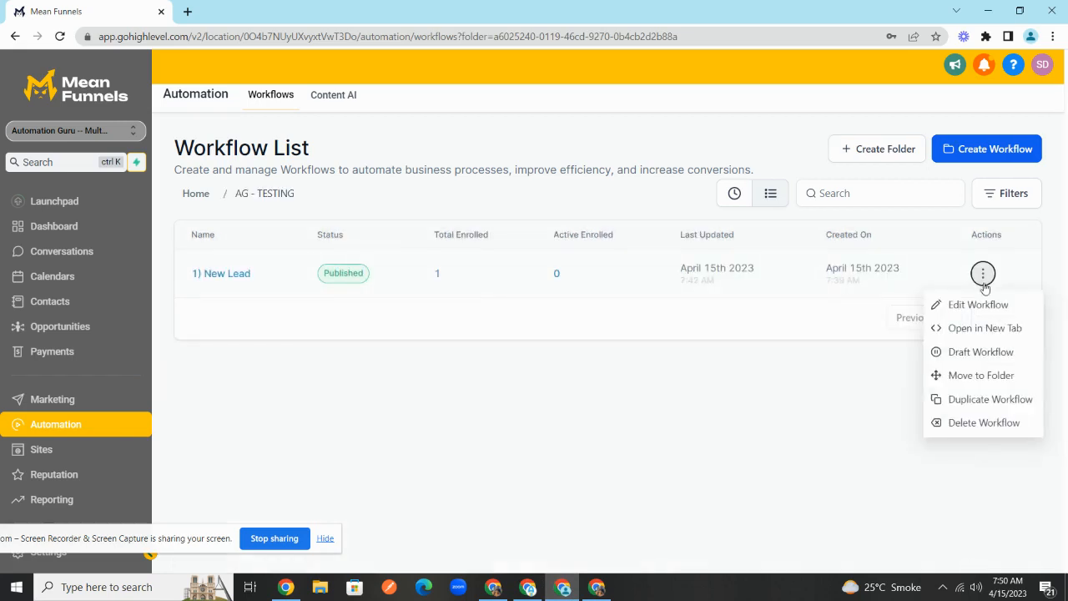
left_click(991, 399)
left_click(451, 363)
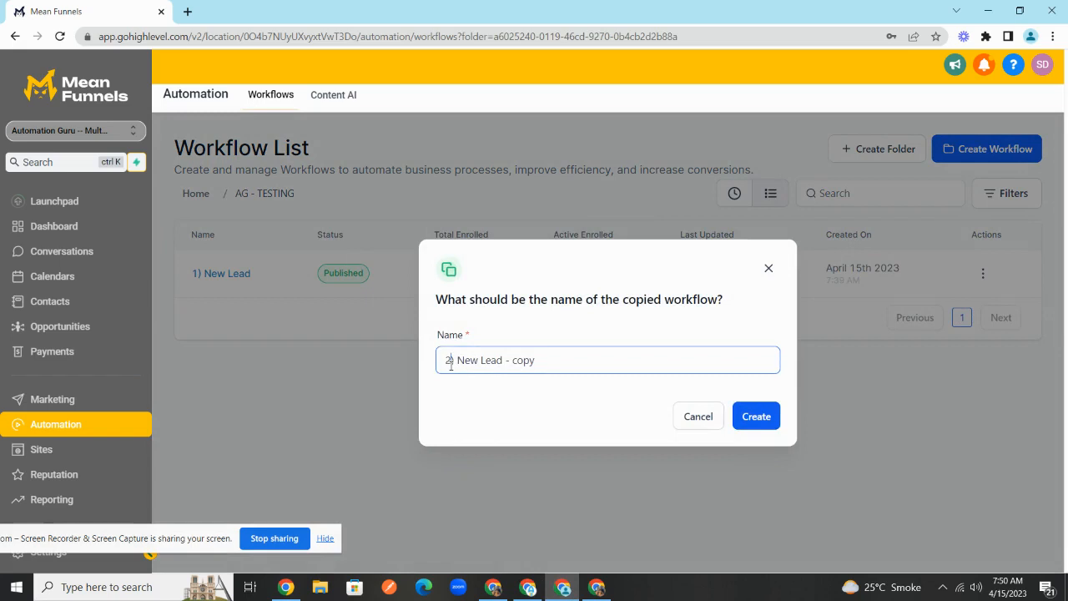
left_click_drag(469, 364, 681, 383)
type("Appointment Booked")
left_click(746, 414)
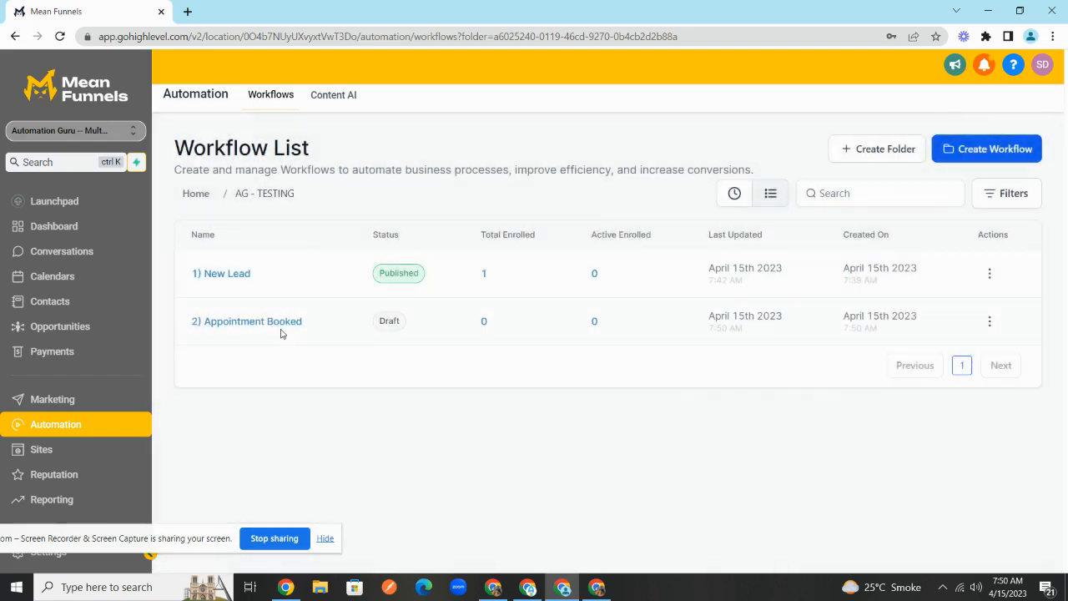
left_click(273, 324)
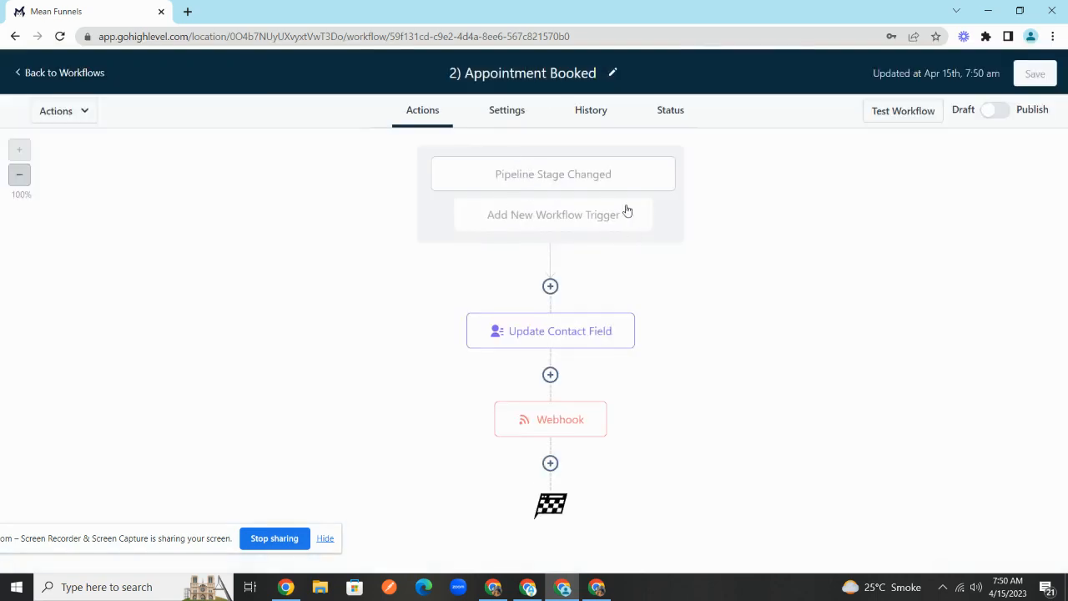
- Change the workflow's pipeline-stage trigger to the Appointment Booked stage
left_click(582, 191)
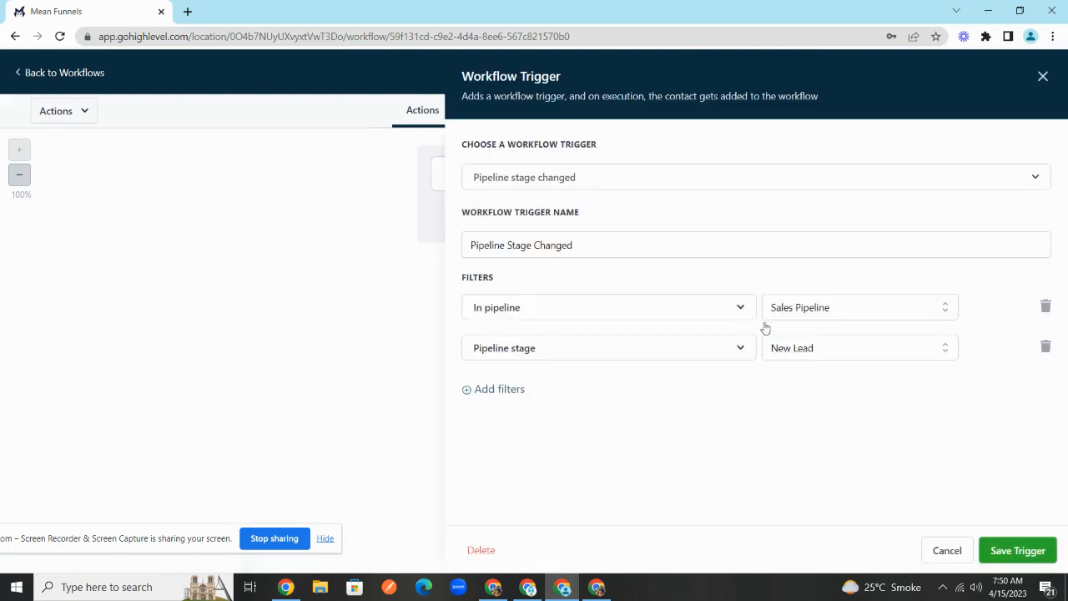
left_click(799, 351)
left_click(813, 437)
left_click(1001, 547)
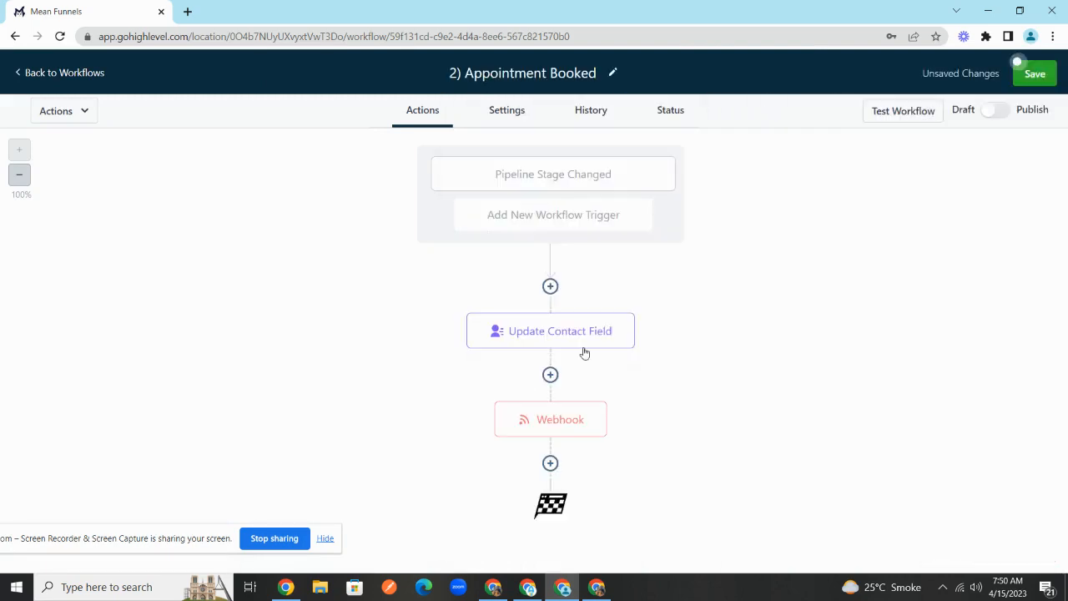
- Change the Update Contact Field value from New Lead to Appointment Booked
left_click(587, 338)
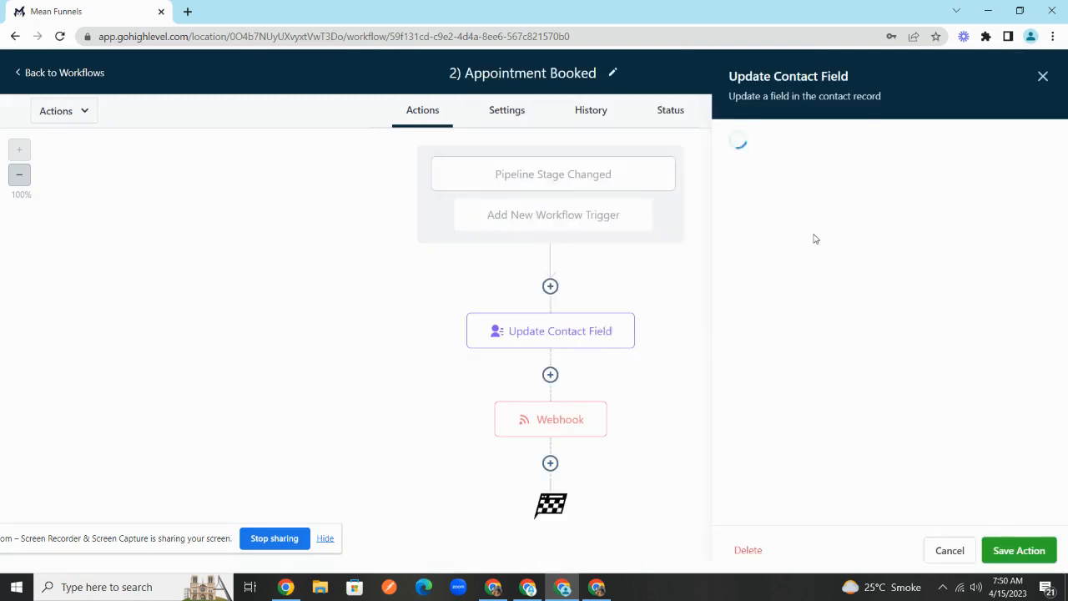
triple_click(839, 237)
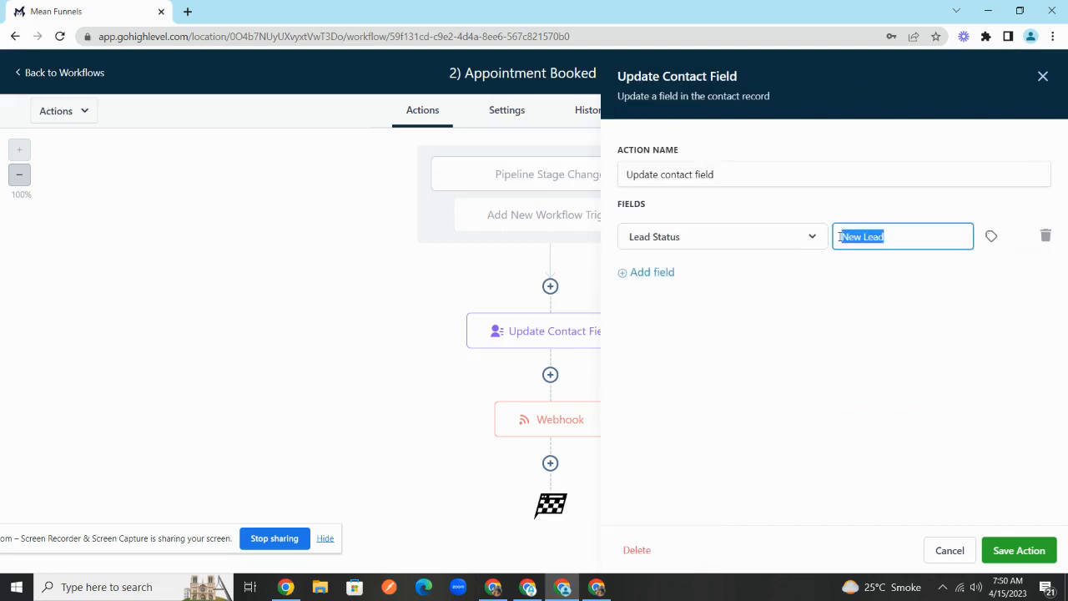
type("Appointment")
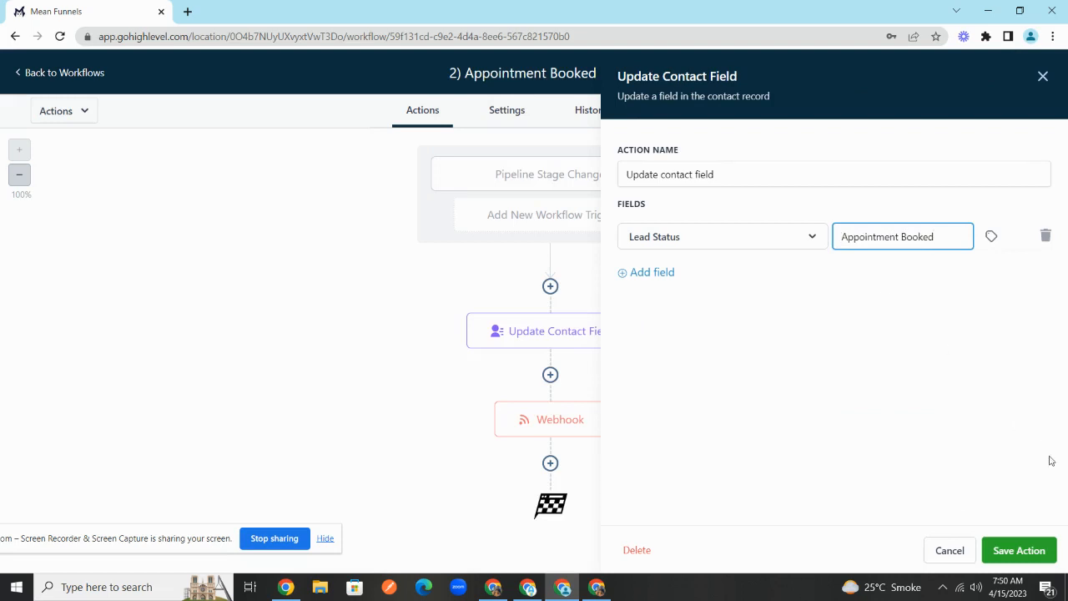
left_click(1043, 547)
- Replace the Webhook action's URL with the new zap's webhook URL and save the workflow
left_click(583, 435)
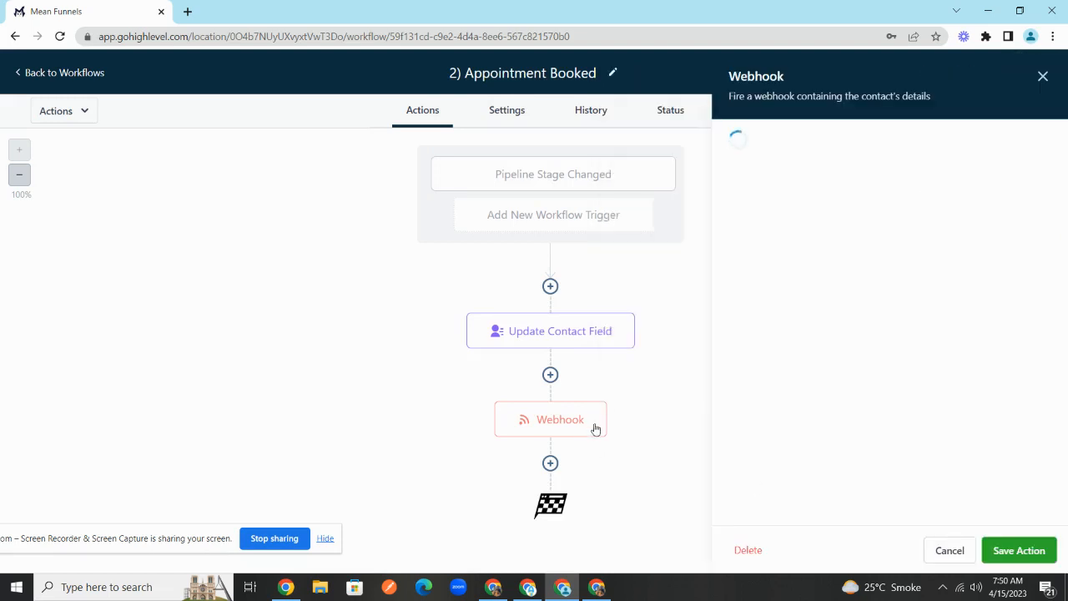
left_click(839, 288)
key("ctrl+a")
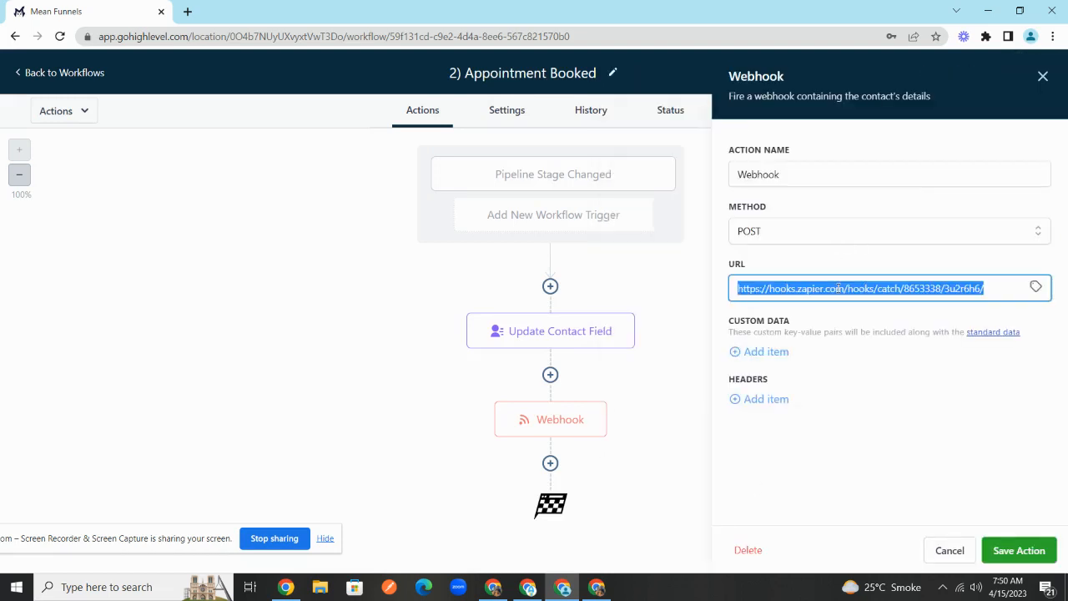
key("ctrl+v")
left_click(1030, 544)
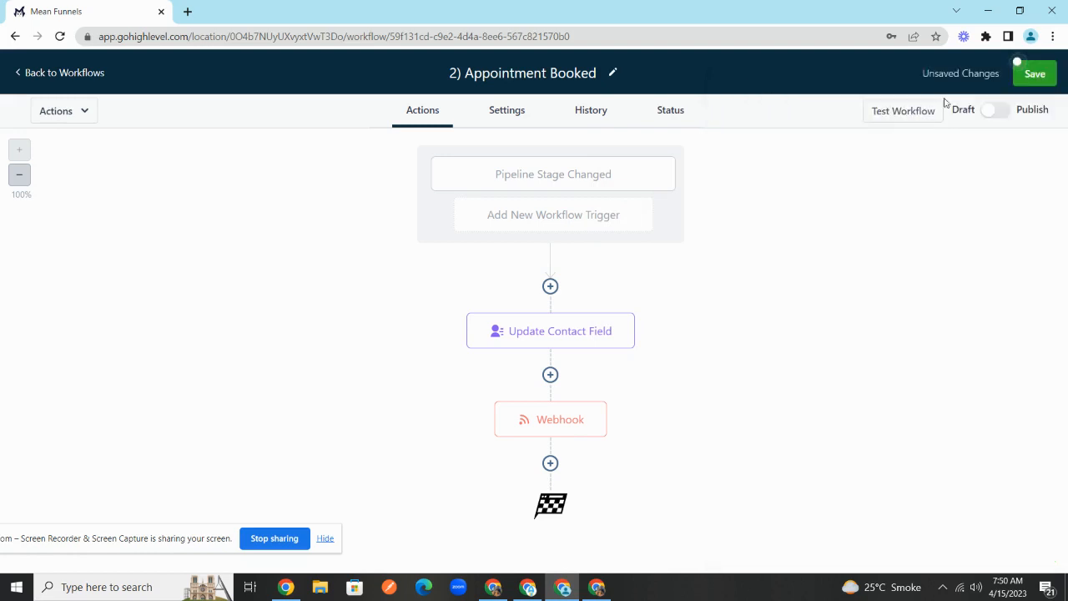
left_click(1034, 77)
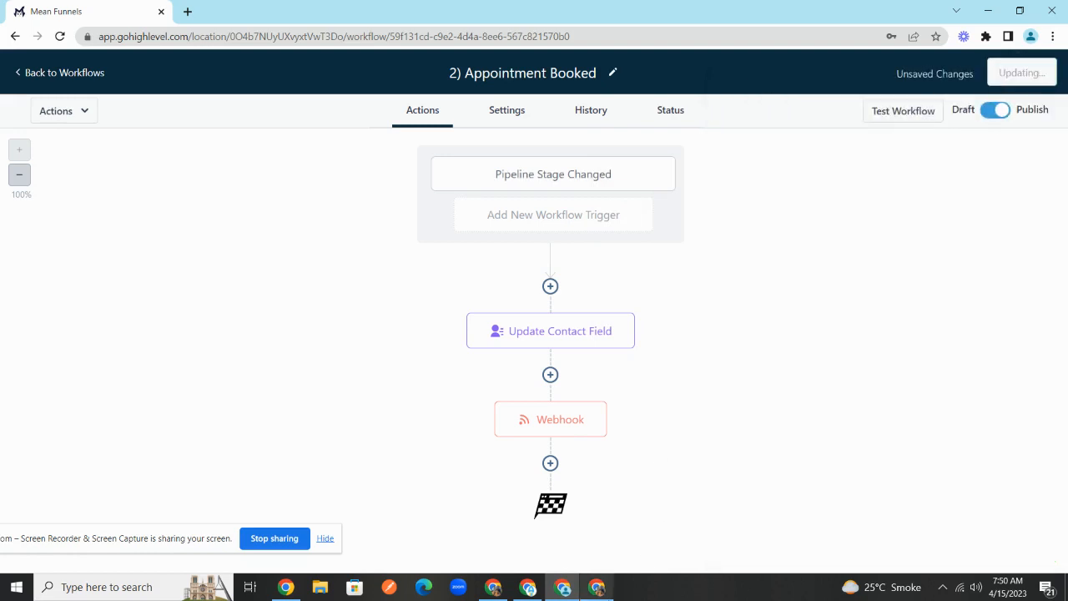
left_click(563, 586)
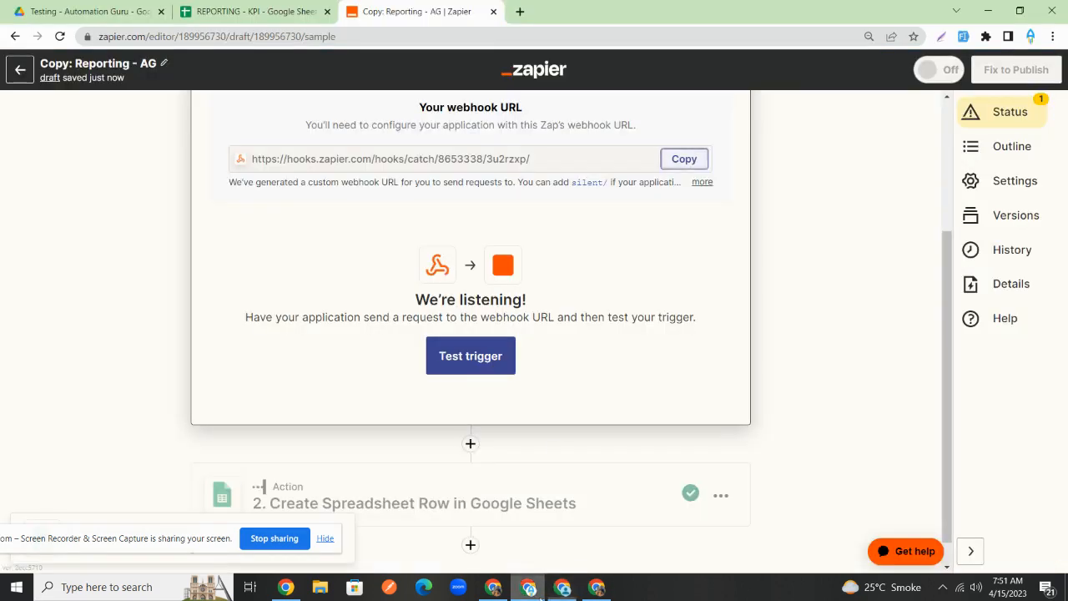
- Insert a new empty action step between the trigger and the spreadsheet-row step
scroll(558, 237, "down", 1)
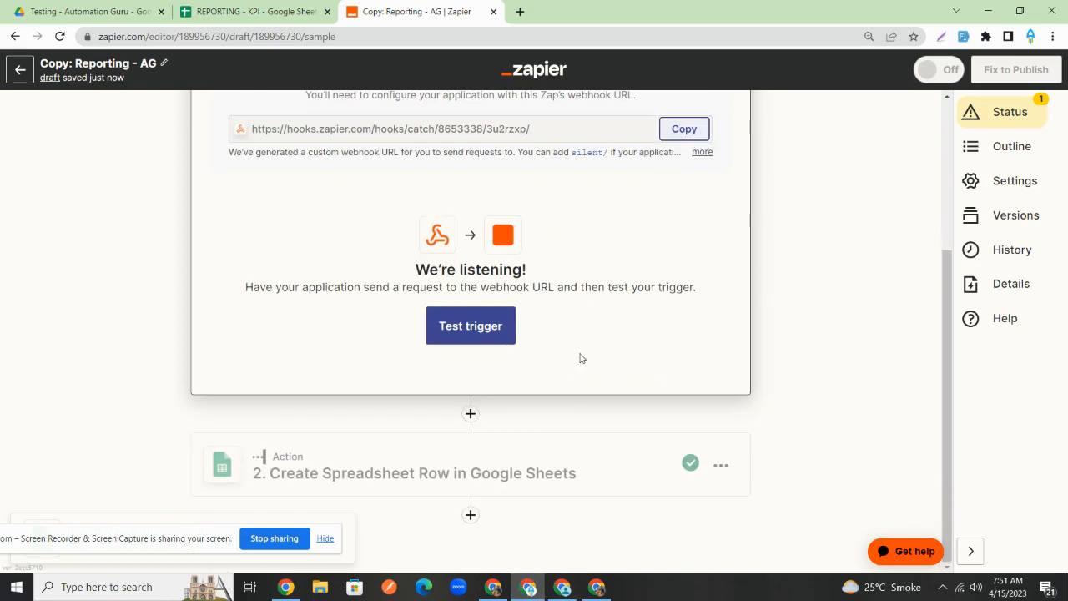
scroll(567, 467, "up", 1)
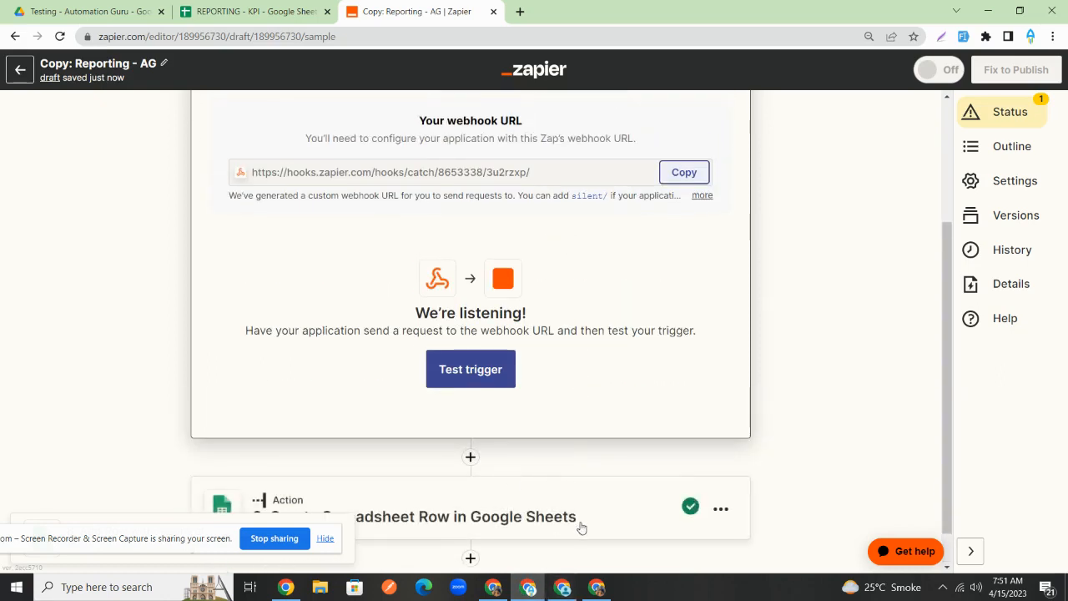
scroll(534, 484, "down", 1)
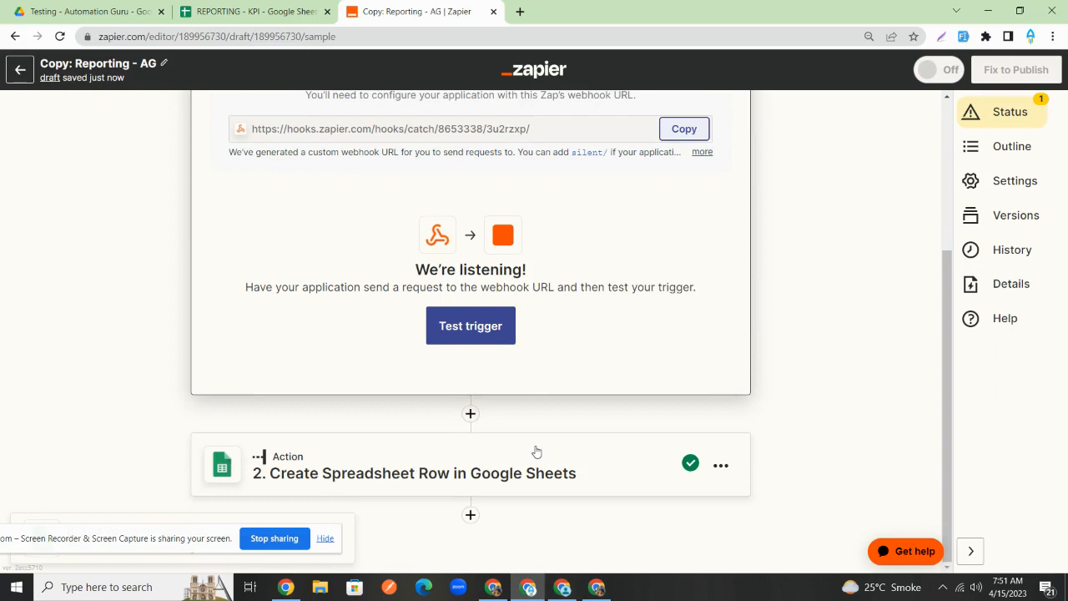
left_click(470, 415)
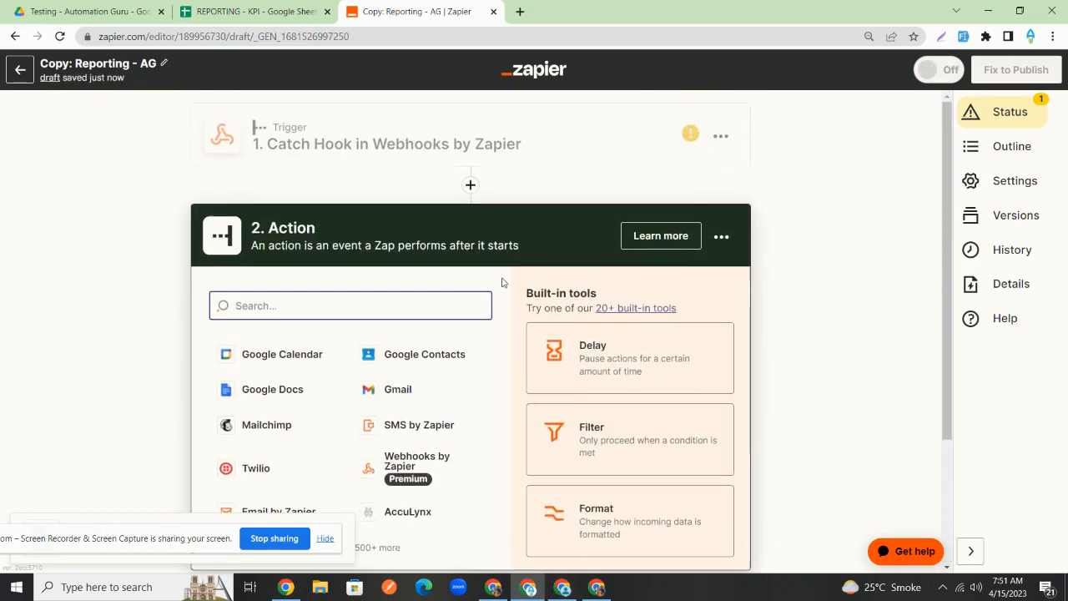
- Test the Catch Hook trigger, which reports no request found yet
scroll(582, 260, "down", 3)
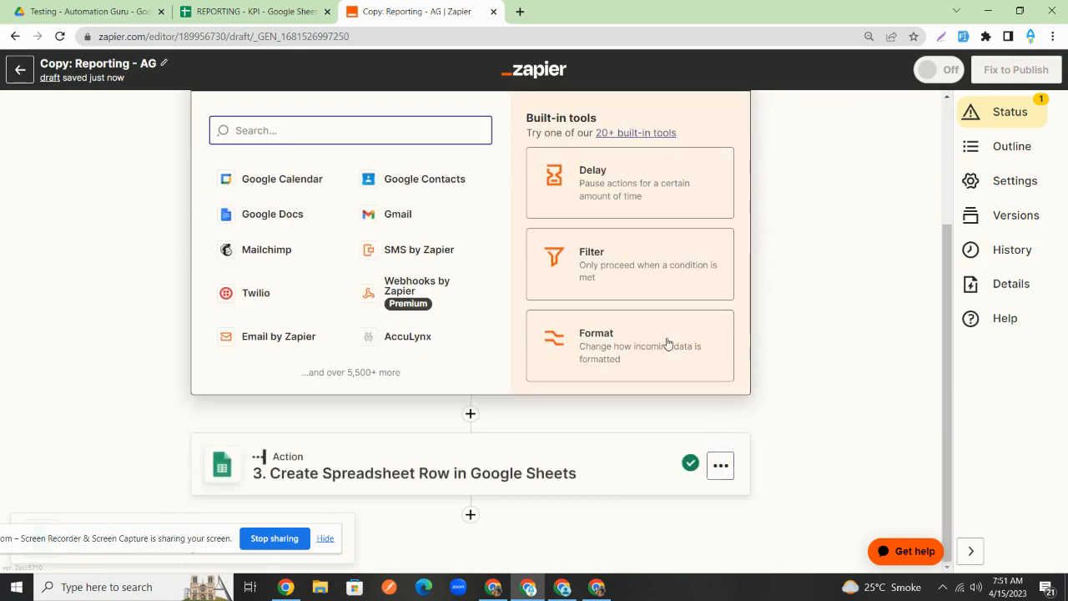
scroll(665, 346, "up", 2)
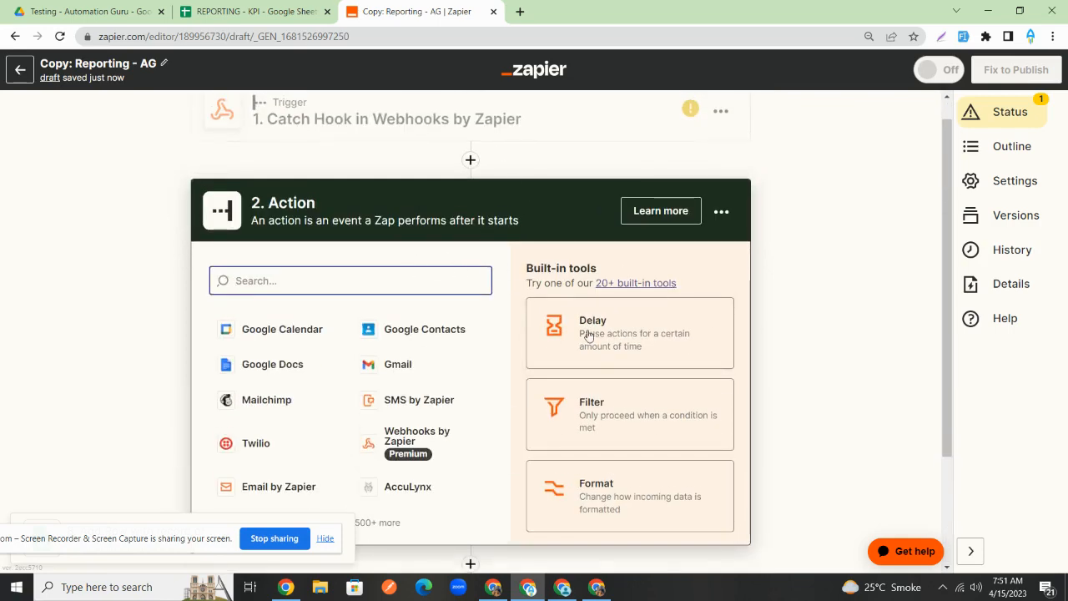
scroll(545, 242, "up", 1)
left_click(443, 154)
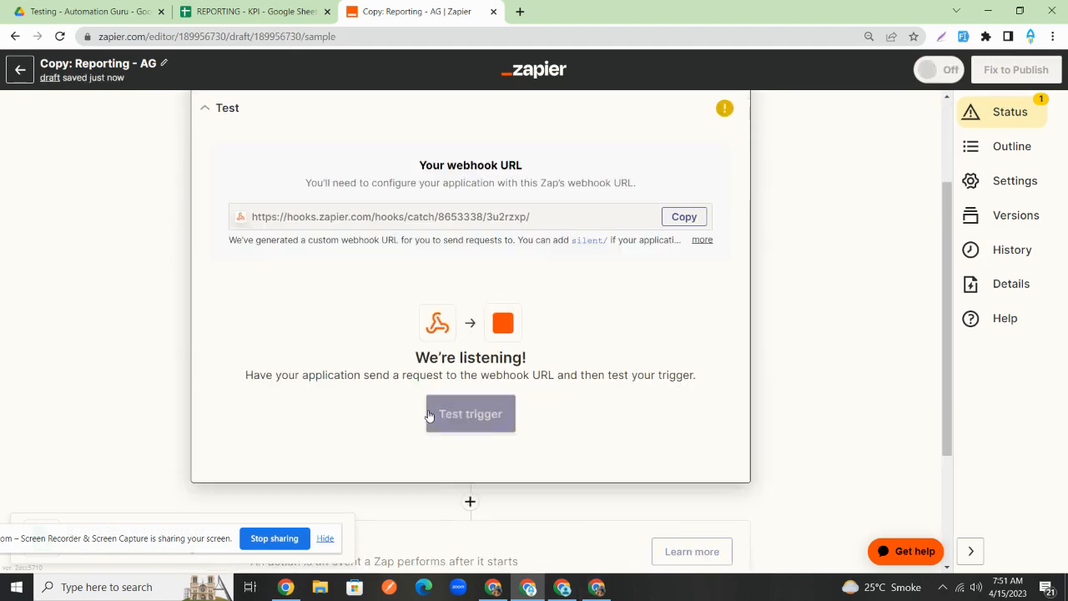
left_click(483, 421)
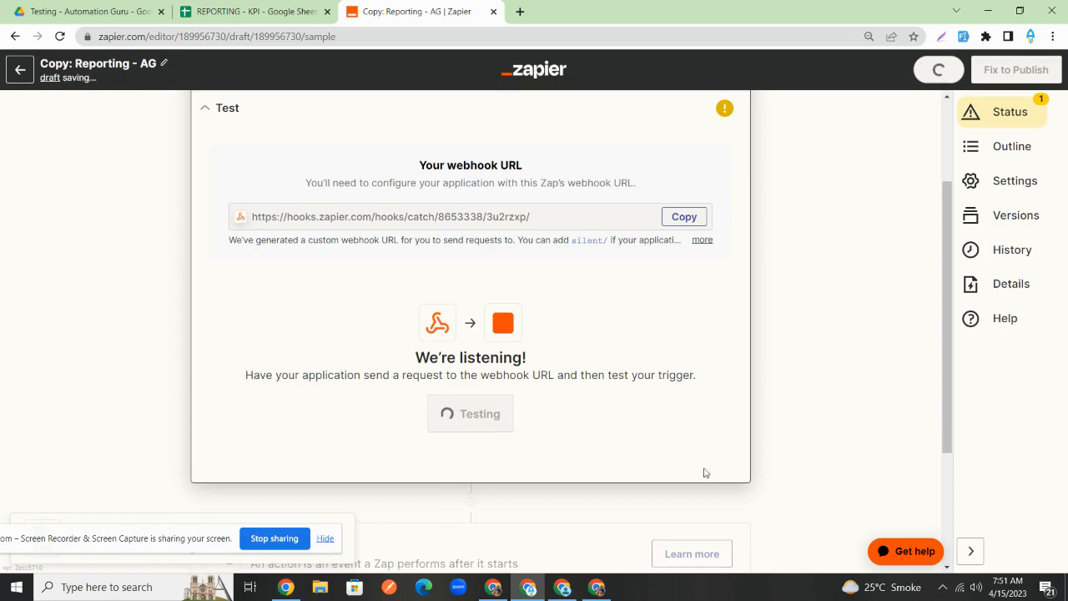
left_click(572, 587)
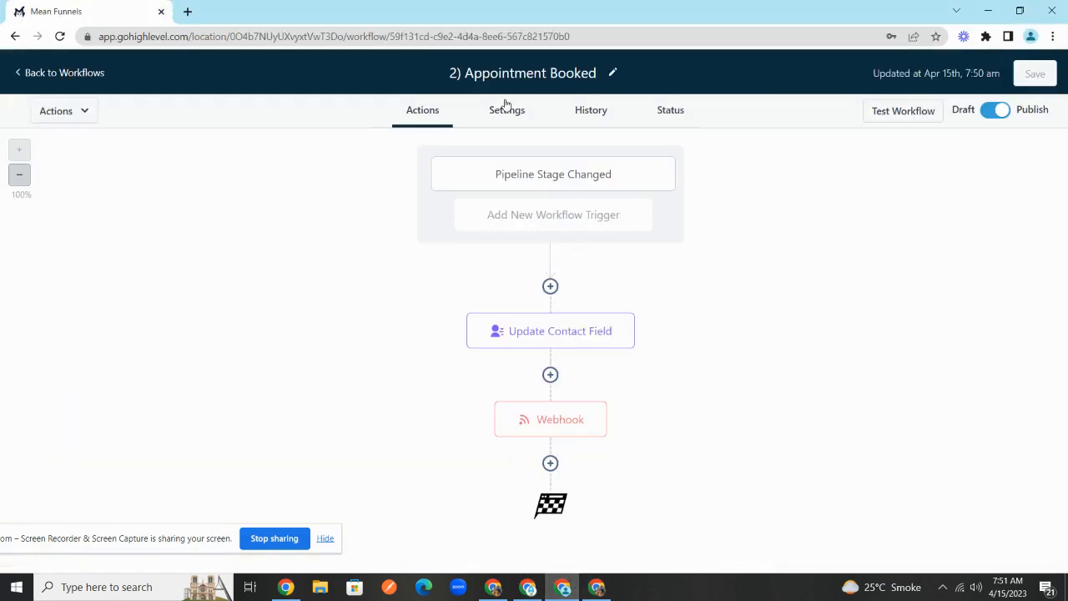
- Drag the lead's opportunity card from New Lead to Appointment Booked, then retest the Zapier trigger
left_click(63, 74)
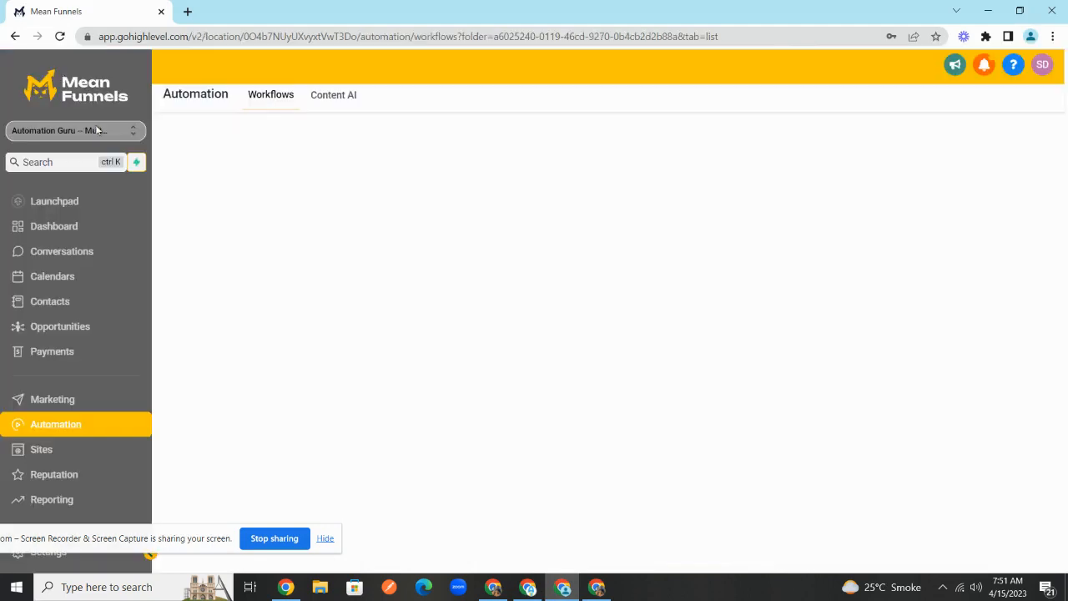
left_click(93, 326)
left_click_drag(251, 256, 443, 250)
left_click(967, 130)
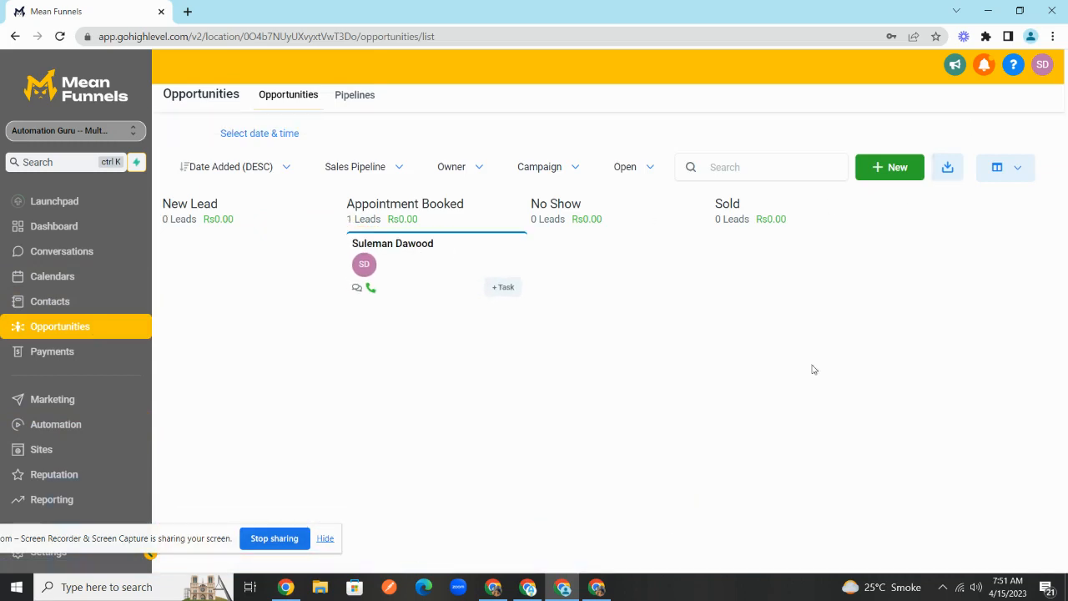
left_click(534, 589)
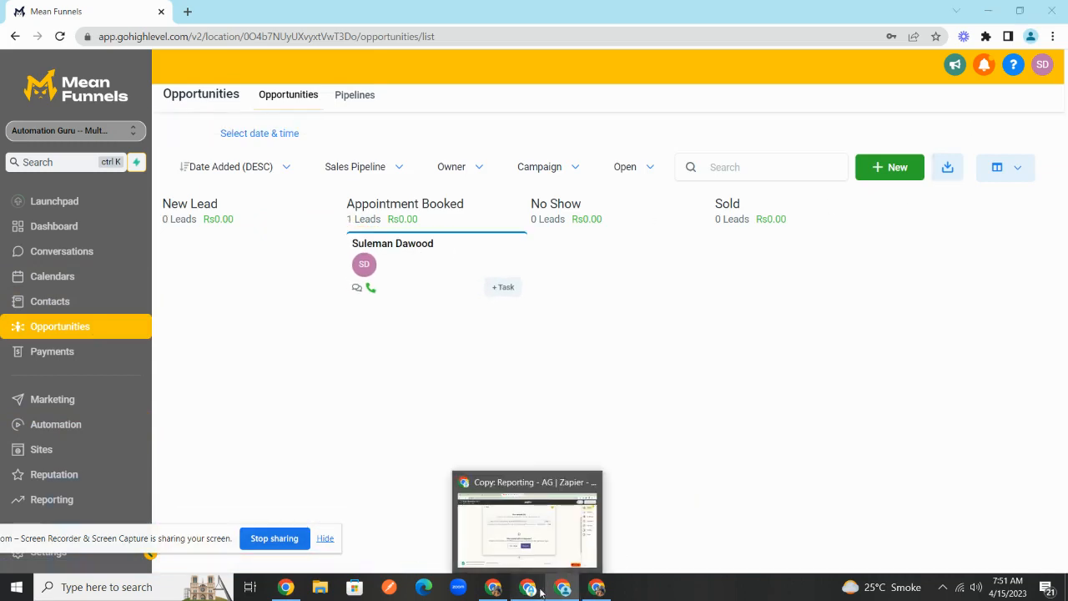
left_click(440, 406)
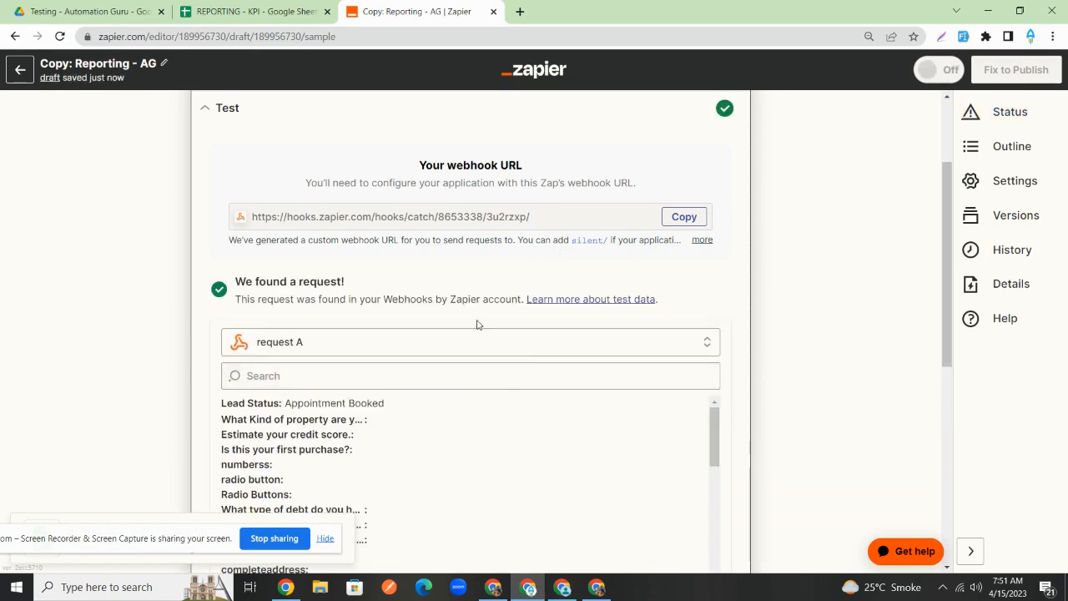
- Set step 2 to Google Sheets' Lookup Spreadsheet Row event using the connected Sheets account
scroll(475, 351, "down", 3)
left_click(517, 417)
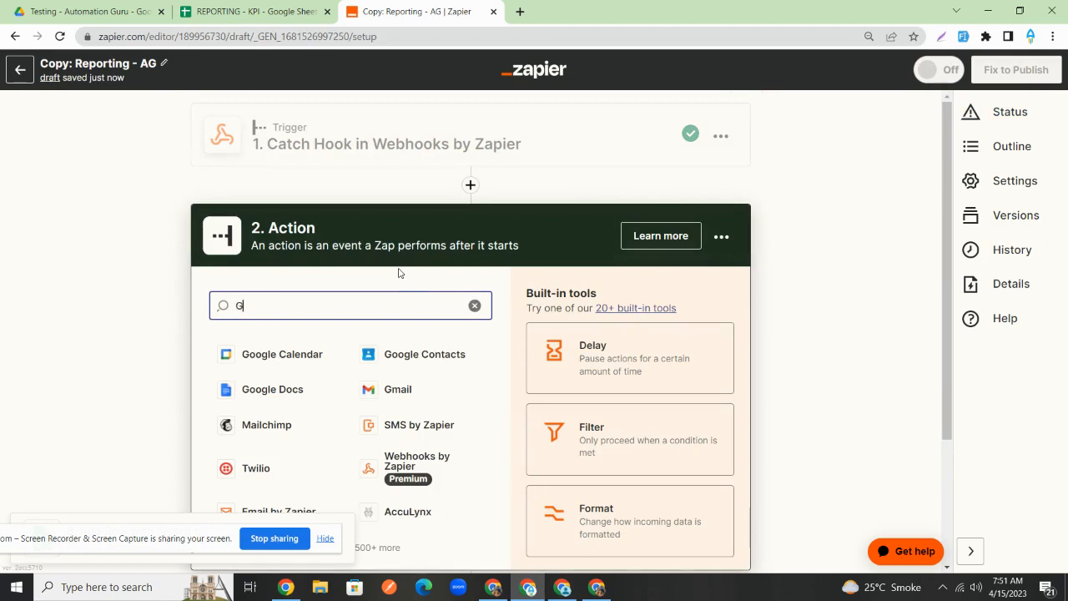
type("google")
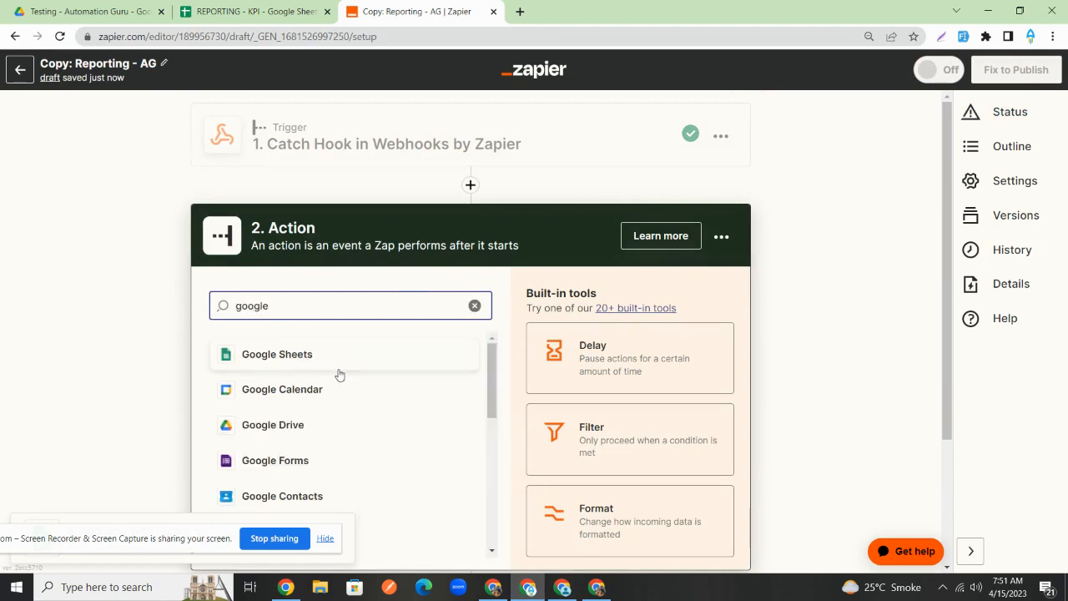
left_click(364, 352)
left_click(383, 401)
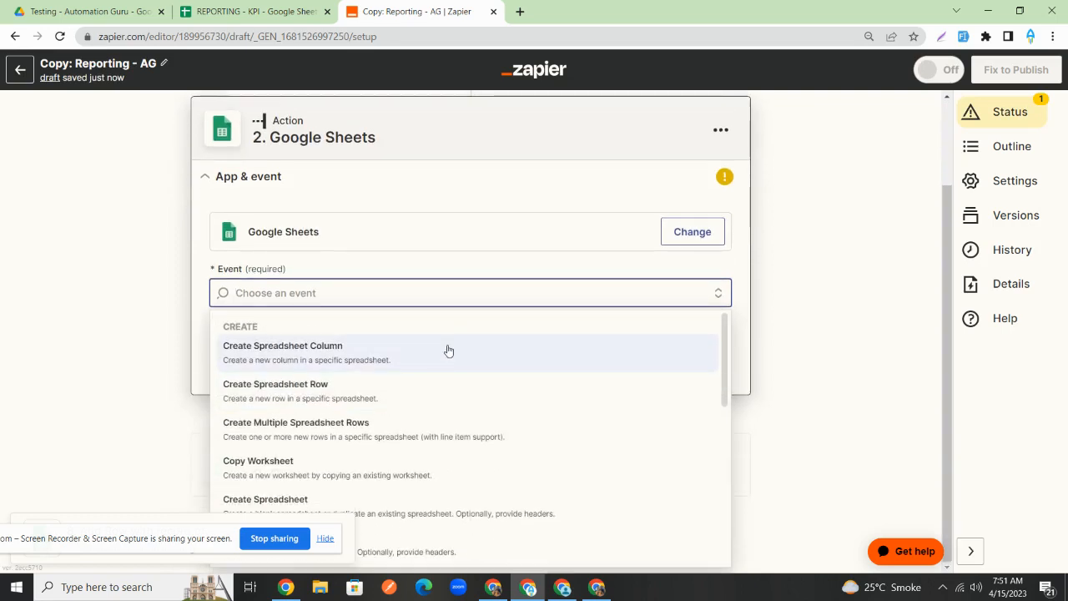
type("look")
left_click(380, 388)
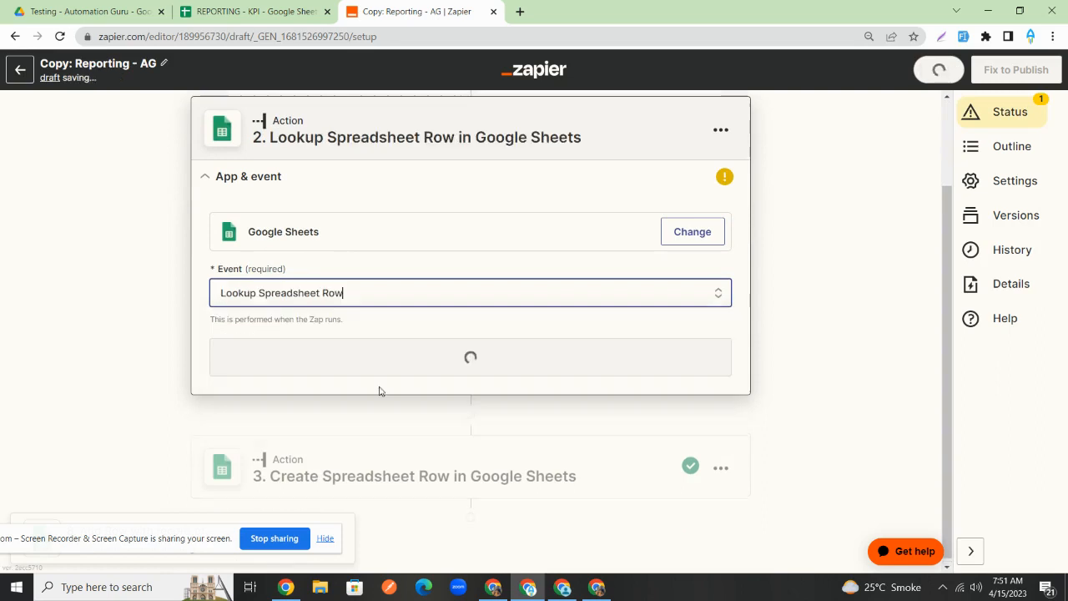
left_click(430, 372)
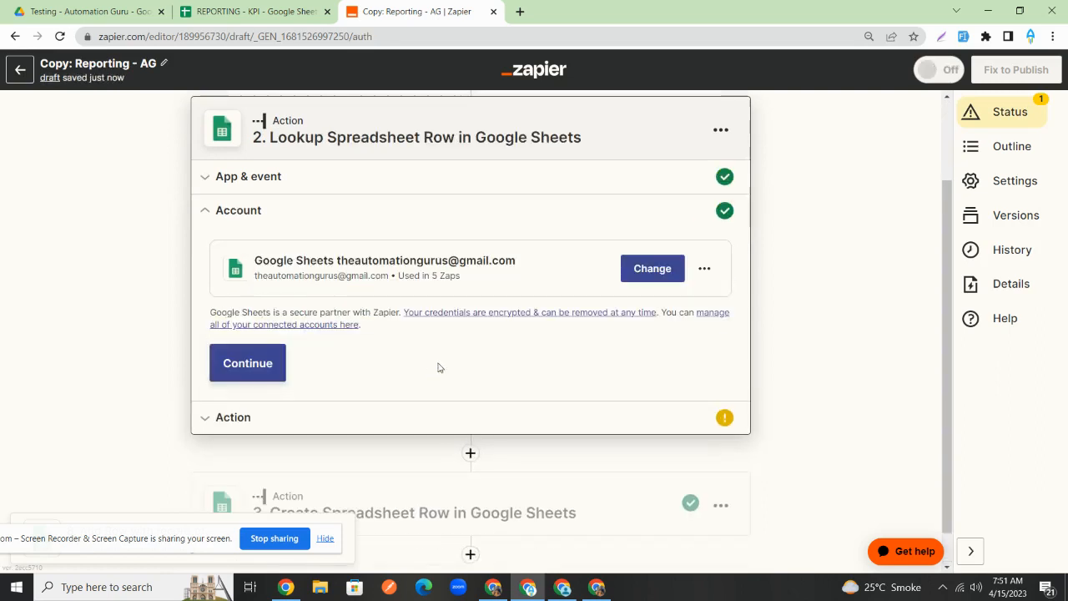
left_click(269, 367)
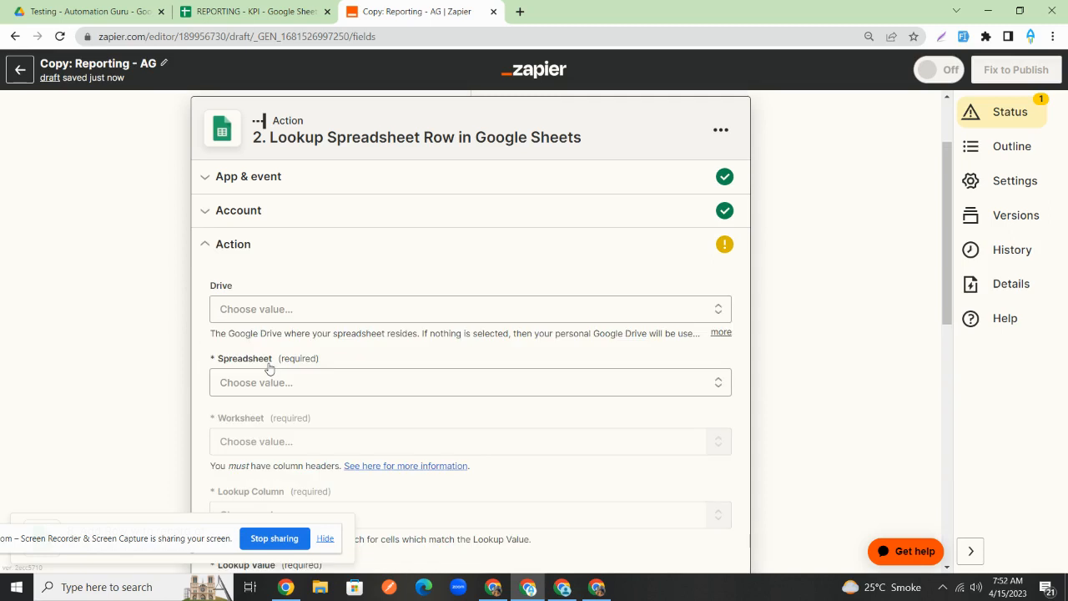
- Point the lookup at REPORTING - KPI, worksheet ALL LEADS, with Email as the lookup column
scroll(268, 367, "down", 1)
left_click(287, 338)
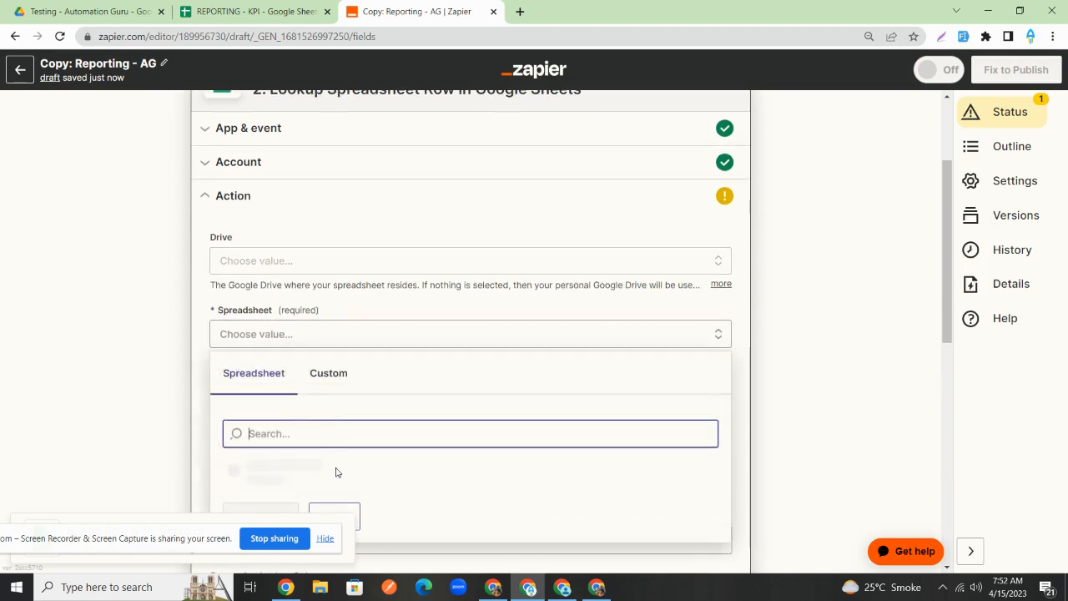
left_click(358, 470)
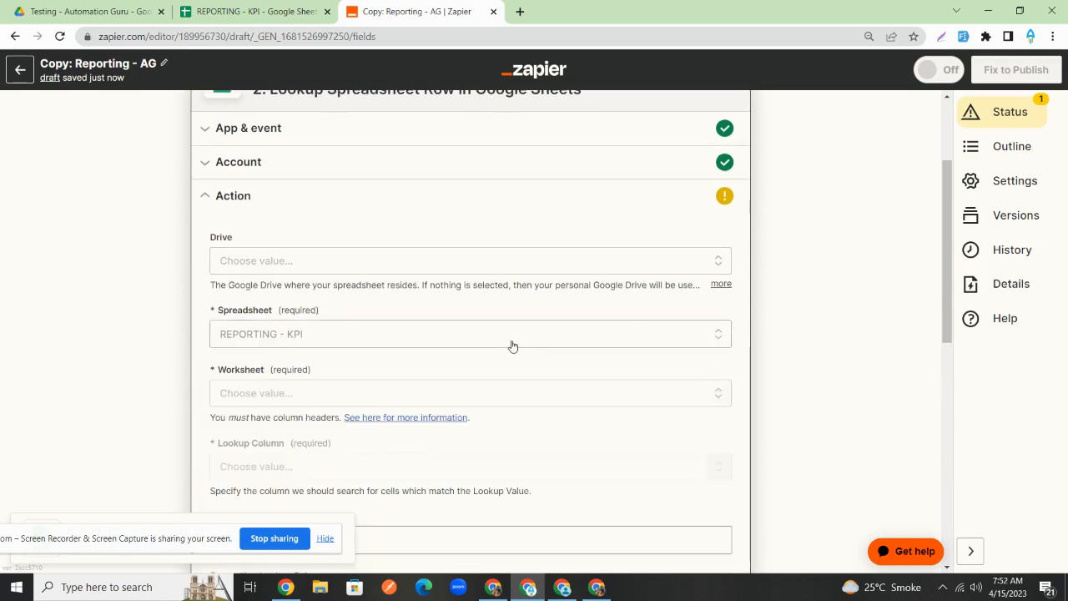
scroll(459, 334, "down", 1)
left_click(400, 326)
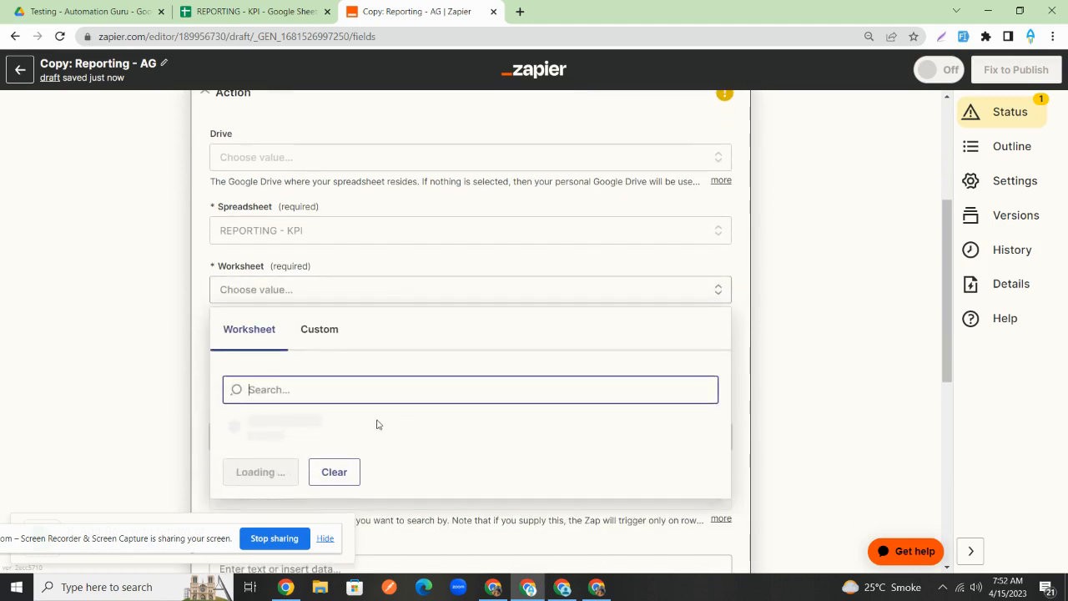
left_click(358, 442)
scroll(398, 283, "down", 1)
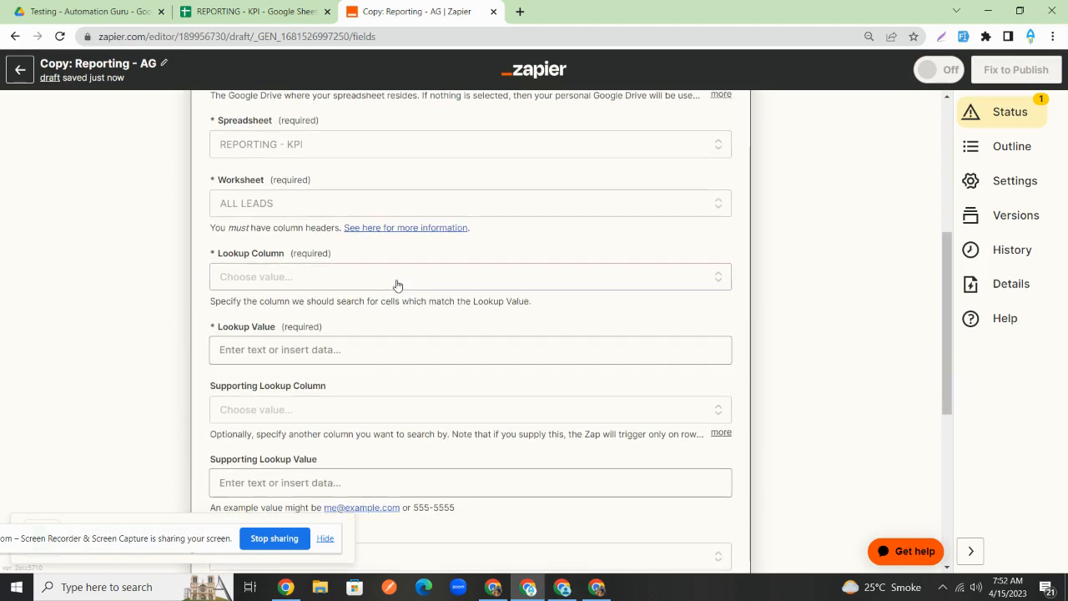
left_click(381, 276)
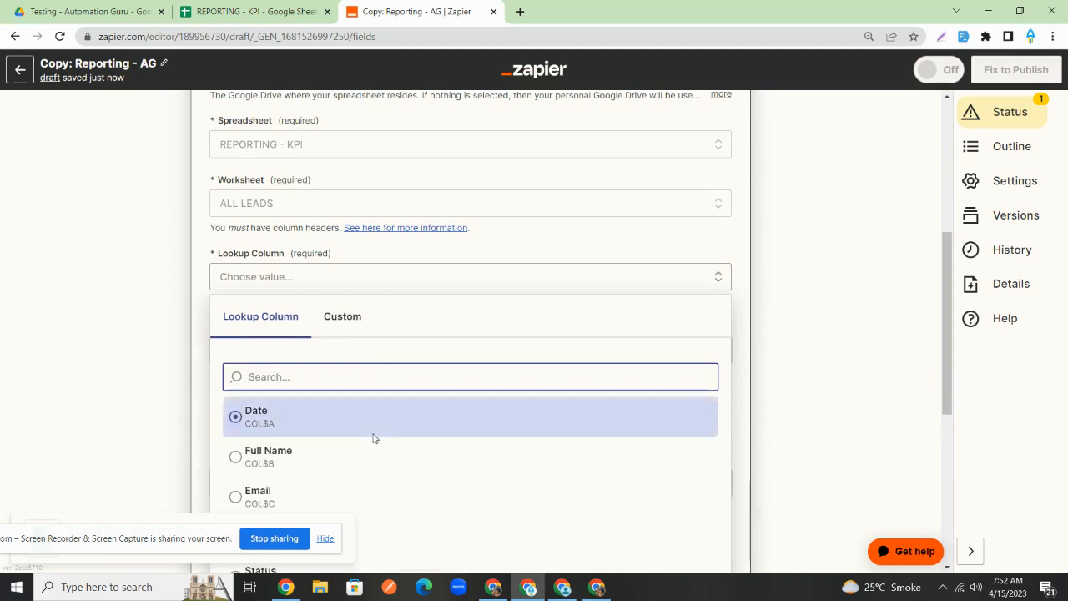
scroll(338, 474, "down", 1)
left_click(336, 474)
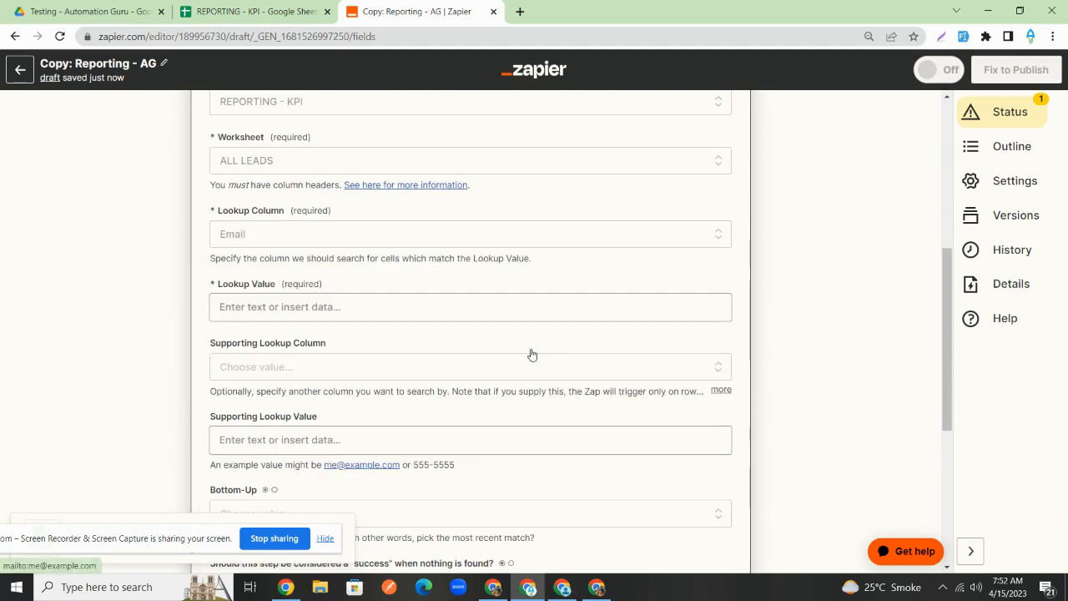
- Map the webhook's Email into Lookup Value and test the lookup, which finds row 2
scroll(484, 317, "down", 1)
left_click(426, 267)
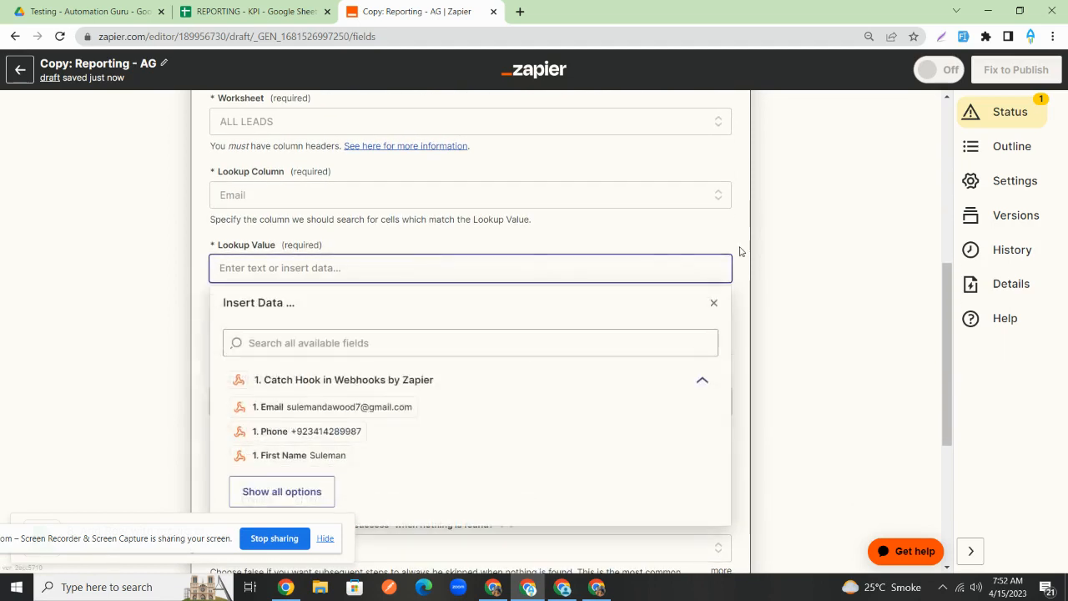
left_click(365, 407)
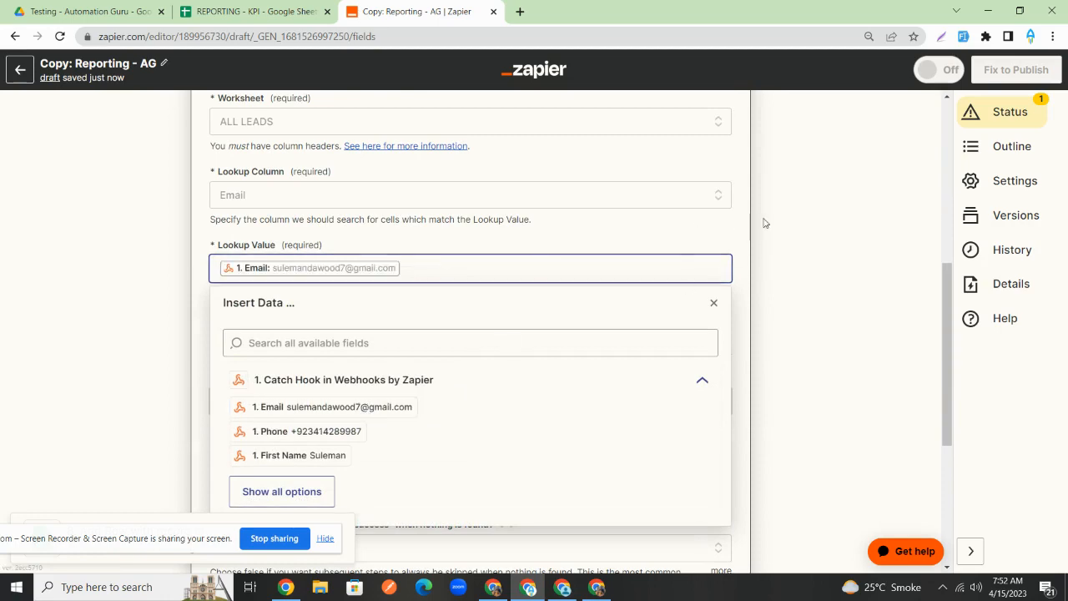
left_click(762, 222)
scroll(433, 291, "down", 1)
scroll(432, 291, "down", 5)
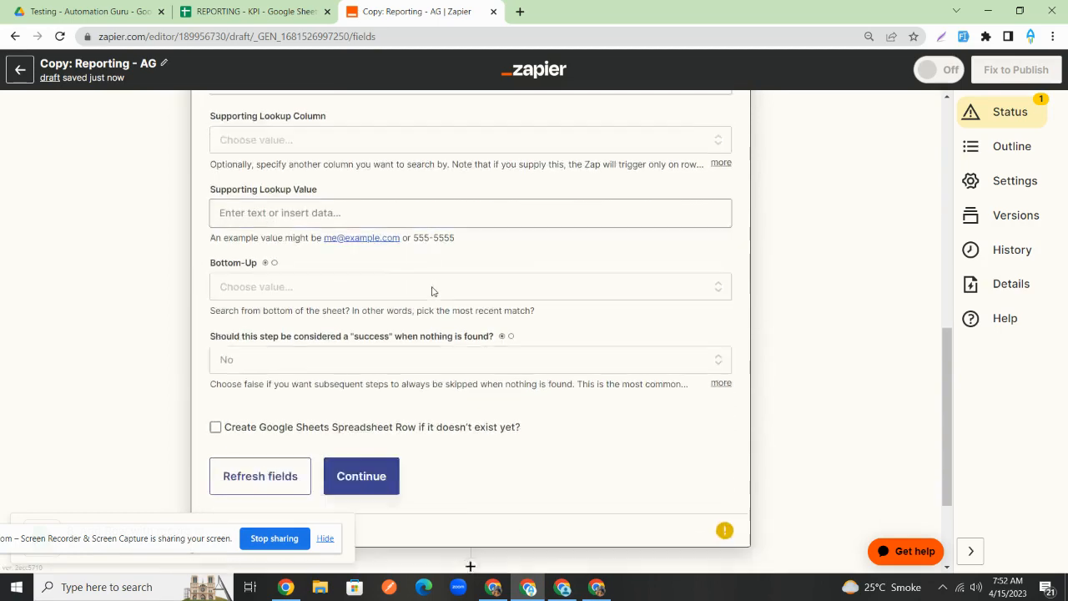
left_click(381, 414)
left_click(342, 357)
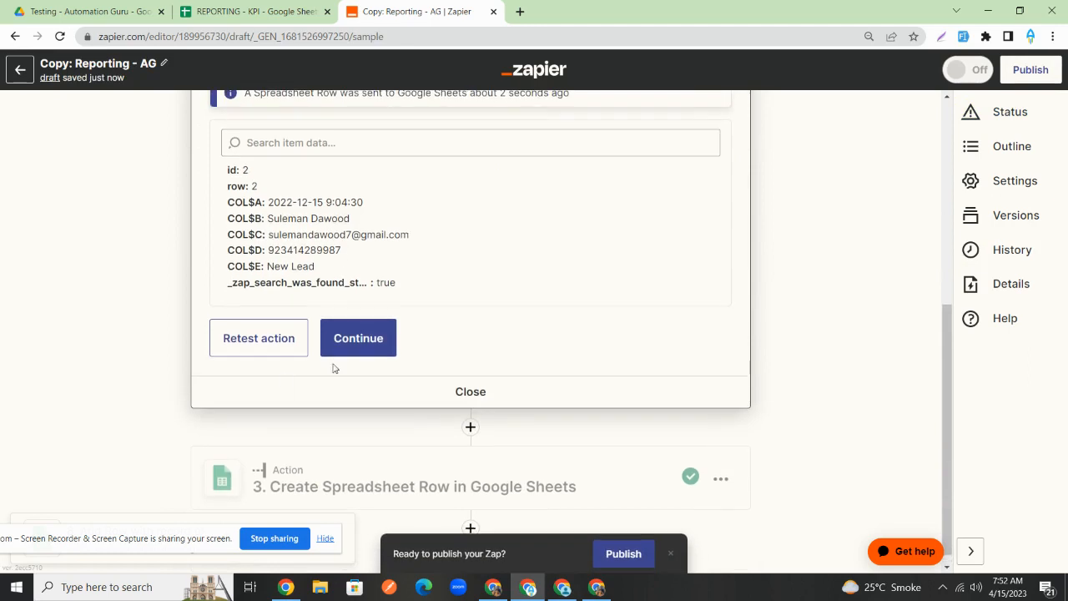
- Change step 3's event to Update Spreadsheet Row on the connected Google Sheets account
left_click(351, 344)
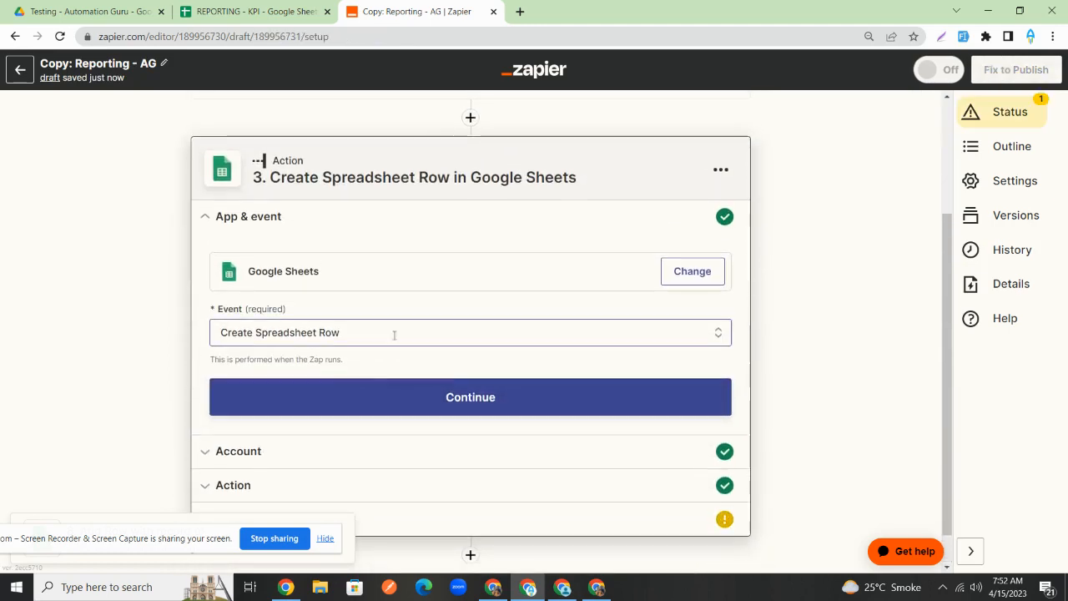
left_click(681, 273)
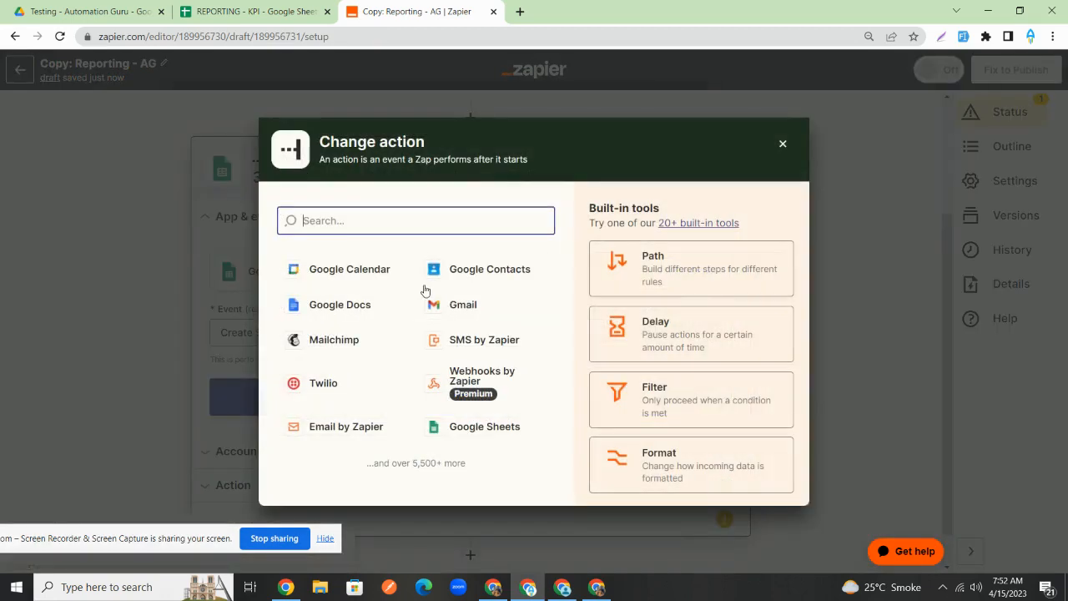
left_click(784, 146)
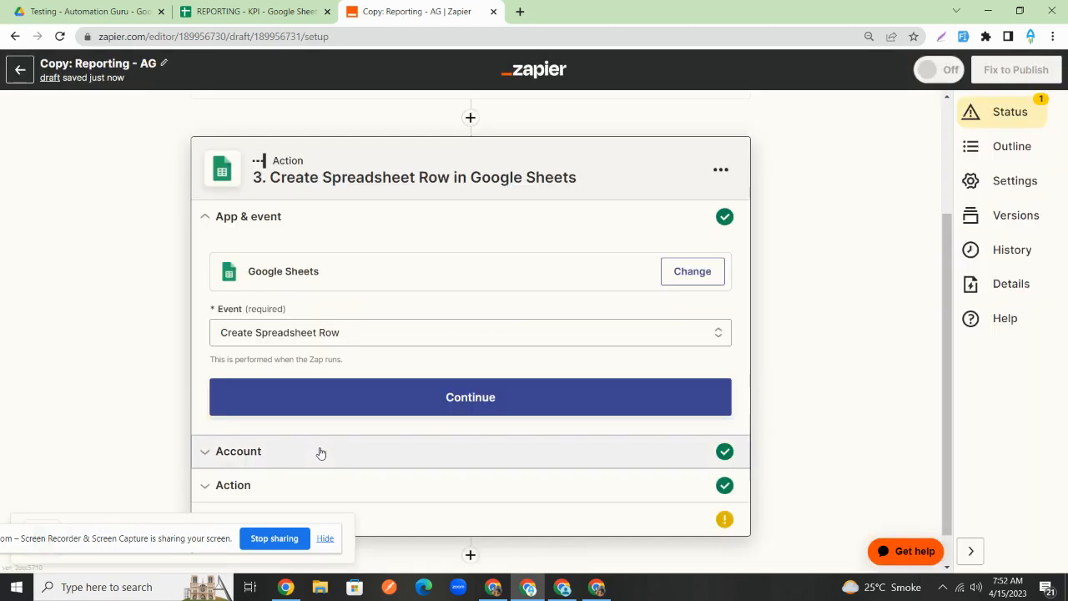
left_click(400, 315)
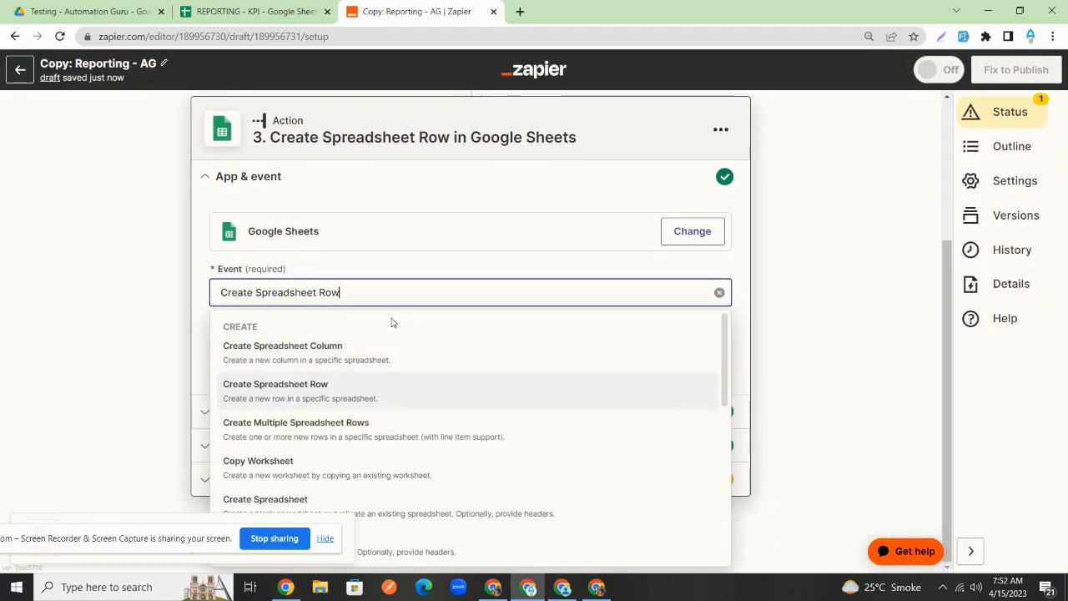
key("ctrl+a")
type("update")
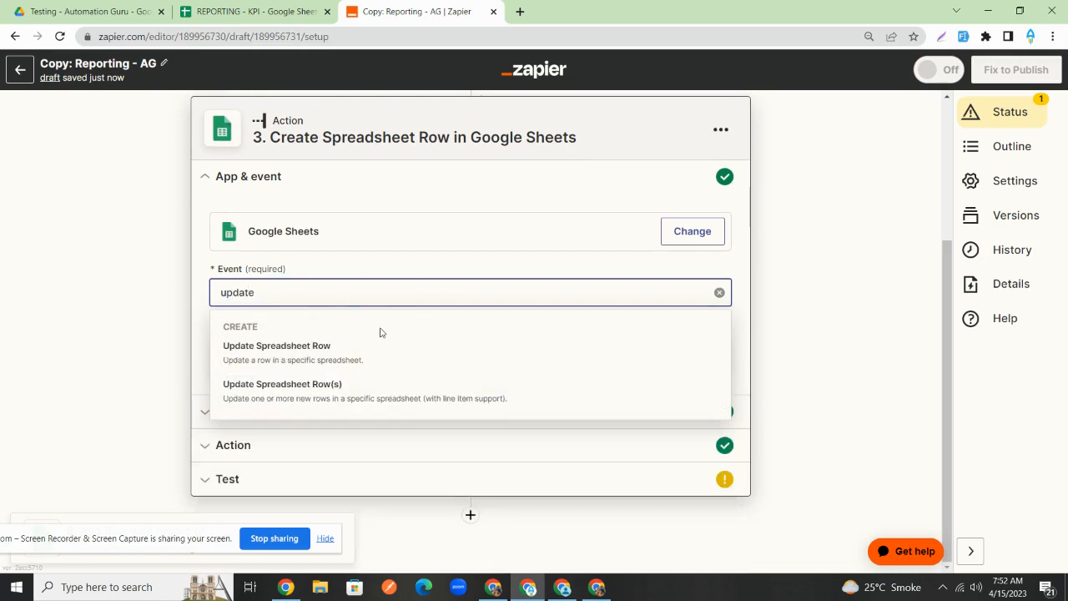
left_click(374, 349)
left_click(405, 386)
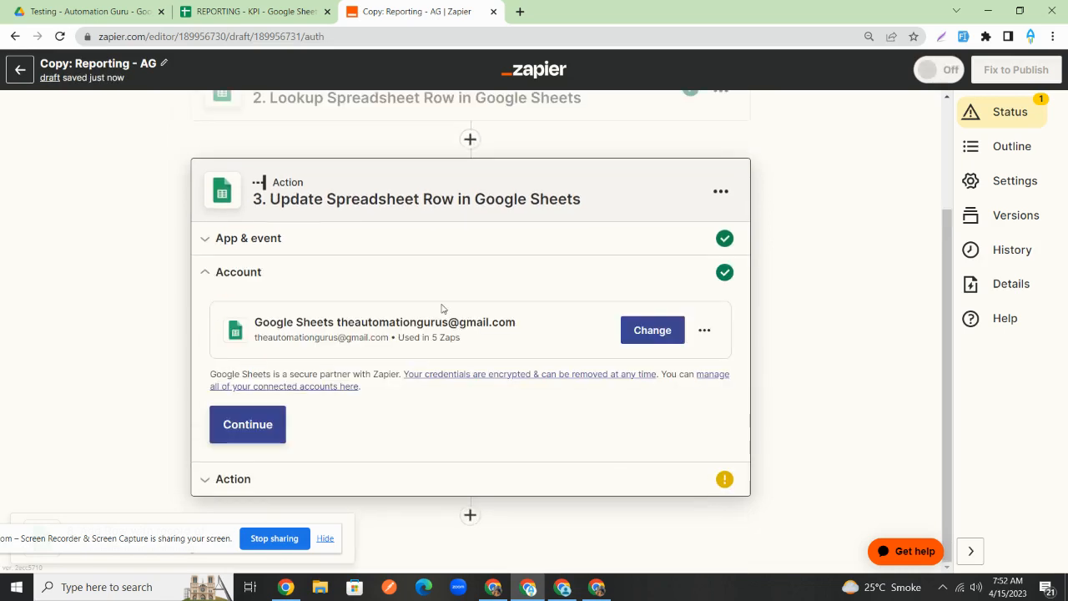
left_click(259, 430)
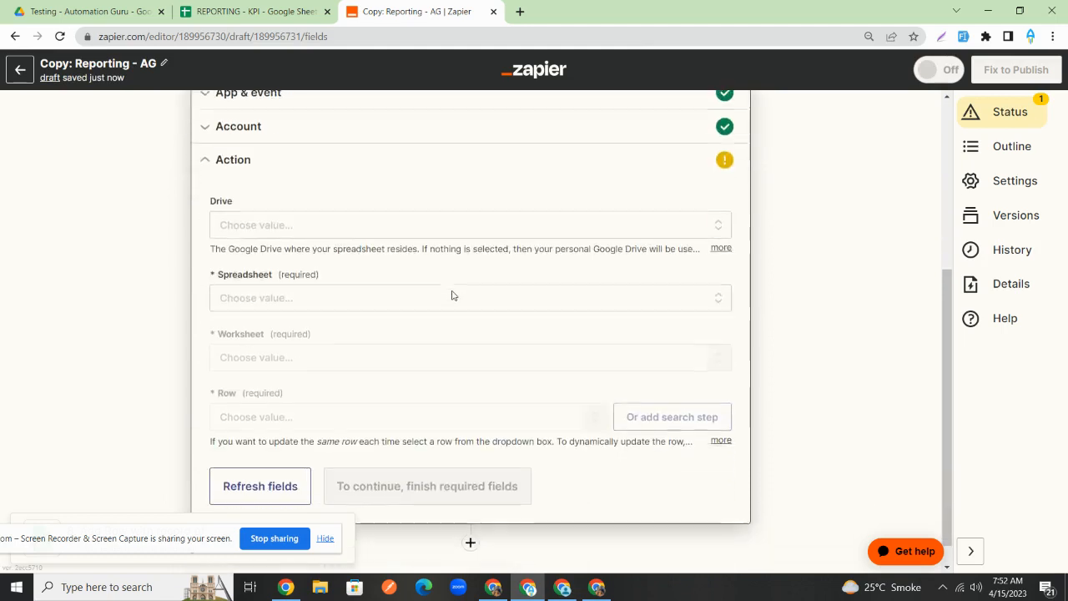
- Select spreadsheet REPORTING - KPI and worksheet ALL LEADS for the update
left_click(342, 271)
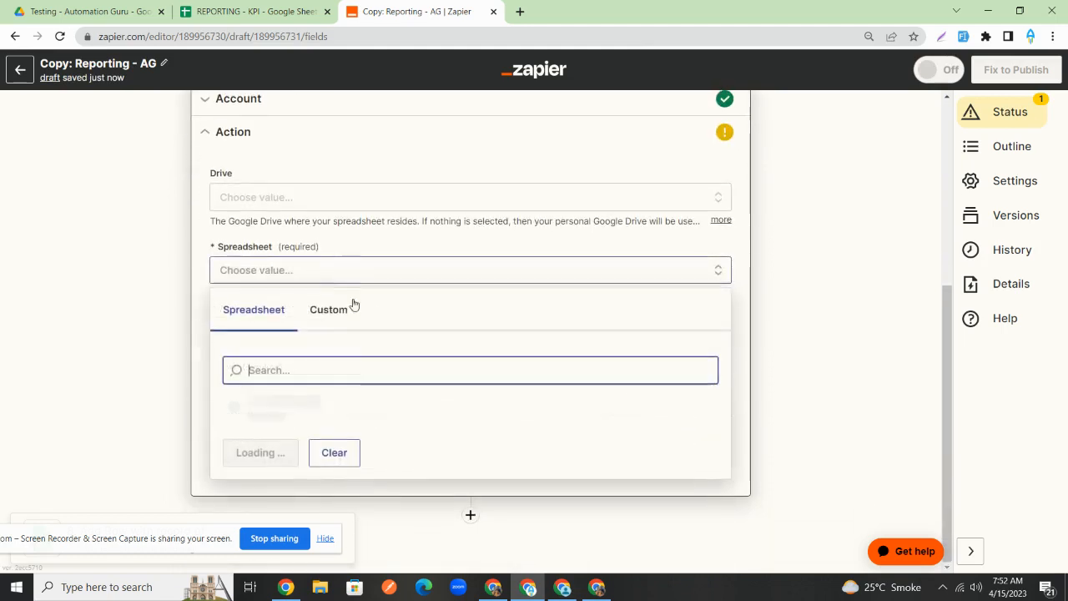
left_click(350, 410)
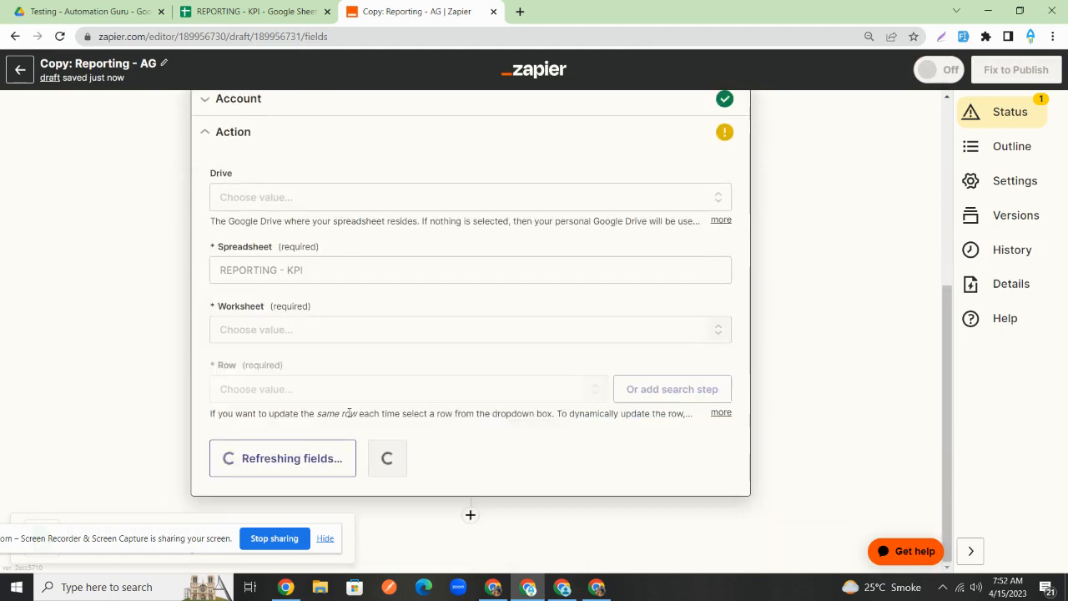
left_click(345, 340)
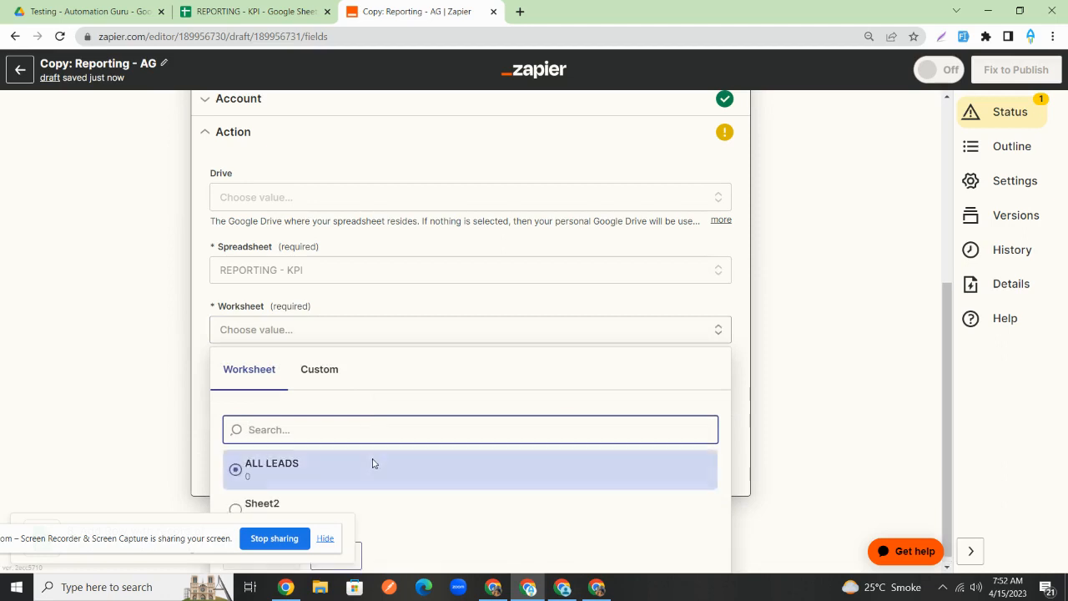
left_click(373, 460)
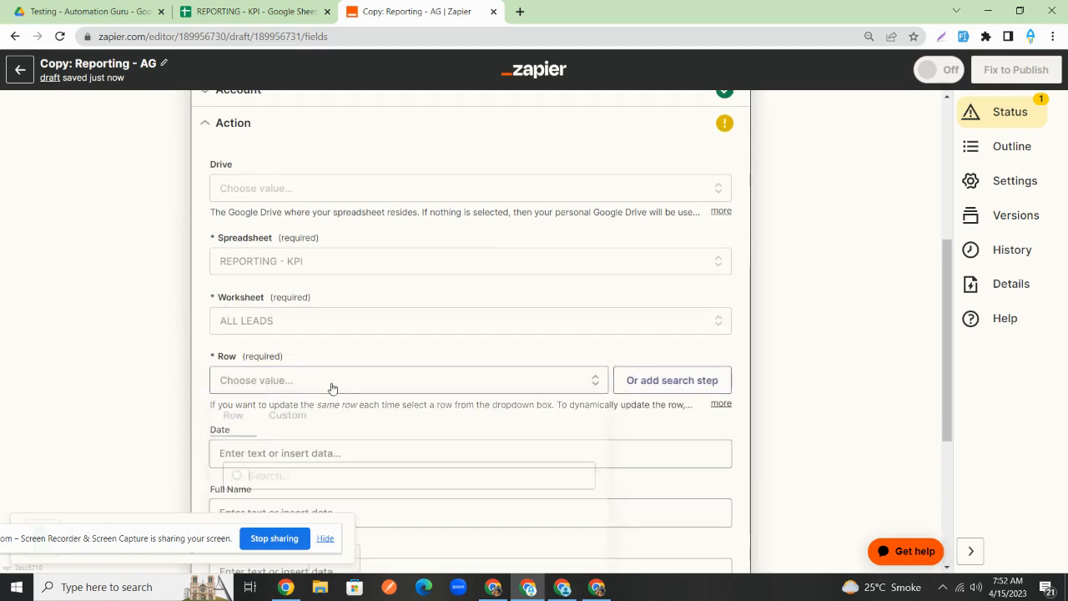
- Map the Row field to the lookup step's Row value instead of its ID
left_click(334, 383)
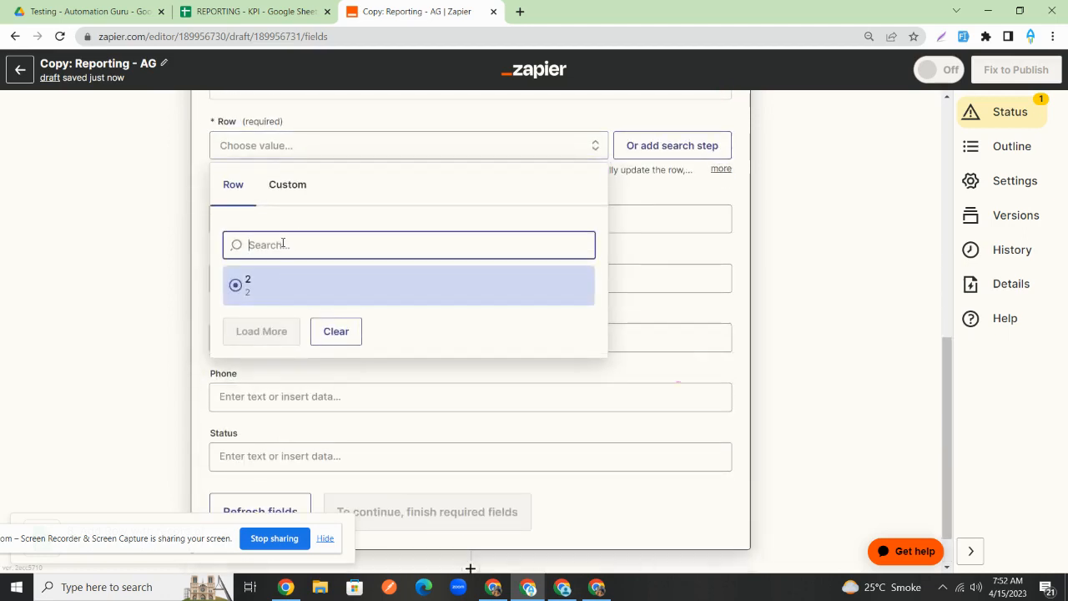
left_click(288, 187)
left_click(312, 316)
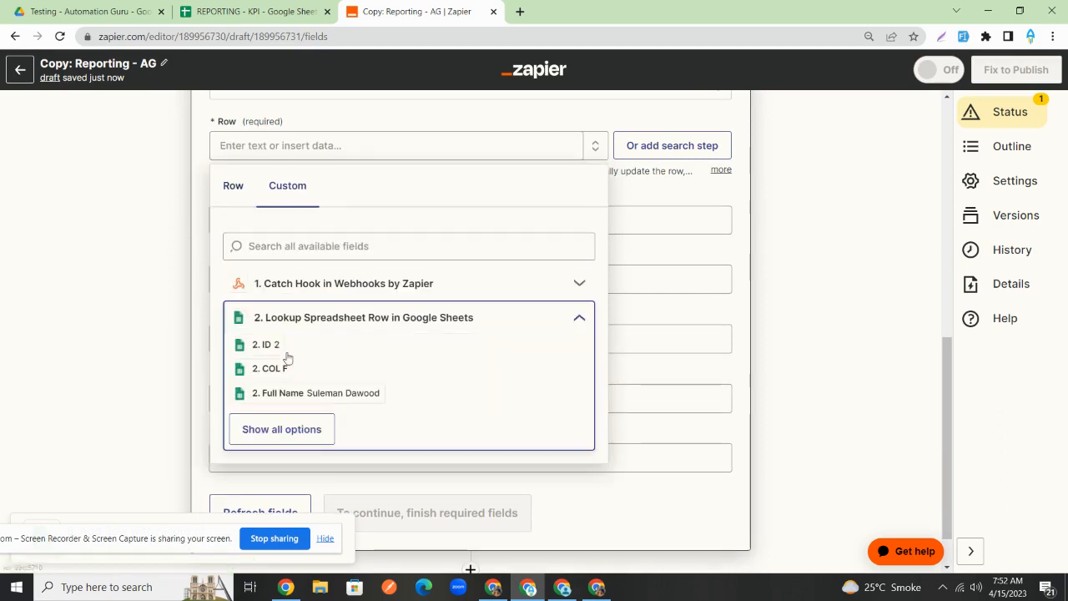
left_click(279, 352)
key("BackSpace")
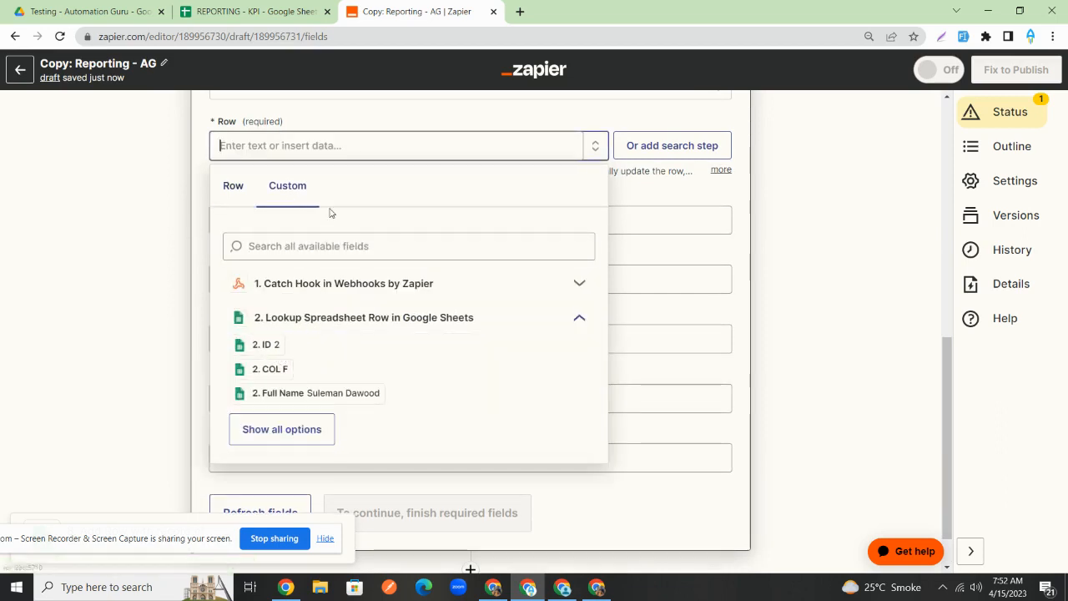
left_click(343, 245)
type("row")
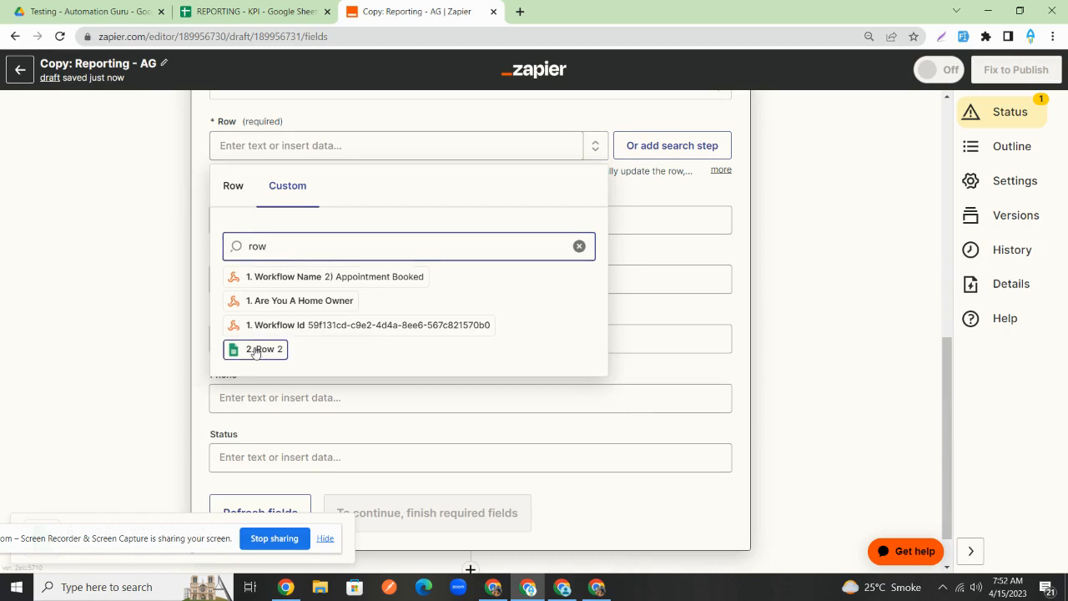
left_click(256, 351)
left_click(787, 240)
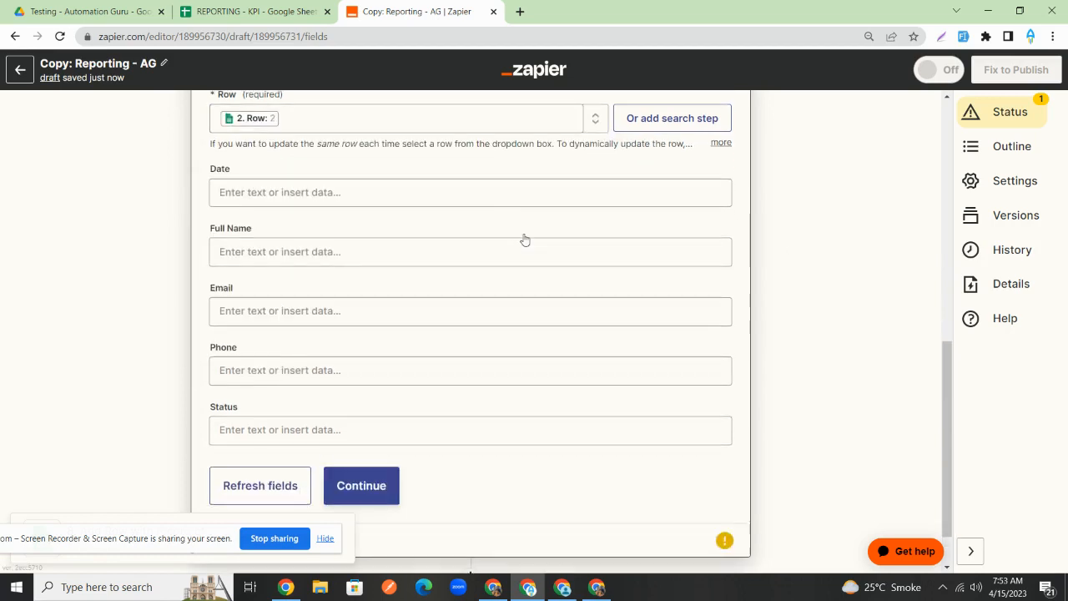
- Look over the Date and Full Name fields' data options without changing them
right_click(389, 162)
left_click(318, 218)
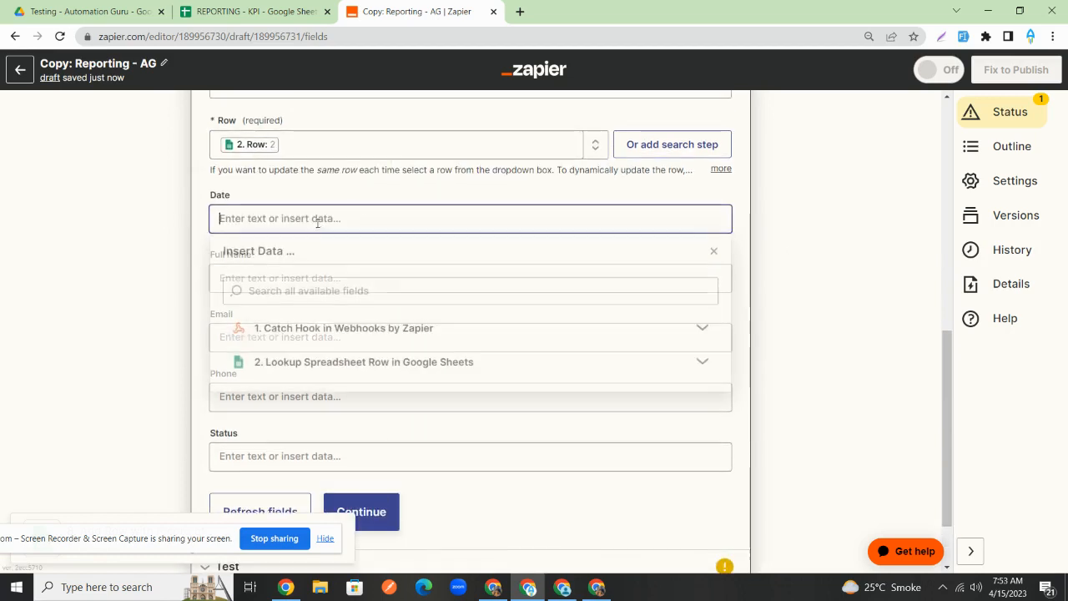
left_click(621, 185)
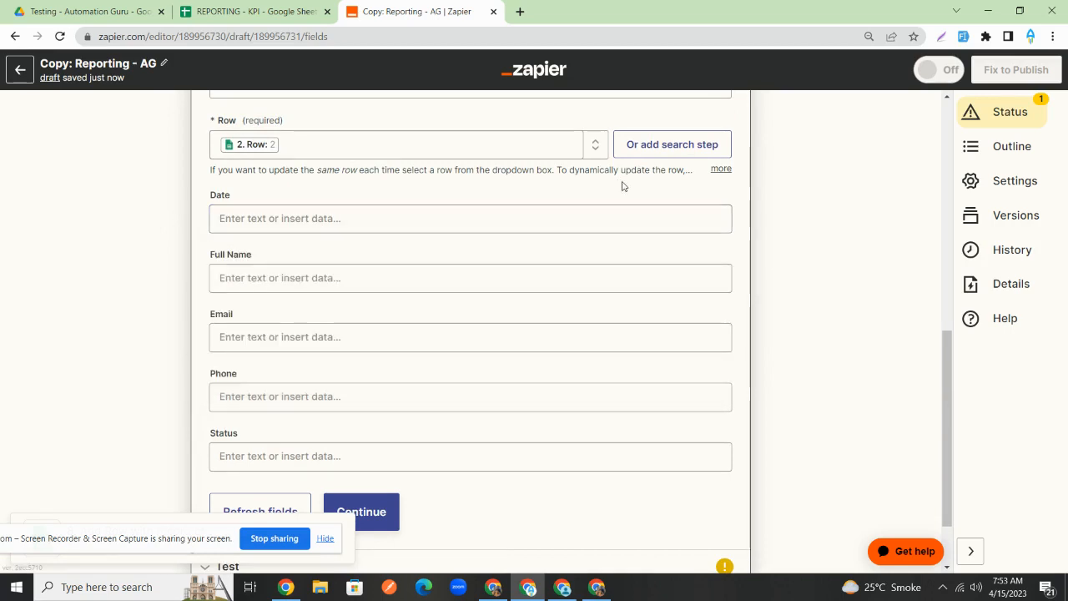
left_click(398, 277)
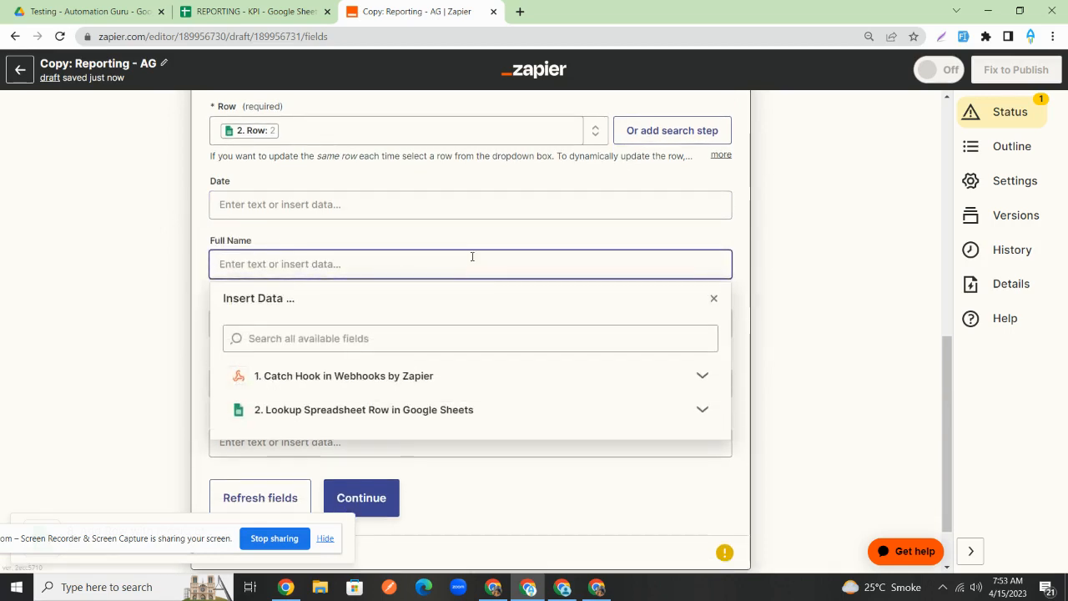
left_click(360, 232)
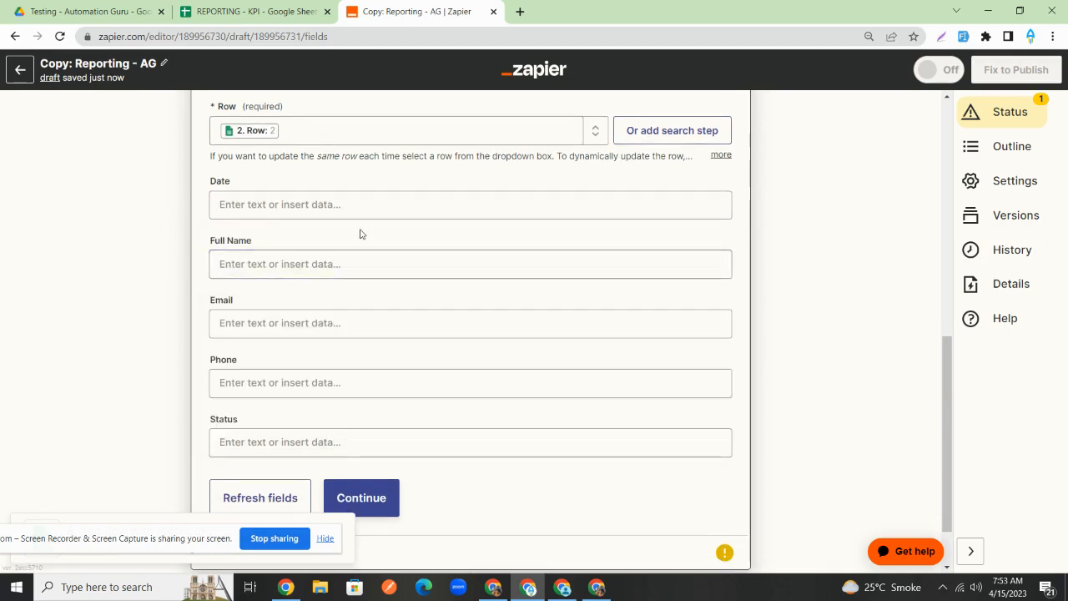
- Set Status to 'Appointment Booked', test the row update, and check the REPORTING - KPI sheet
scroll(254, 399, "down", 1)
left_click(272, 389)
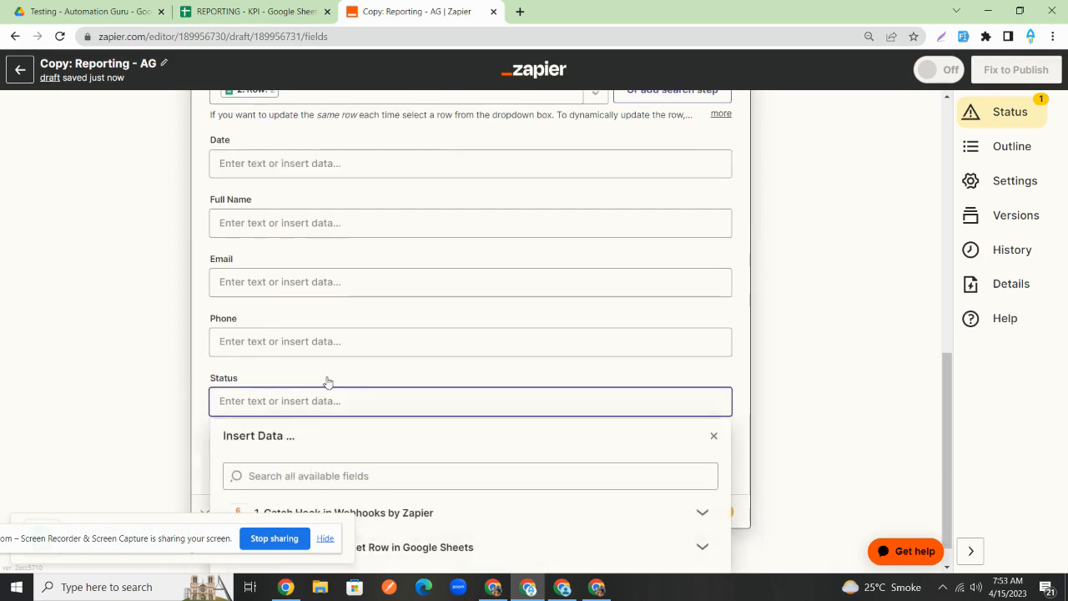
type("Appointment Booked")
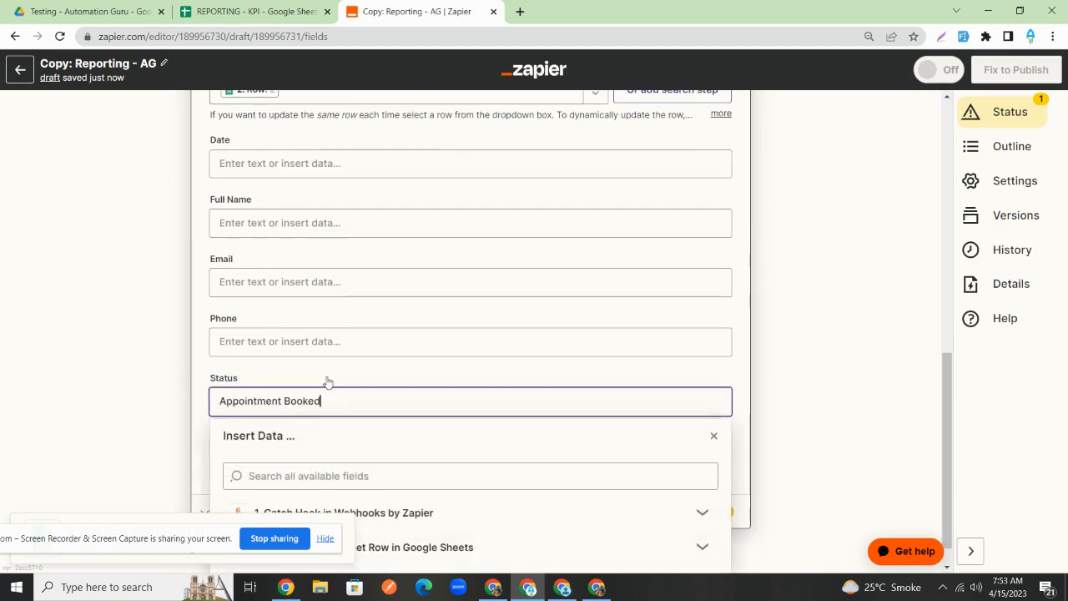
left_click(793, 345)
left_click(343, 465)
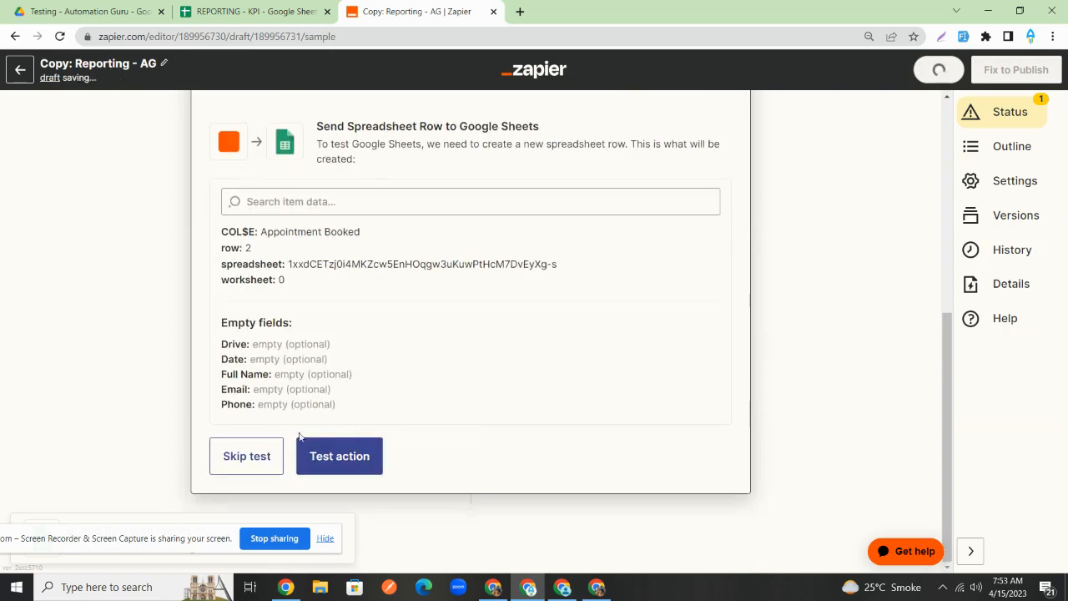
left_click(350, 456)
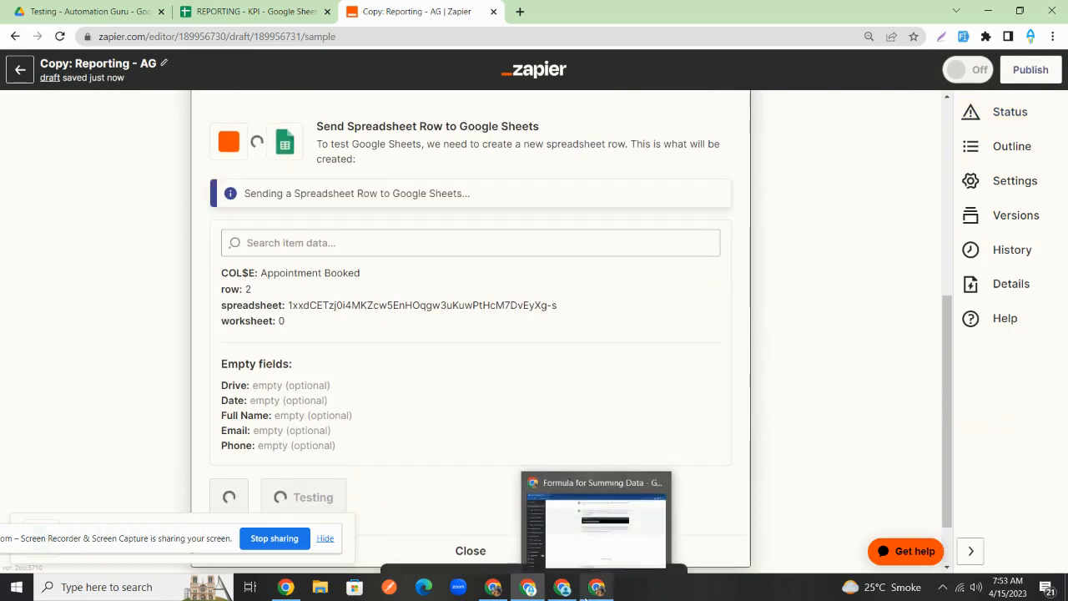
left_click(219, 10)
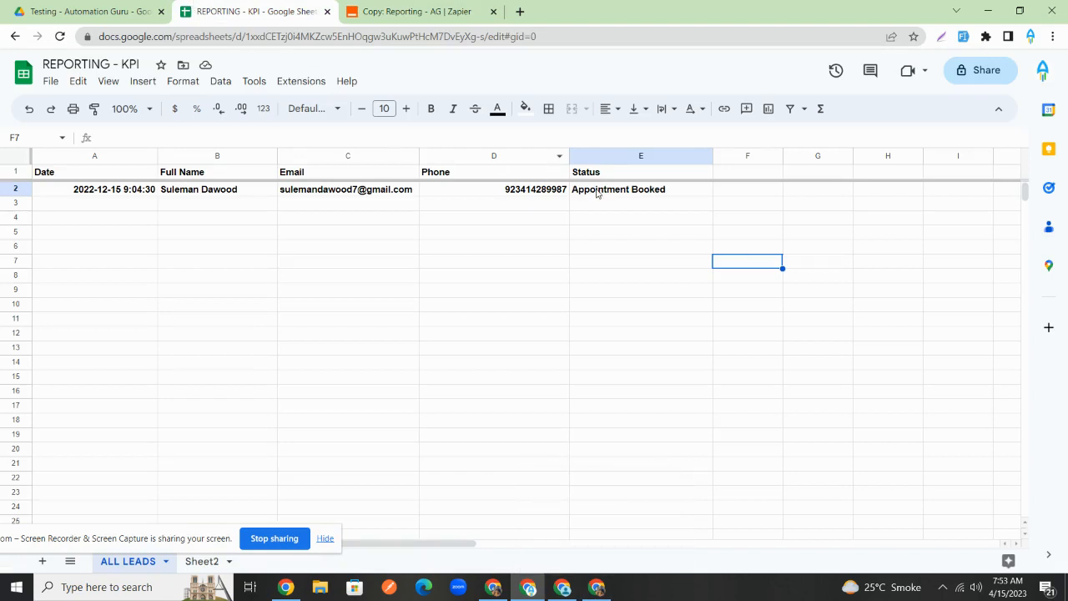
- Open Sheet2 and inspect the COUNTIF formulas in A2 and B2; Appointment booked now shows 1
left_click(207, 561)
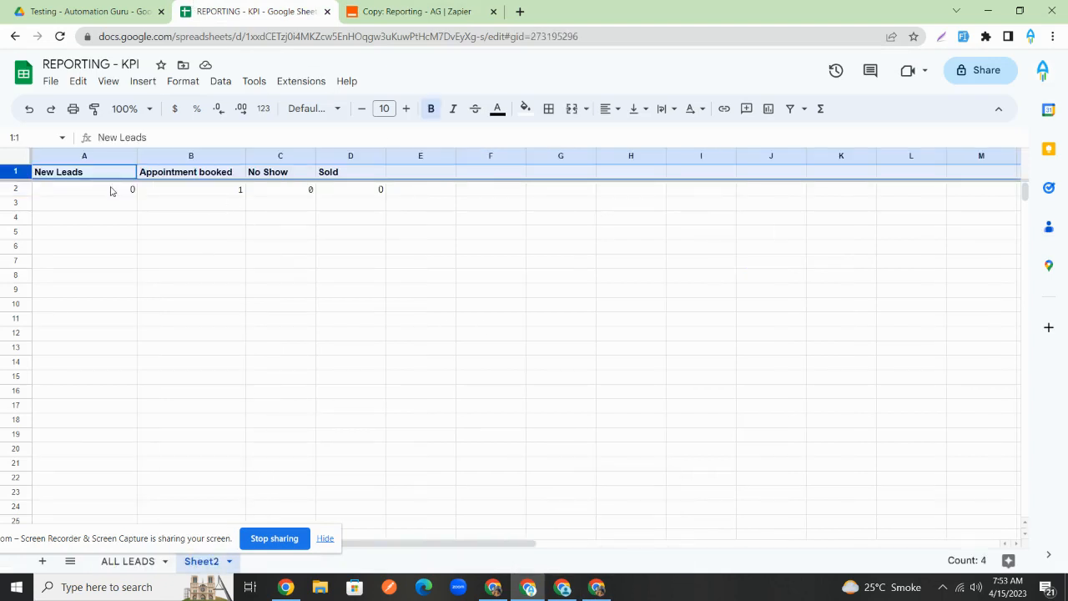
left_click(111, 192)
left_click(197, 192)
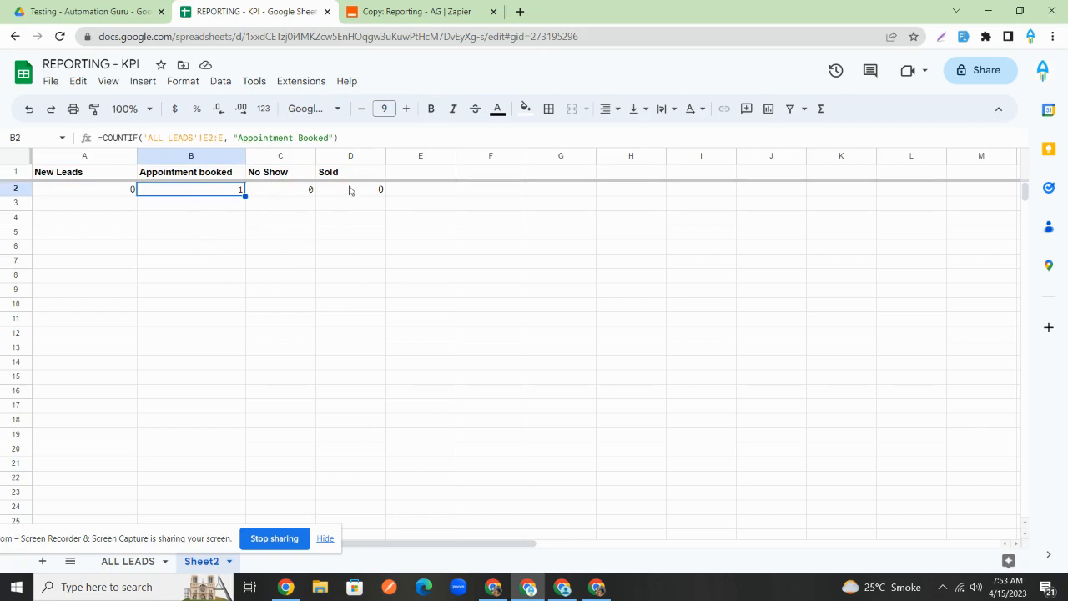
left_click(381, 233)
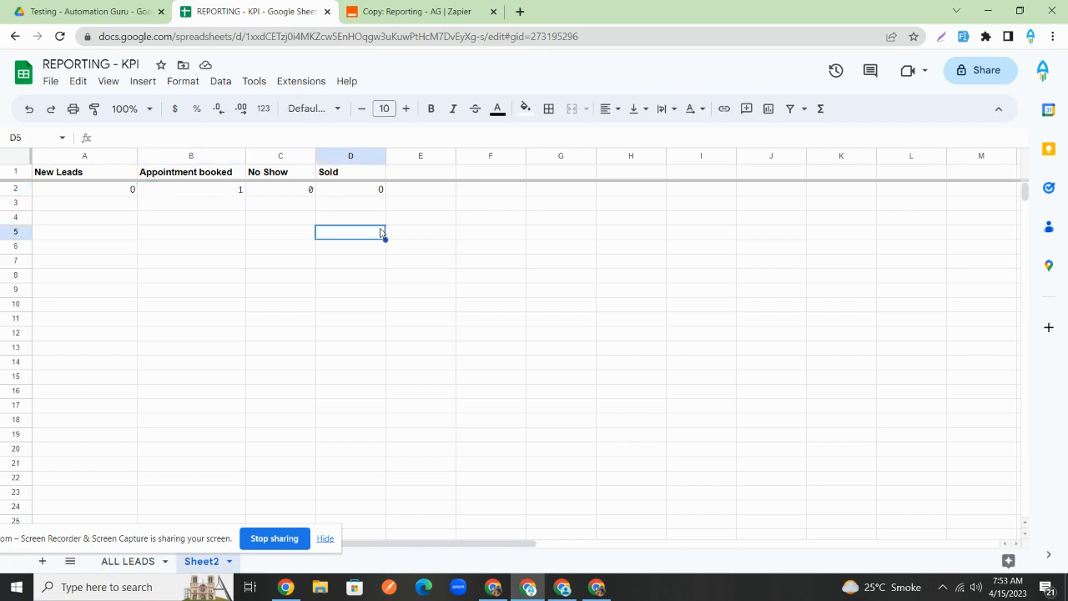
left_click(84, 193)
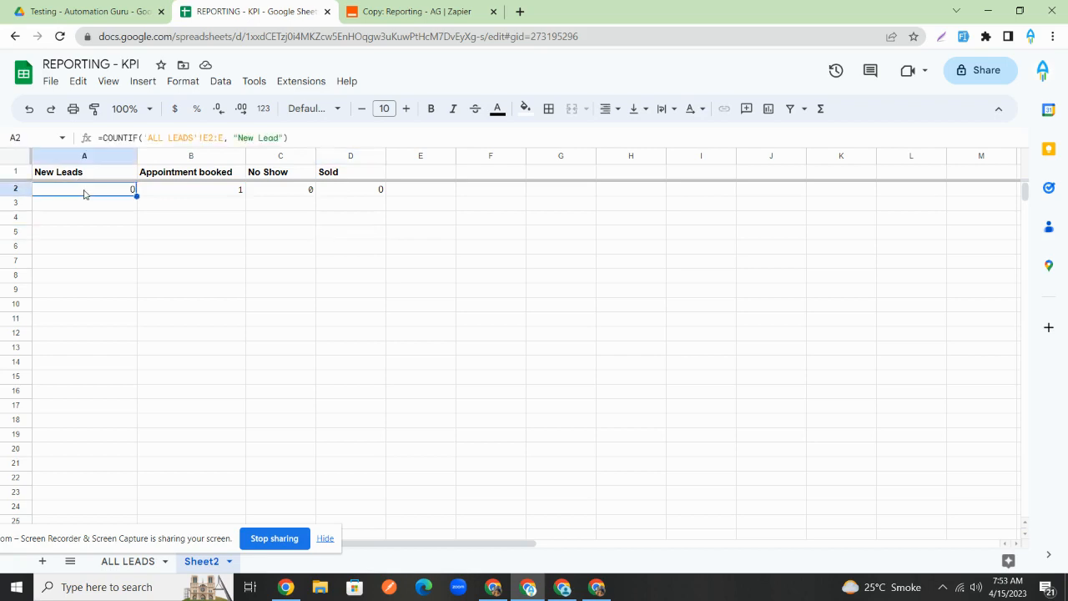